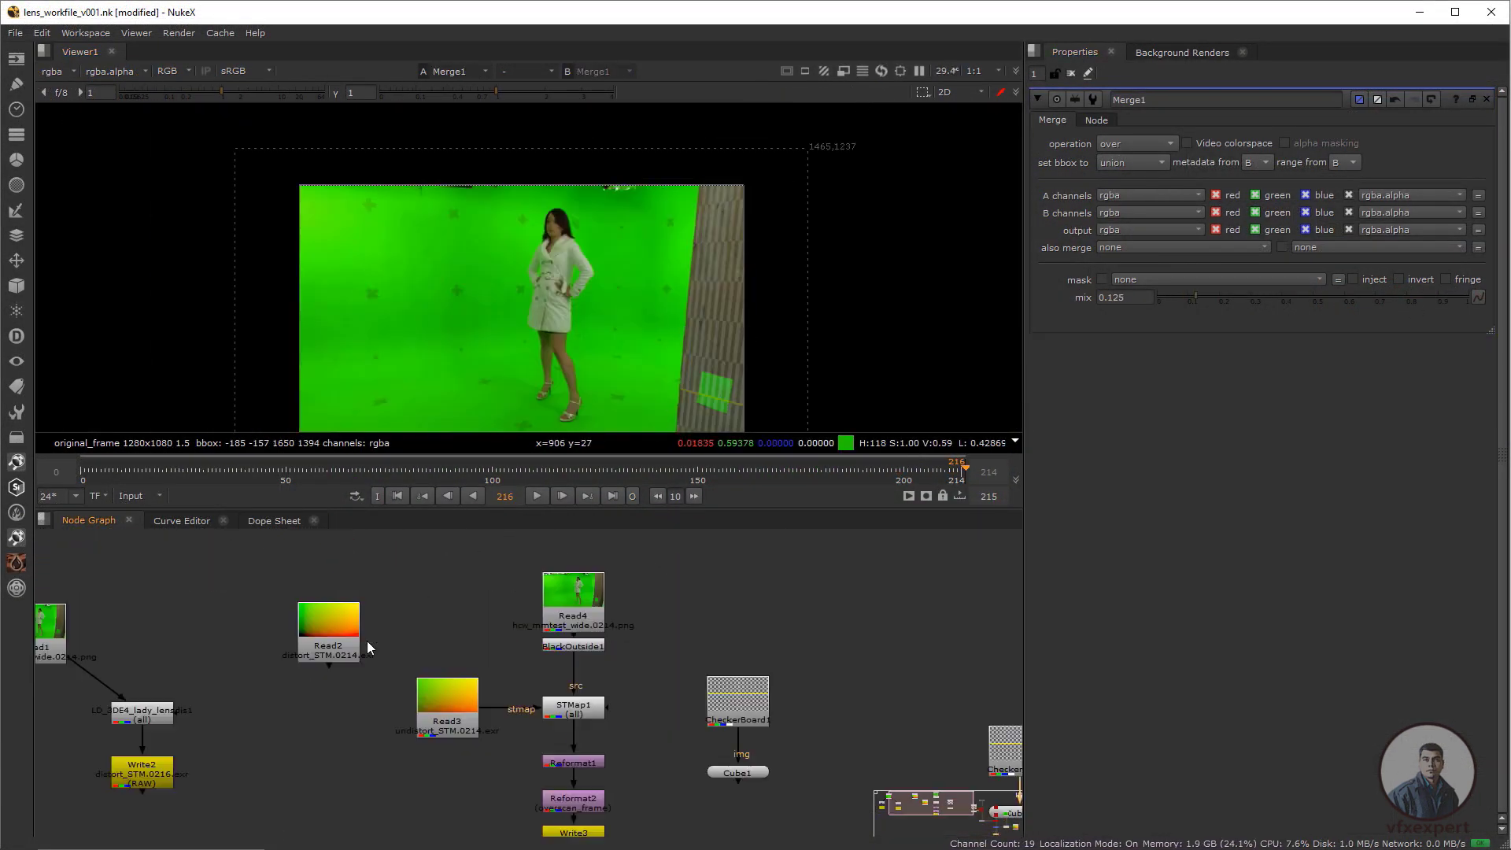
Switch to 3DEqualizer and review the tracked footage by scrubbing frames in the manual tracking and Lineup views.
double_click(564, 760)
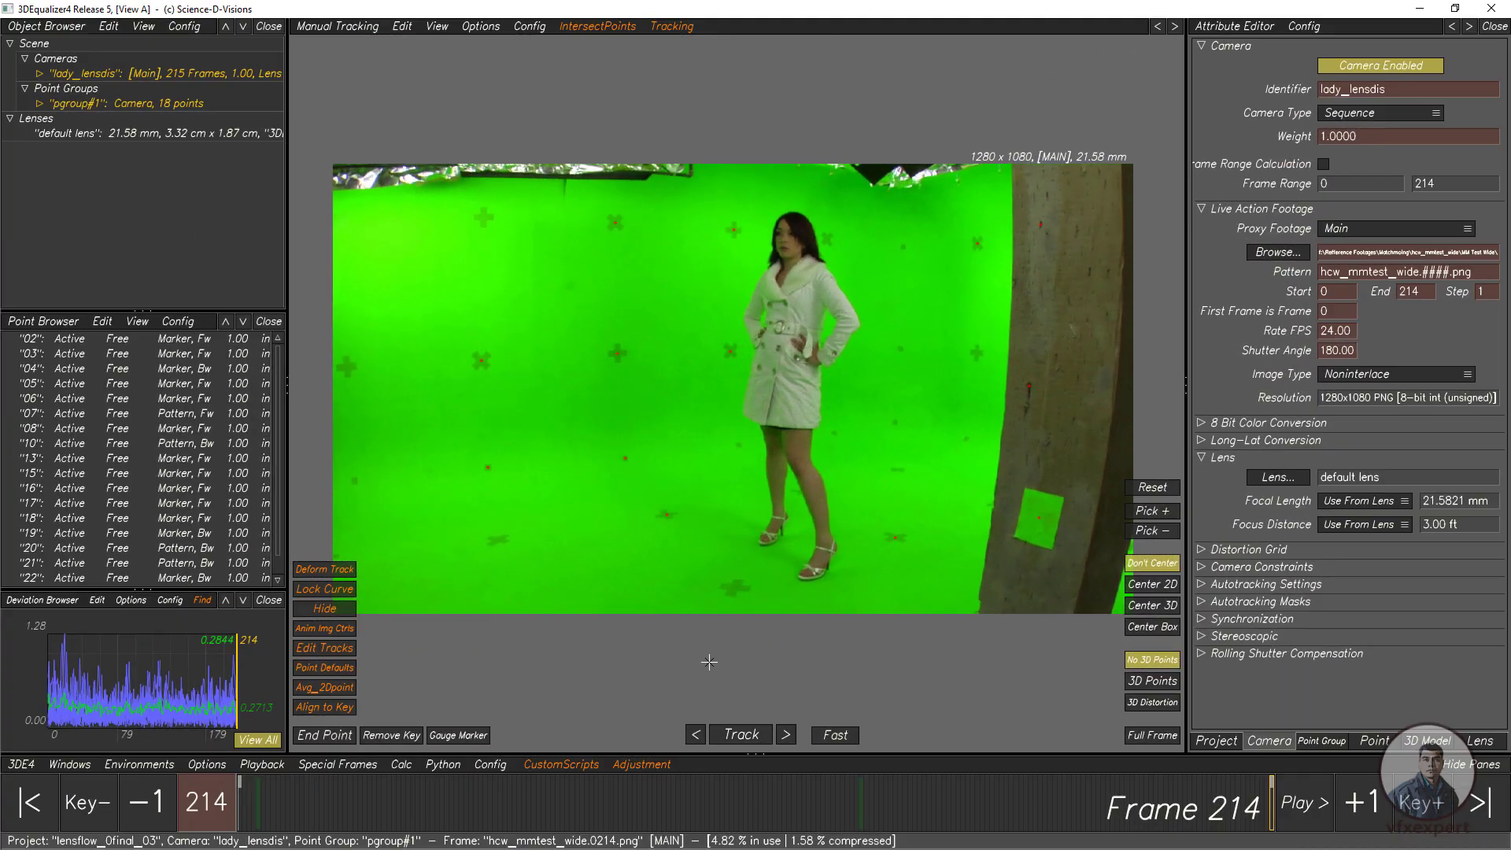
left_click(590, 796)
left_click_drag(591, 796, 1102, 797)
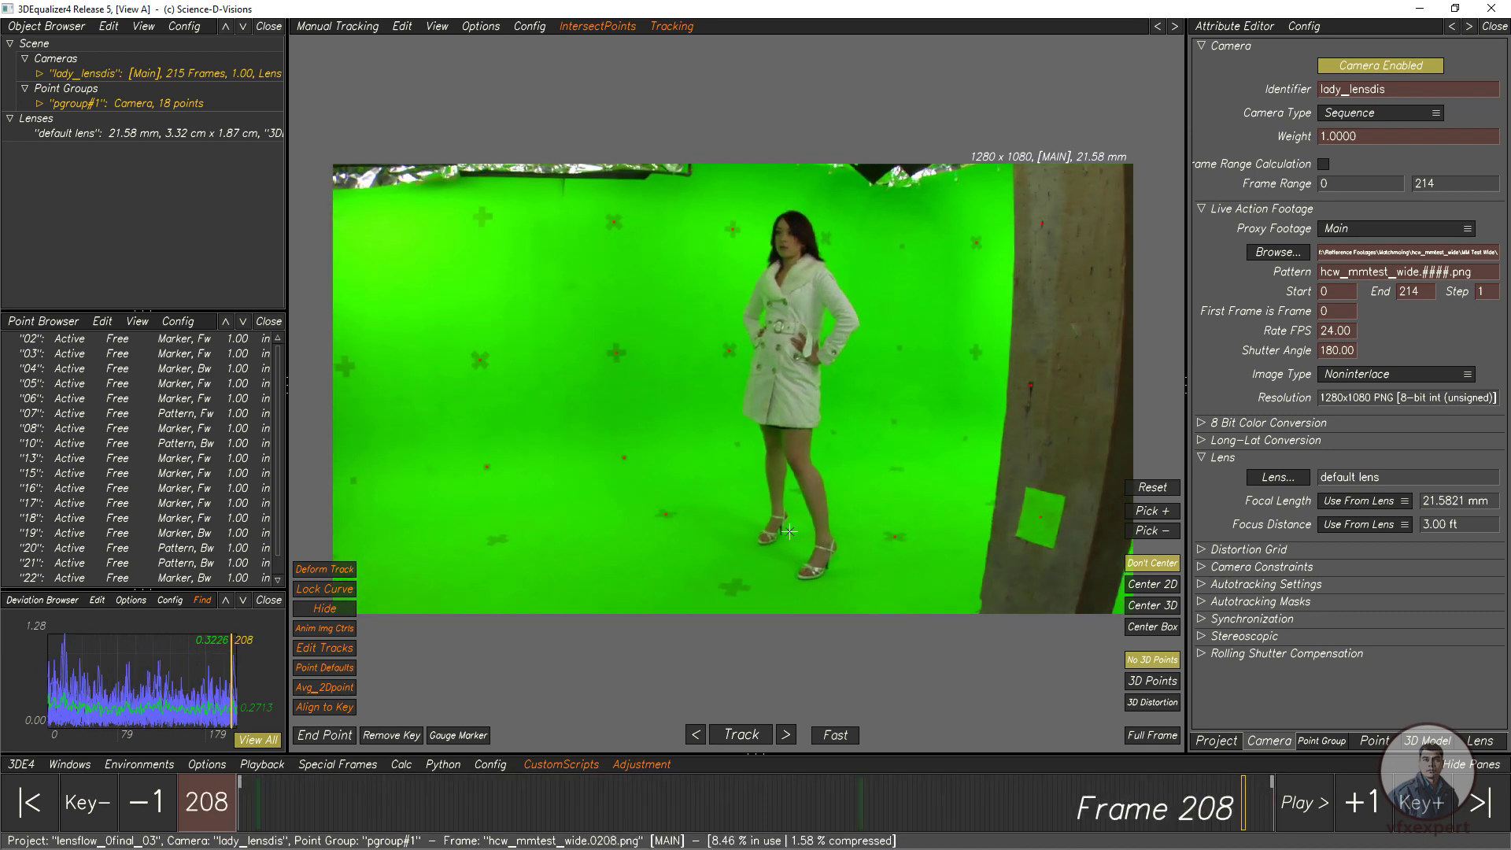
key("F5")
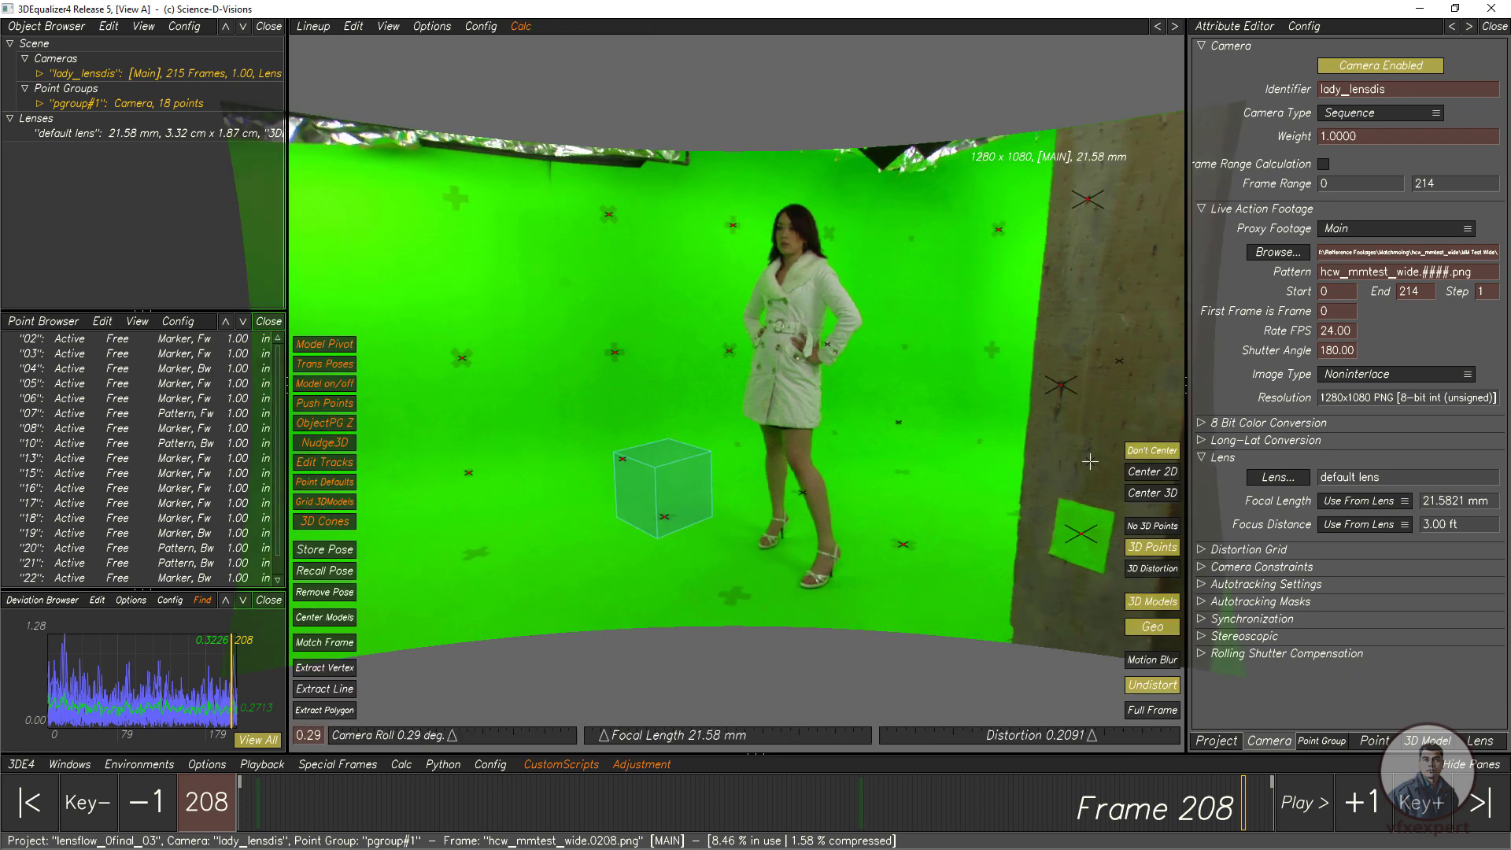
left_click_drag(996, 795, 1269, 840)
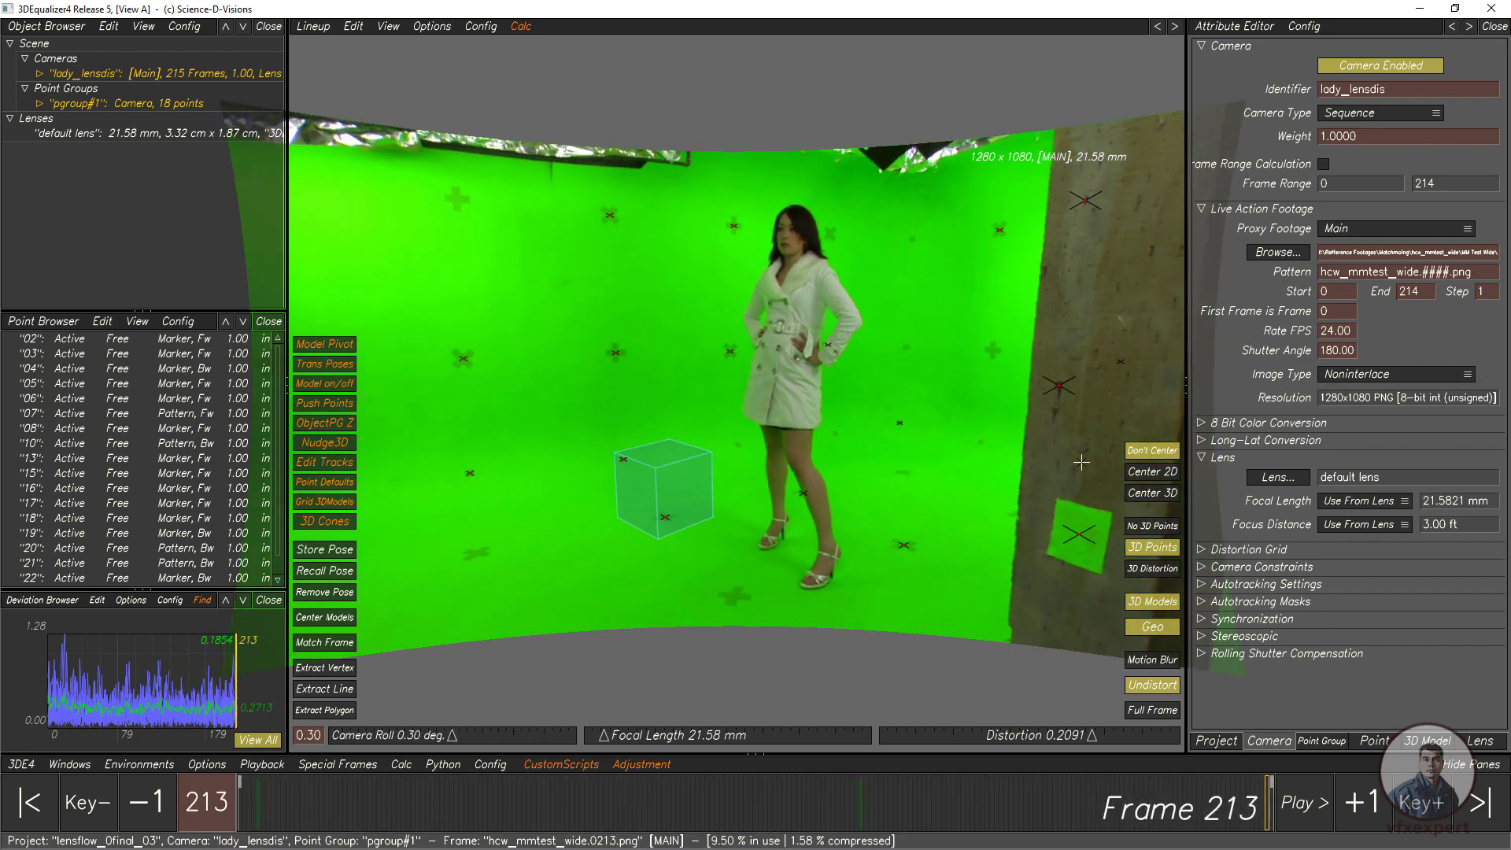
Compare the Lineup view with and without lens undistortion, and check the footage's start frame and first frame settings.
left_click(1156, 685)
left_click(1151, 694)
left_click(1150, 694)
left_click(1325, 292)
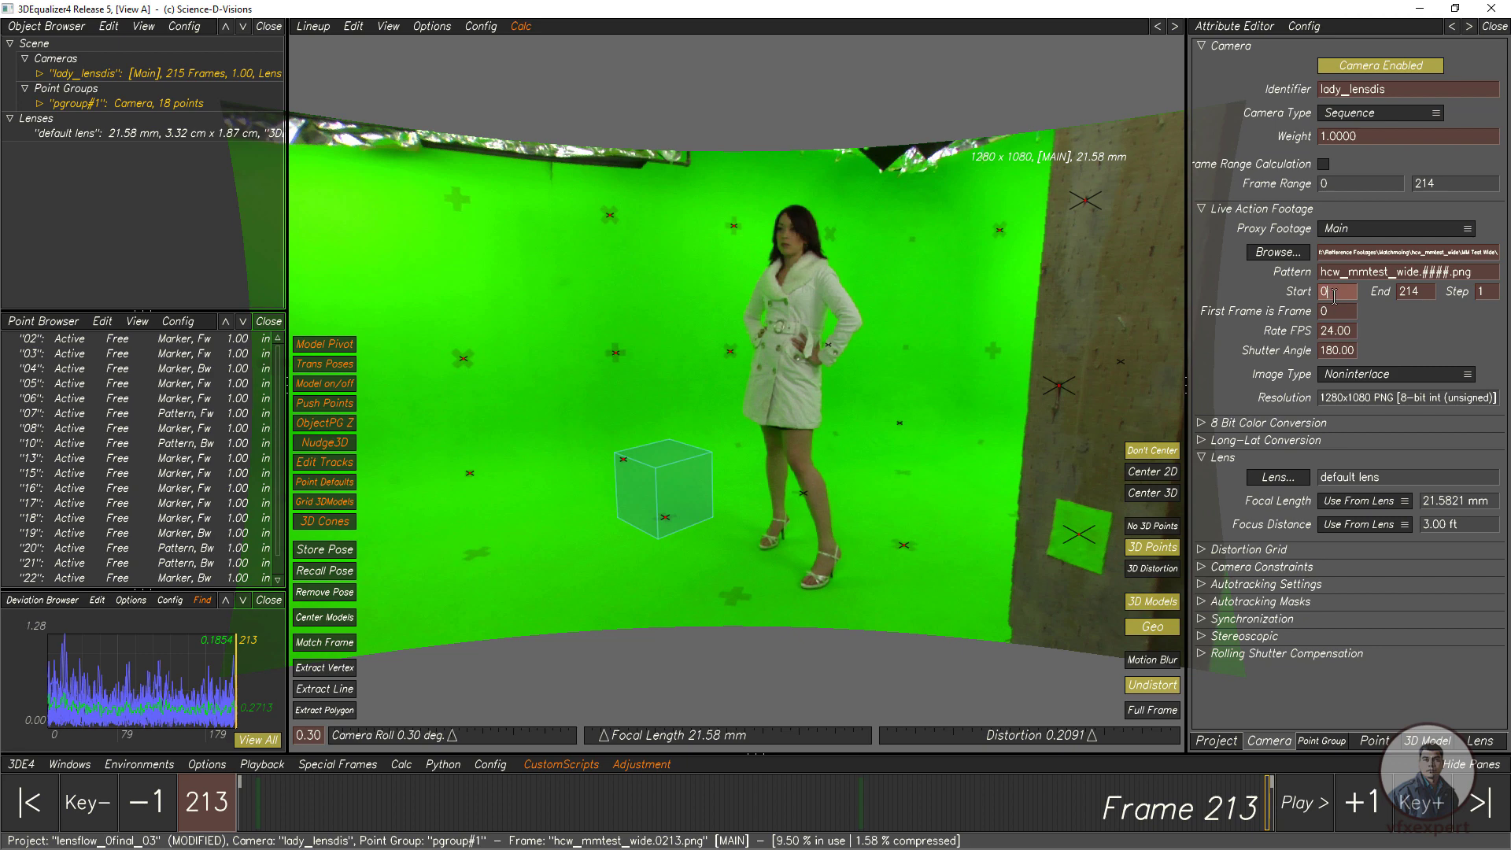
left_click(1335, 312)
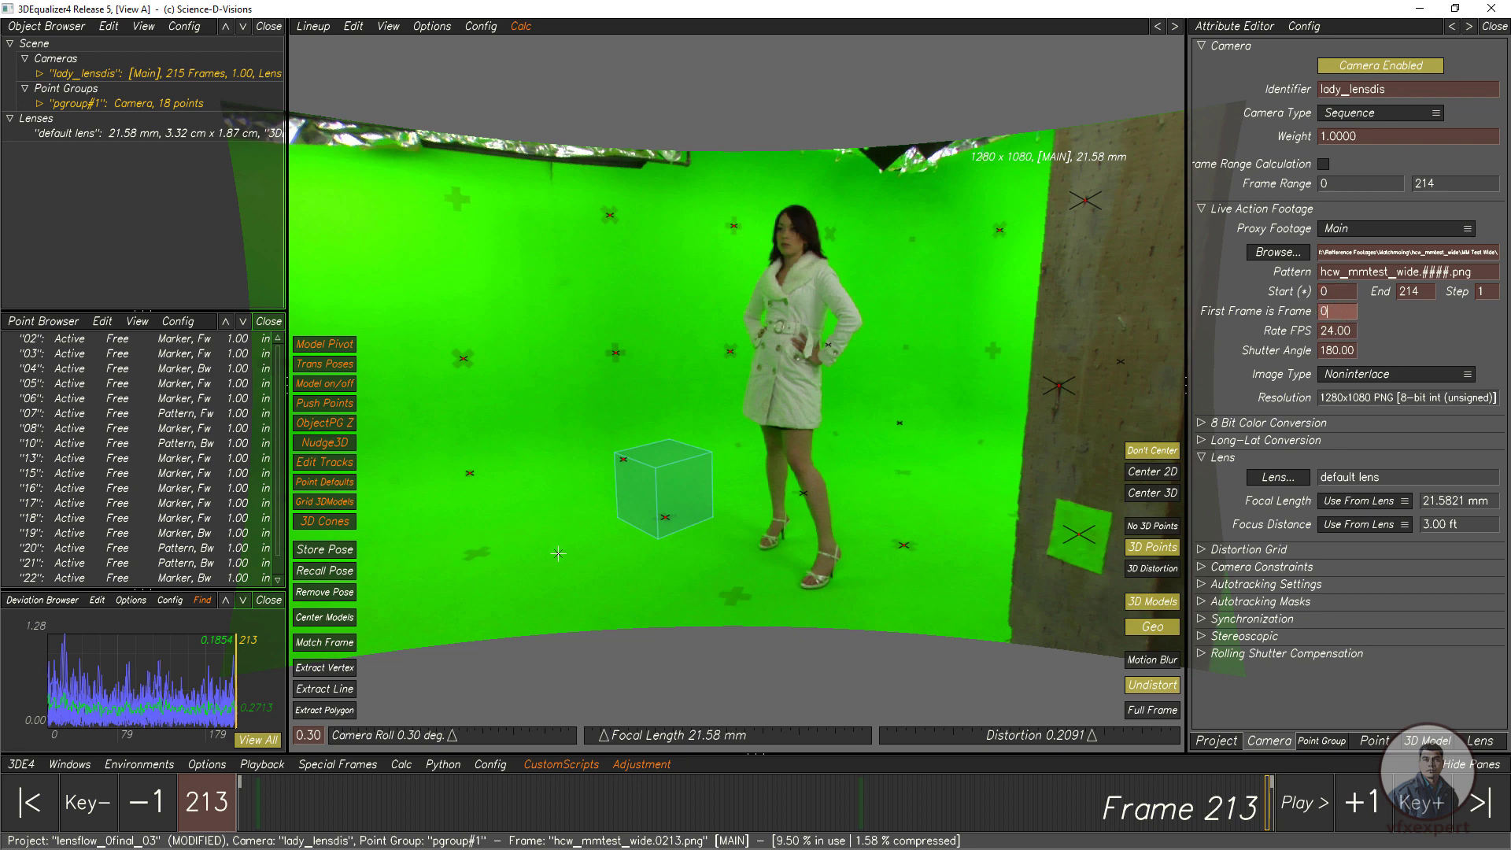
Start a Nuke LD_3DE4 Lens Distortion Node export and choose the Nuke folder inside 3DE & Nuke LEns Distortion_STMap.
left_click(17, 765)
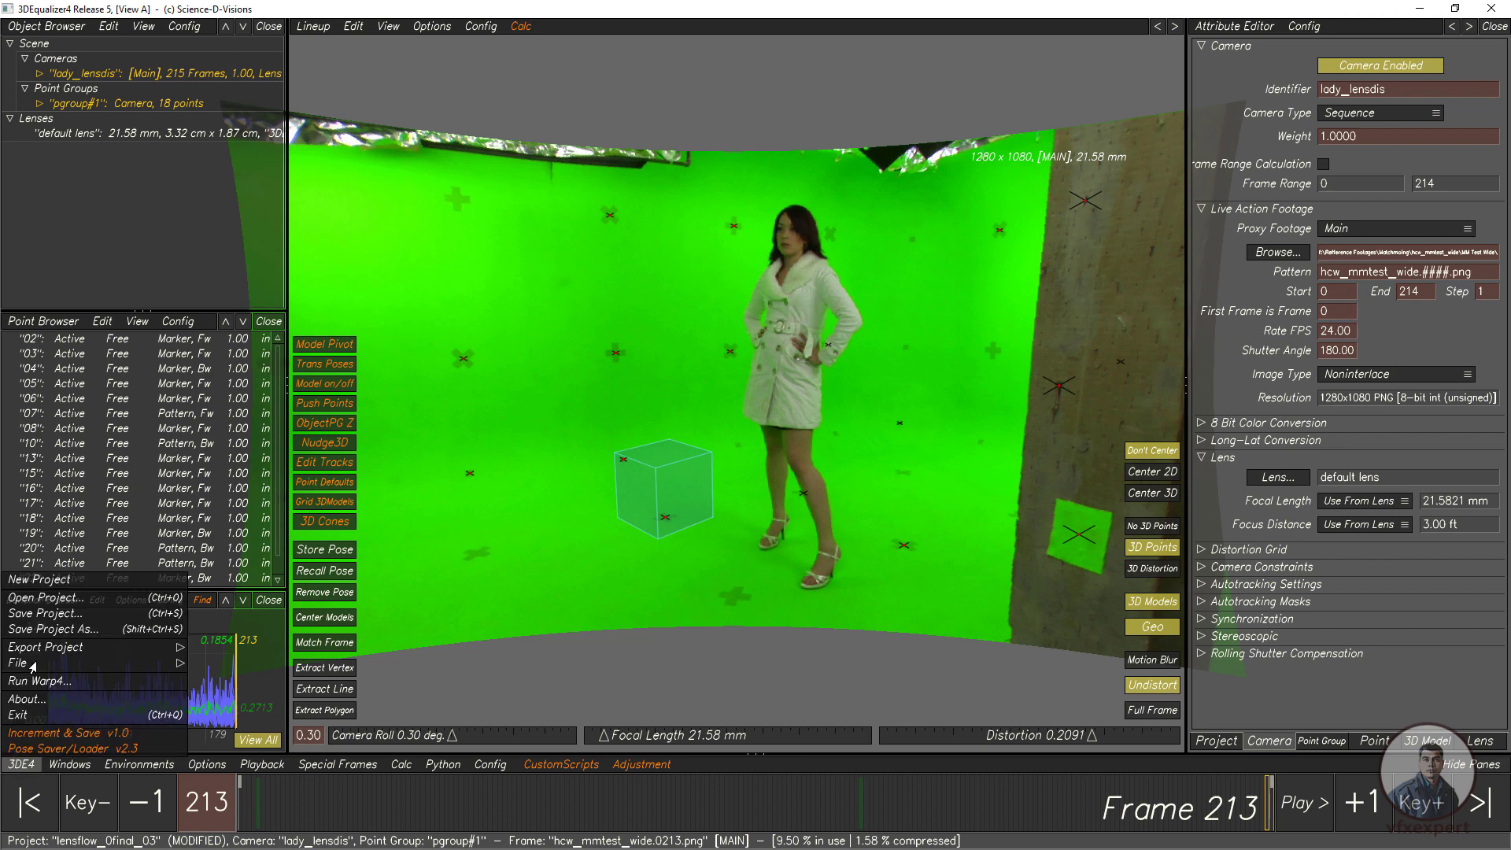
mouse_move(33, 666)
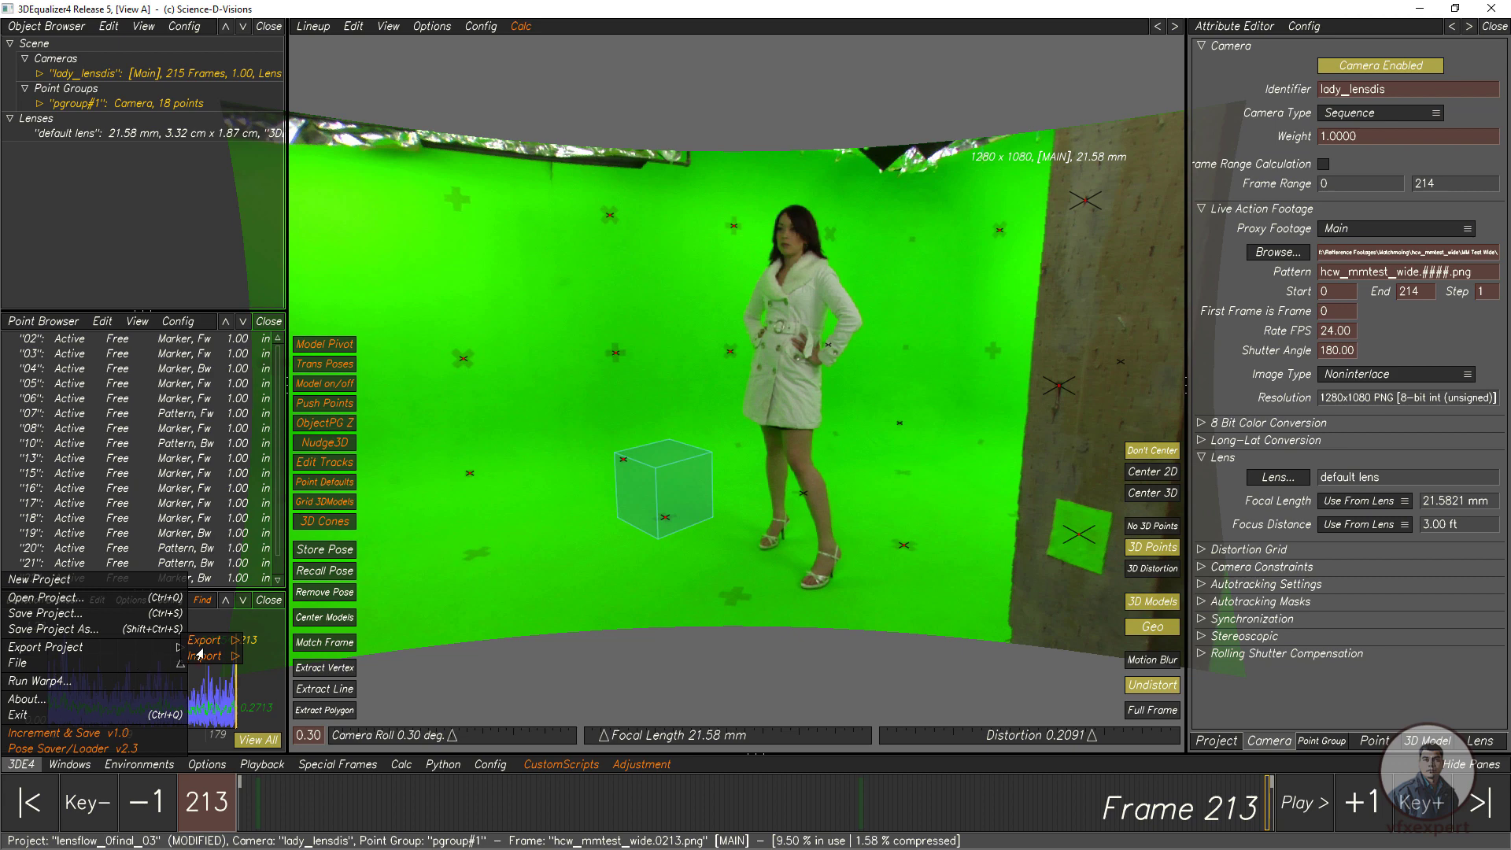
mouse_move(237, 639)
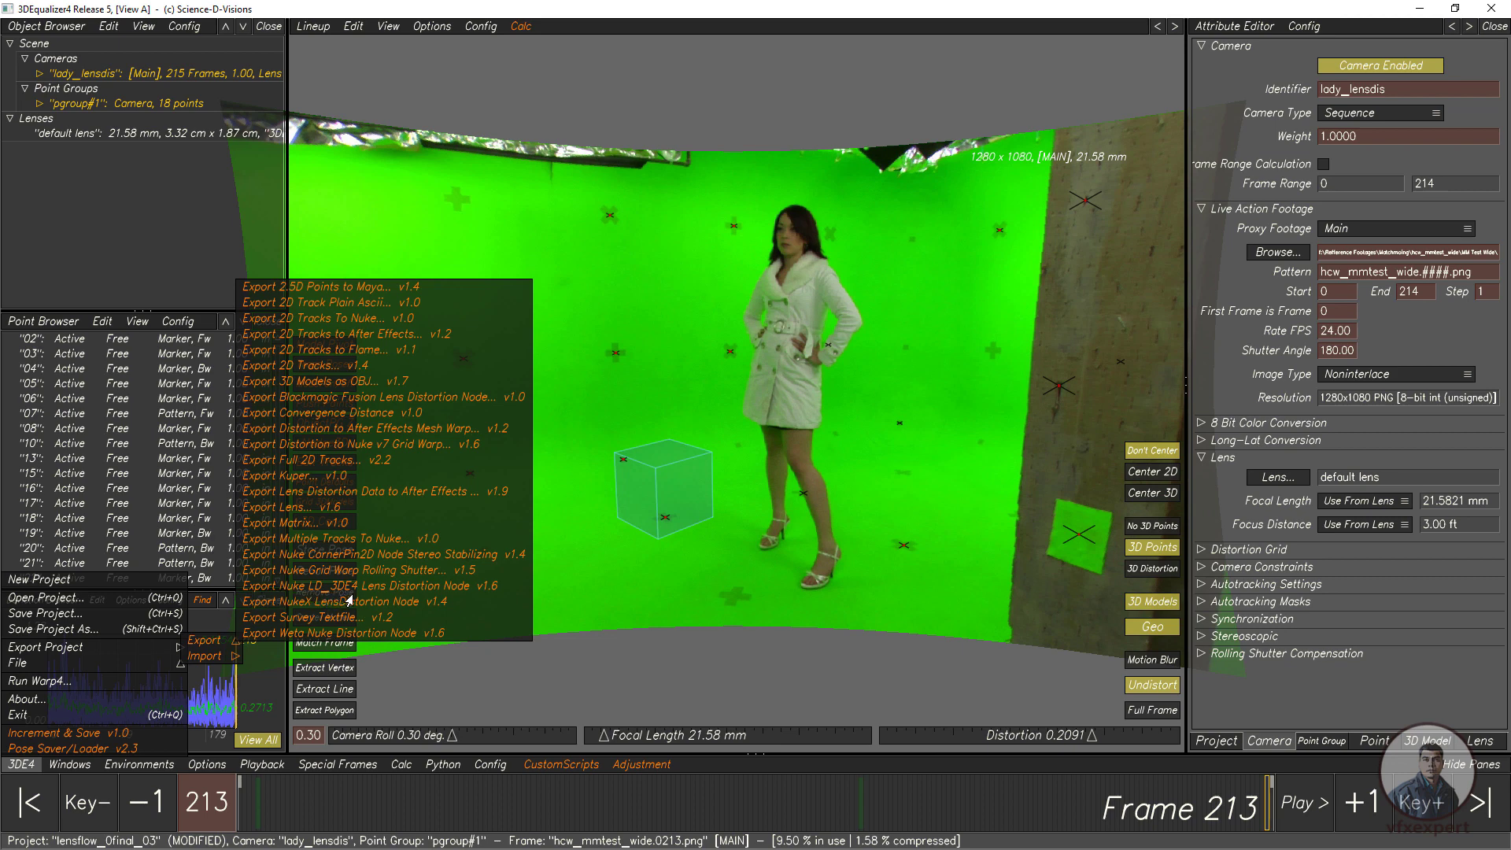
left_click(443, 587)
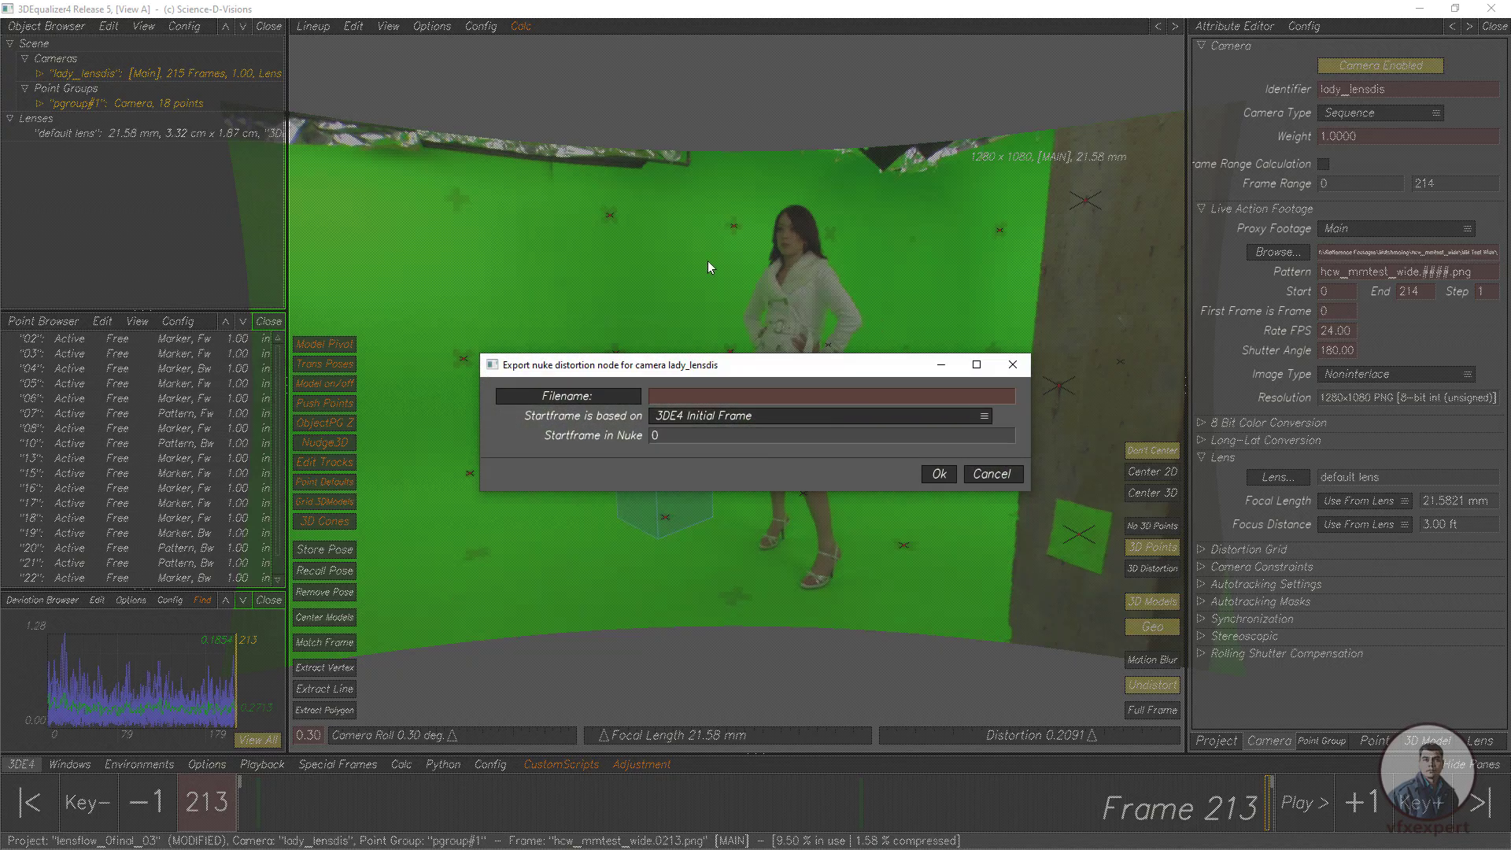
left_click(586, 404)
left_click(400, 246)
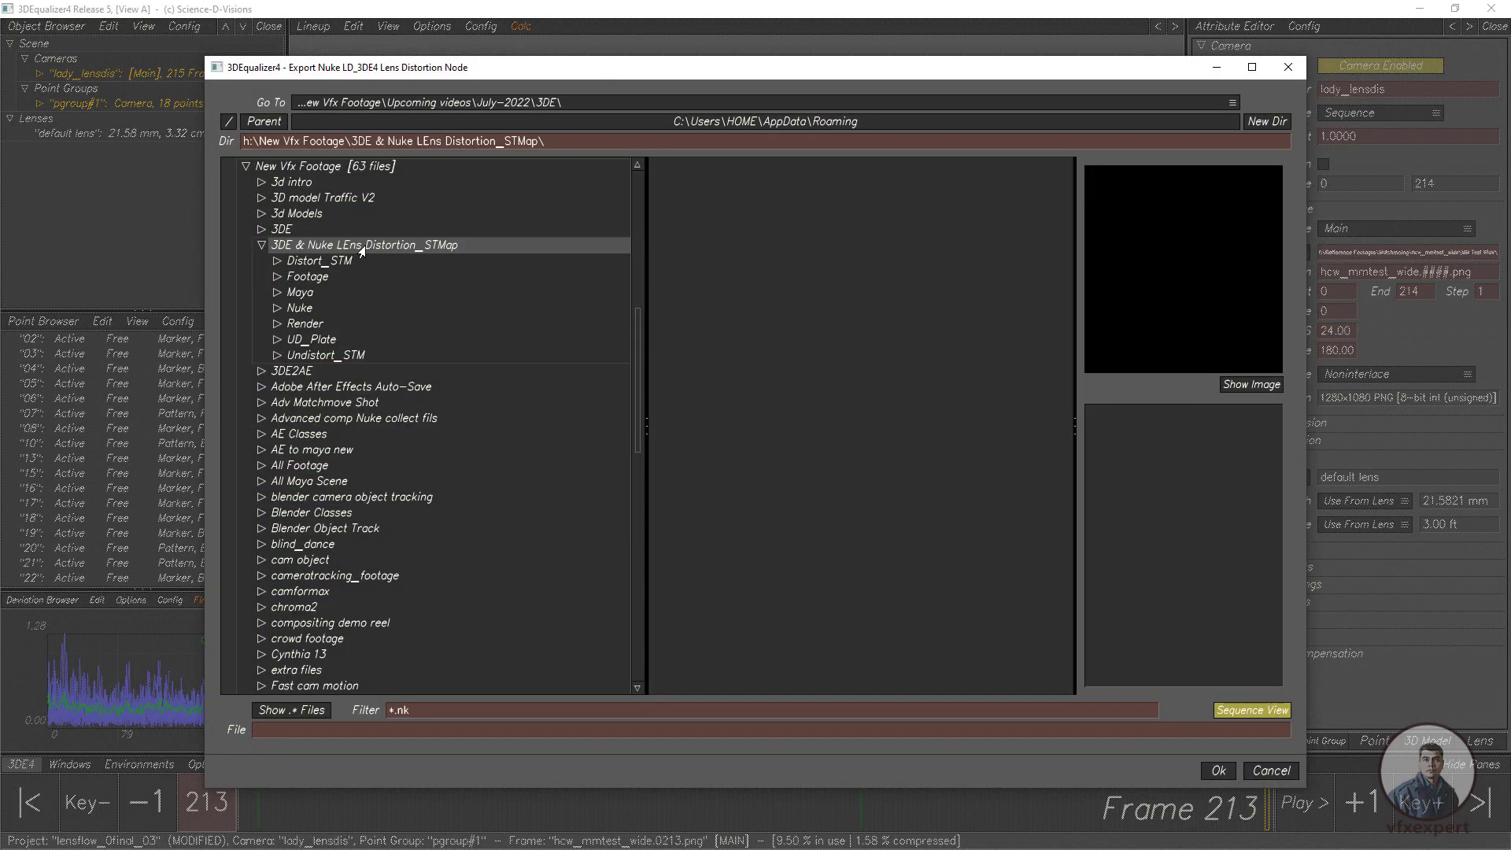
left_click(298, 309)
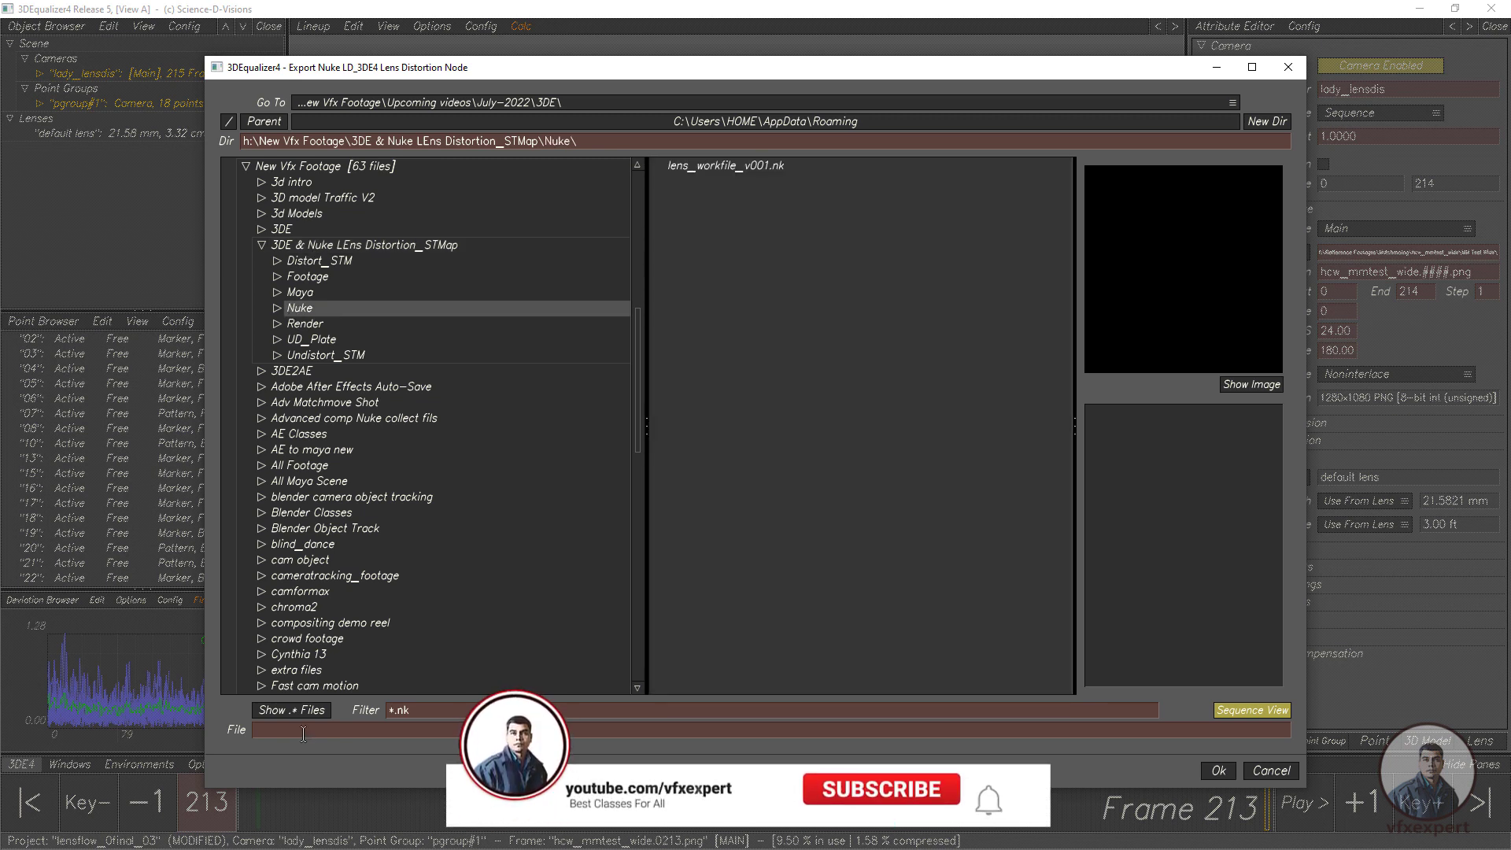
Name the file 3de_nuke_distortion_v001 and export the lens distortion node based on the 3DE4 initial frame.
left_click(344, 735)
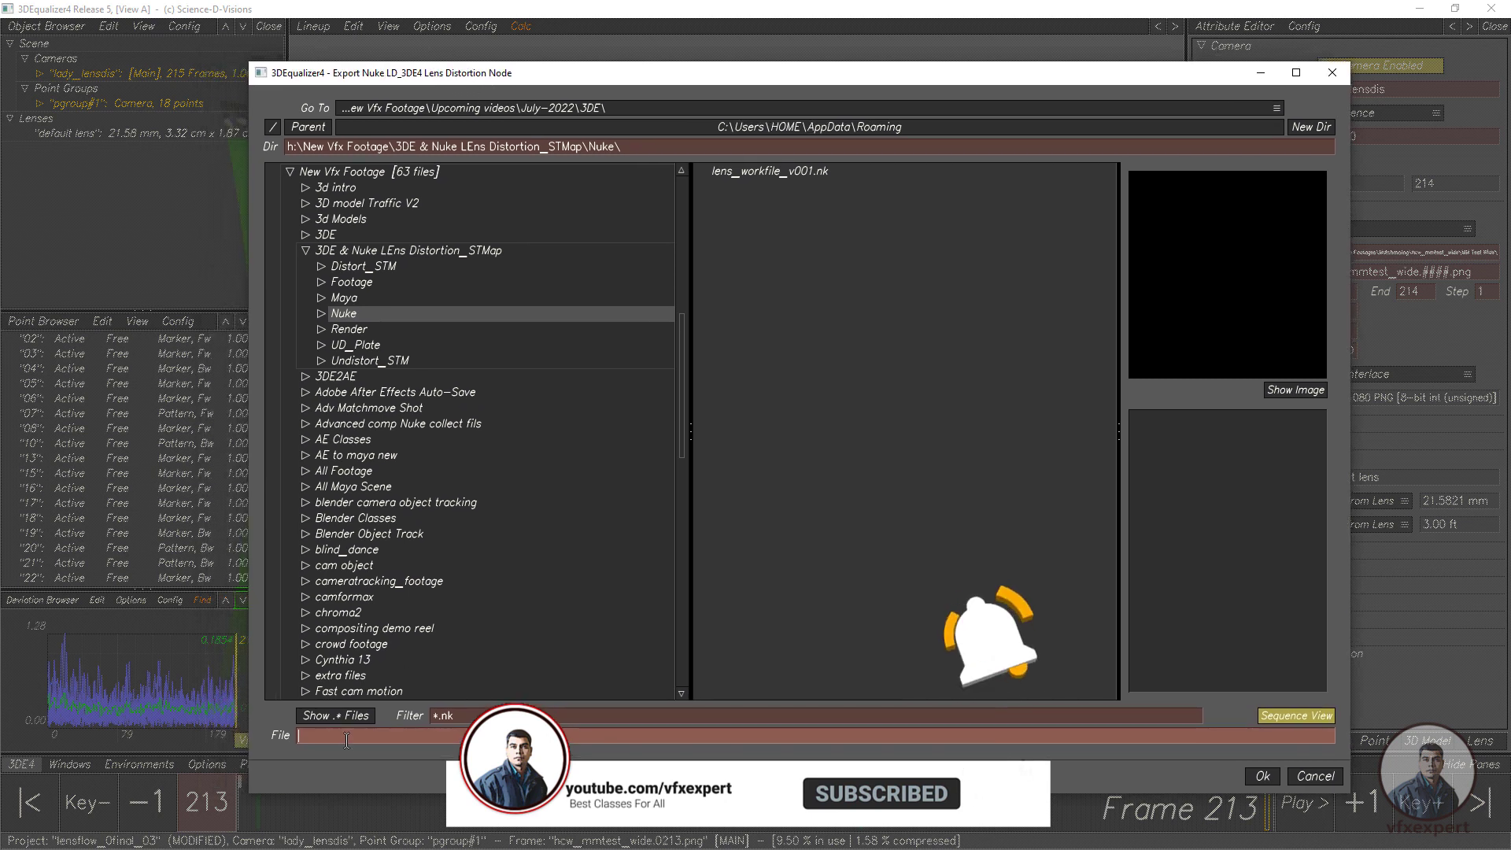
type("3de_nuke_")
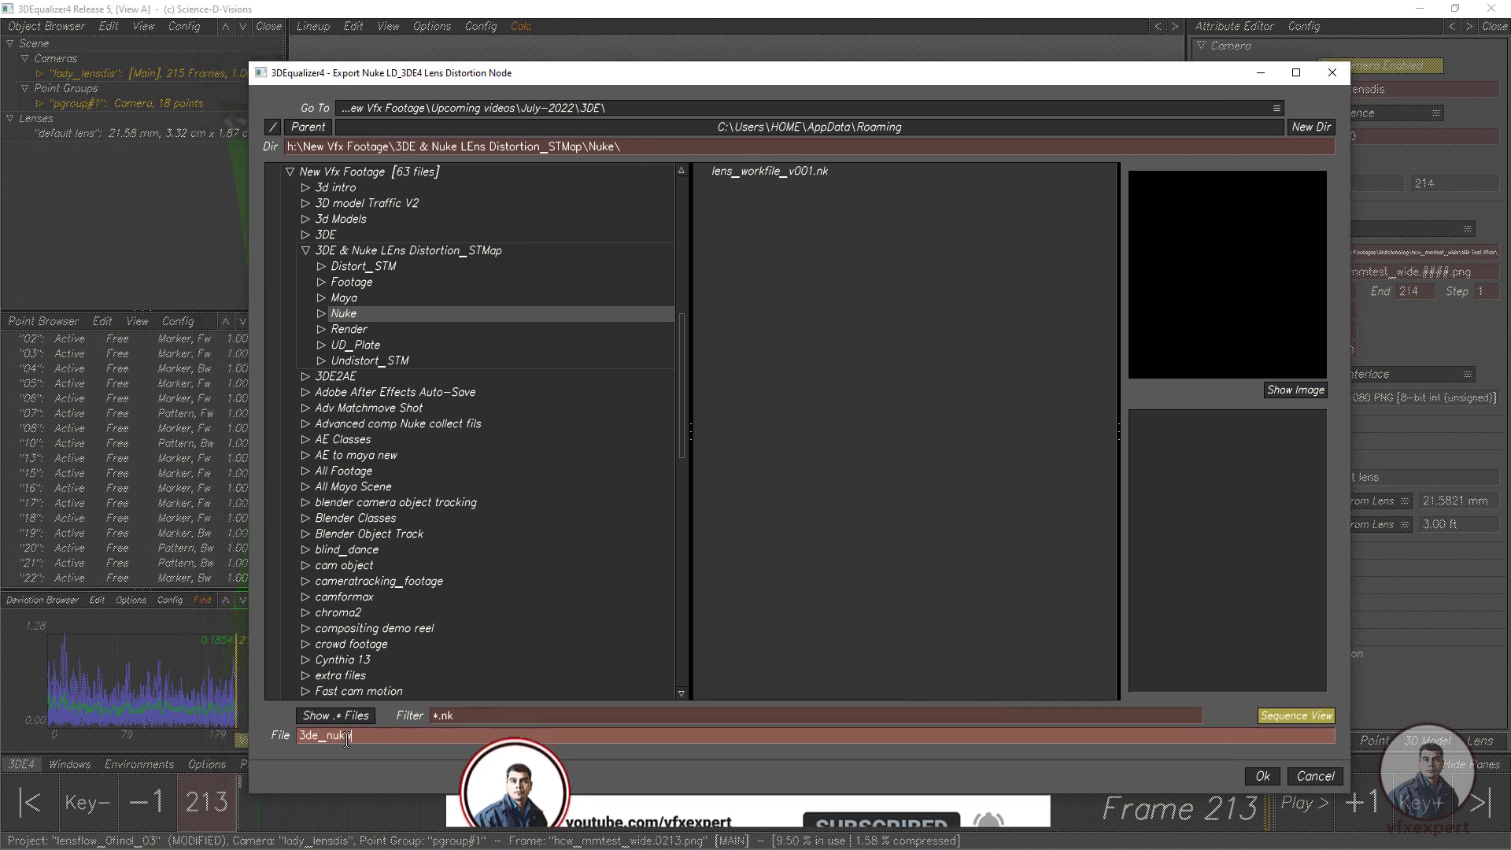
type("distortion_v001")
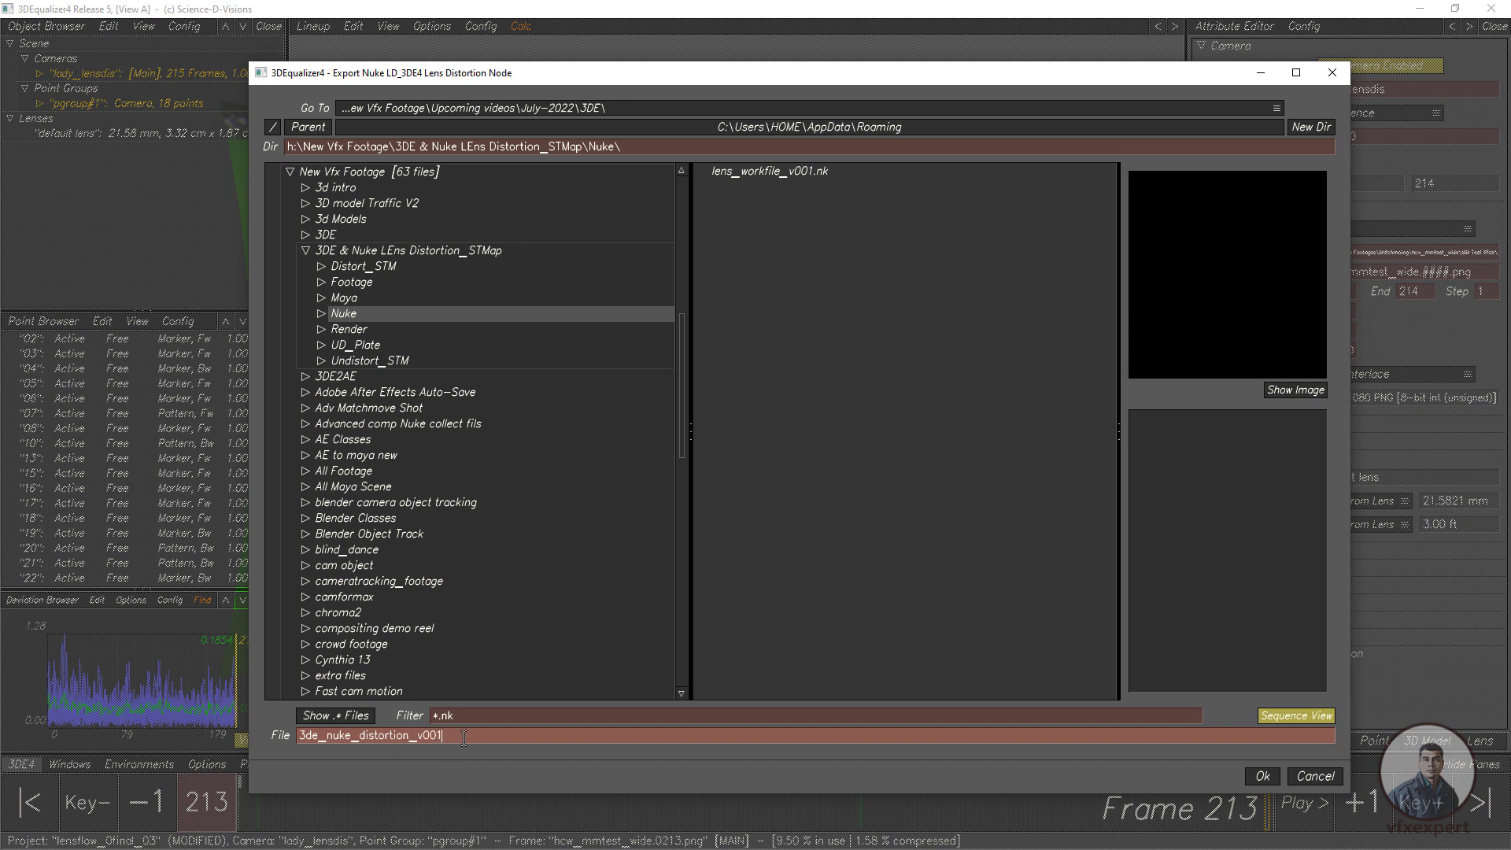
double_click(464, 737)
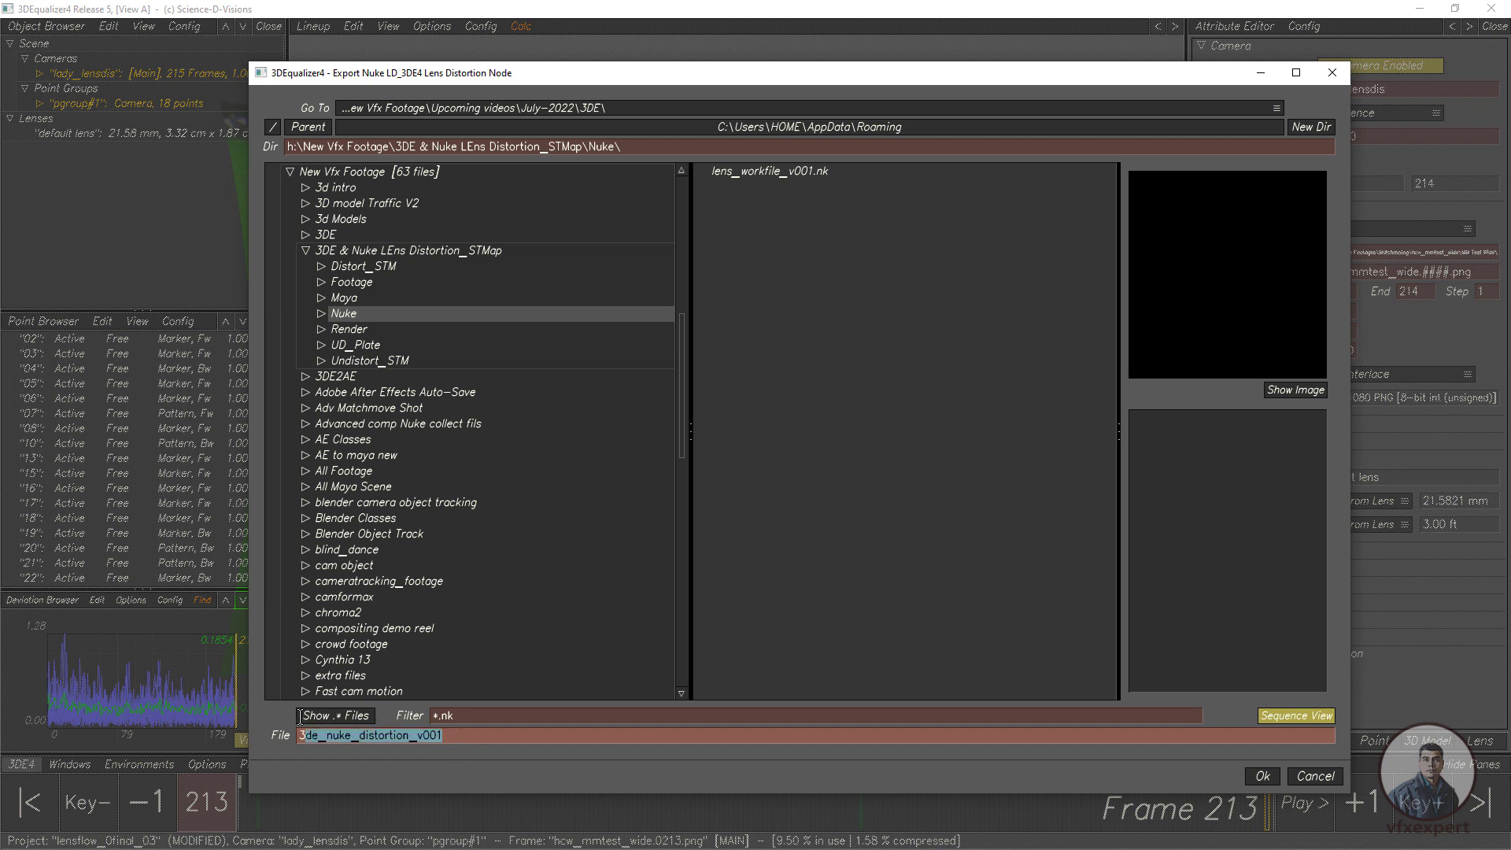
left_click(1262, 777)
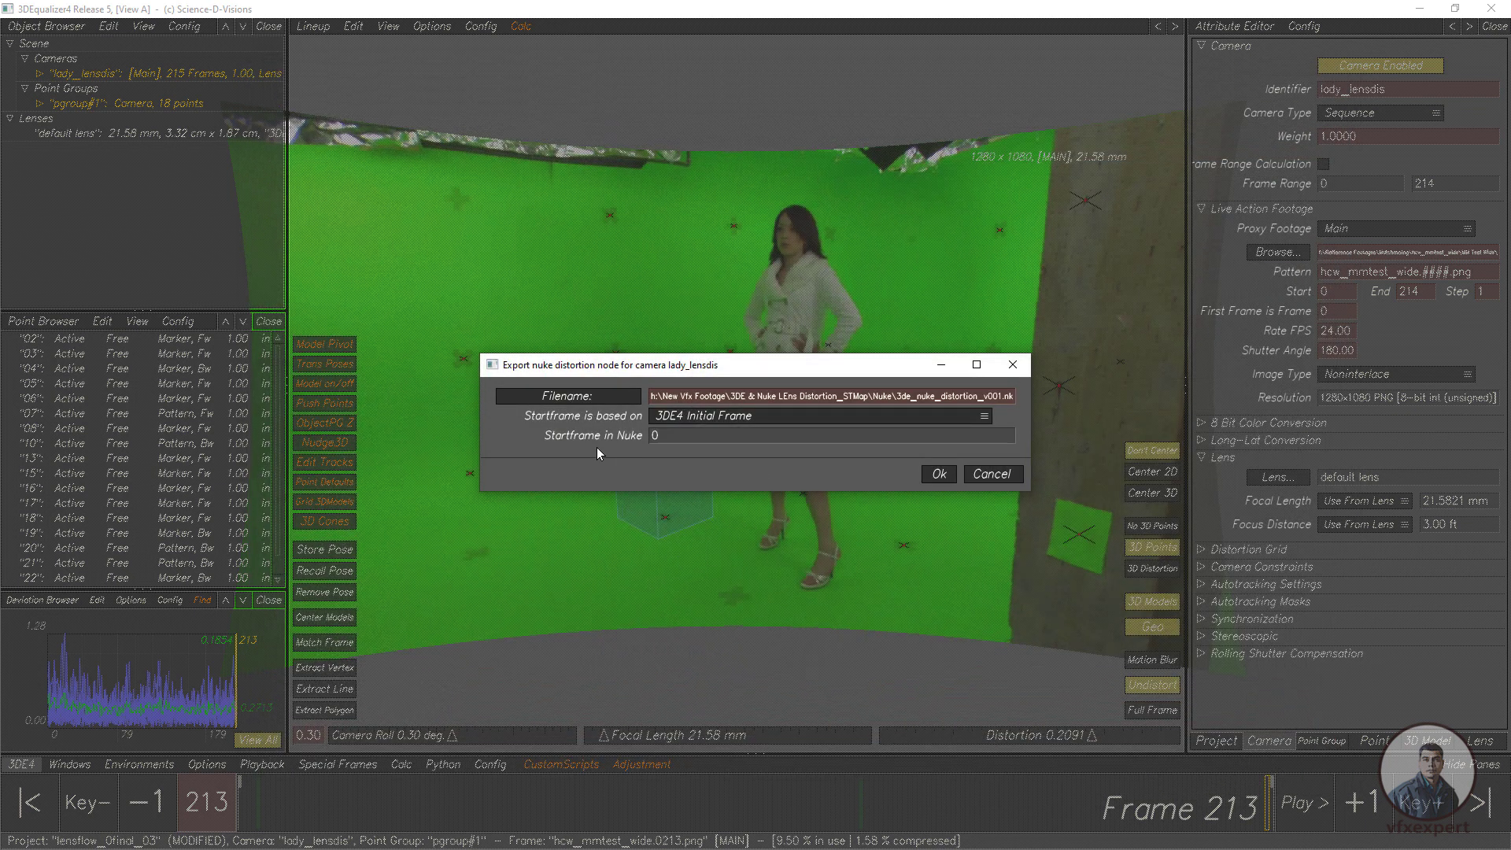
left_click(939, 474)
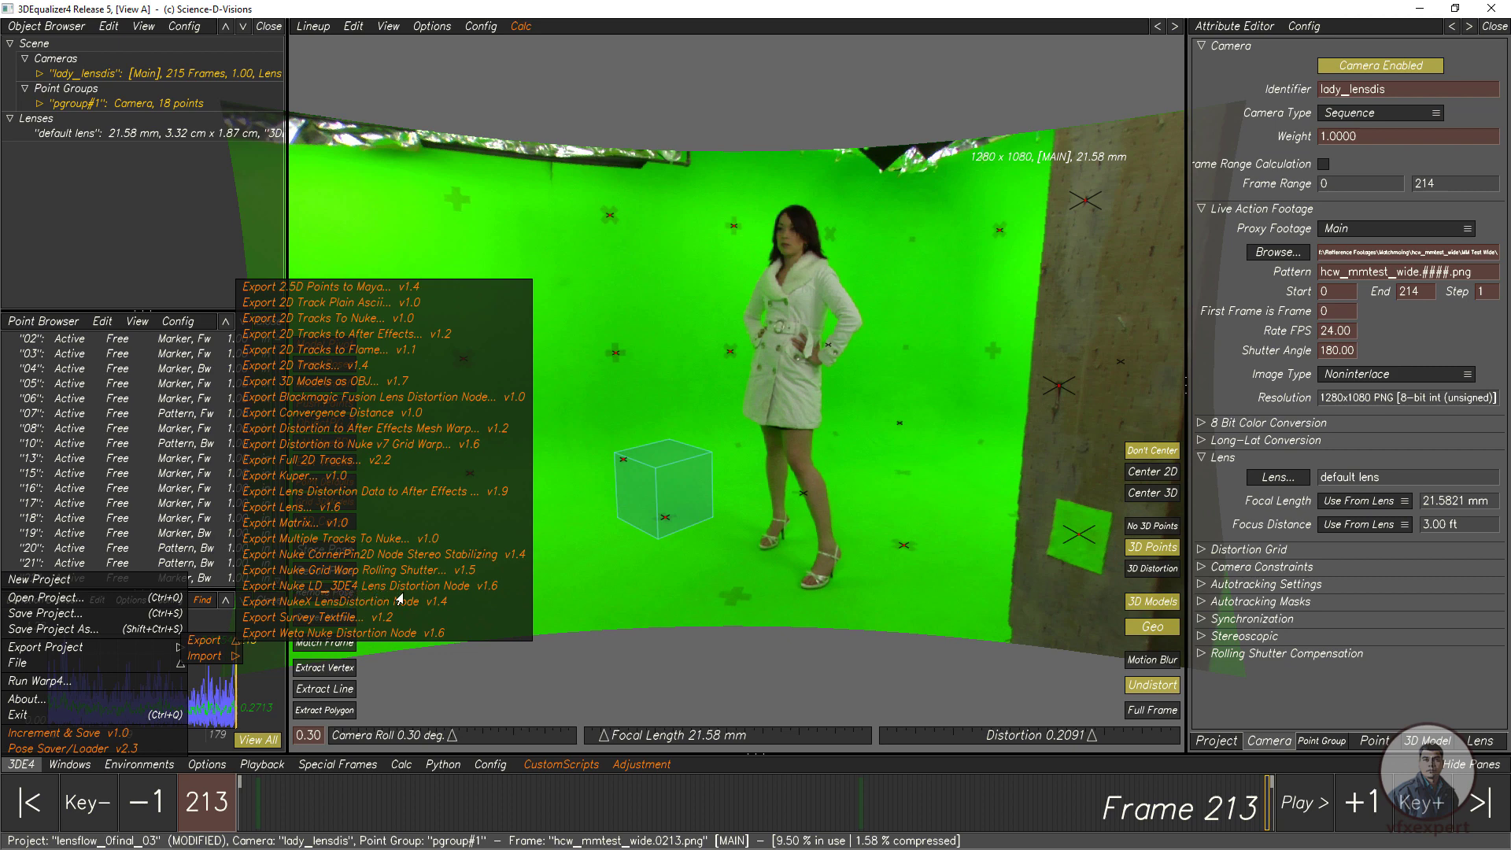
Start exporting the whole project to Nuke and browse for its export file.
left_click(28, 765)
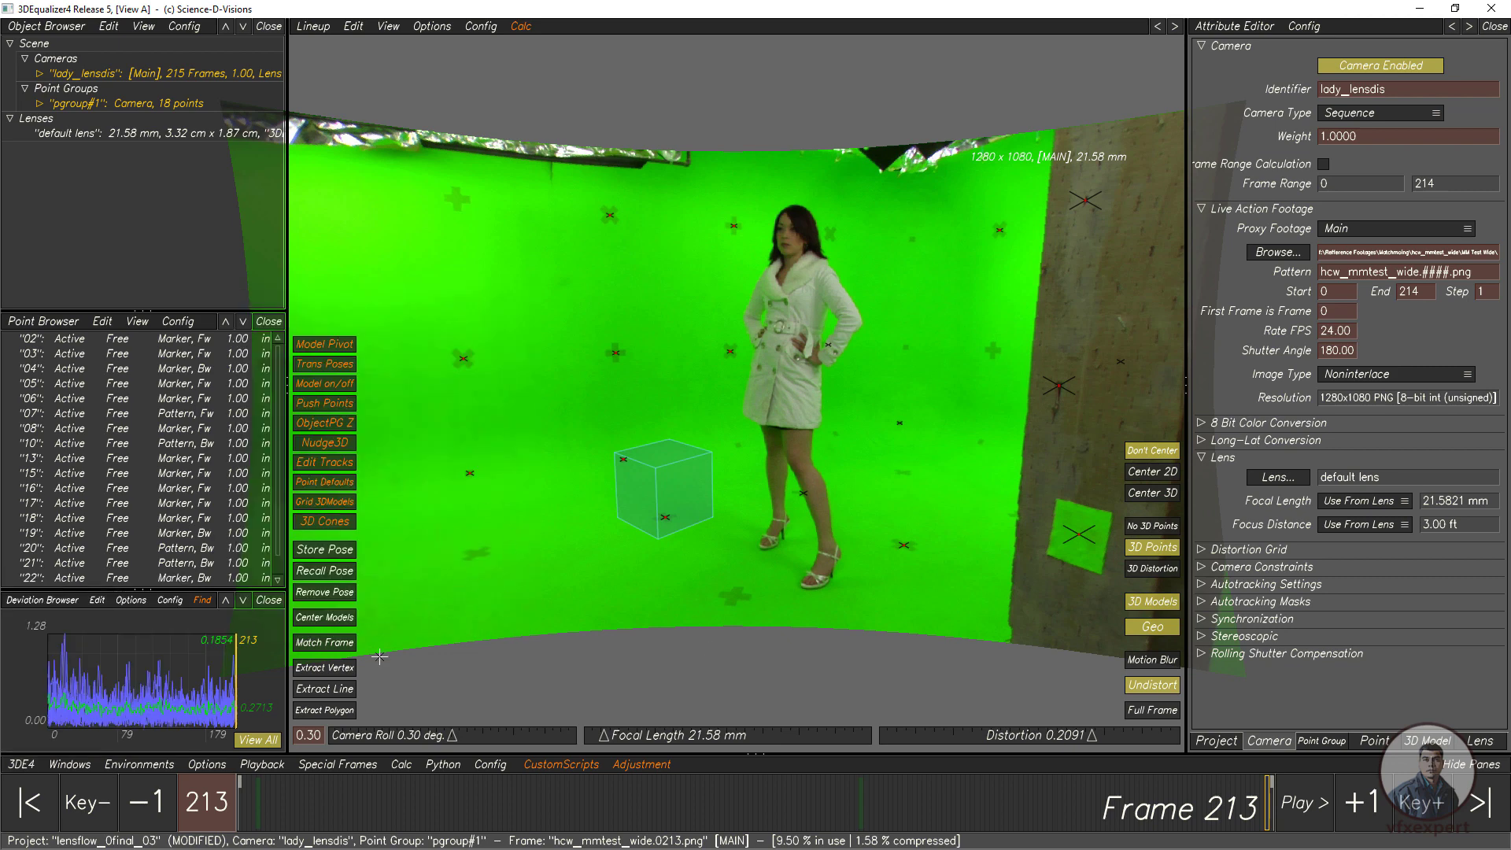
left_click(17, 765)
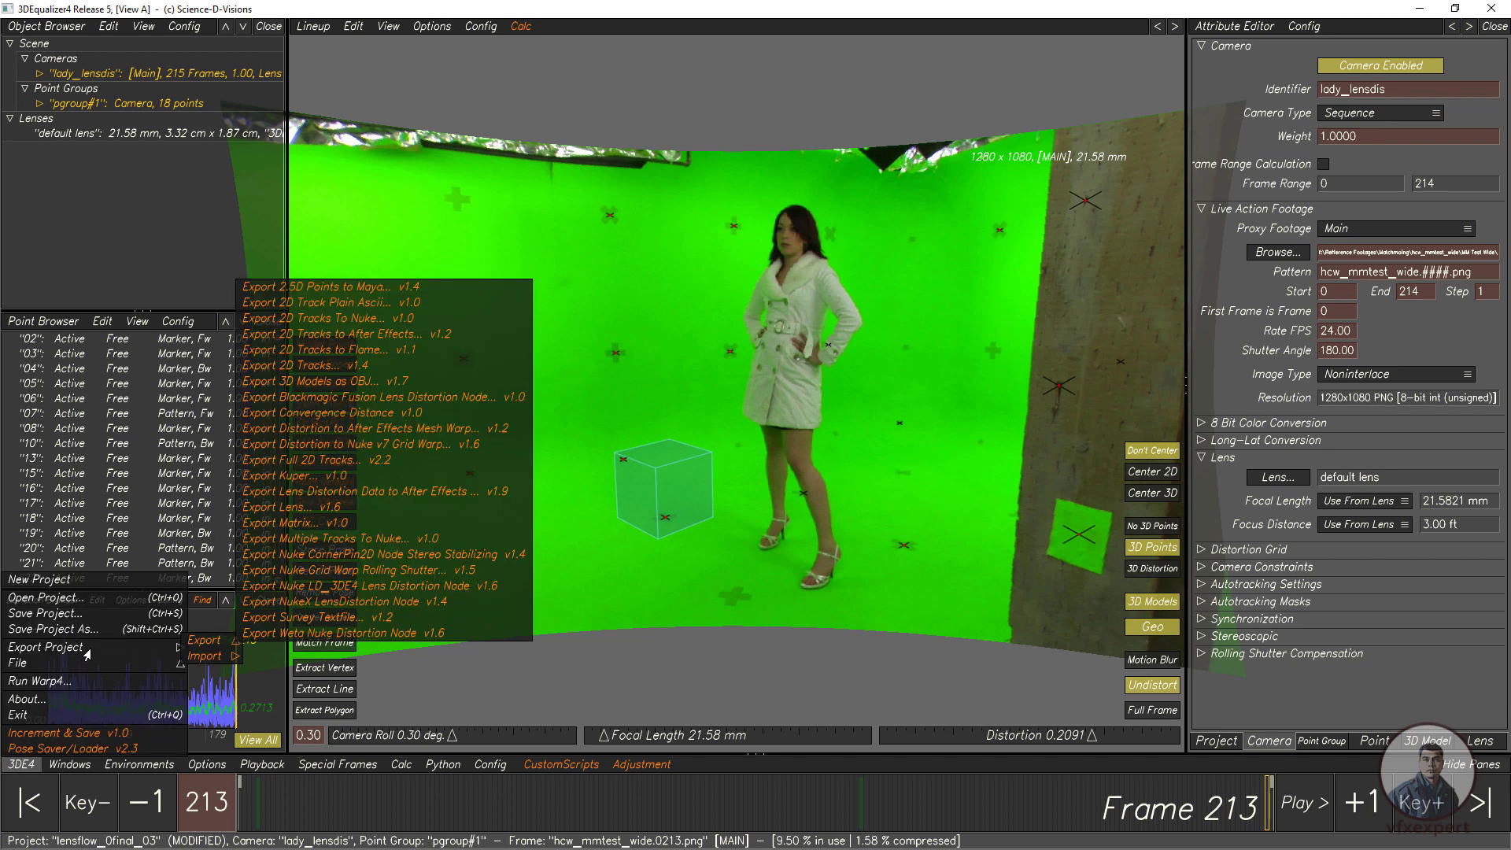
mouse_move(87, 653)
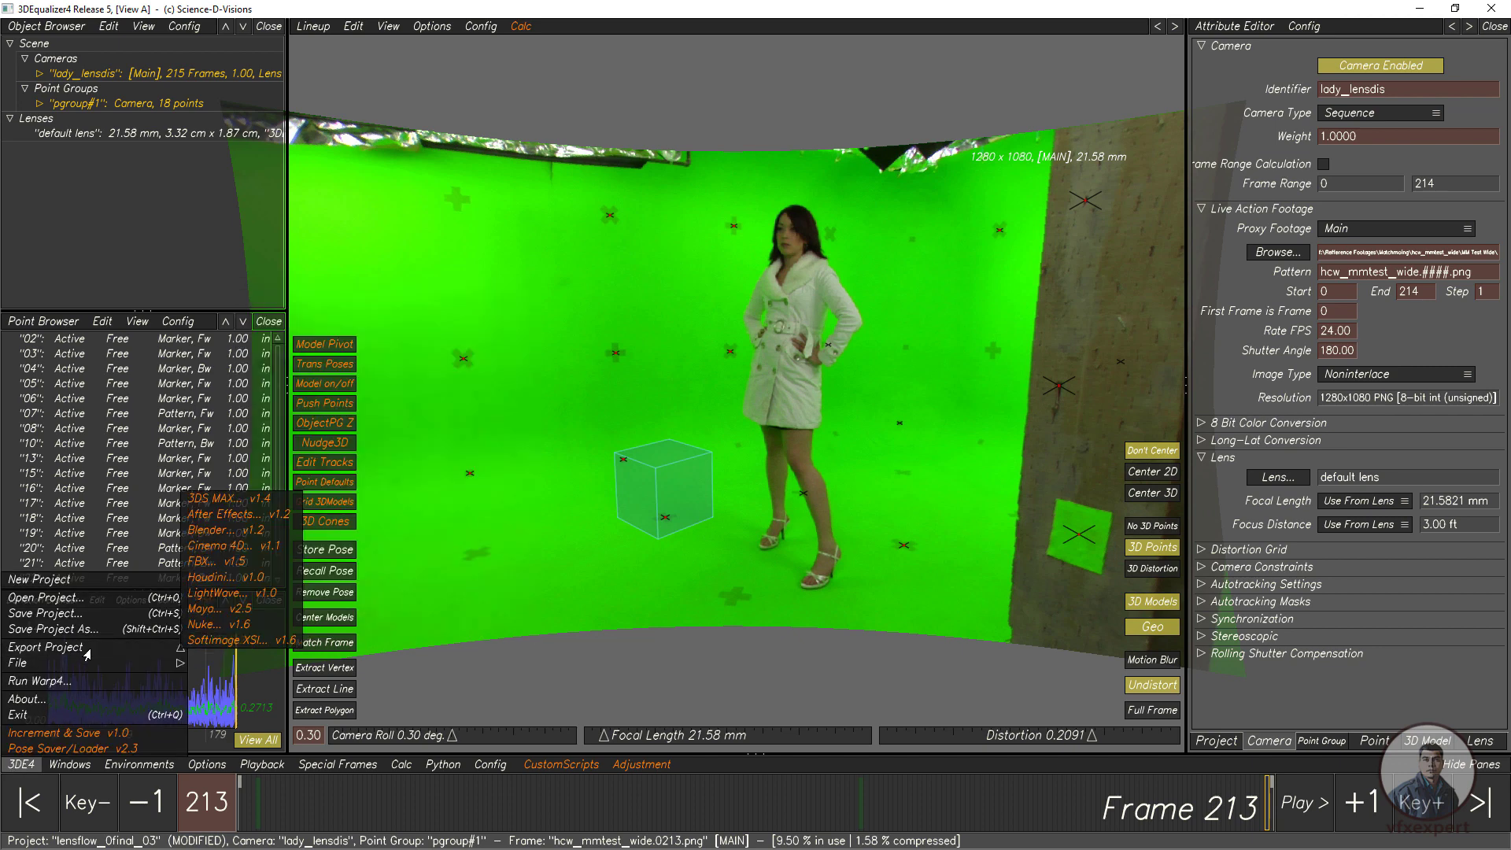
left_click(234, 628)
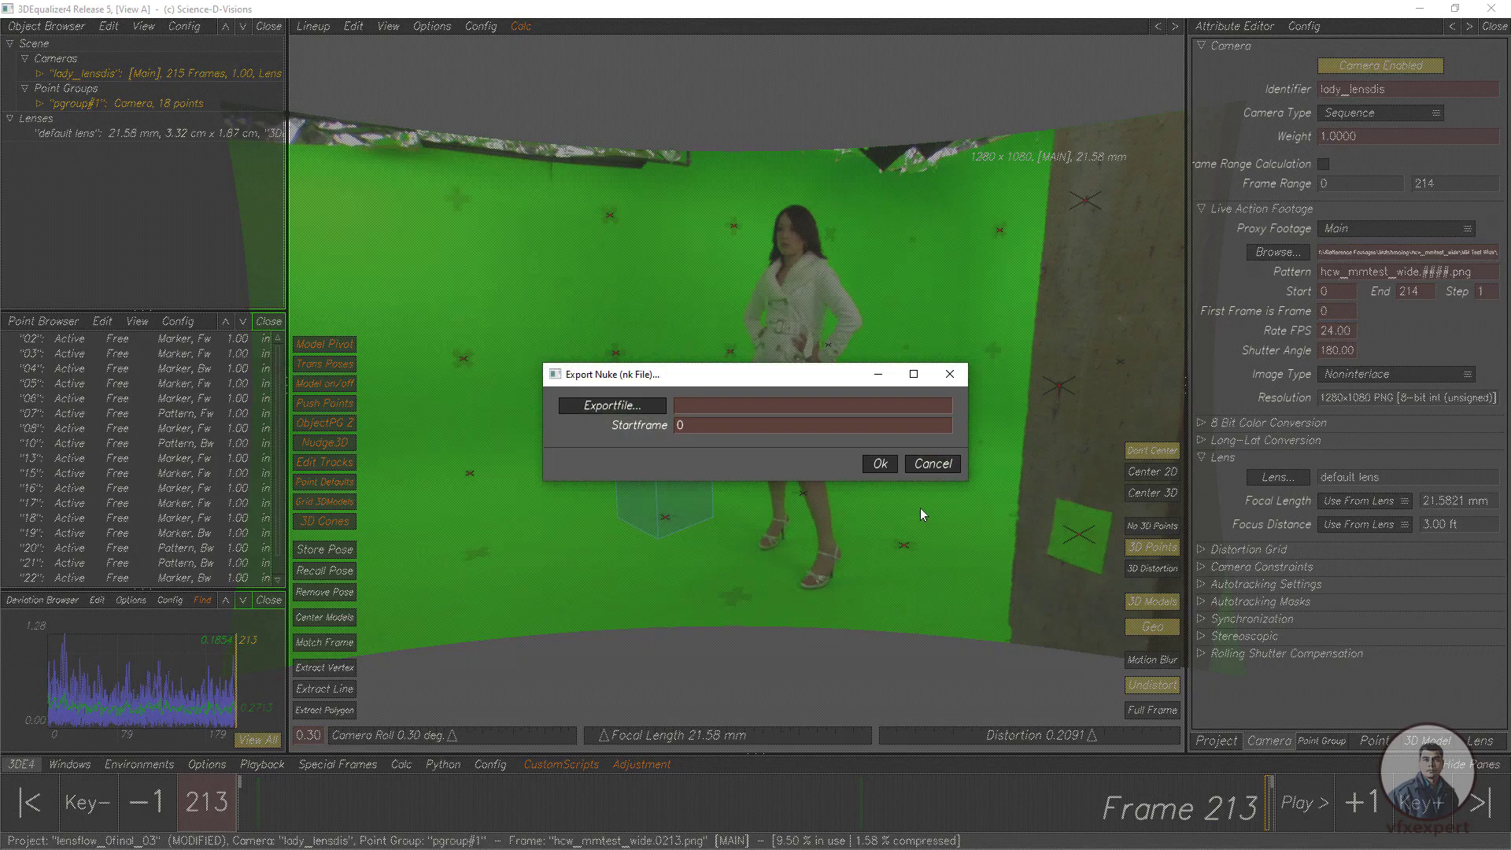
left_click(647, 407)
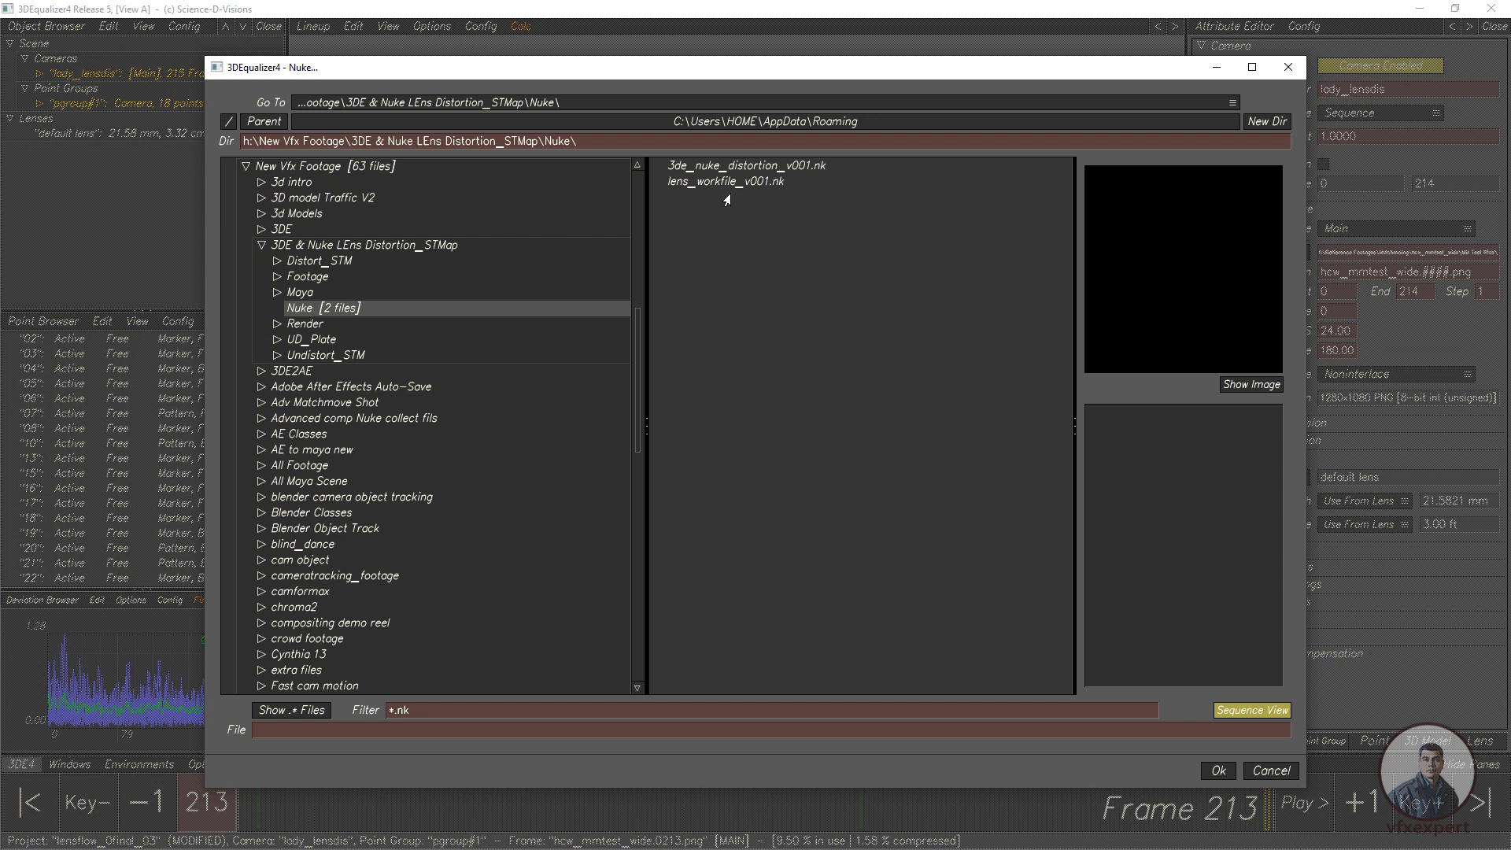
Name the export file 3de_nuke_nukeexport_v001.nk, based on the distortion file's name, and export the project with start frame 0.
left_click(750, 171)
left_click(369, 731)
key("BackSpace")
key("BackSpace")
key("BackSpace")
key("BackSpace")
key("BackSpace")
key("BackSpace")
key("BackSpace")
key("BackSpace")
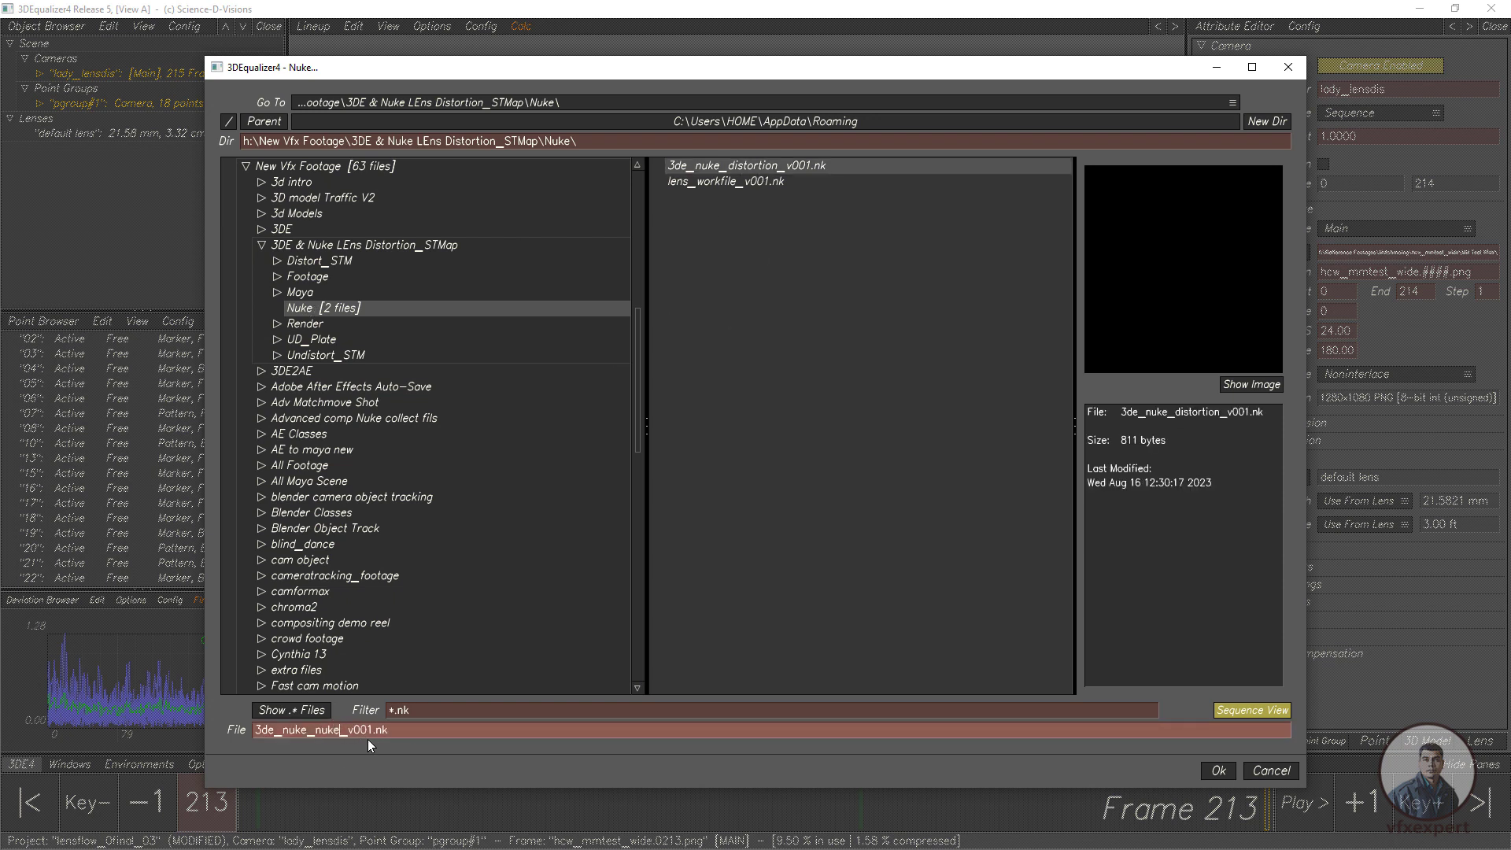
type("nukeexport")
key("End")
left_click(1217, 773)
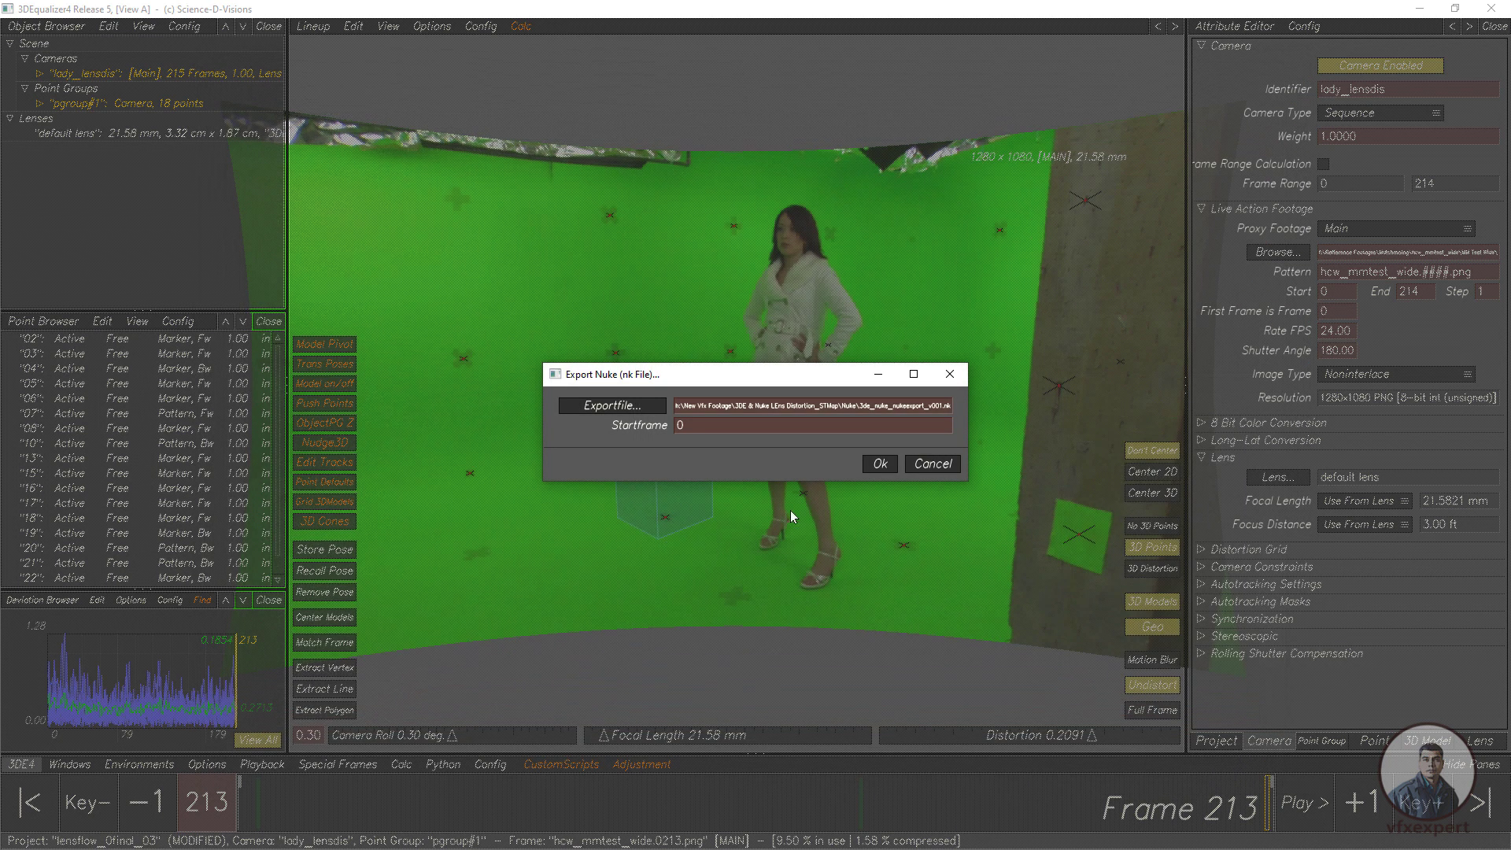
left_click(882, 467)
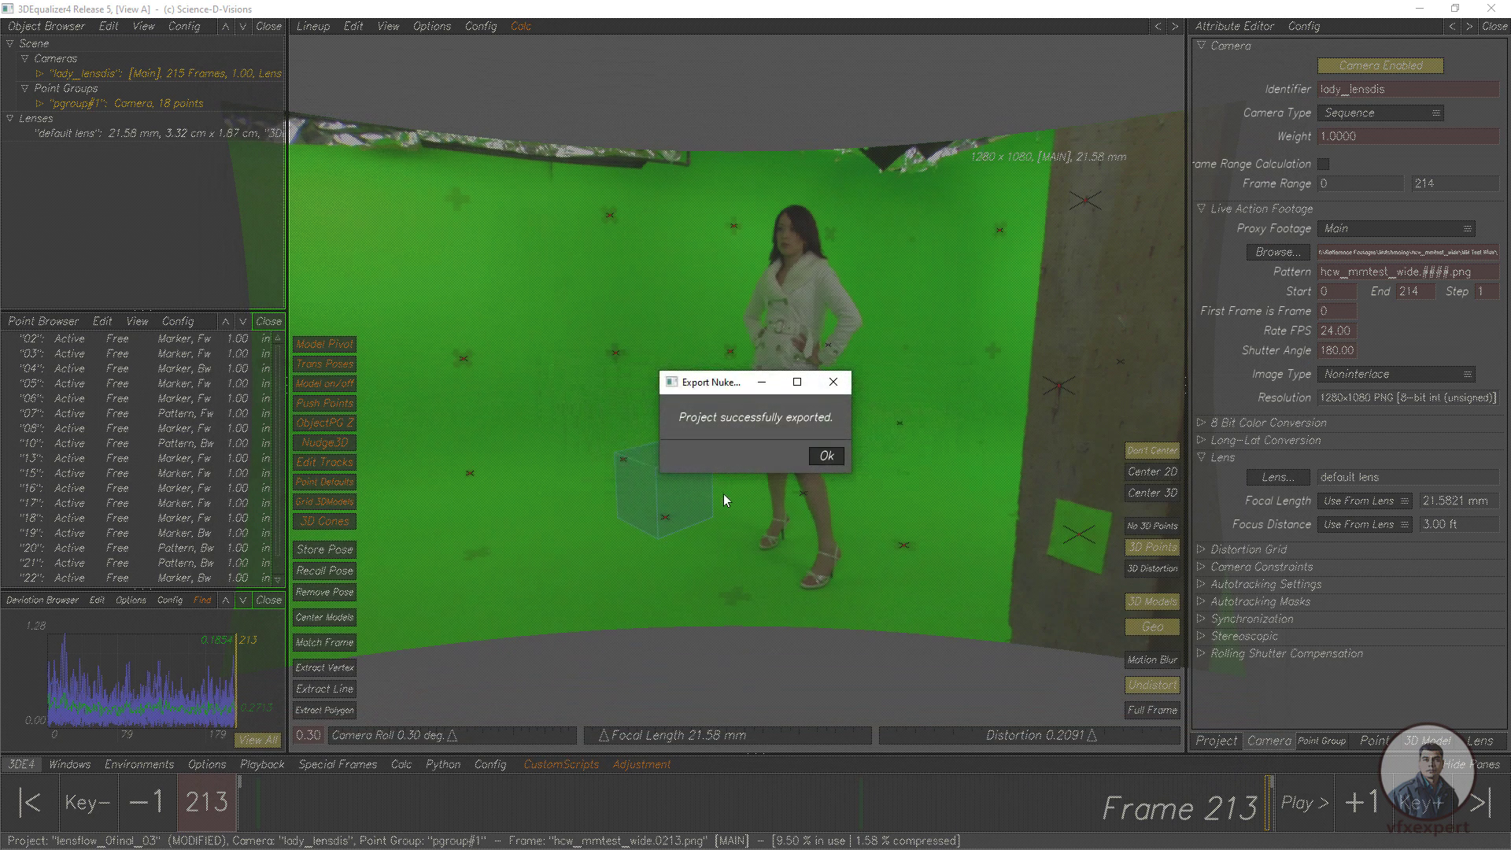
left_click(825, 456)
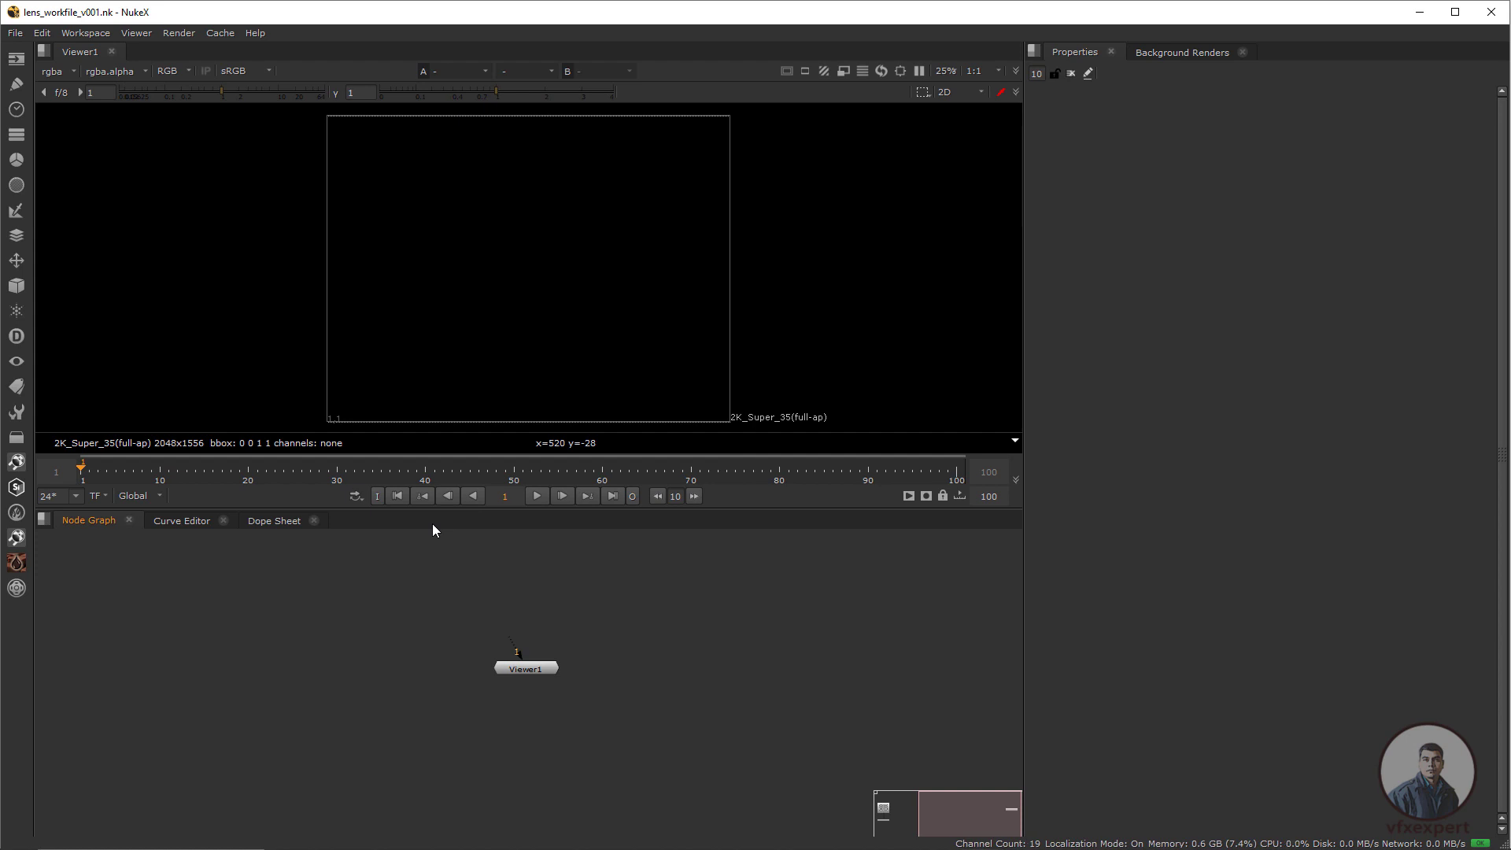
In NukeX, load the hcw_mmtest_wide.####.png sequence with a Read node and place the connected viewer node below it.
left_click(16, 59)
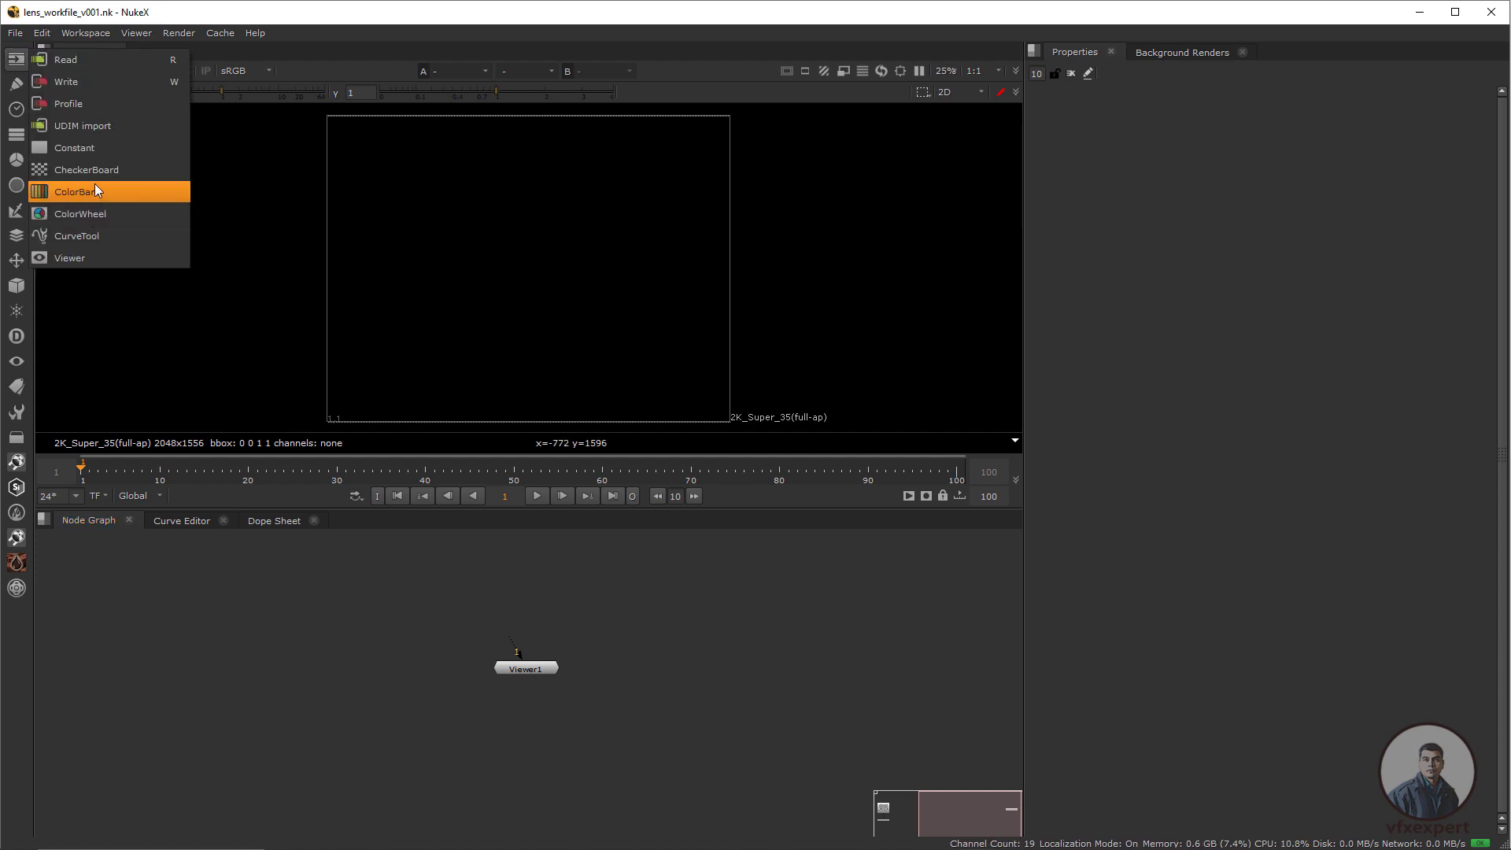
left_click(79, 55)
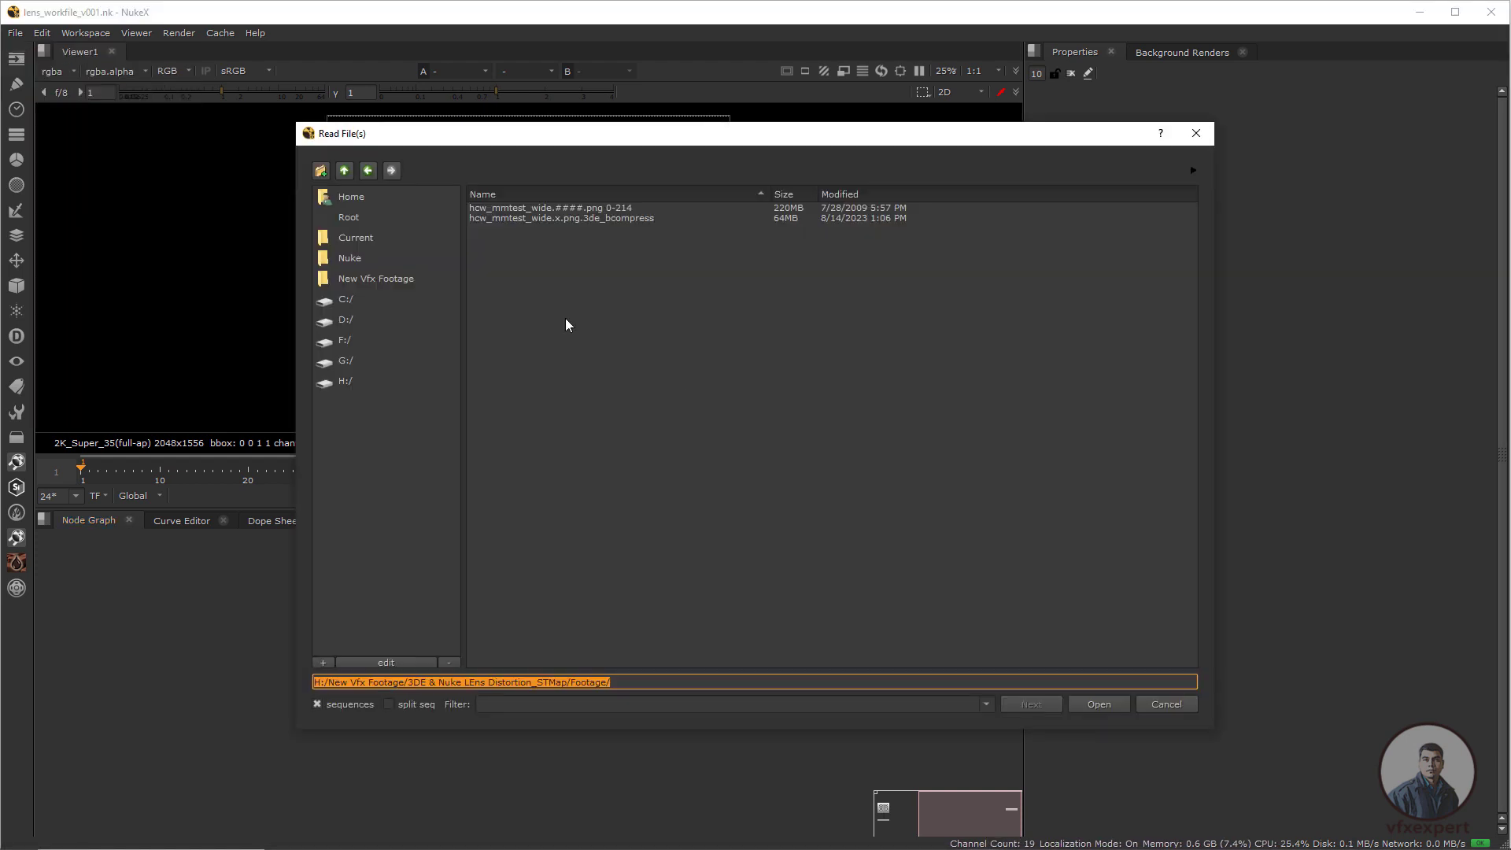
double_click(590, 207)
left_click_drag(532, 598, 530, 617)
scroll(550, 303, "down", 3)
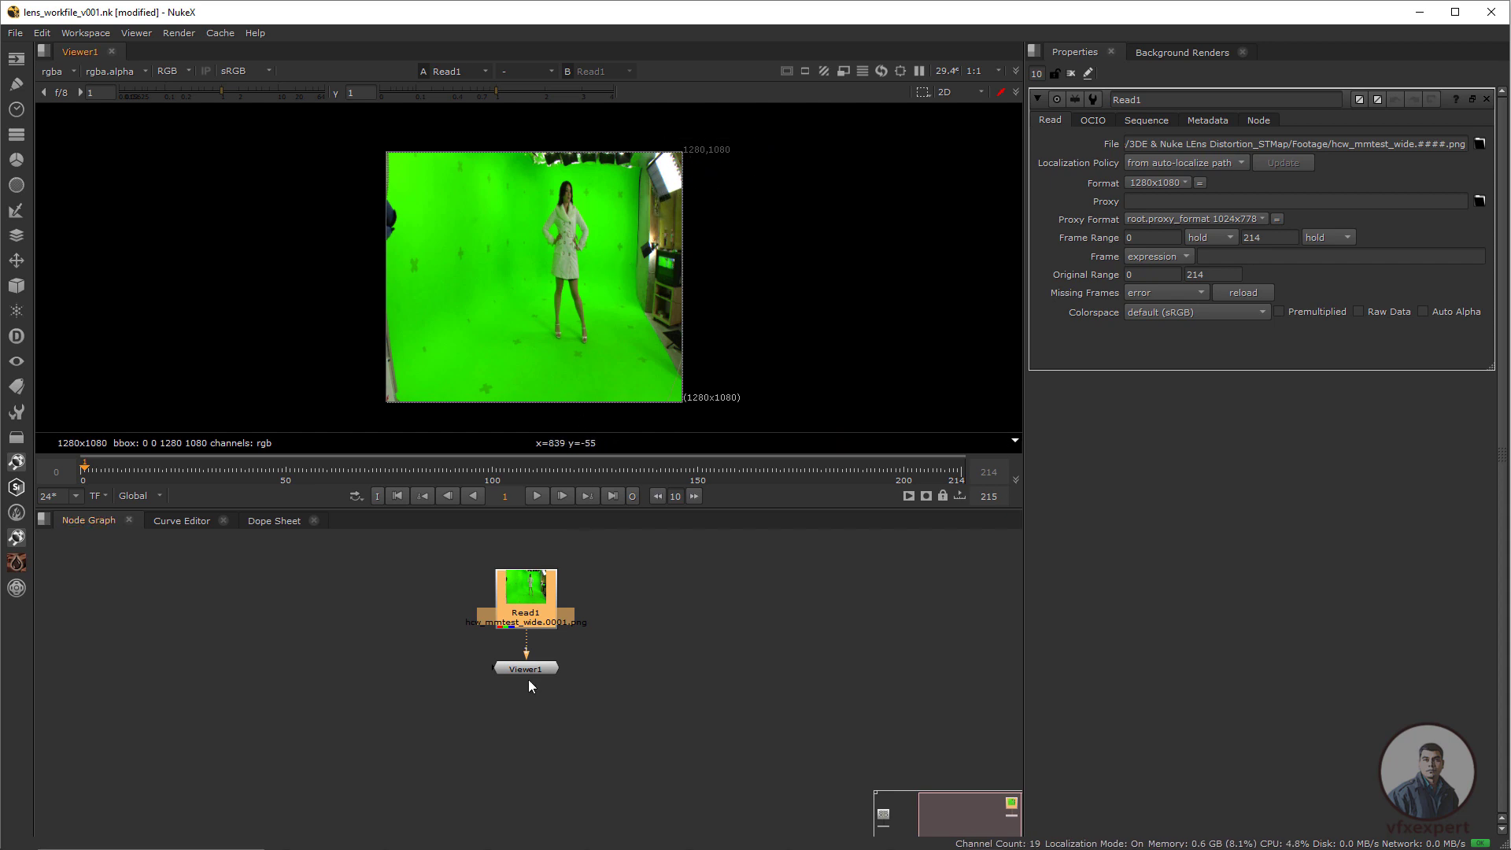
left_click_drag(527, 670, 527, 695)
Edit the Read node's 1280x1080 format, naming it original_frame with a pixel aspect of 1.5.
left_click(534, 608)
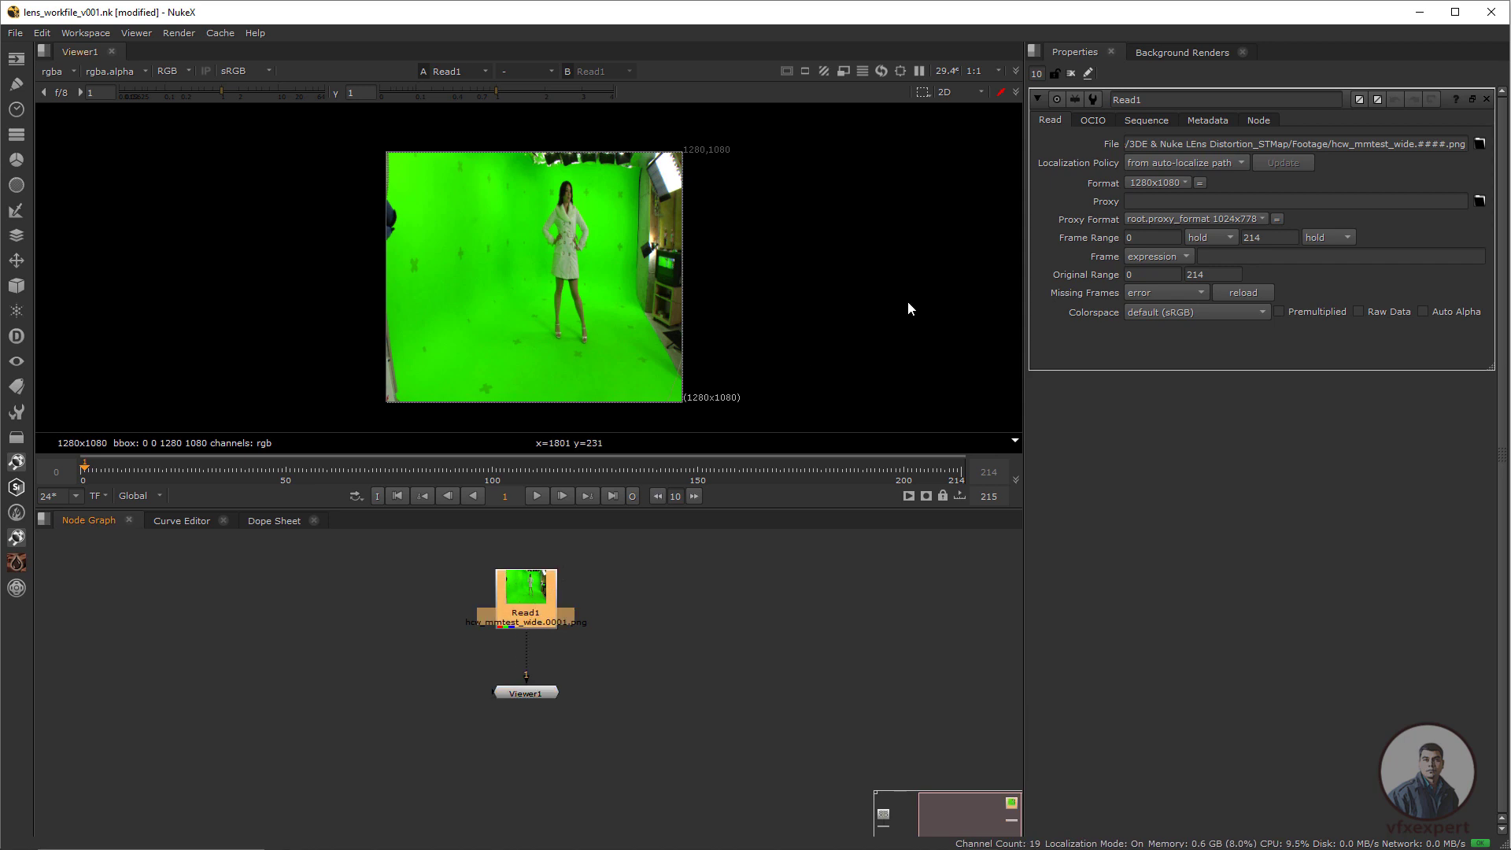
left_click(1171, 184)
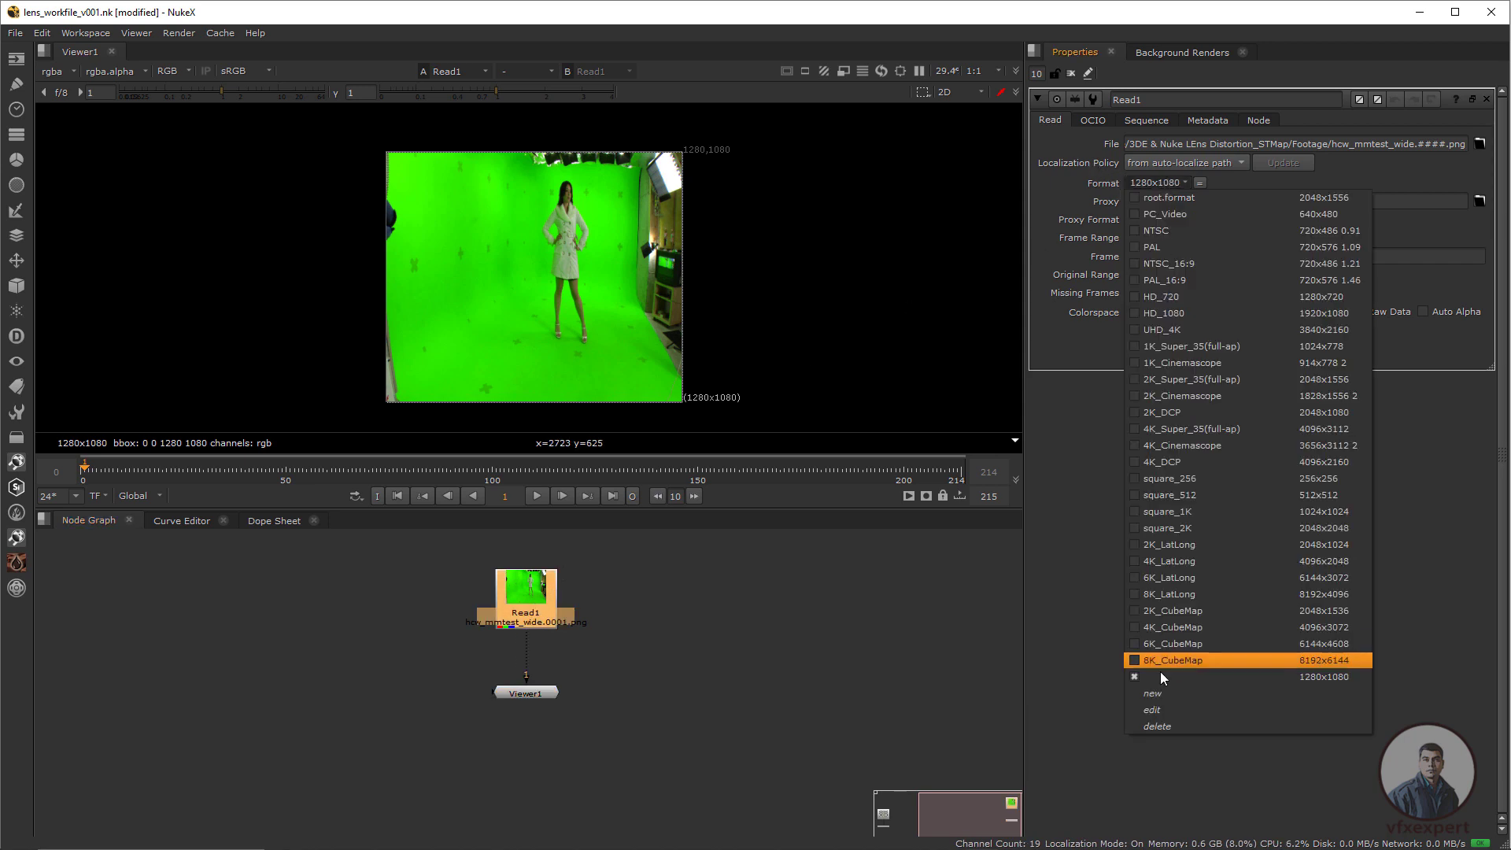
left_click(1154, 711)
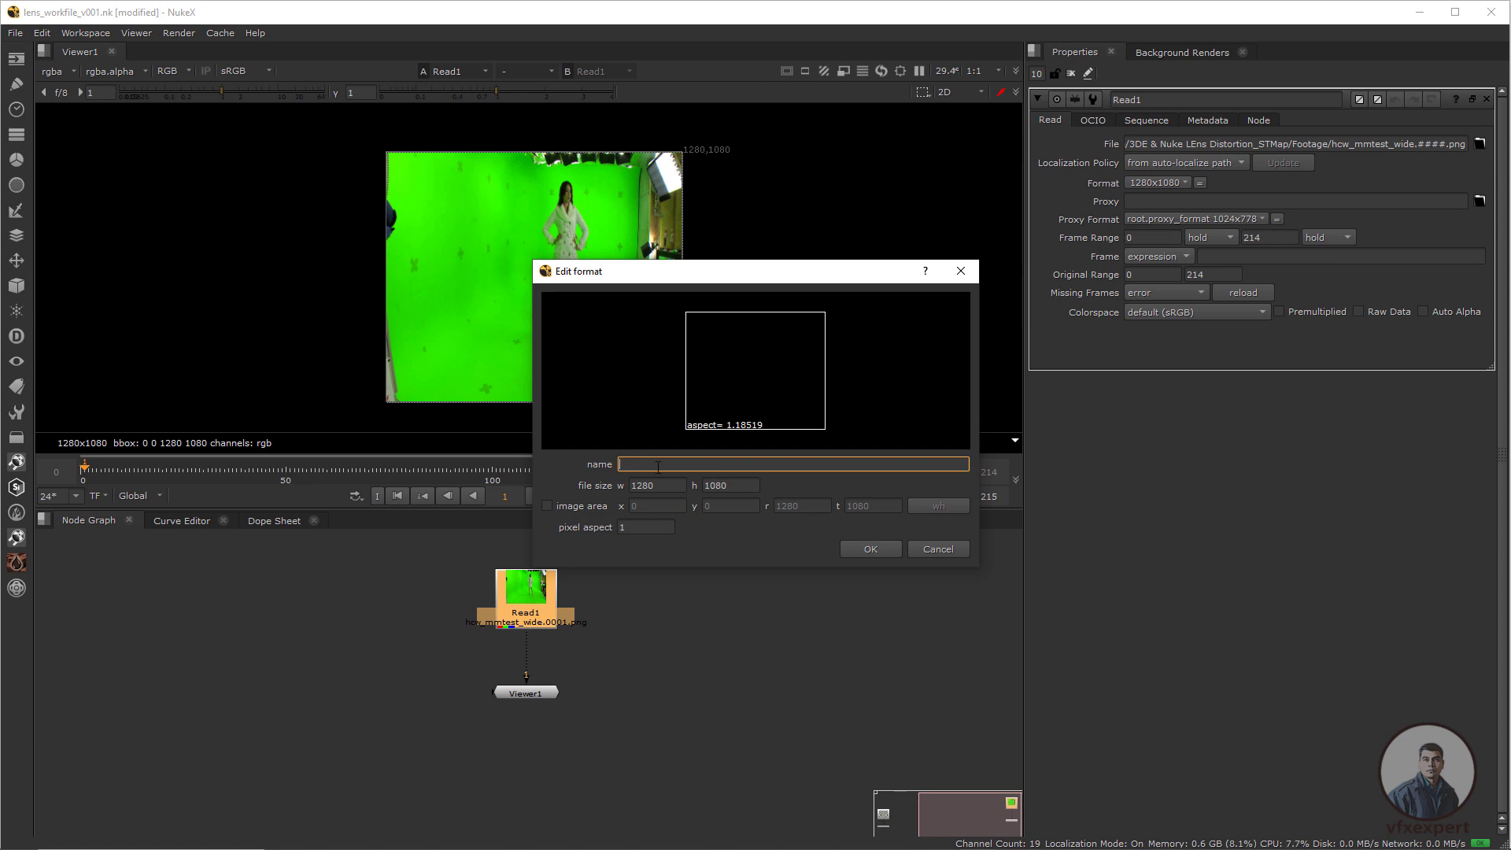
type("original_frame")
left_click(636, 529)
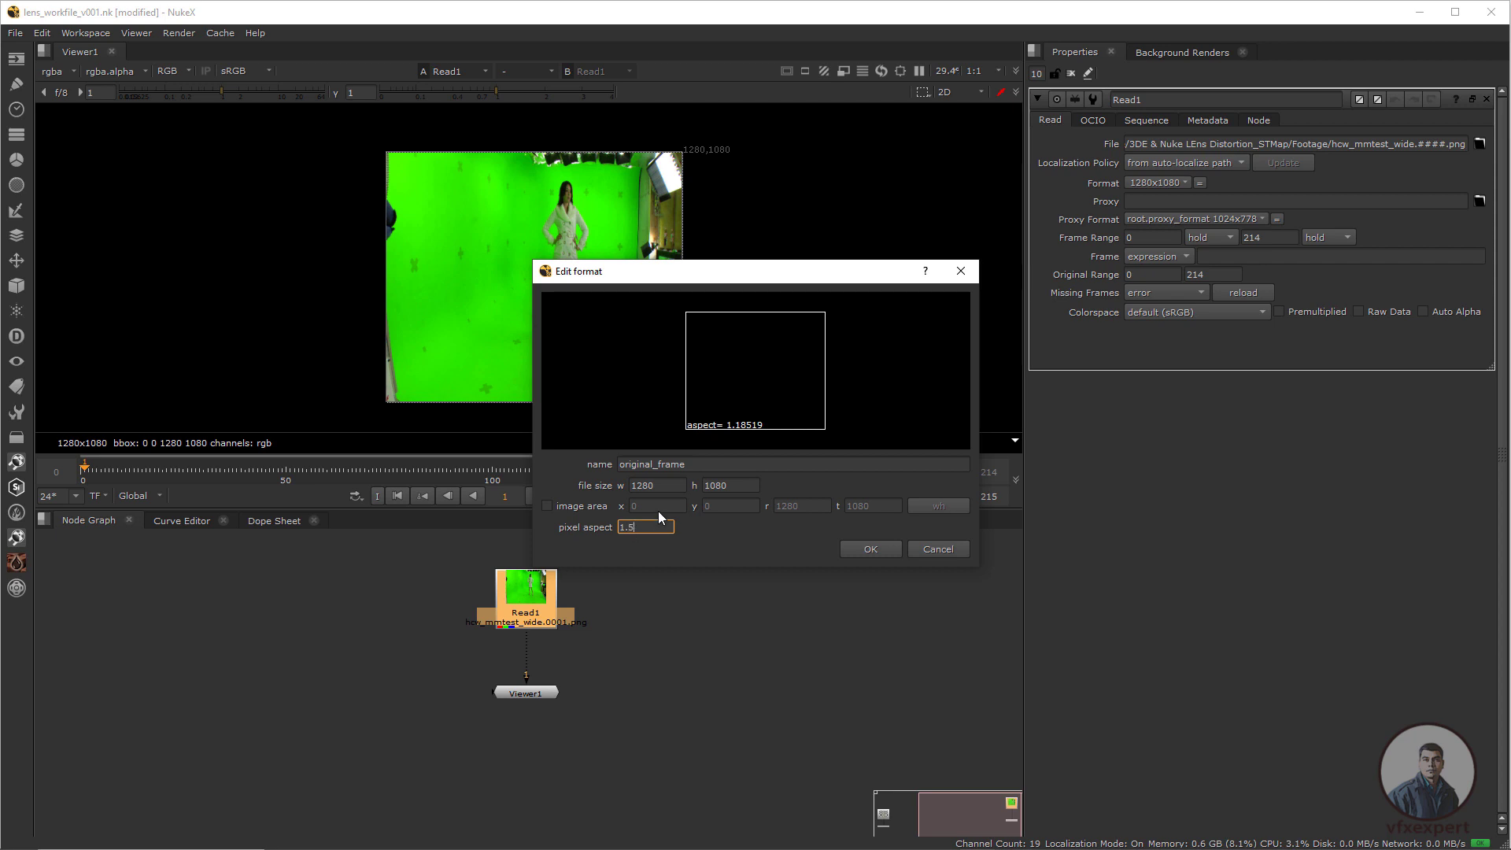
left_click(872, 549)
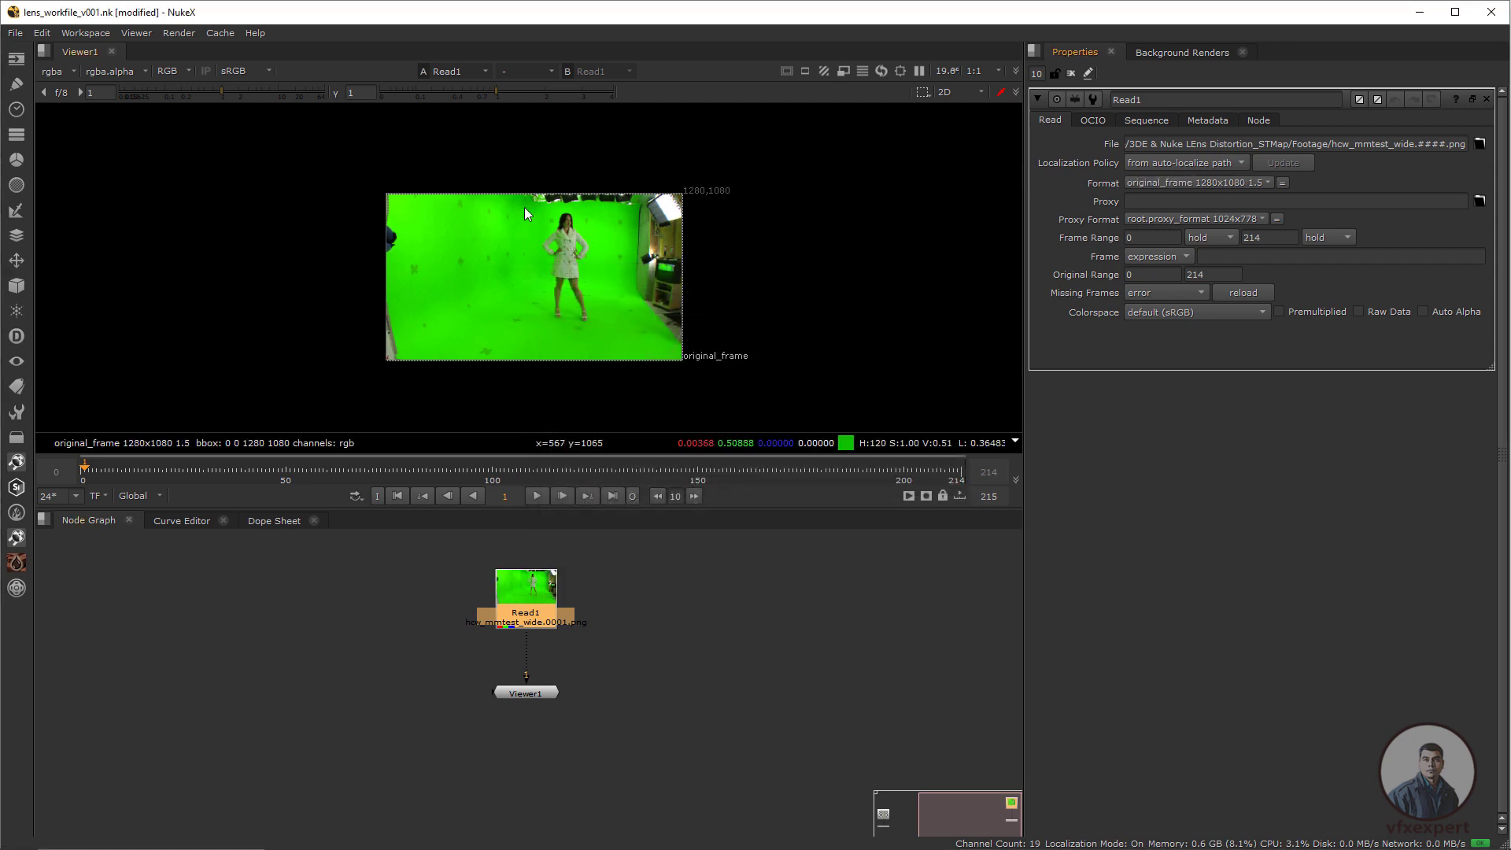
Set the viewer's frame range source to Input and go to the first frame of the footage.
scroll(595, 268, "up", 3)
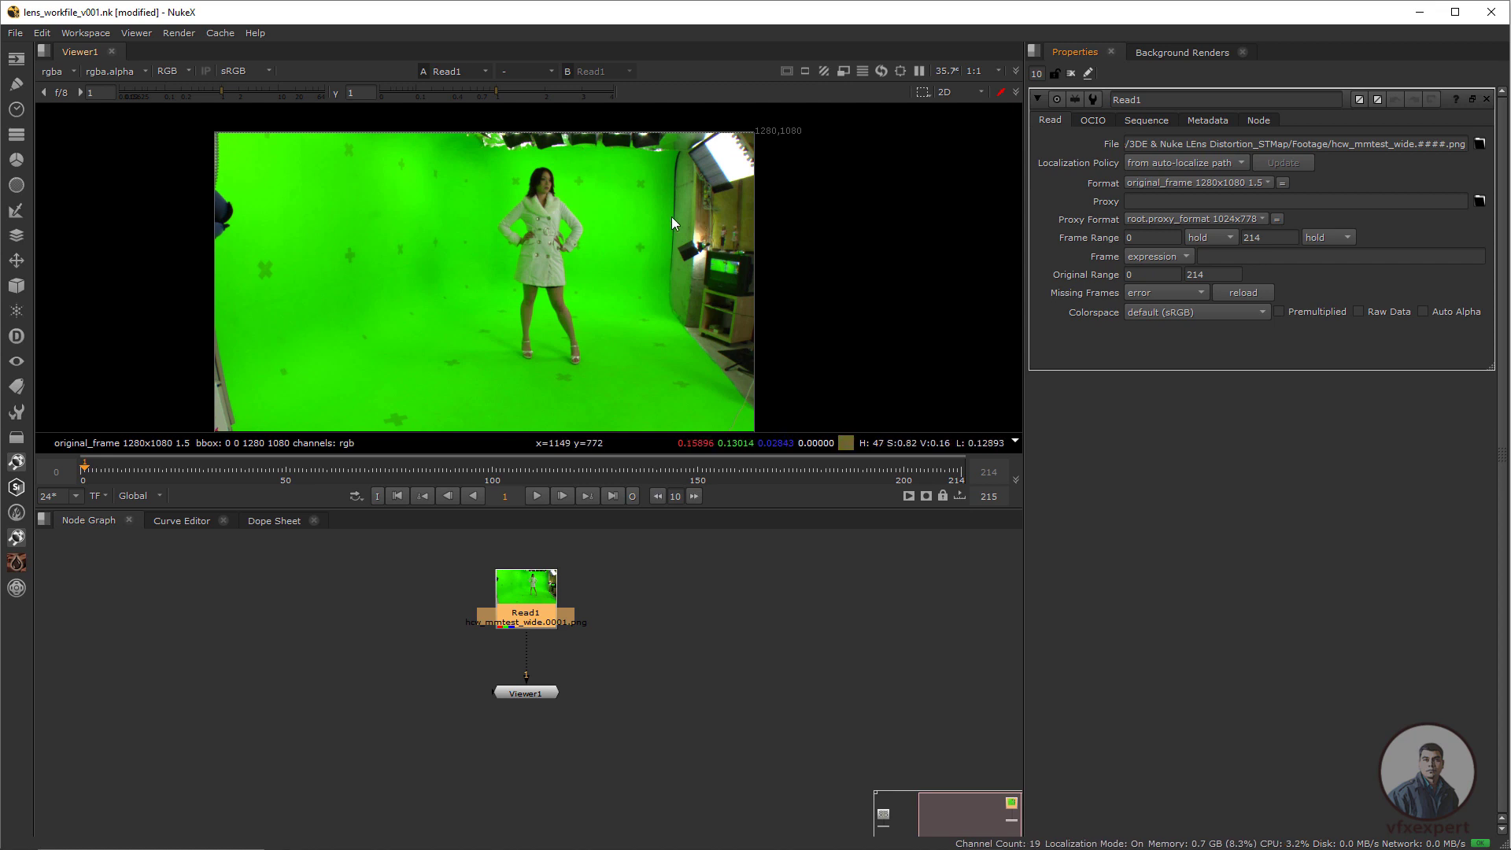
left_click(163, 496)
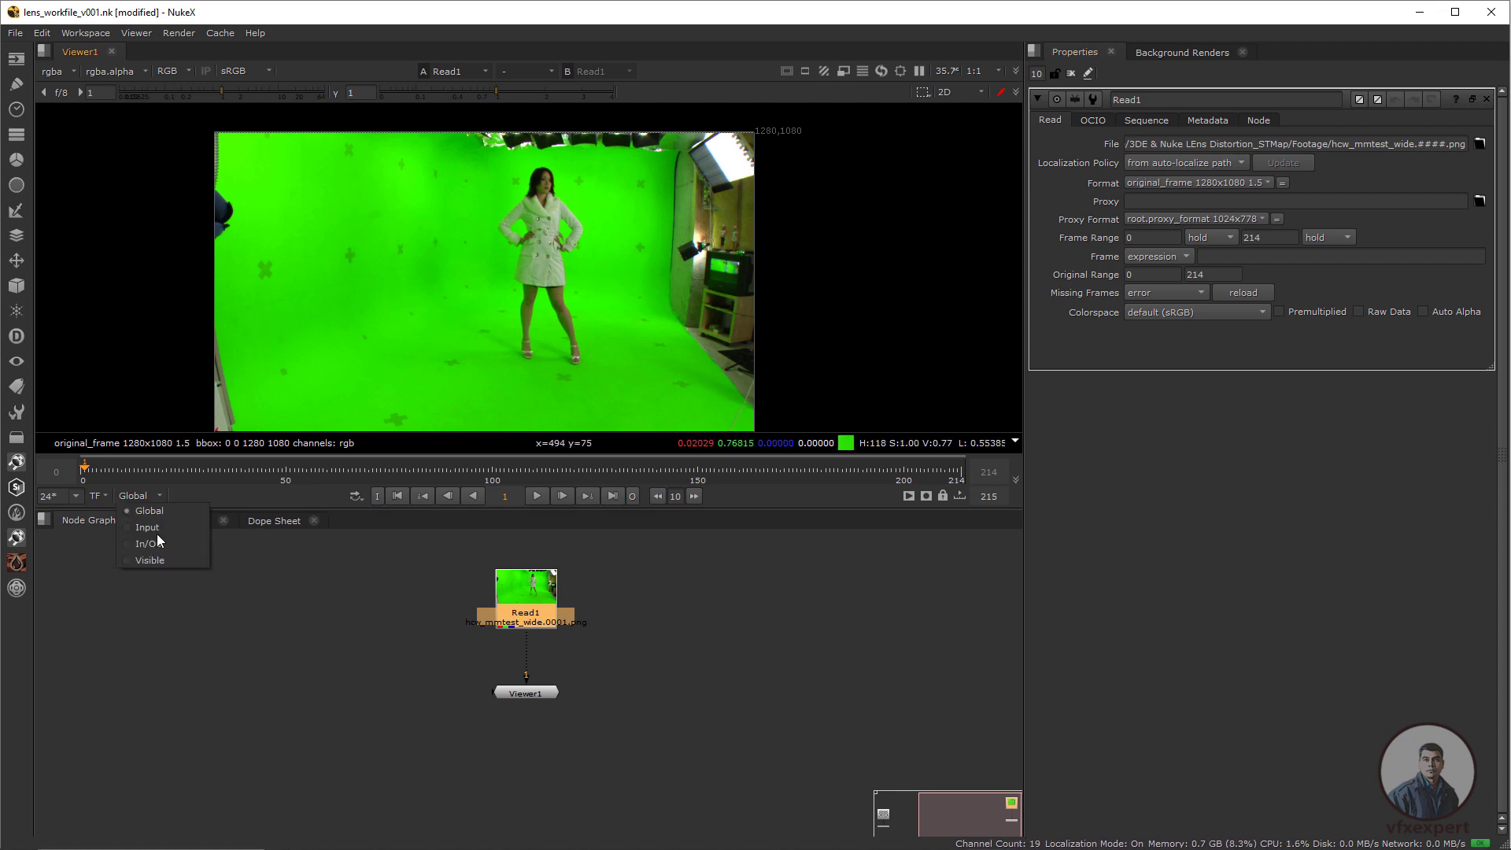
left_click(155, 532)
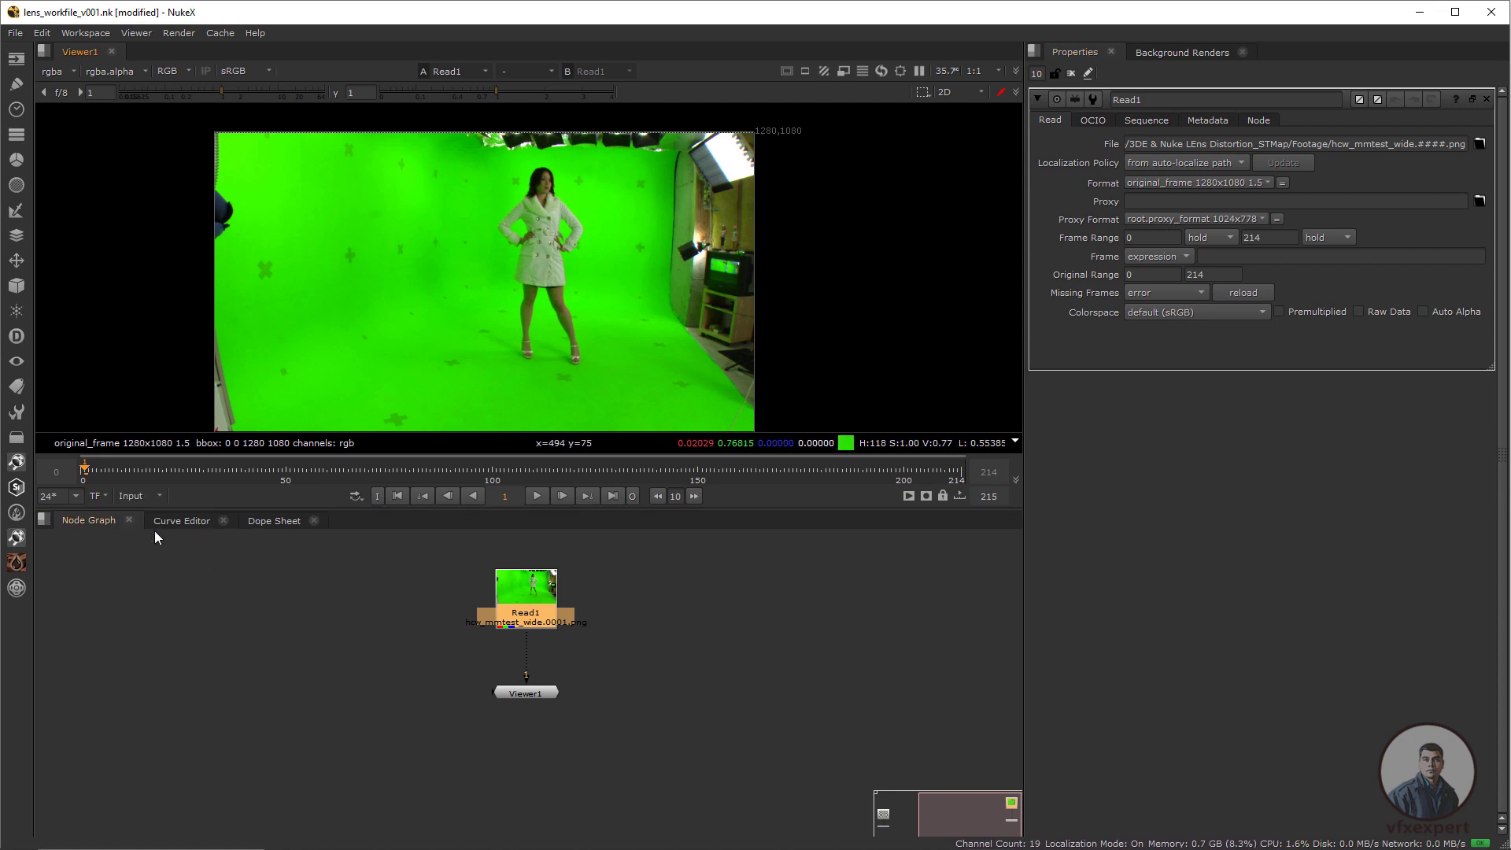
left_click(399, 495)
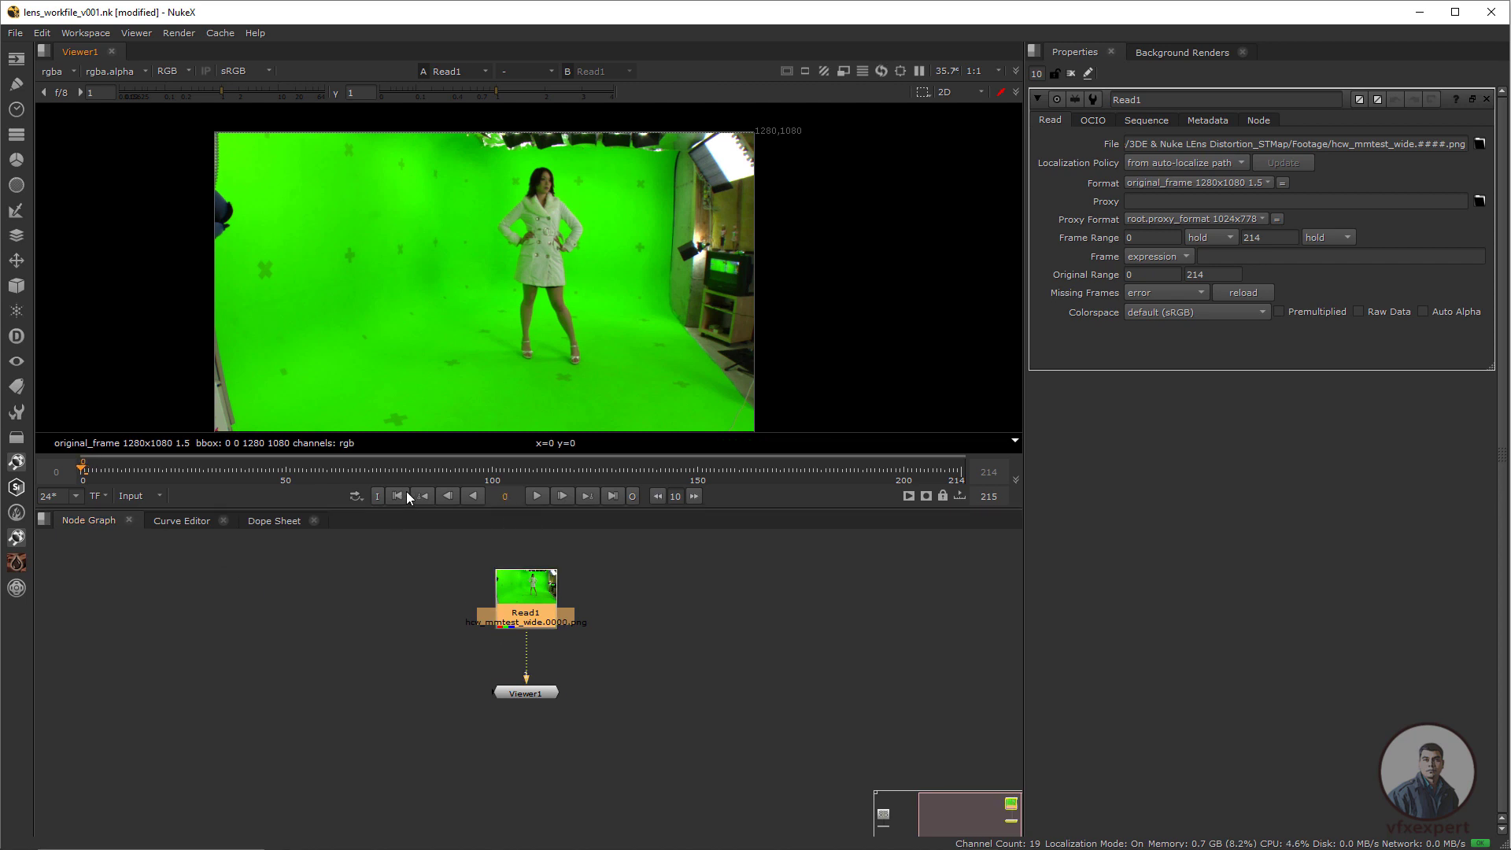
In the project settings, set the full size format to original_frame 1280x1080 1.5.
left_click(684, 619)
key("s")
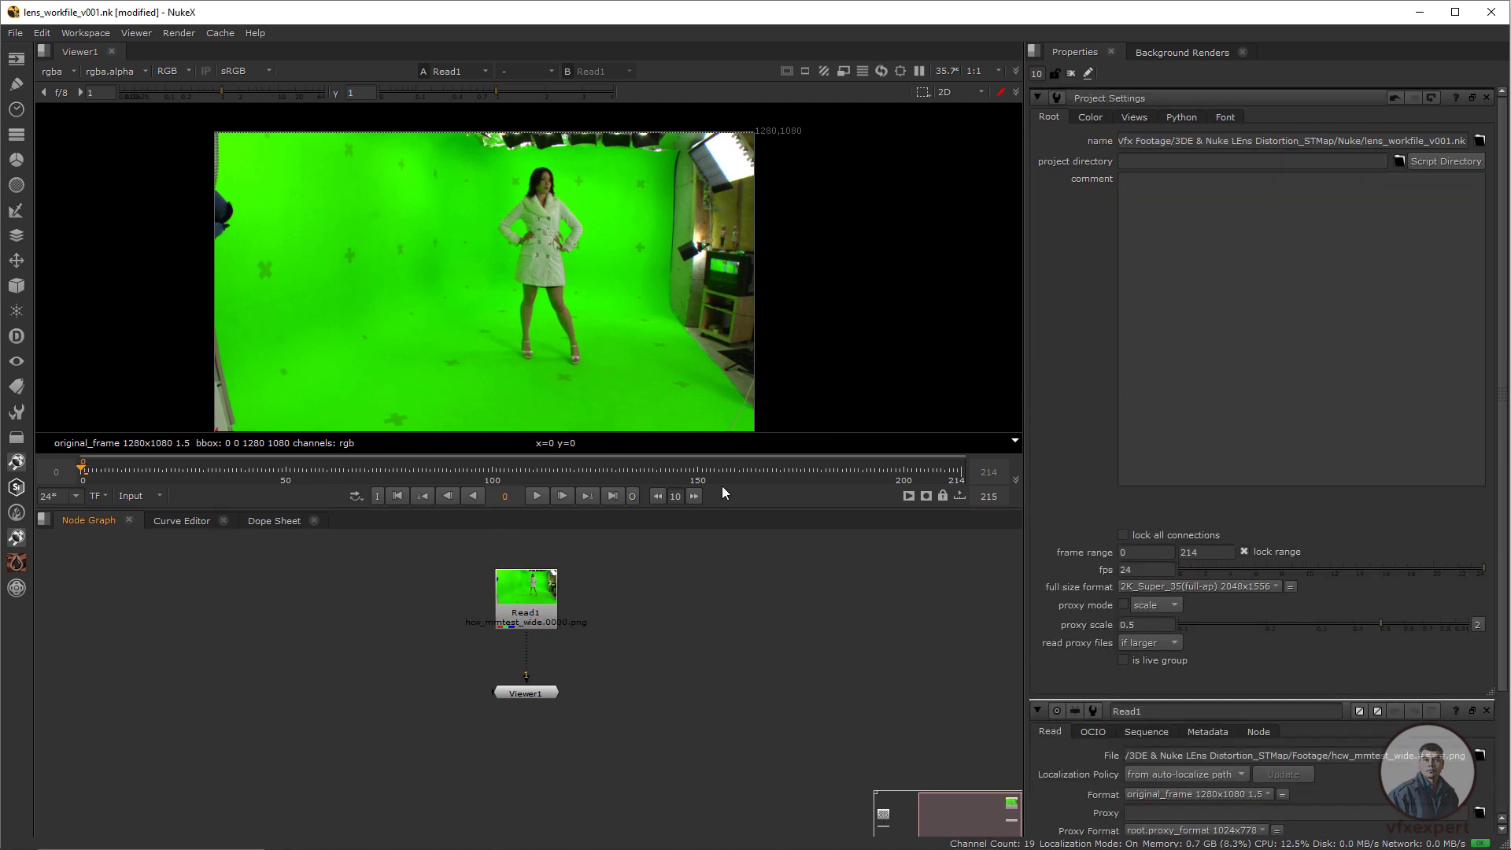
left_click(1277, 588)
left_click(1216, 587)
left_click(1341, 792)
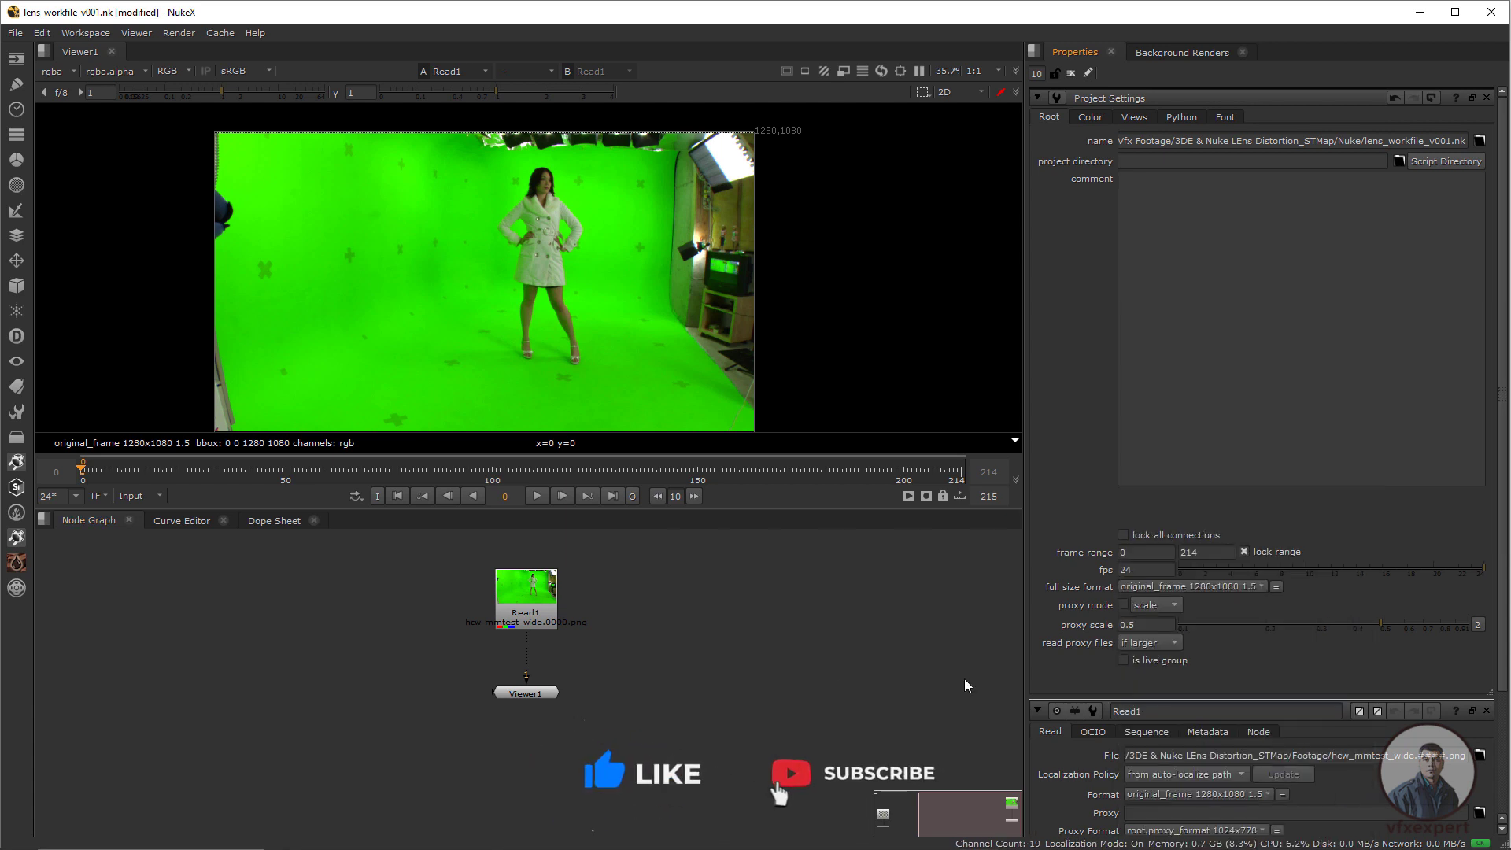
Limit the number of open property panels to 1 and scrub the footage to frame 202.
left_click_drag(1046, 76, 1020, 75)
type("1")
key("Return")
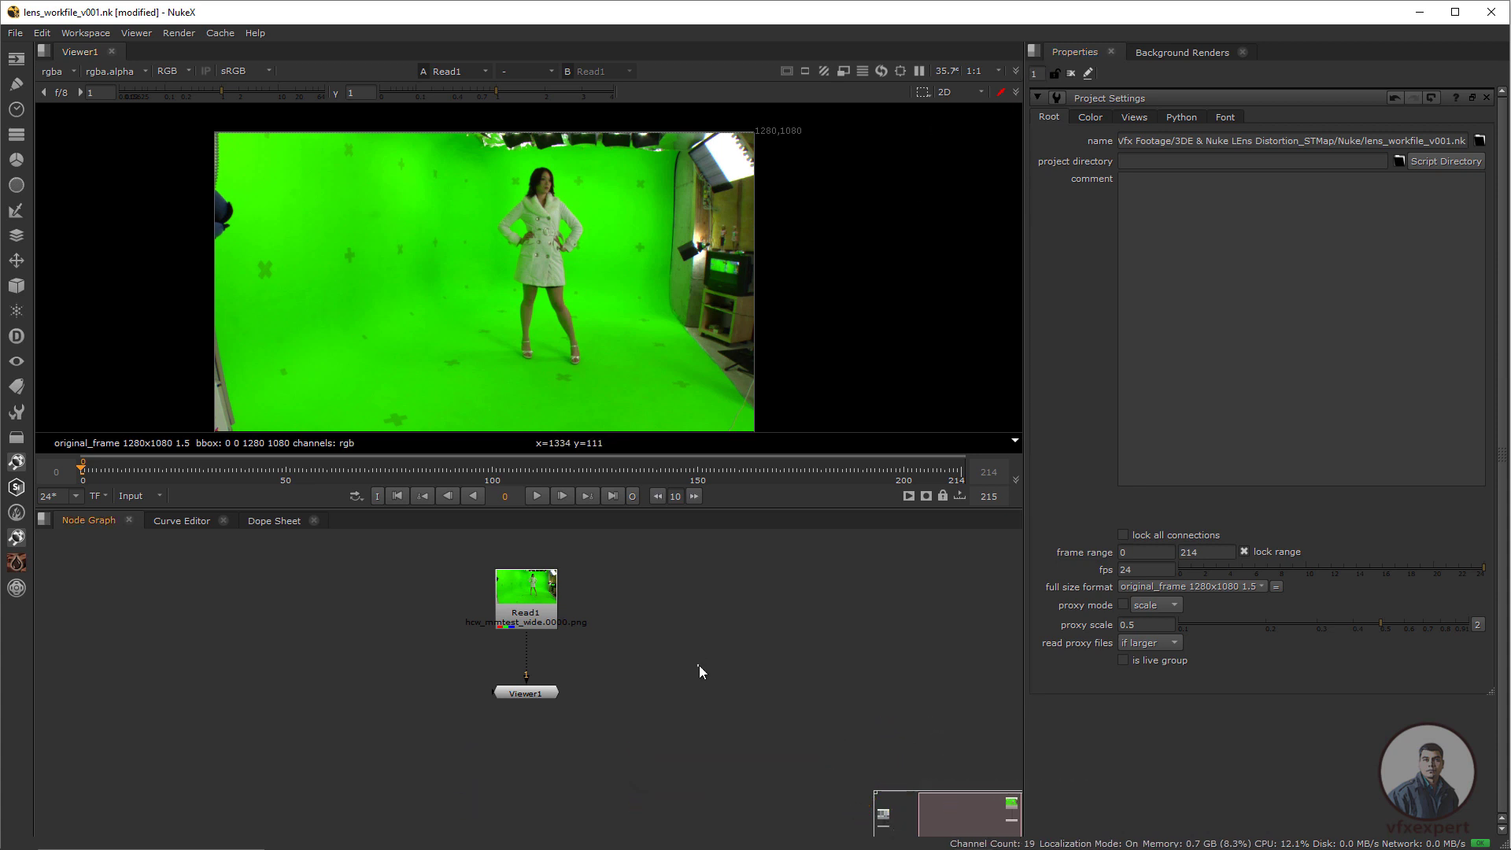
left_click_drag(283, 472, 912, 484)
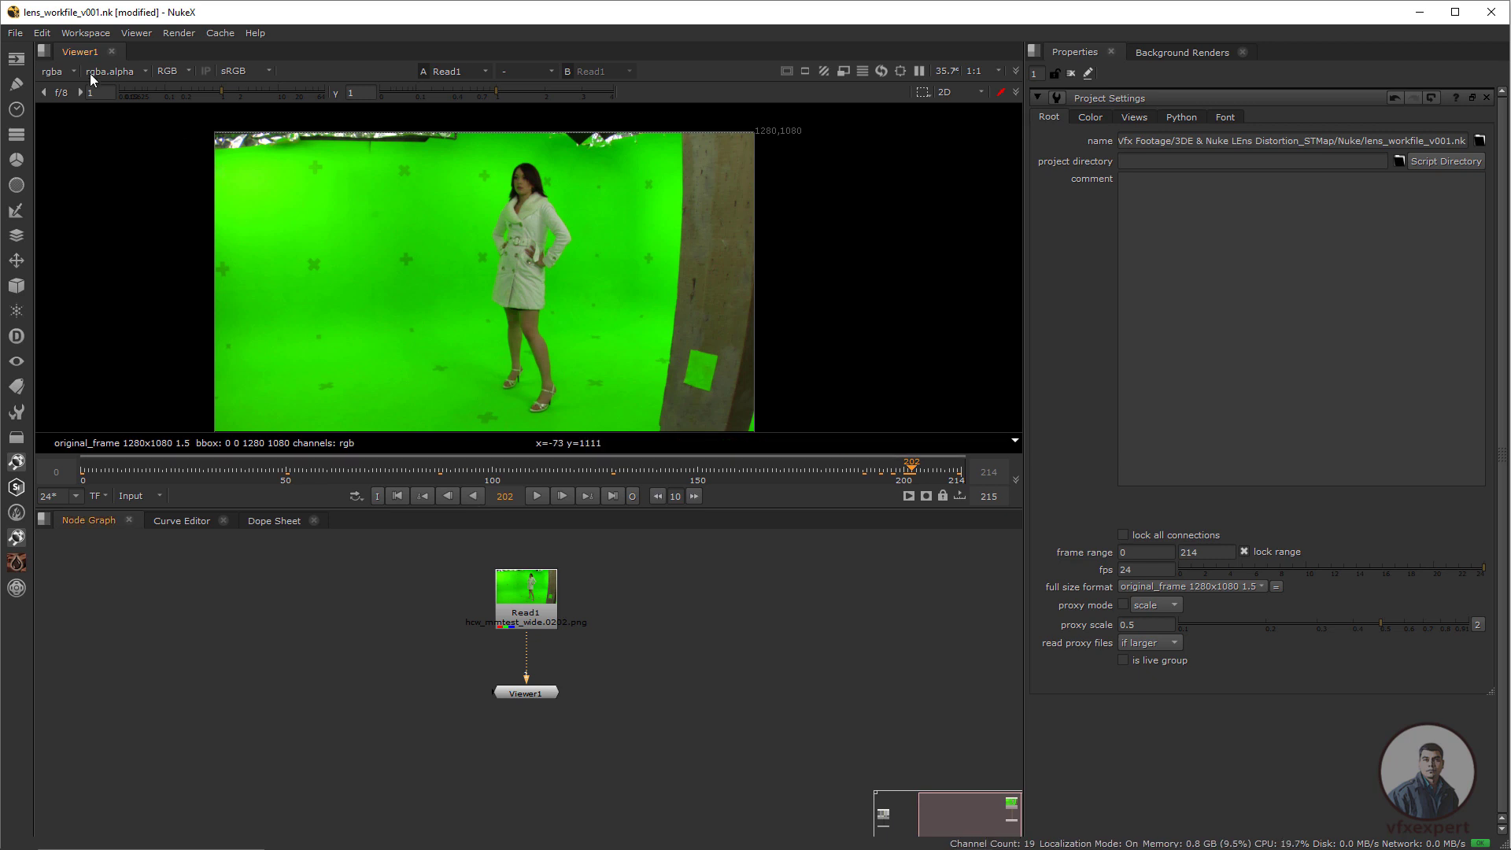
Insert the comp nodes from 3de_nuke_distortion_v001.nk in the project's Nuke folder.
left_click(15, 33)
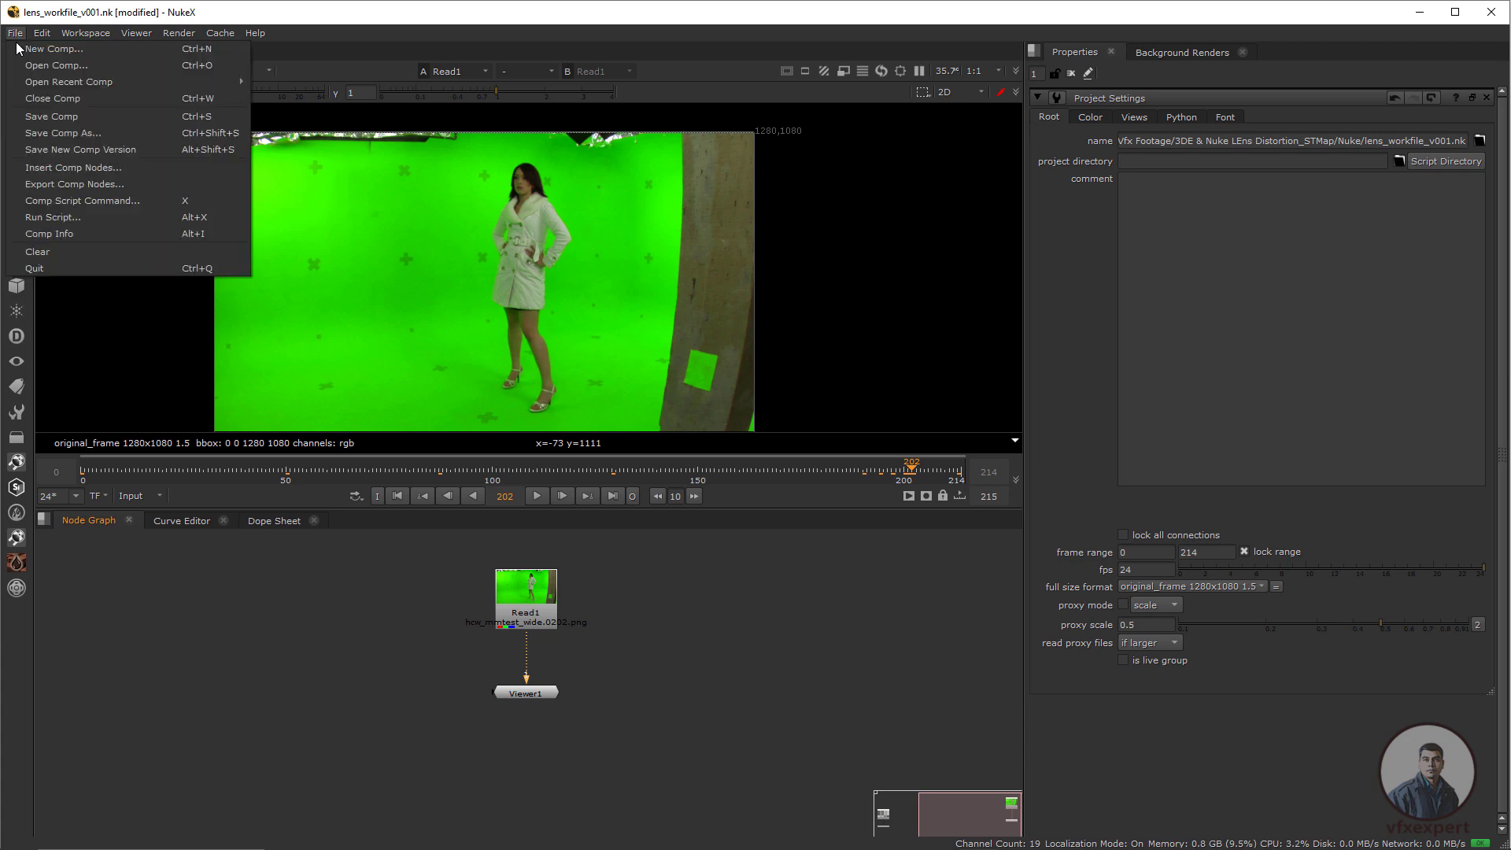
left_click(60, 162)
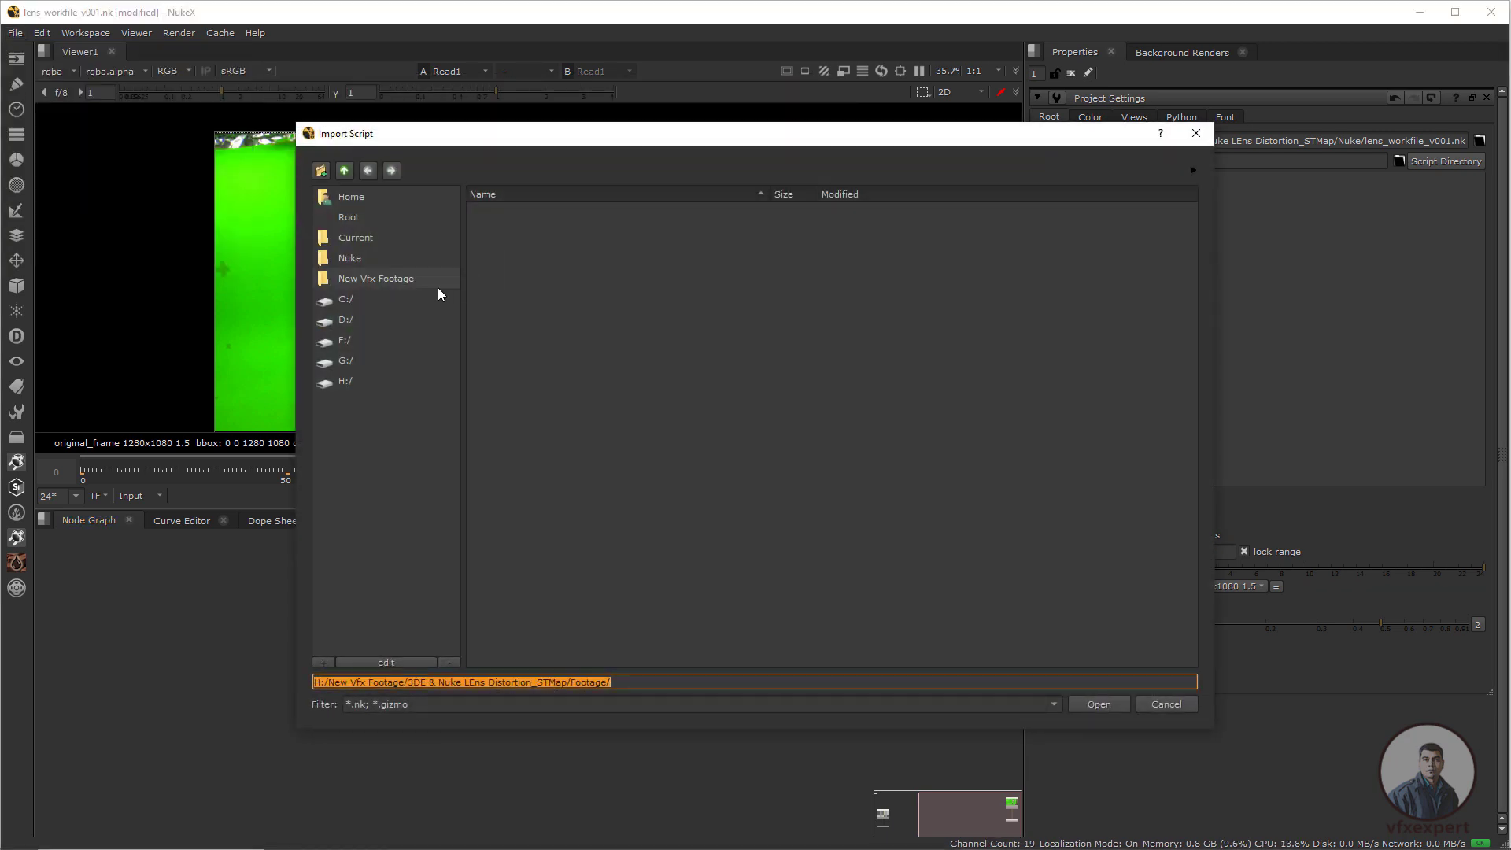
left_click(397, 280)
double_click(545, 248)
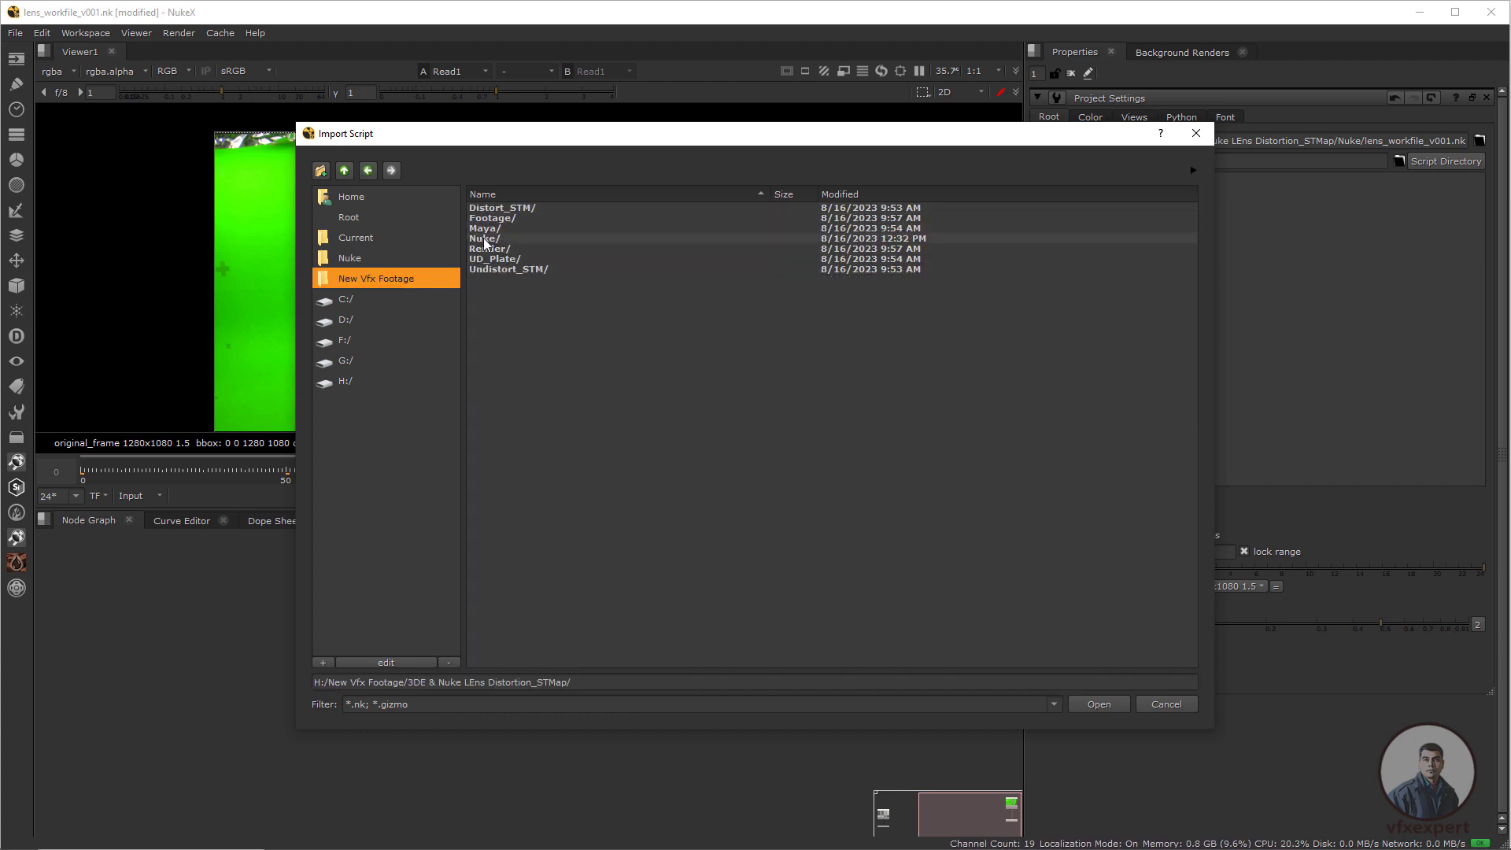
double_click(484, 238)
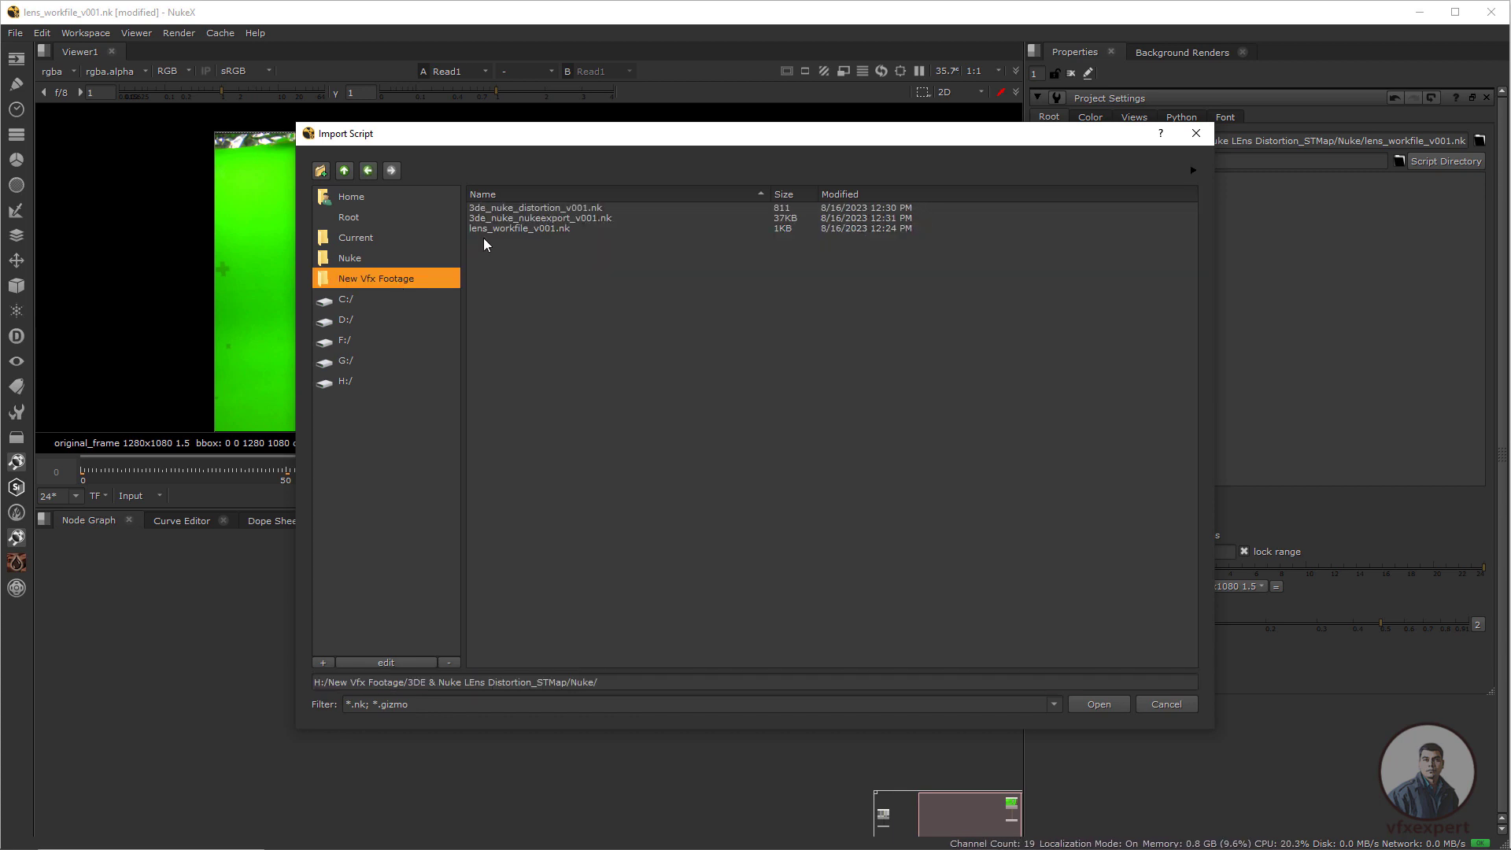
left_click(555, 208)
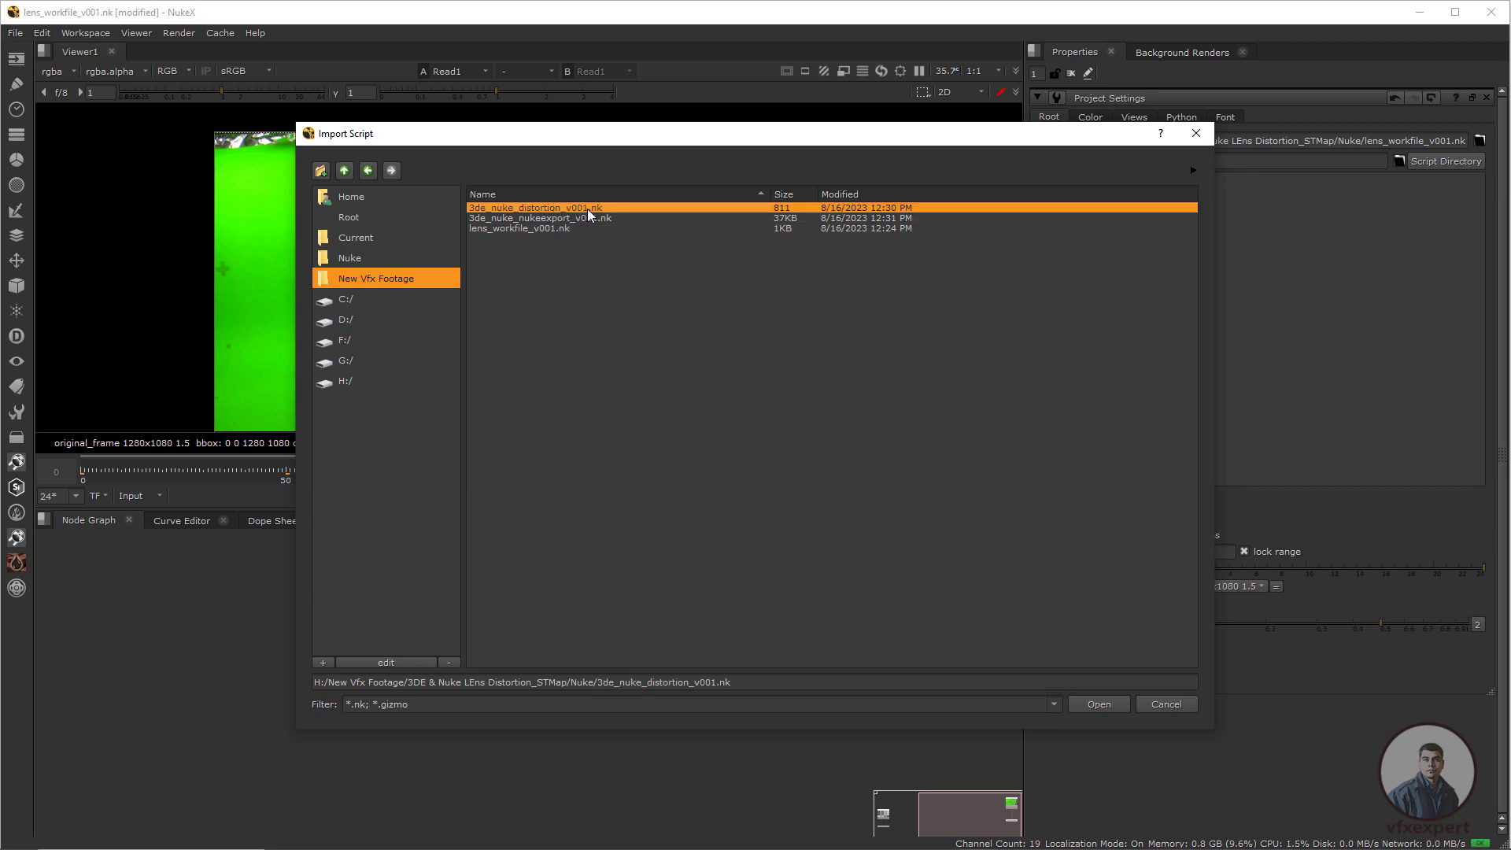
left_click(1090, 705)
Make room below the Read node and connect the imported lens distortion node between it and the viewer node.
left_click_drag(529, 691, 535, 726)
left_click_drag(533, 609, 540, 612)
left_click_drag(631, 621, 549, 670)
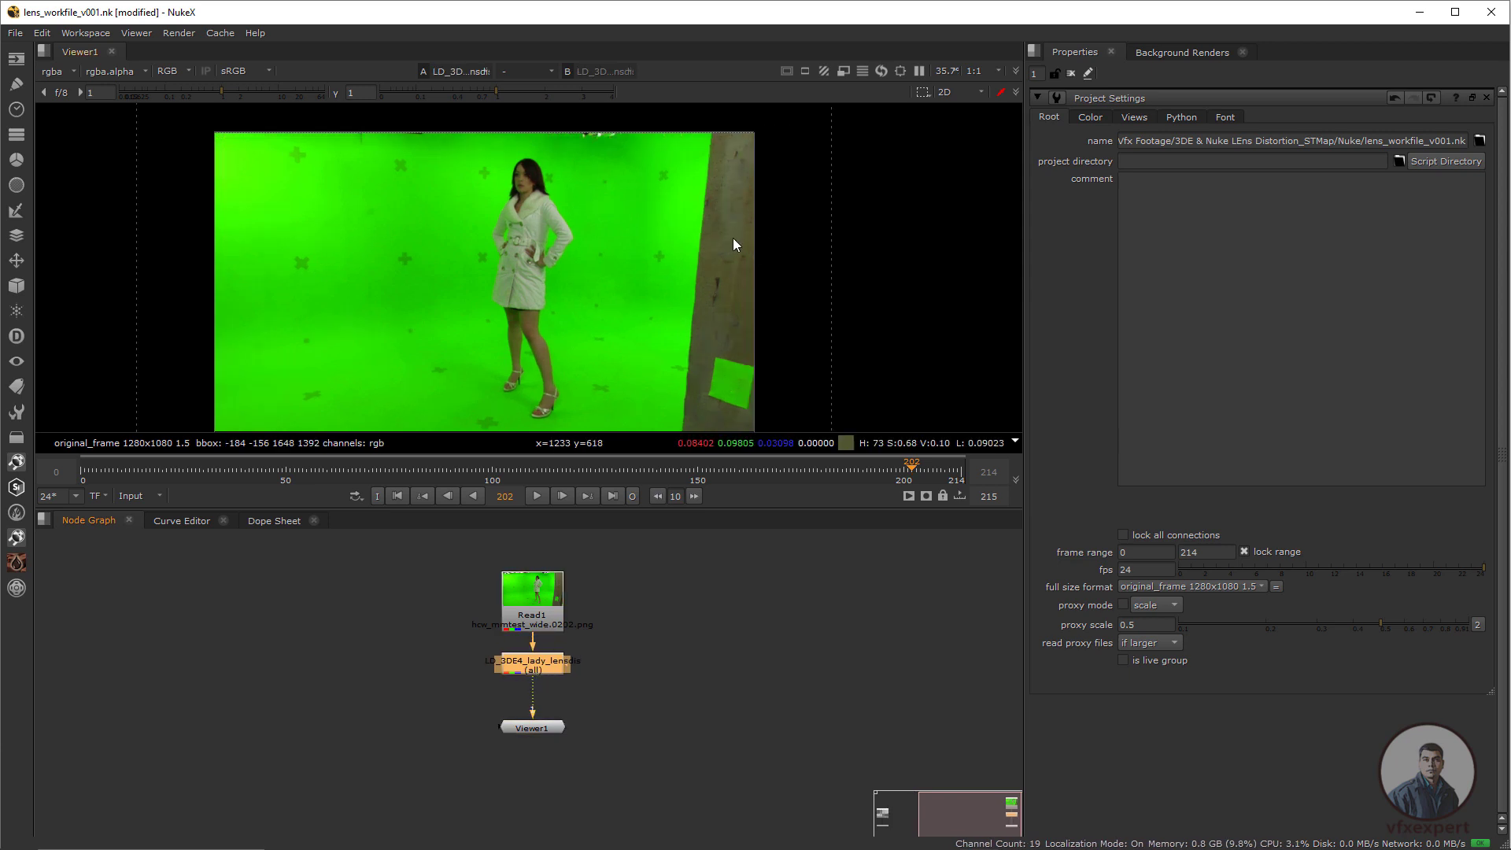
Compare the original Read footage with the lens distortion node's output in the viewer.
left_click(540, 606)
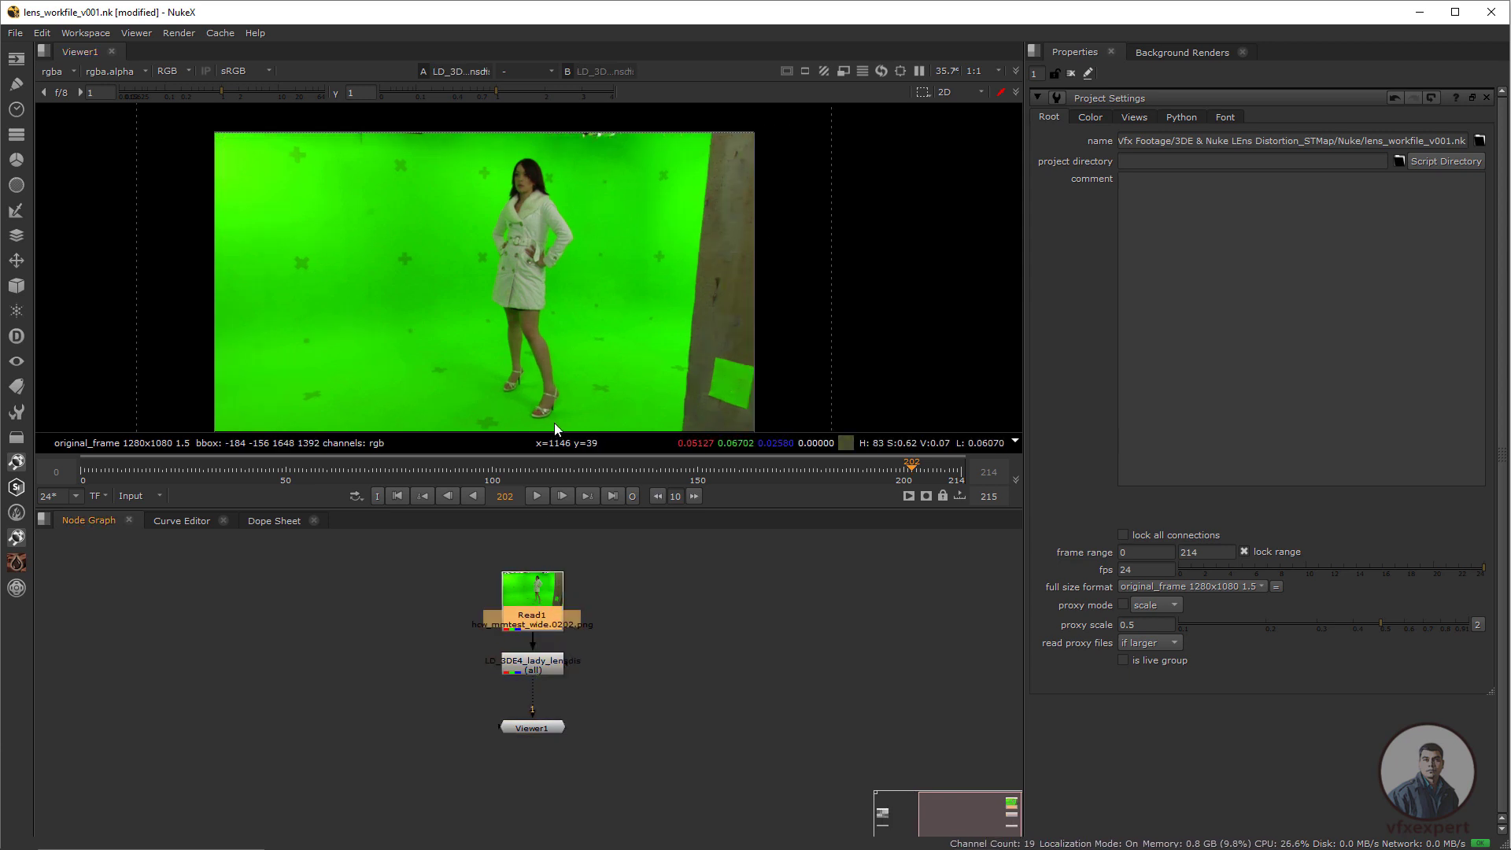
key("1")
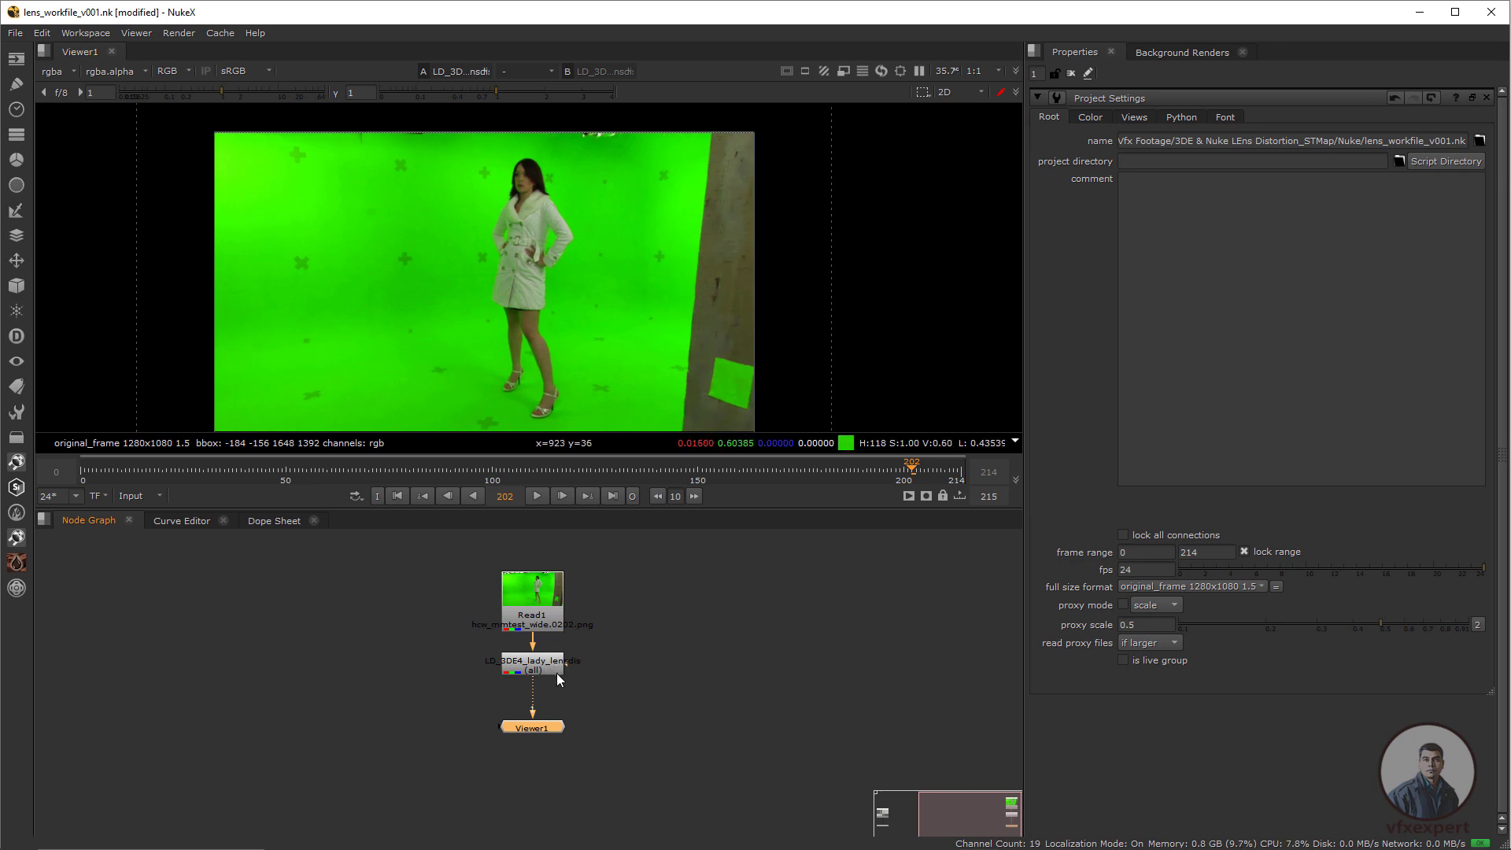
left_click(517, 671)
left_click(312, 612)
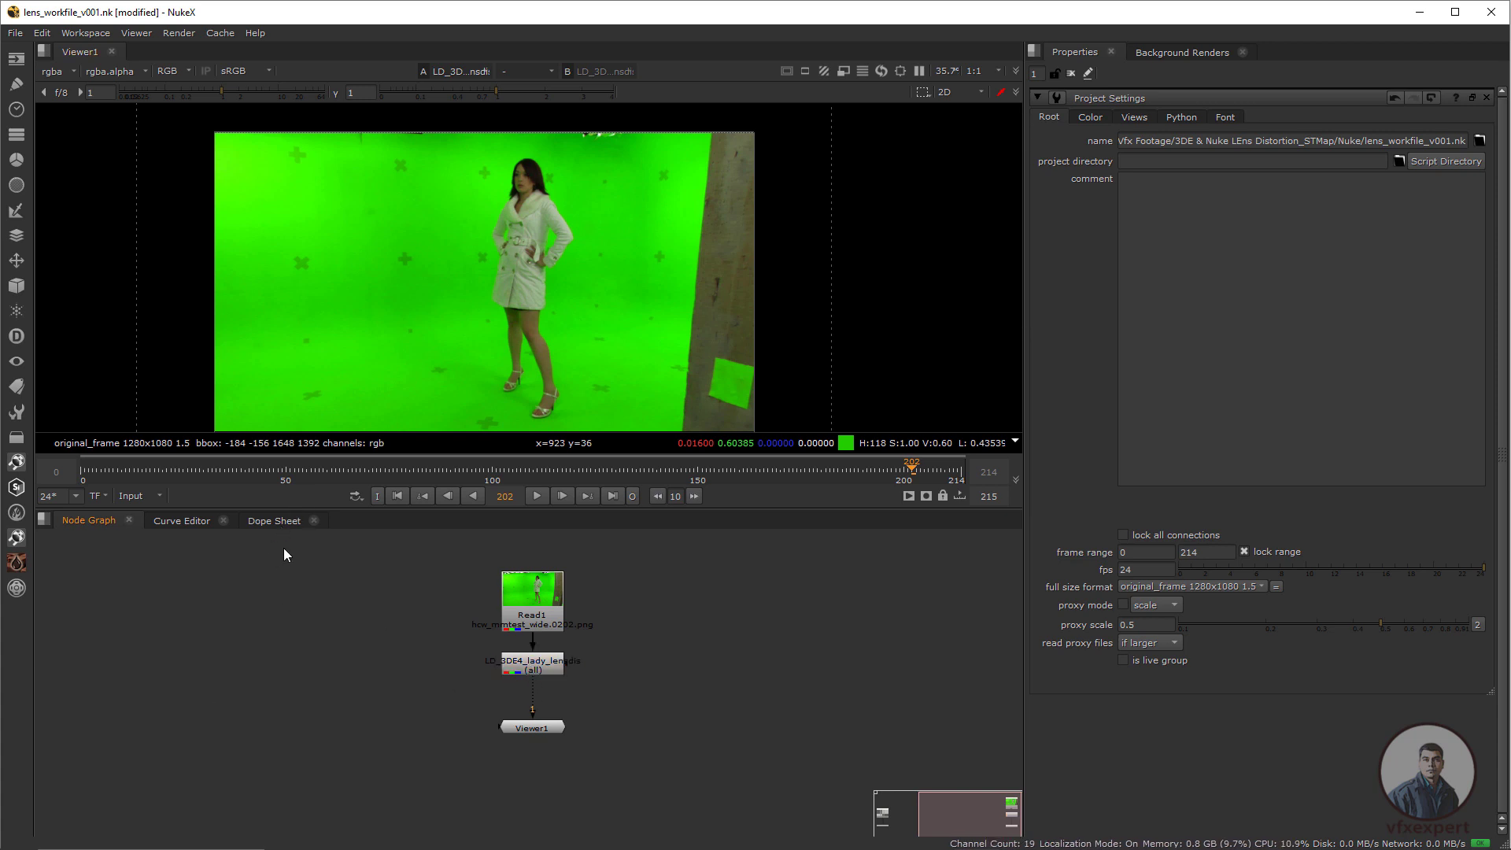
Check which LD_3DE4 lens distortion nodes are installed by searching the available nodes for LD.
left_click(16, 438)
mouse_move(93, 766)
left_click(295, 765)
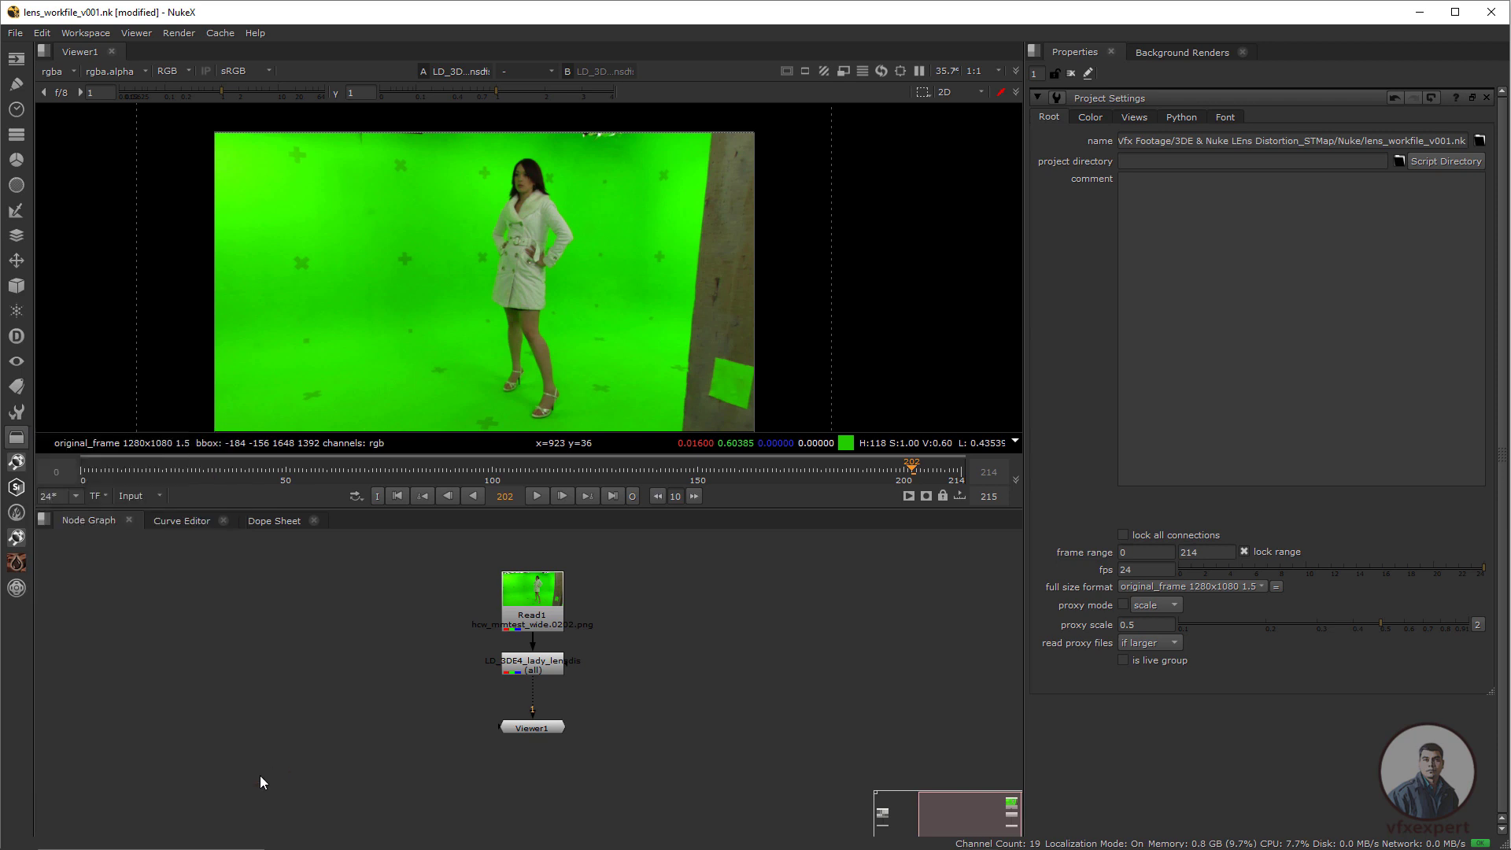
key("Tab")
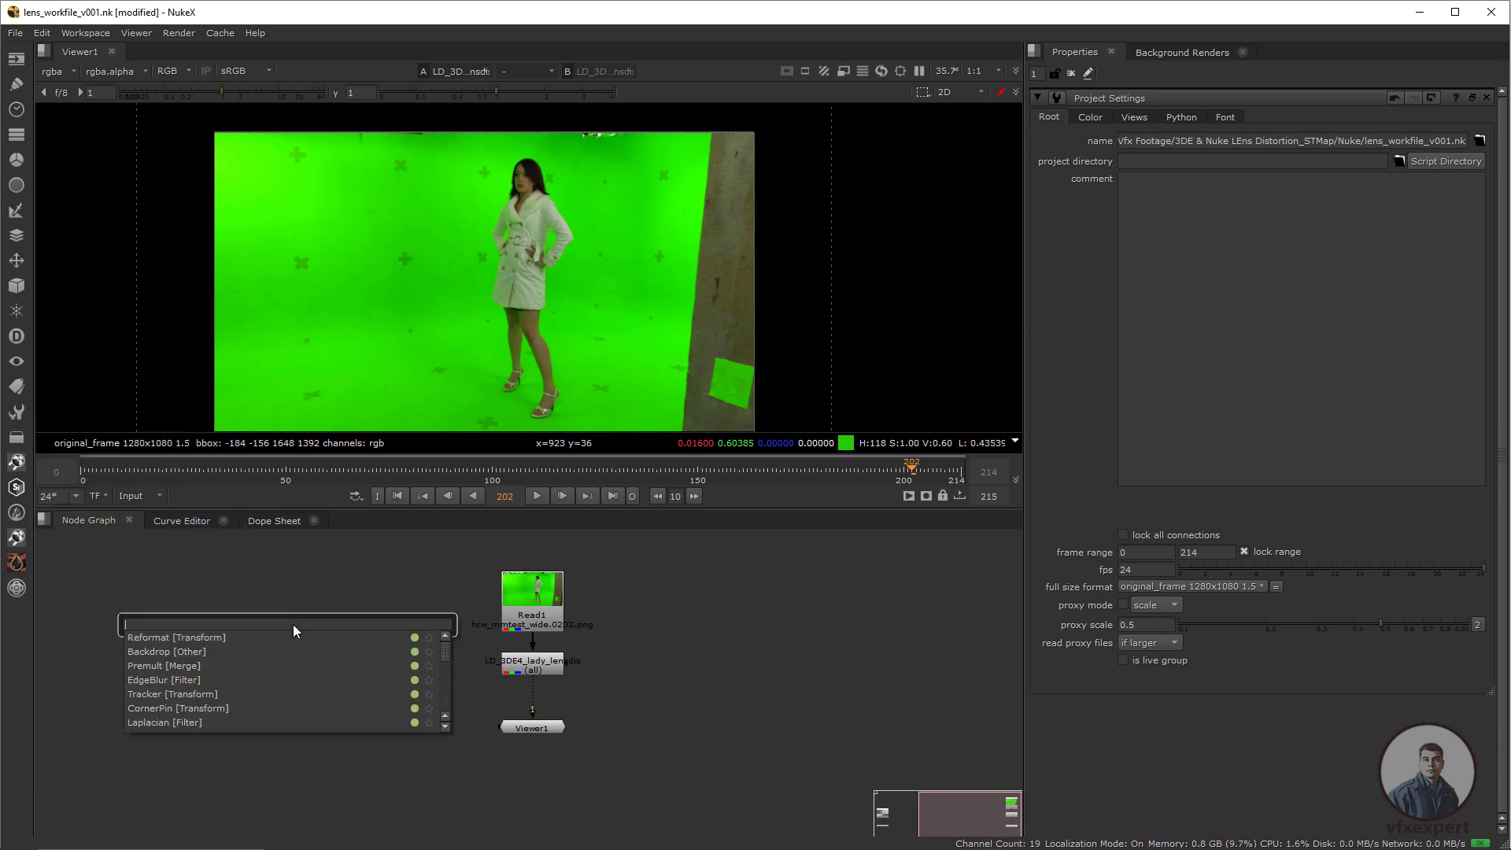
type("LD")
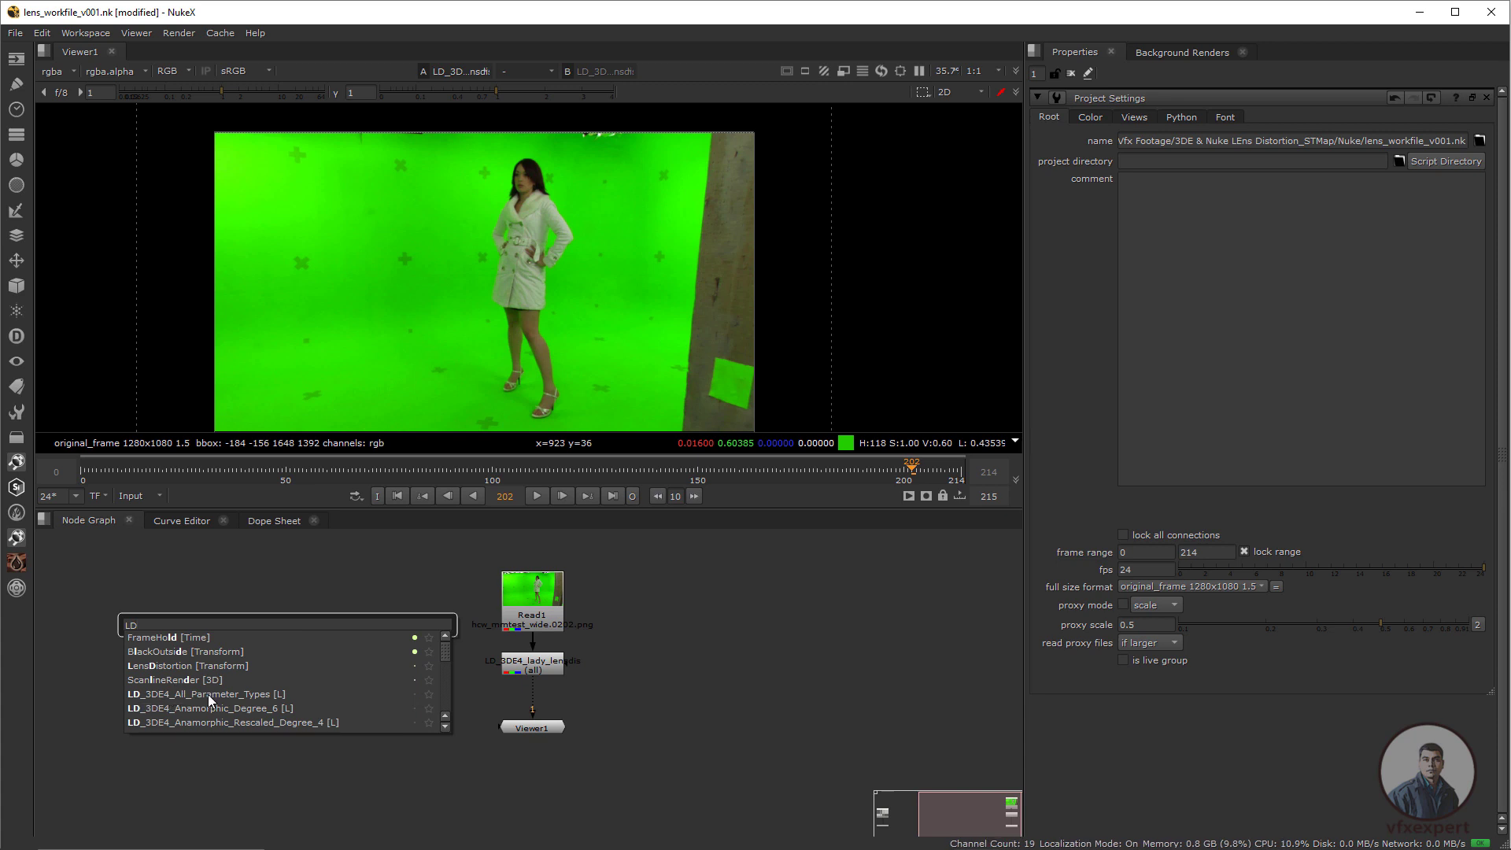
scroll(252, 695, "down", 1)
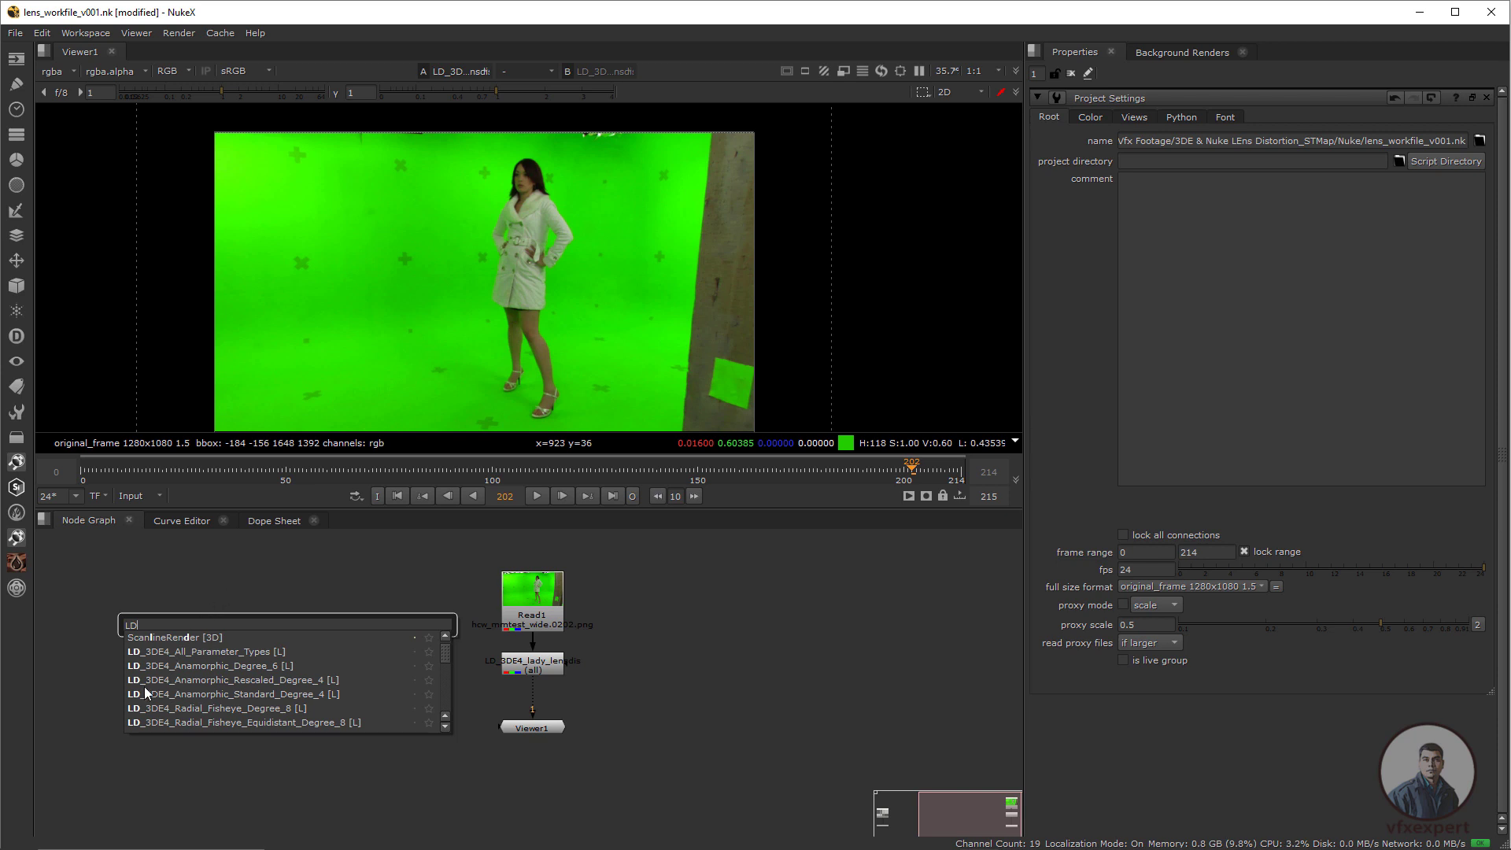
left_click(606, 674)
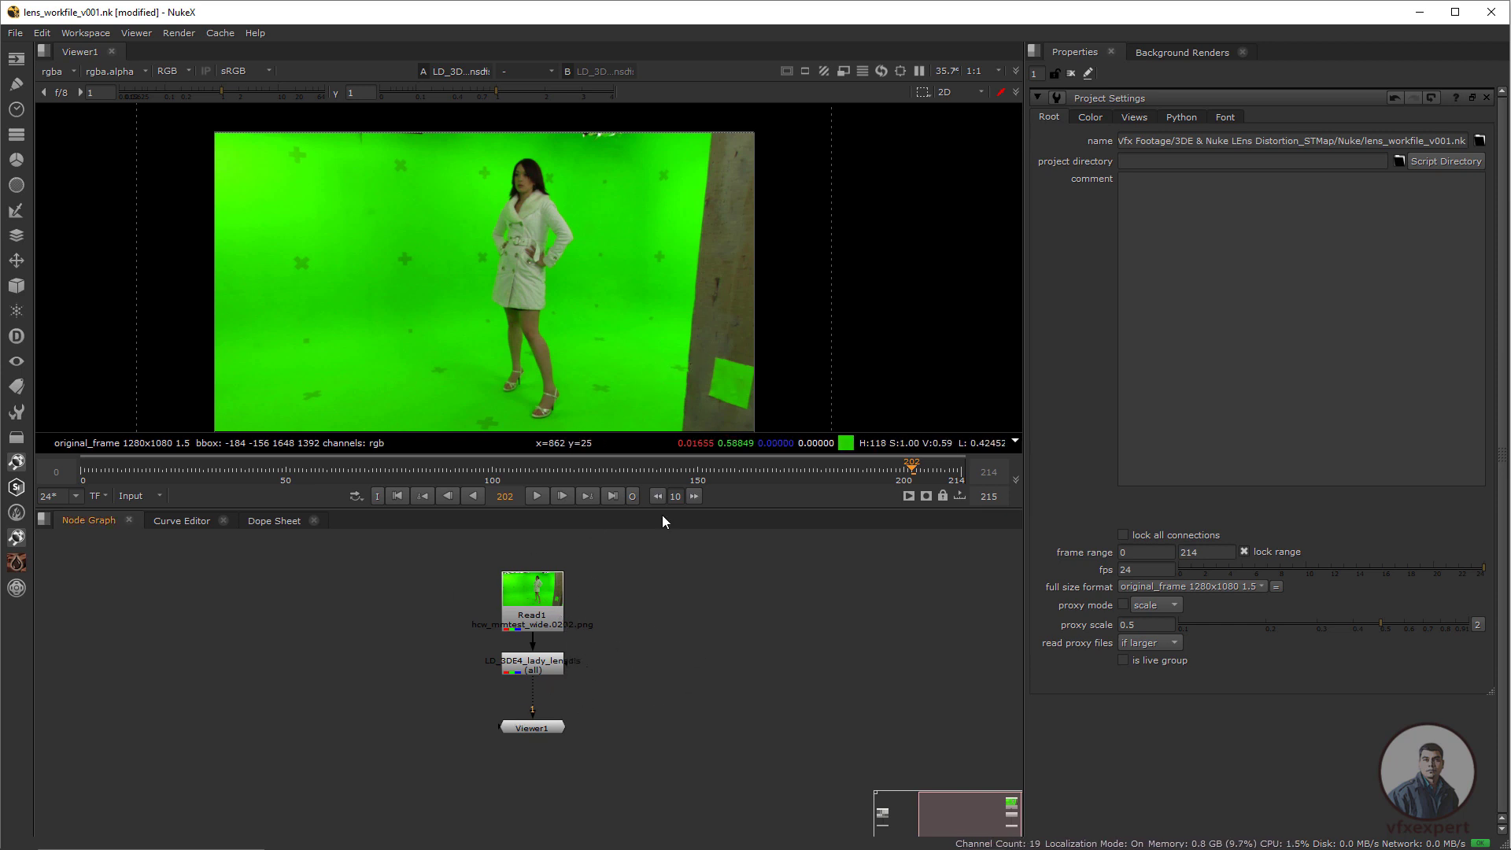
Move the viewer node and the lens distortion node slightly down to space out the node tree.
left_click(536, 673)
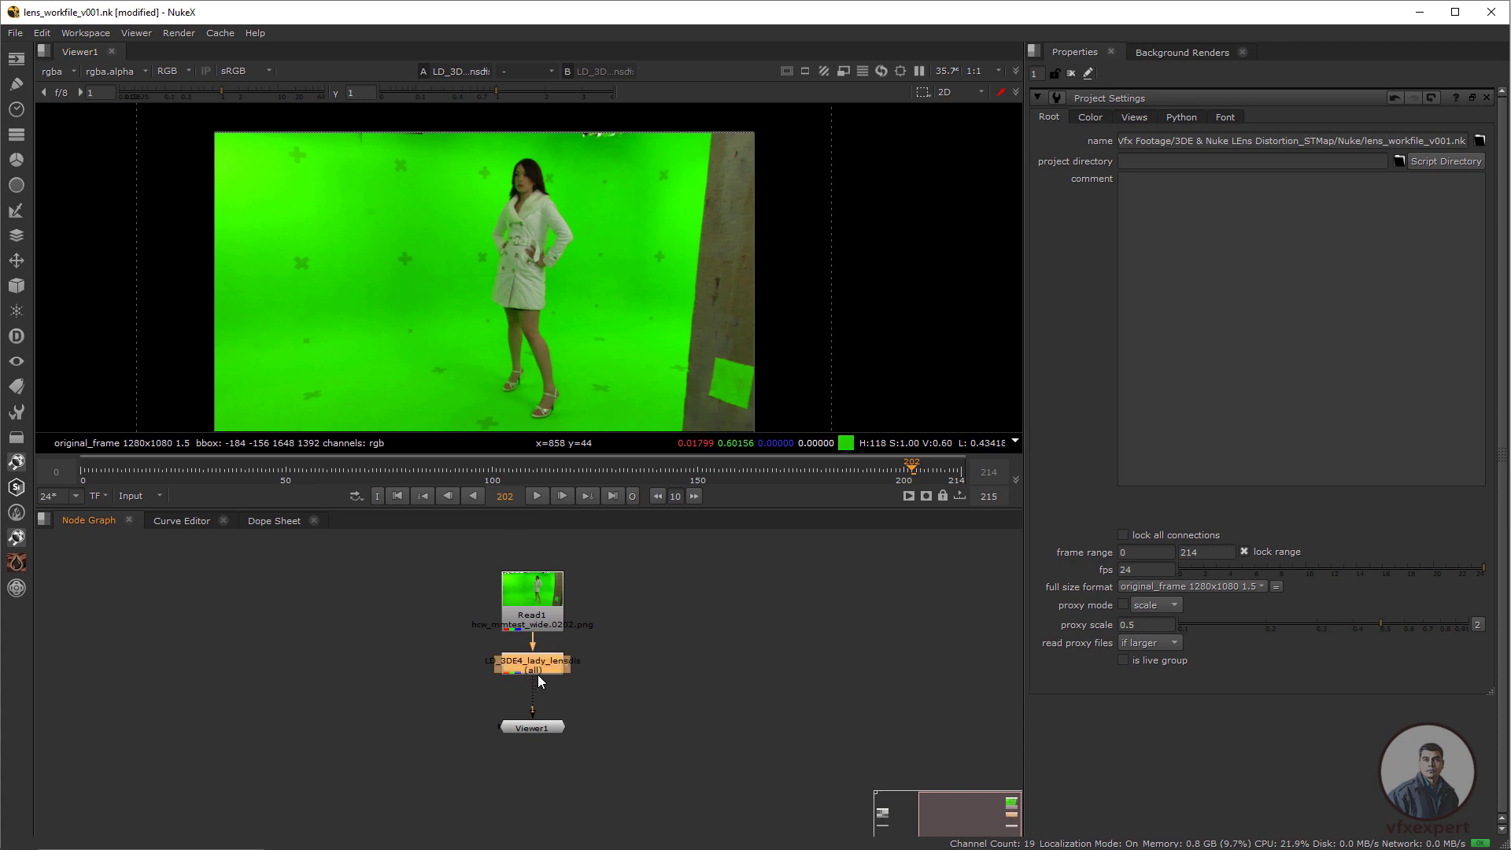
left_click_drag(538, 722, 538, 753)
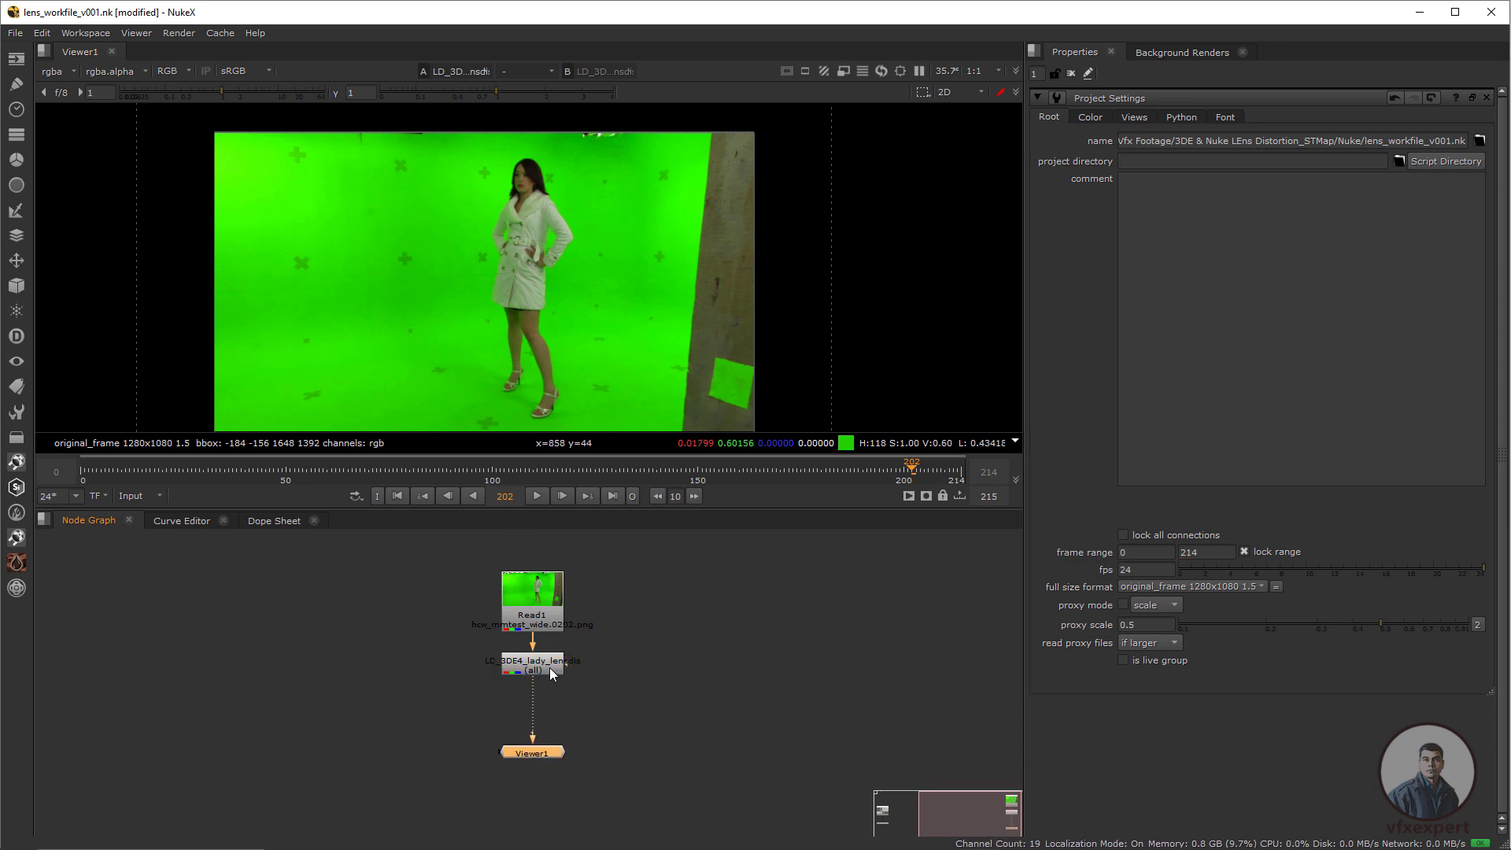
left_click_drag(549, 668, 549, 678)
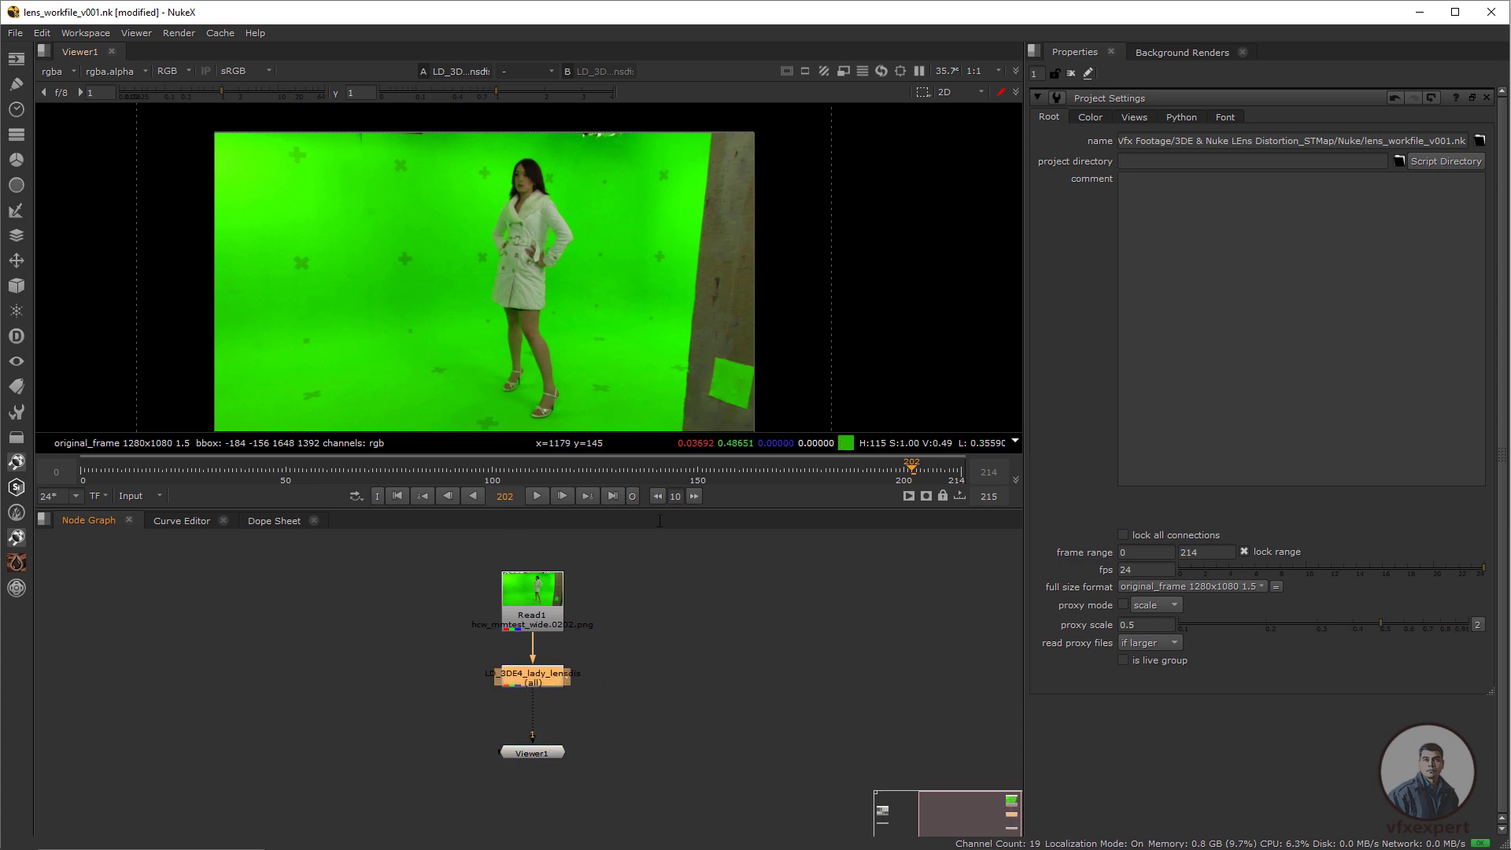
Open the lens distortion node's properties and set its output mode to STMap.
double_click(540, 679)
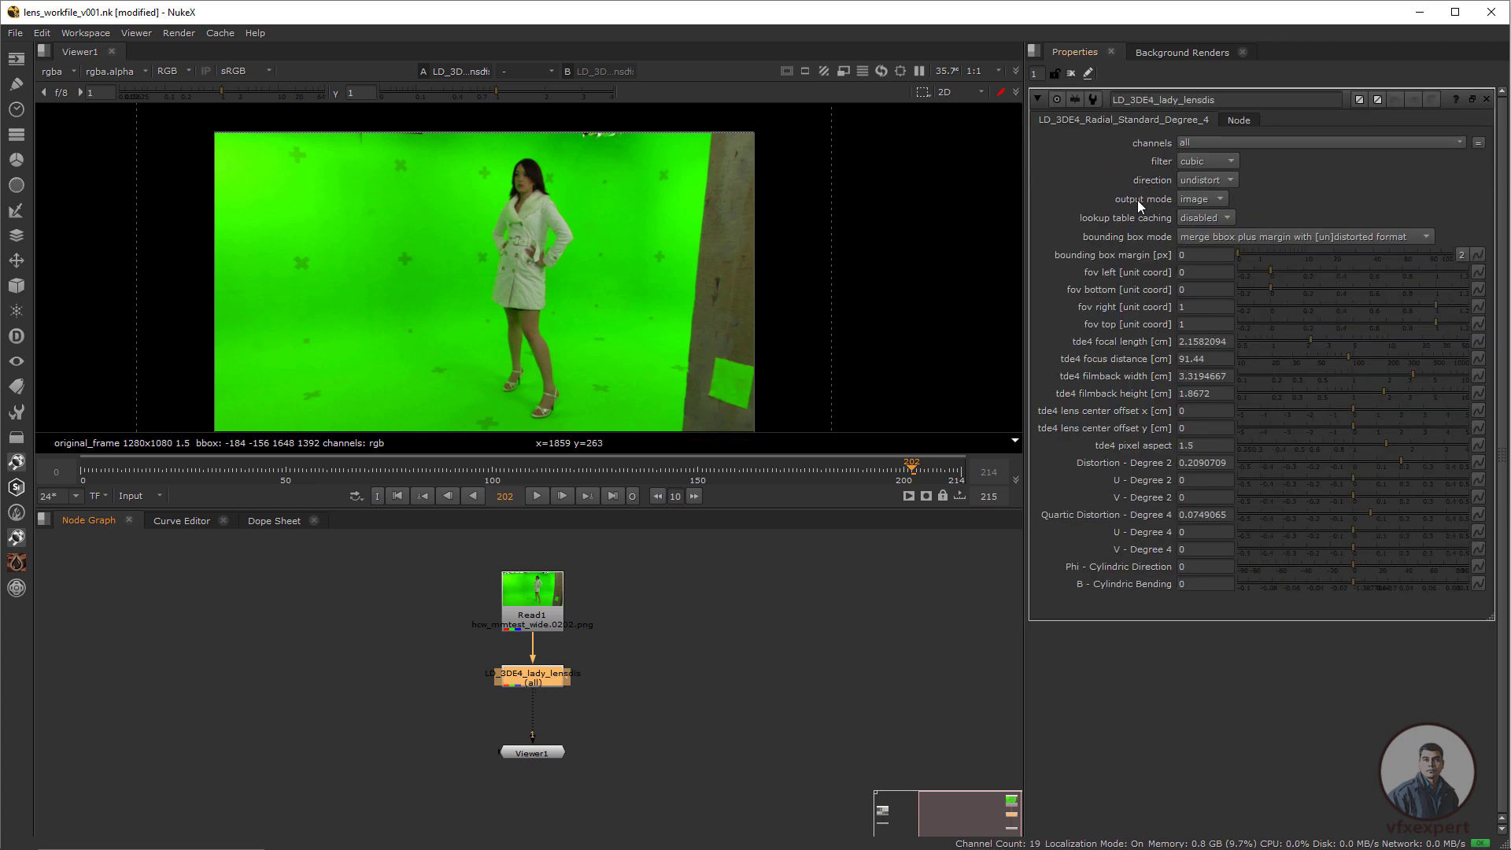
left_click(1221, 202)
left_click(1221, 212)
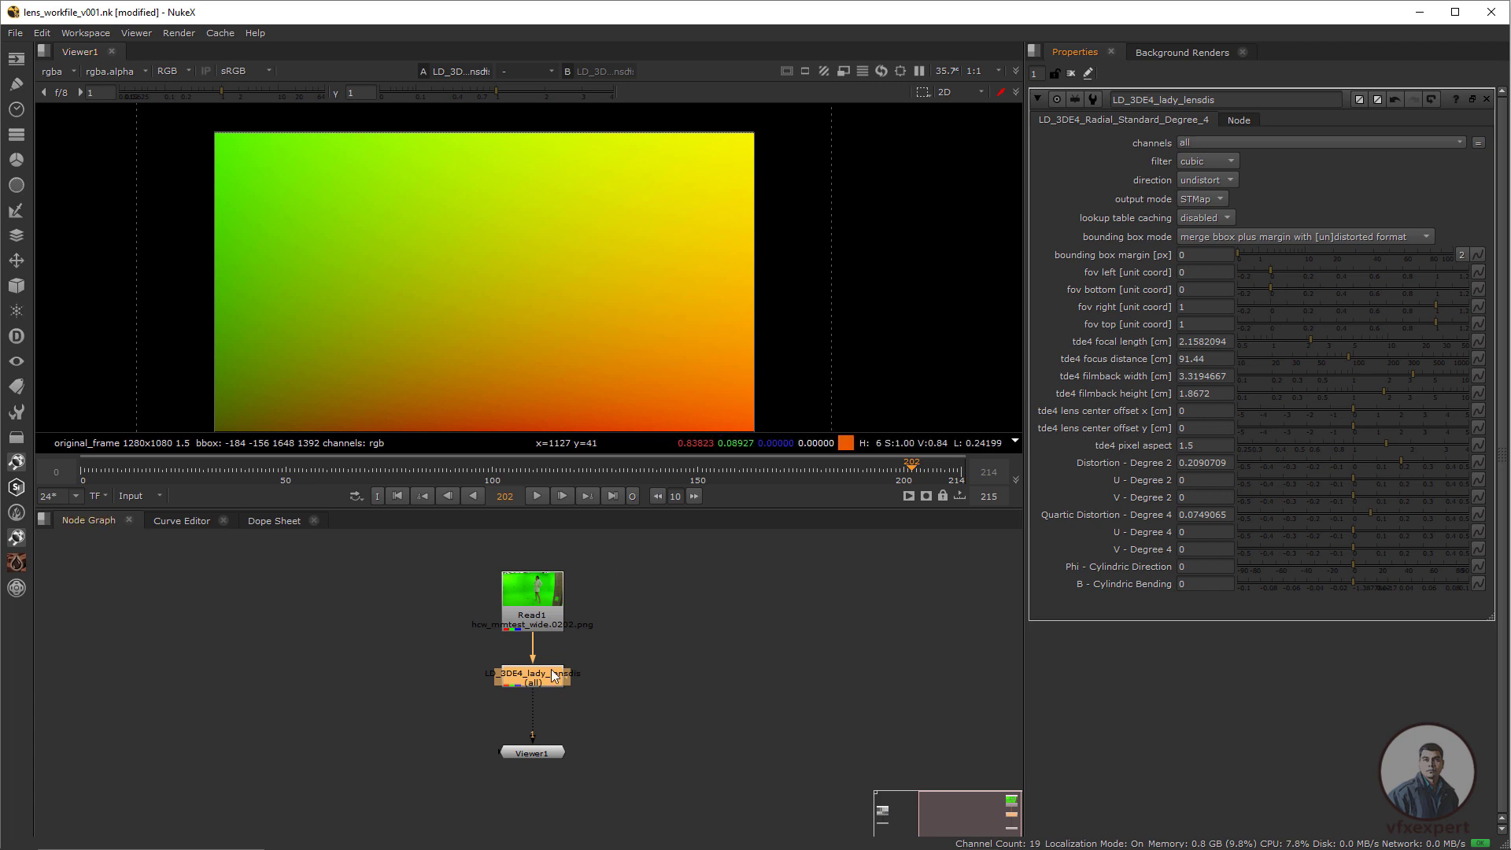
Add a Write node between the lens distortion node and the viewer node, spacing the nodes apart.
left_click(541, 753)
left_click_drag(541, 753, 542, 762)
scroll(582, 286, "down", 2)
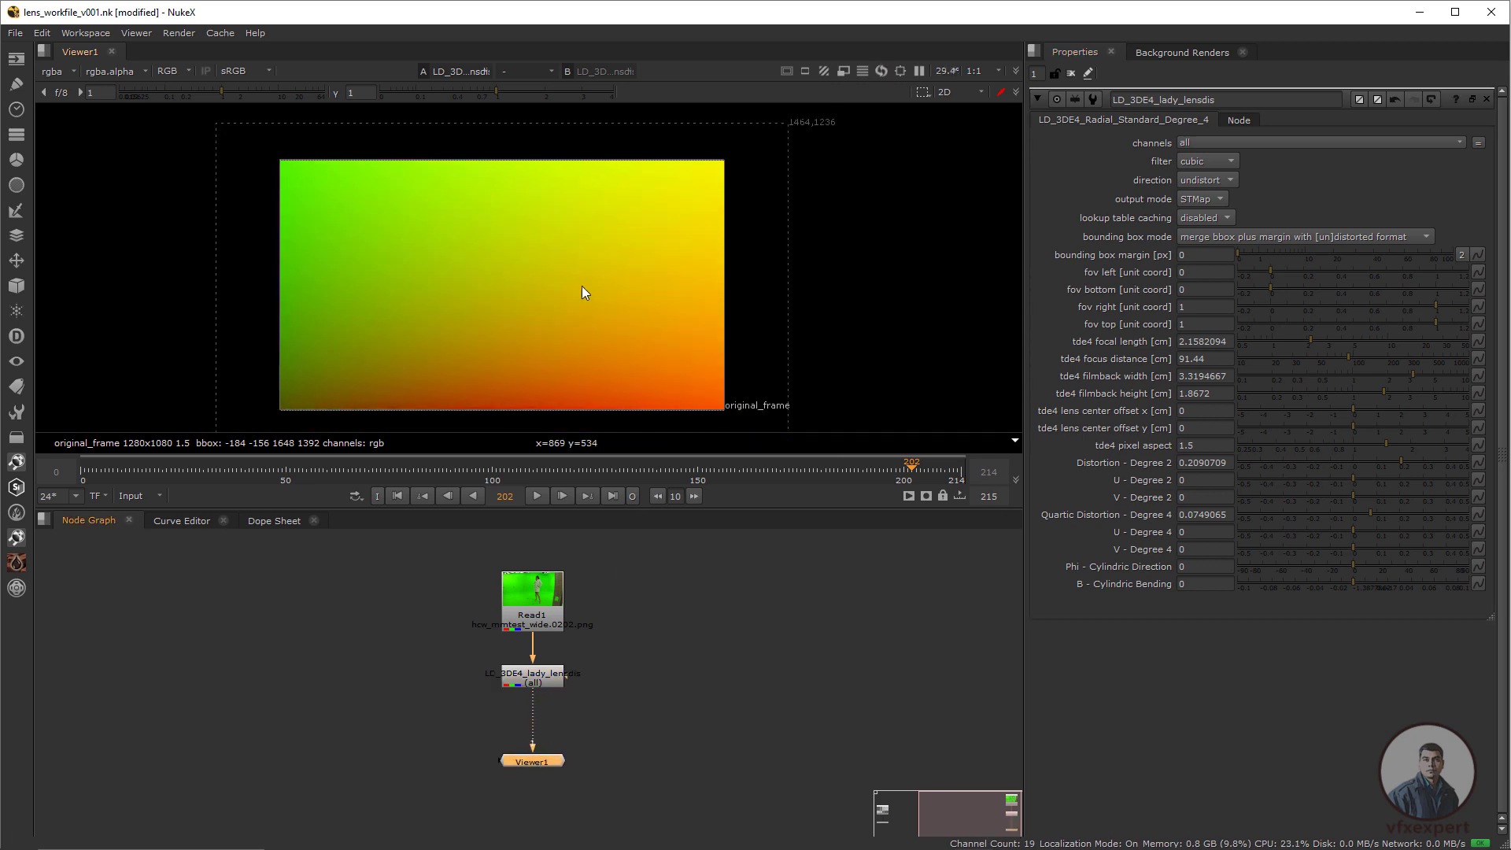
left_click(534, 680)
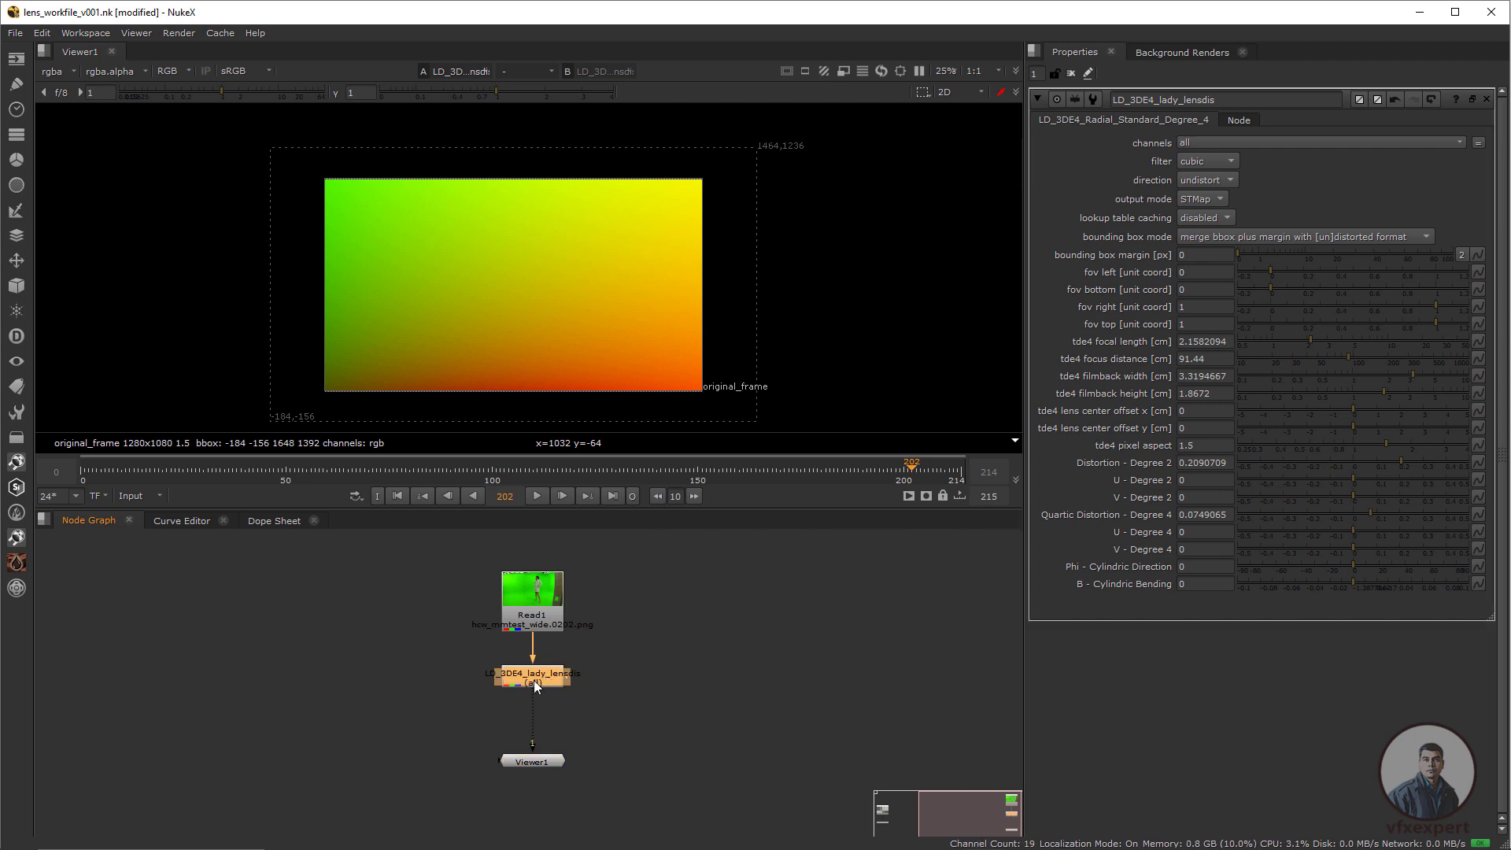
key("Tab")
type("w")
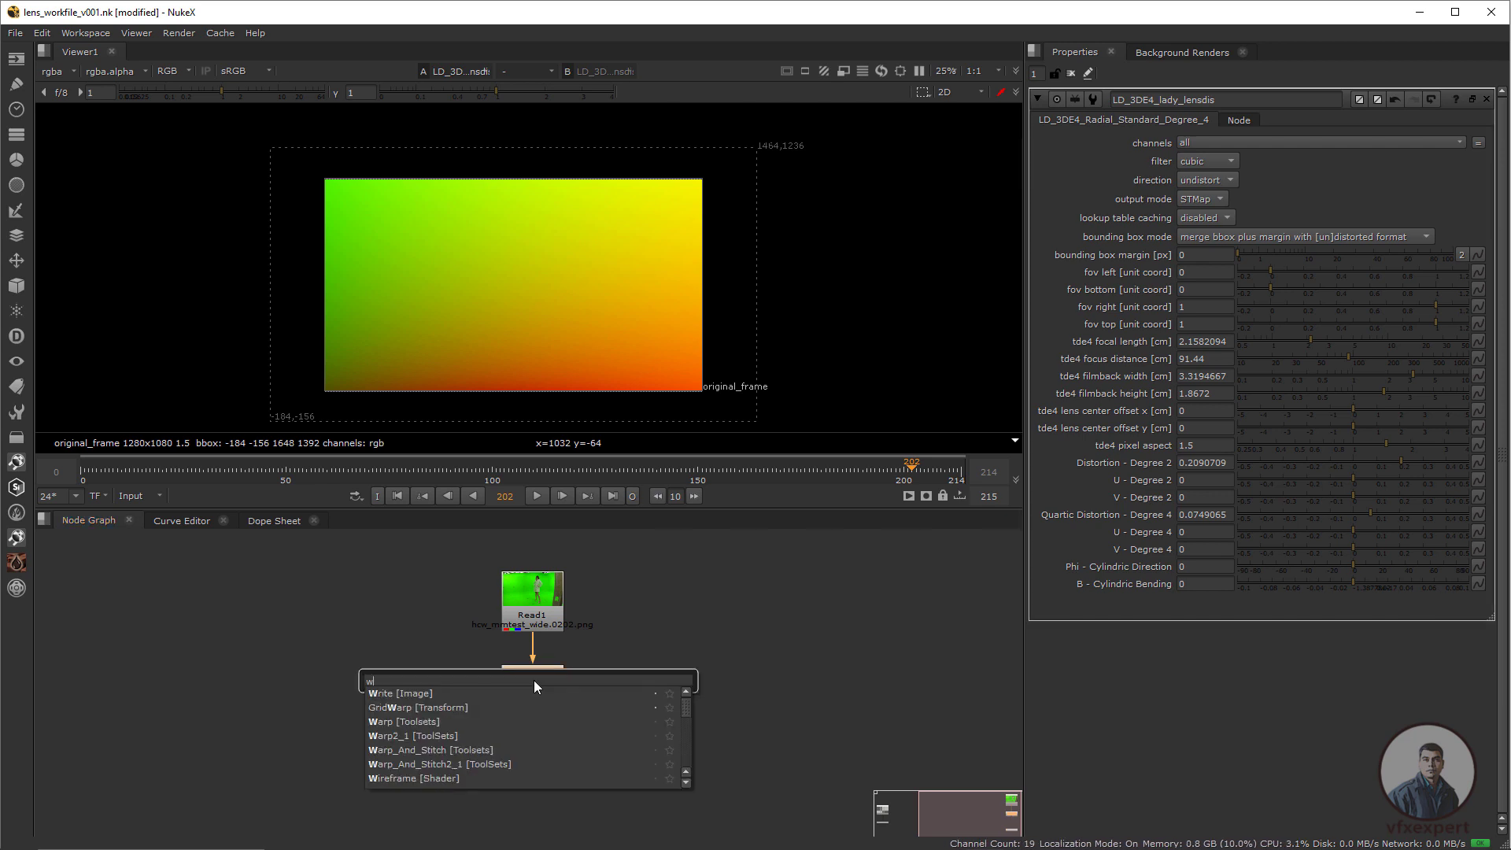
key("Return")
left_click_drag(548, 722, 549, 731)
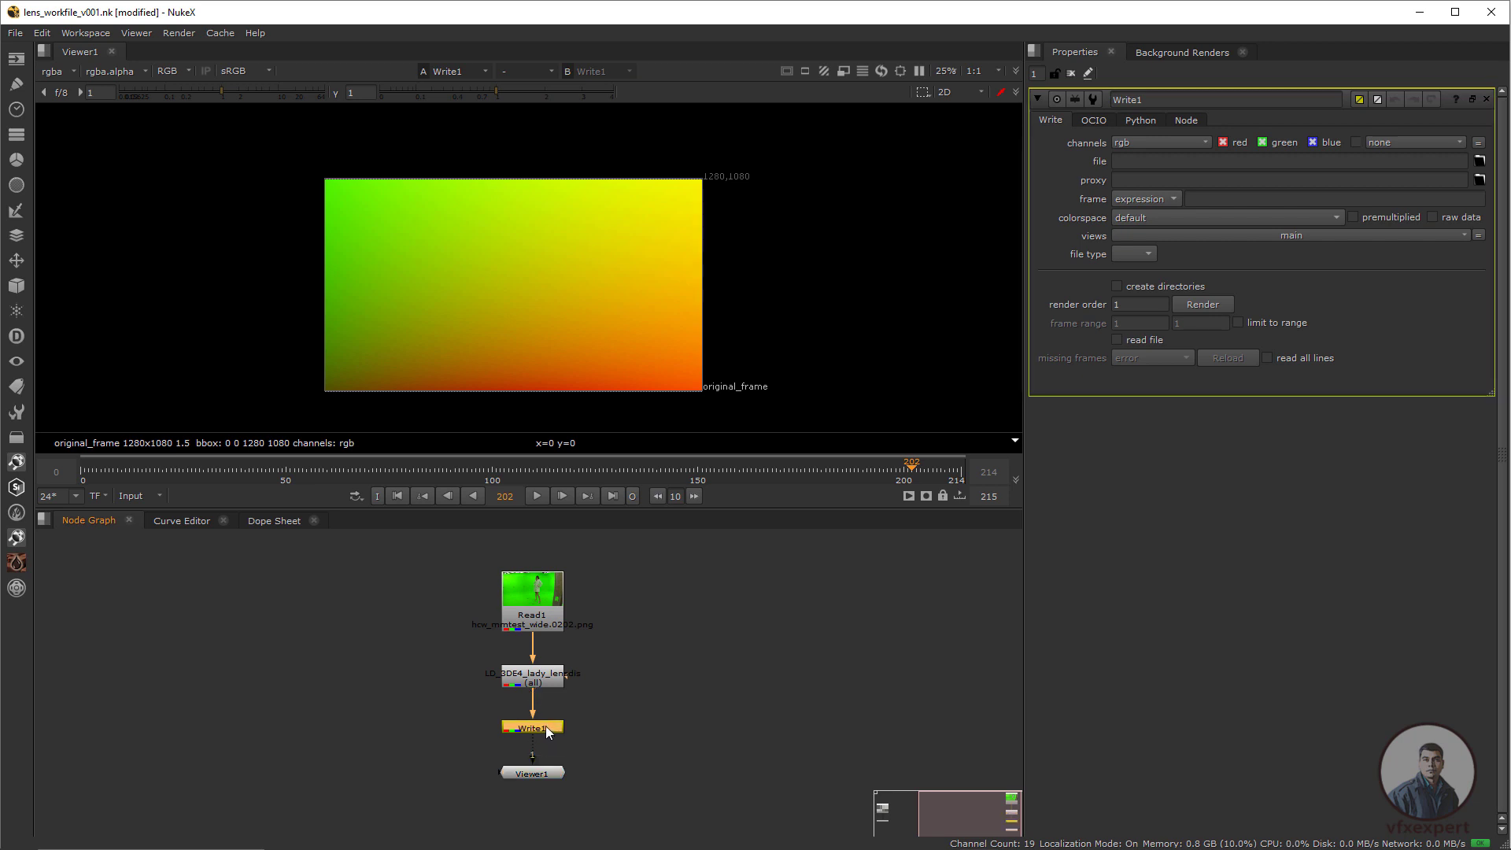
Set the Write node's output file to undistort_STM.####.exr in the Undistort_STM folder.
left_click(1479, 160)
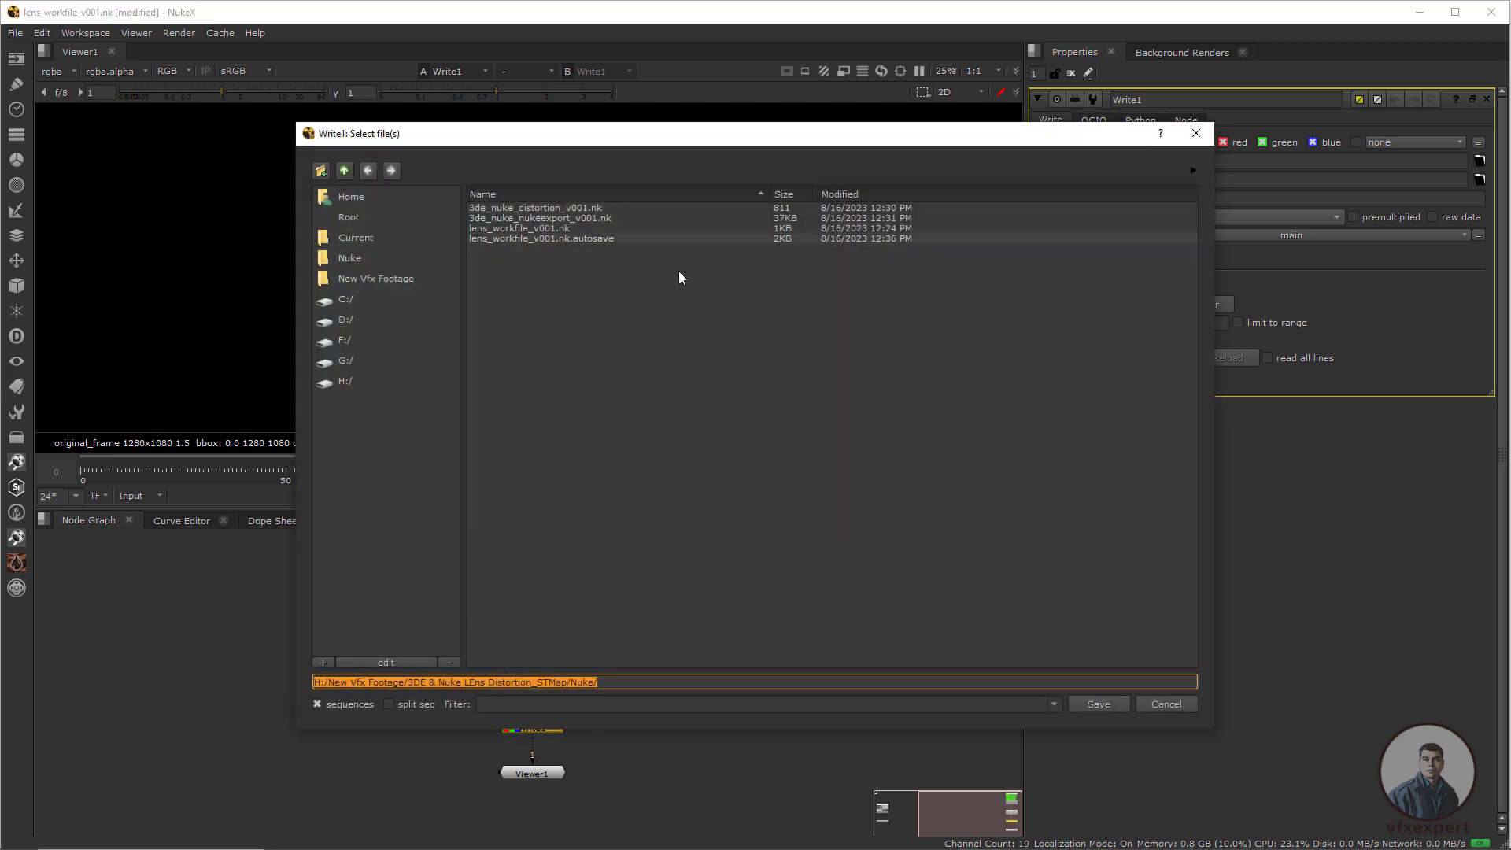
left_click(345, 172)
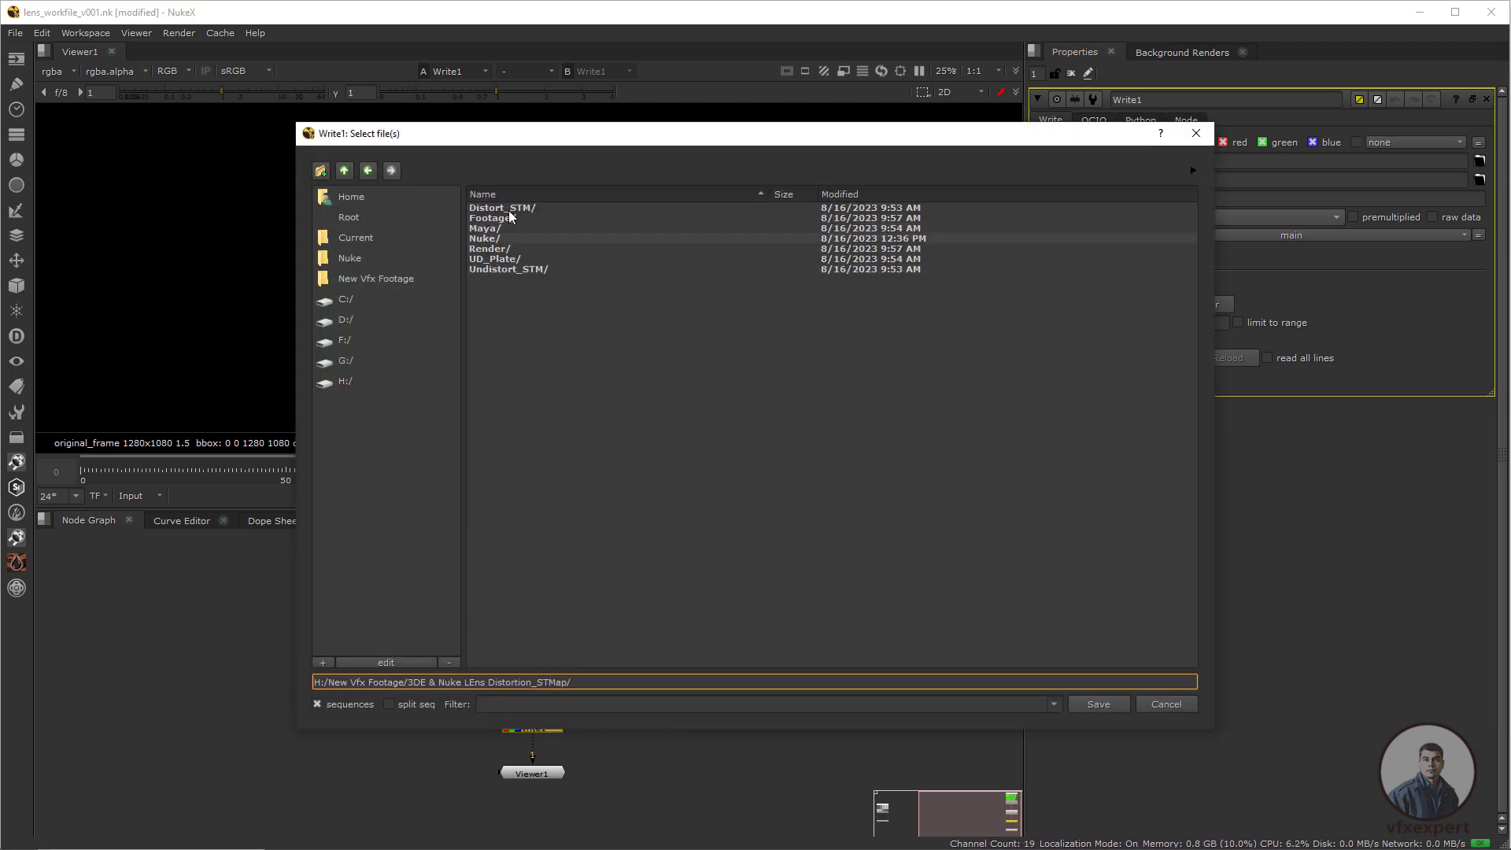
left_click(531, 271)
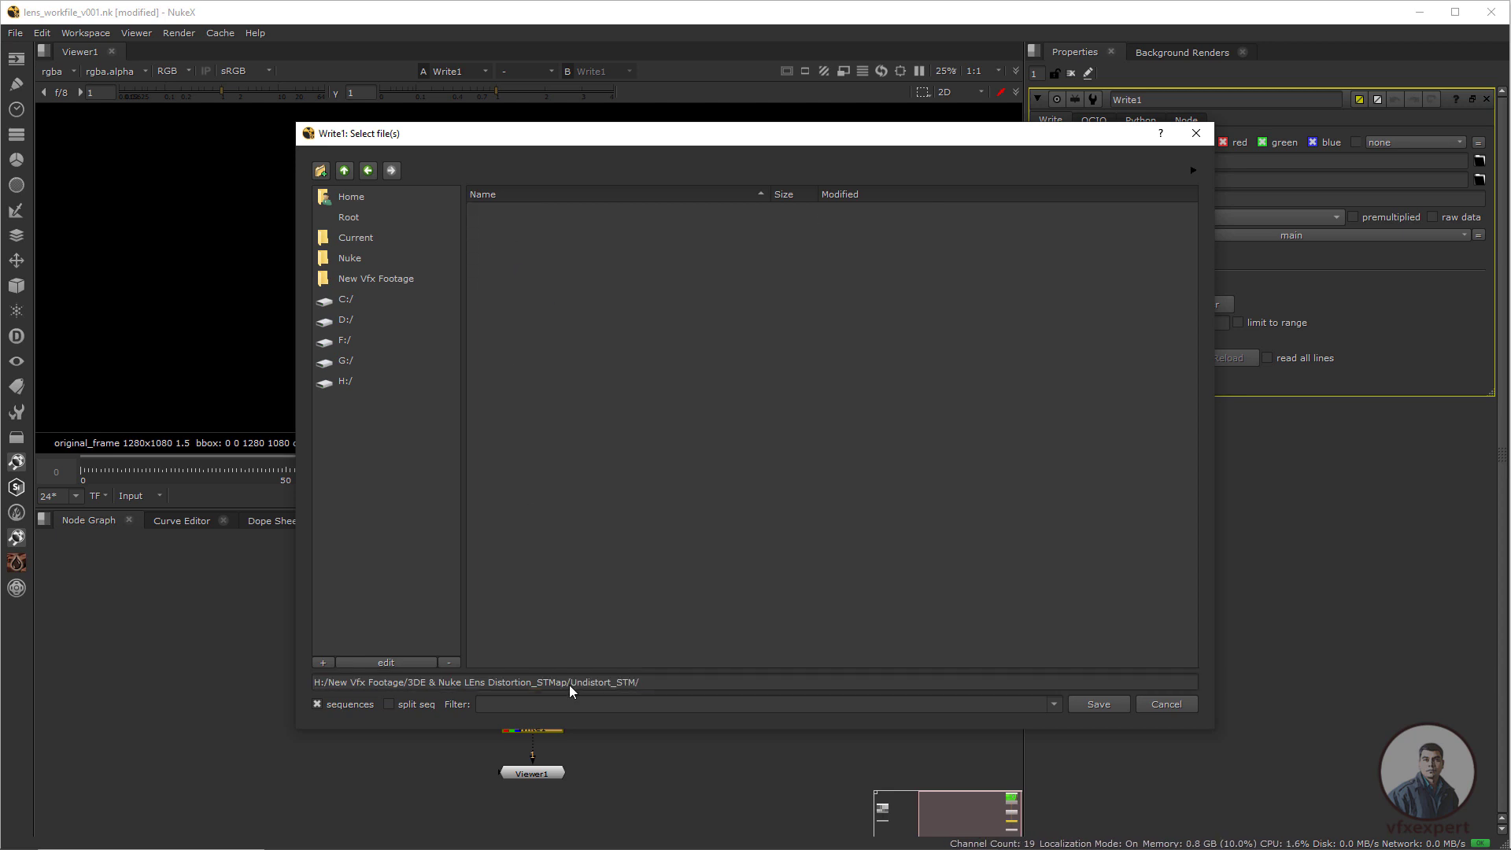
left_click(690, 683)
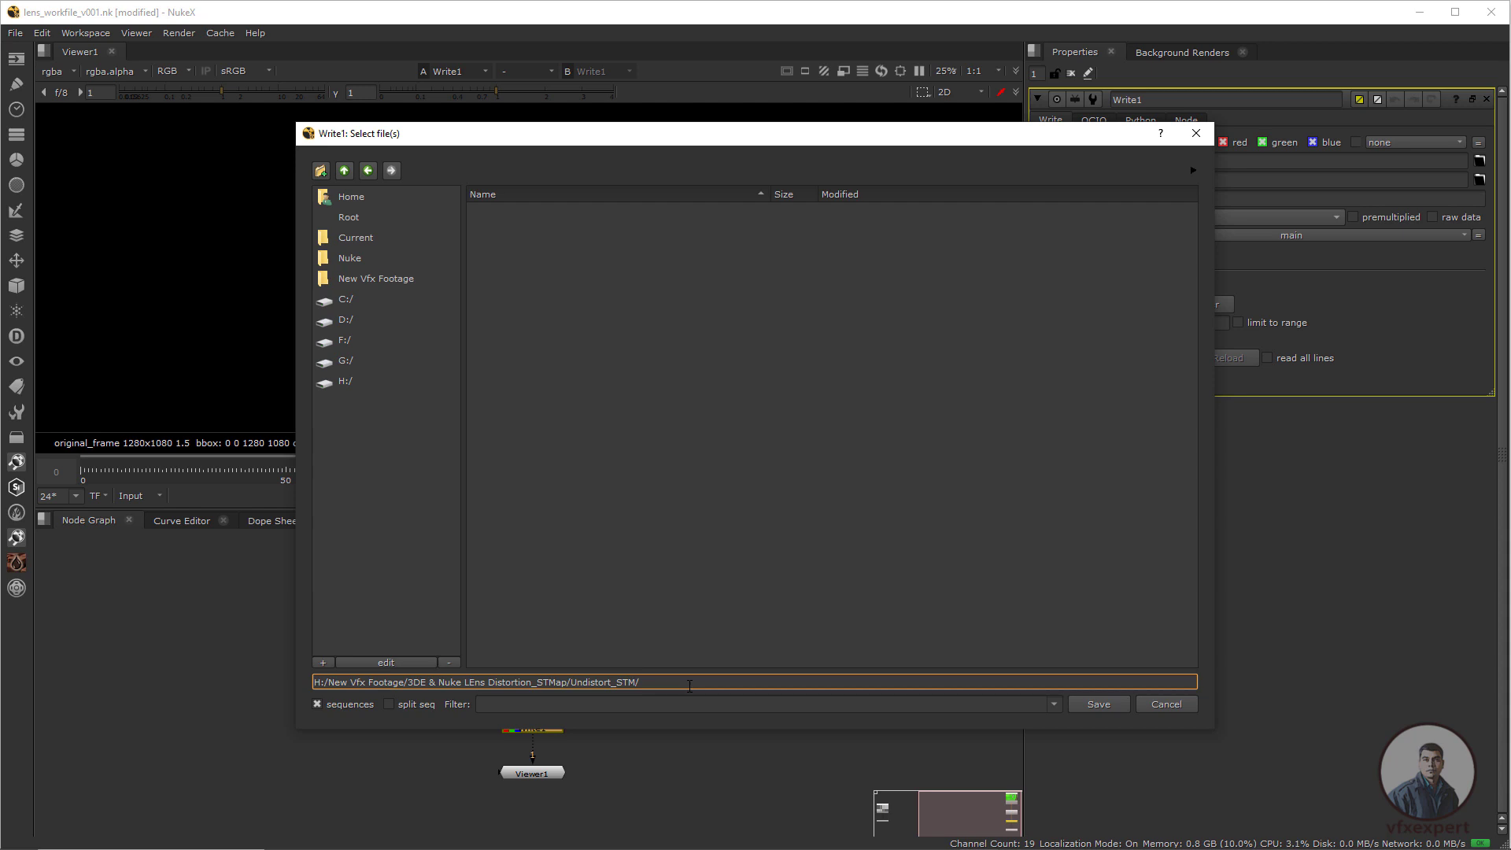
type("undistort_STM.####.exr")
left_click(1086, 703)
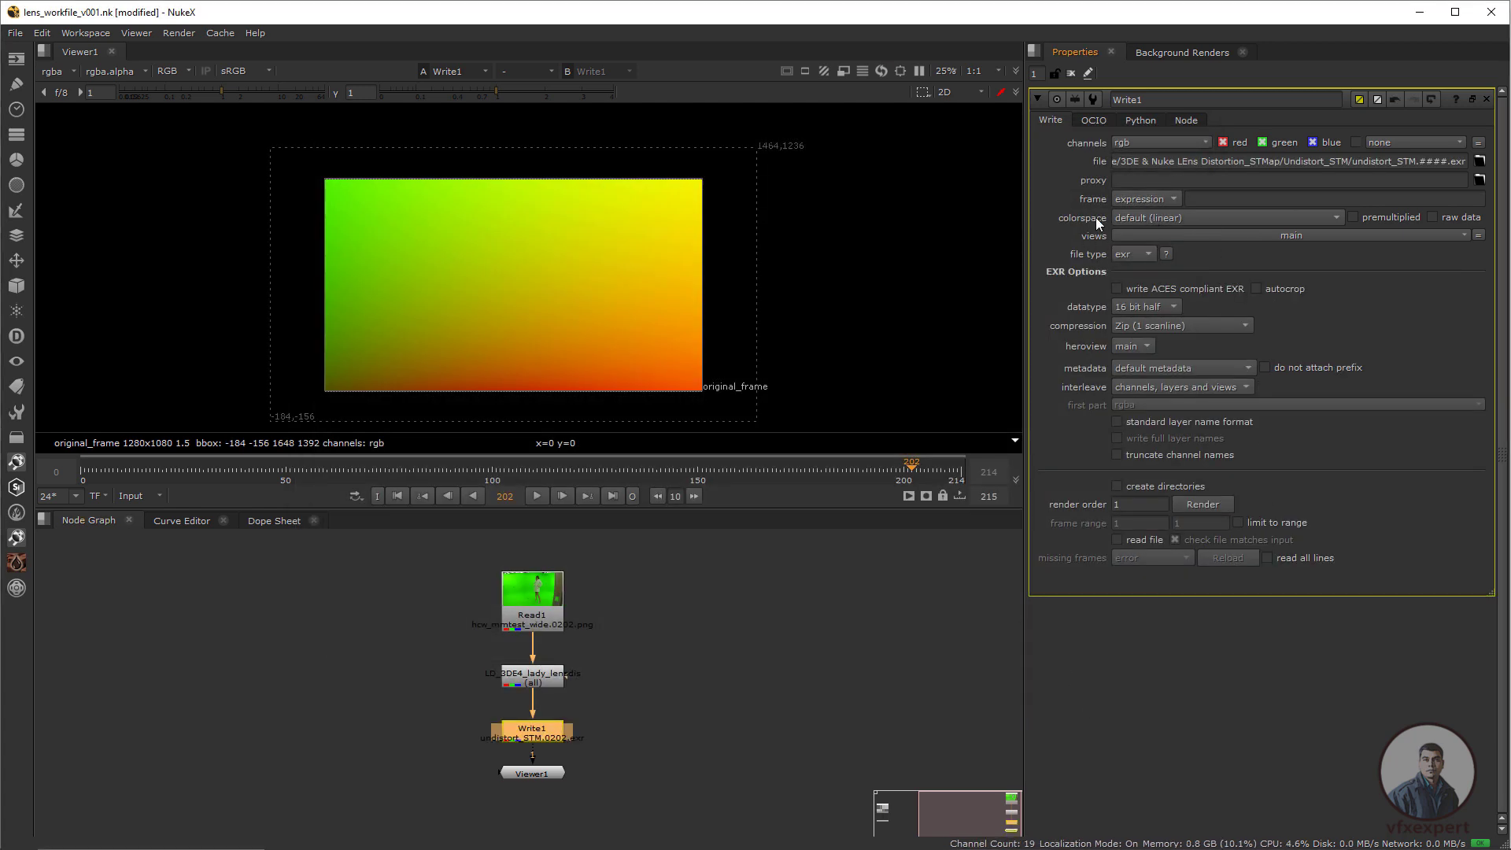
Enable raw data for the undistort Write node and set its EXR datatype to 32 bit float.
left_click(1433, 217)
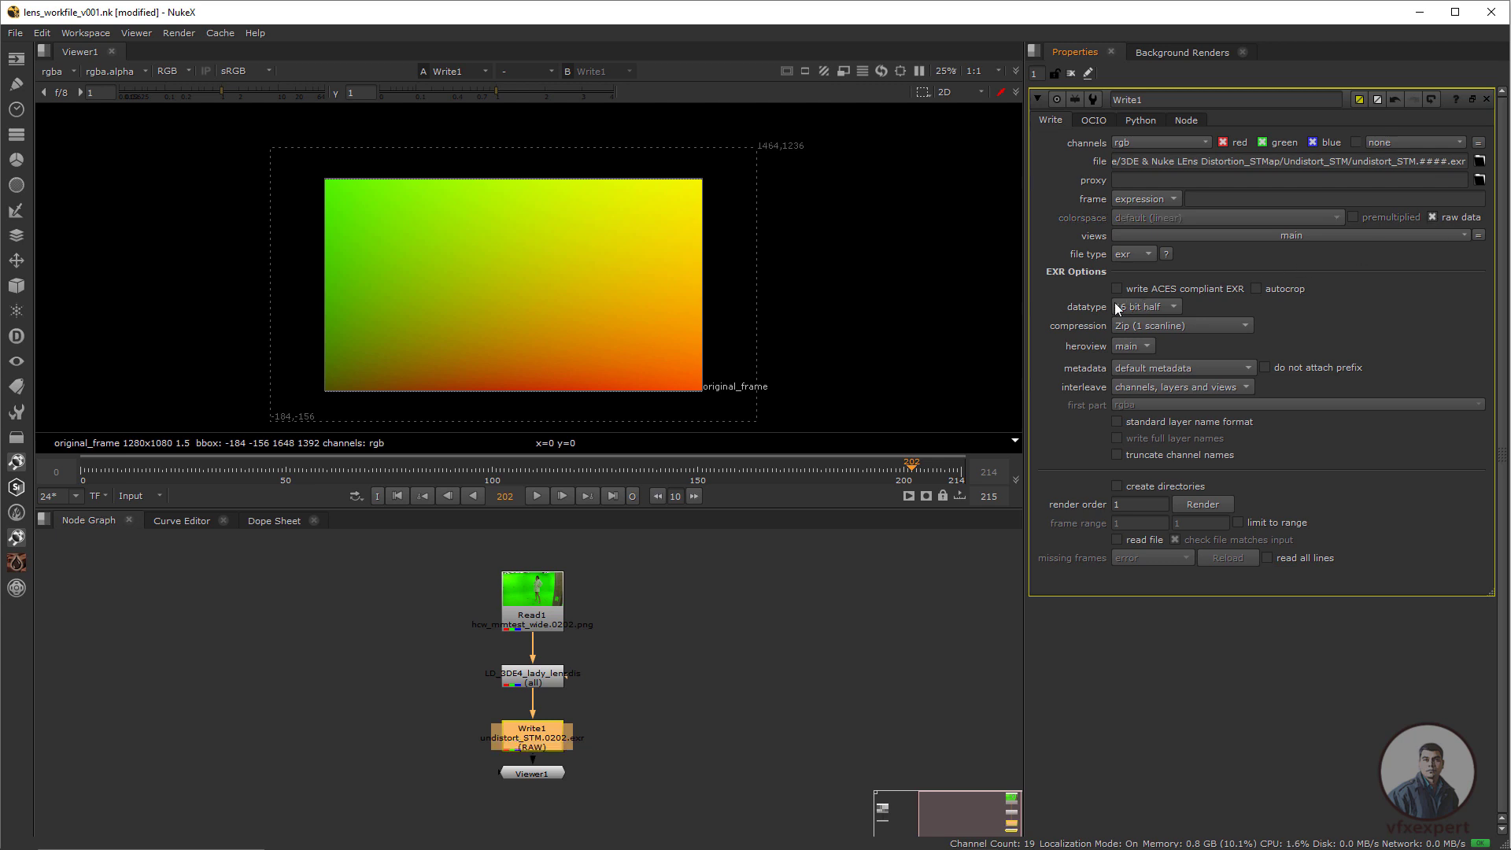
left_click(1173, 305)
left_click(1170, 323)
left_click(1202, 503)
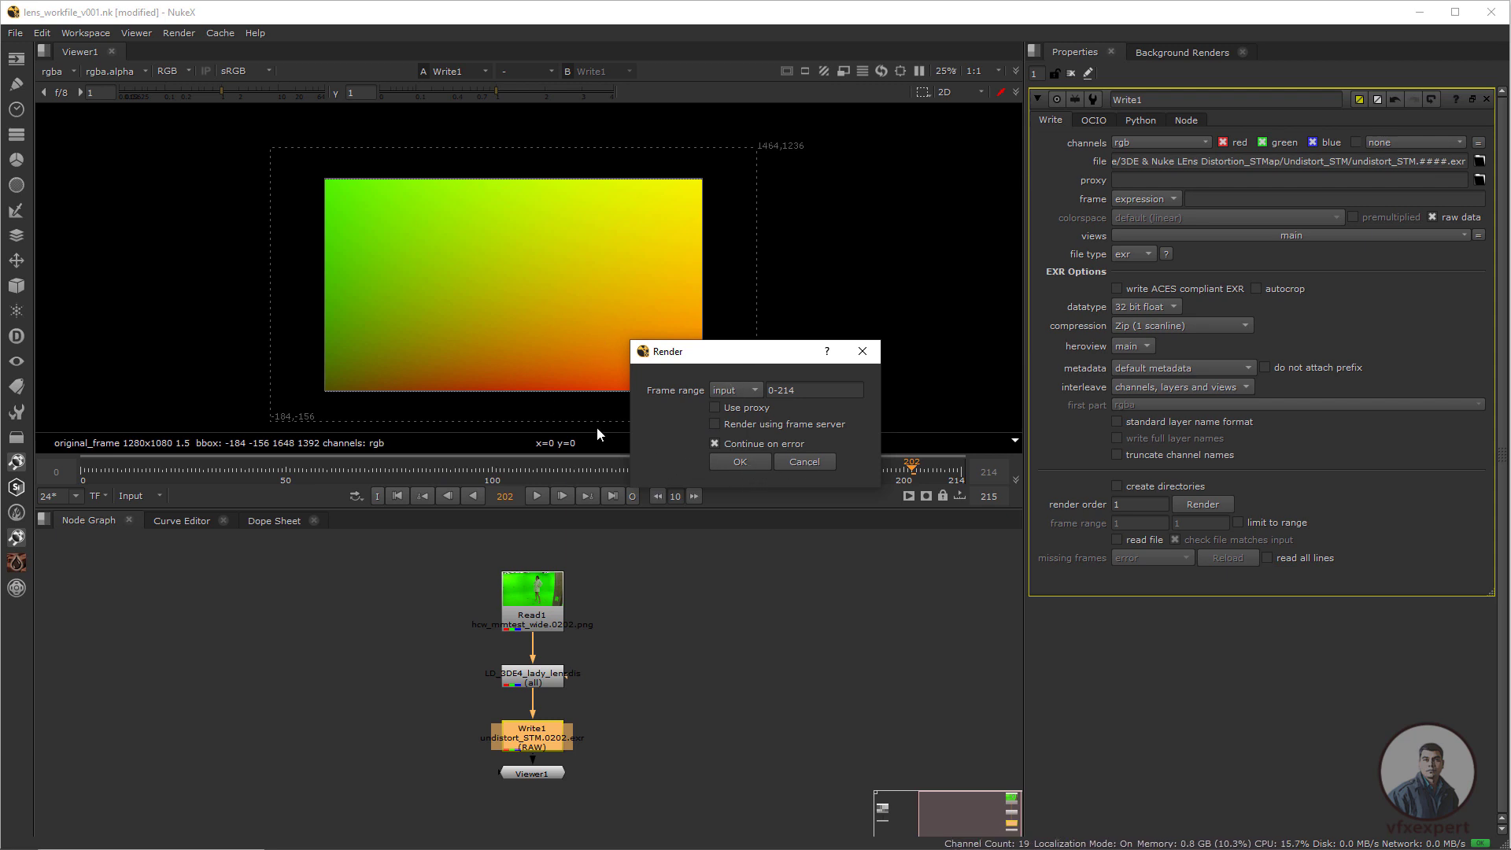
left_click(792, 459)
left_click(546, 680)
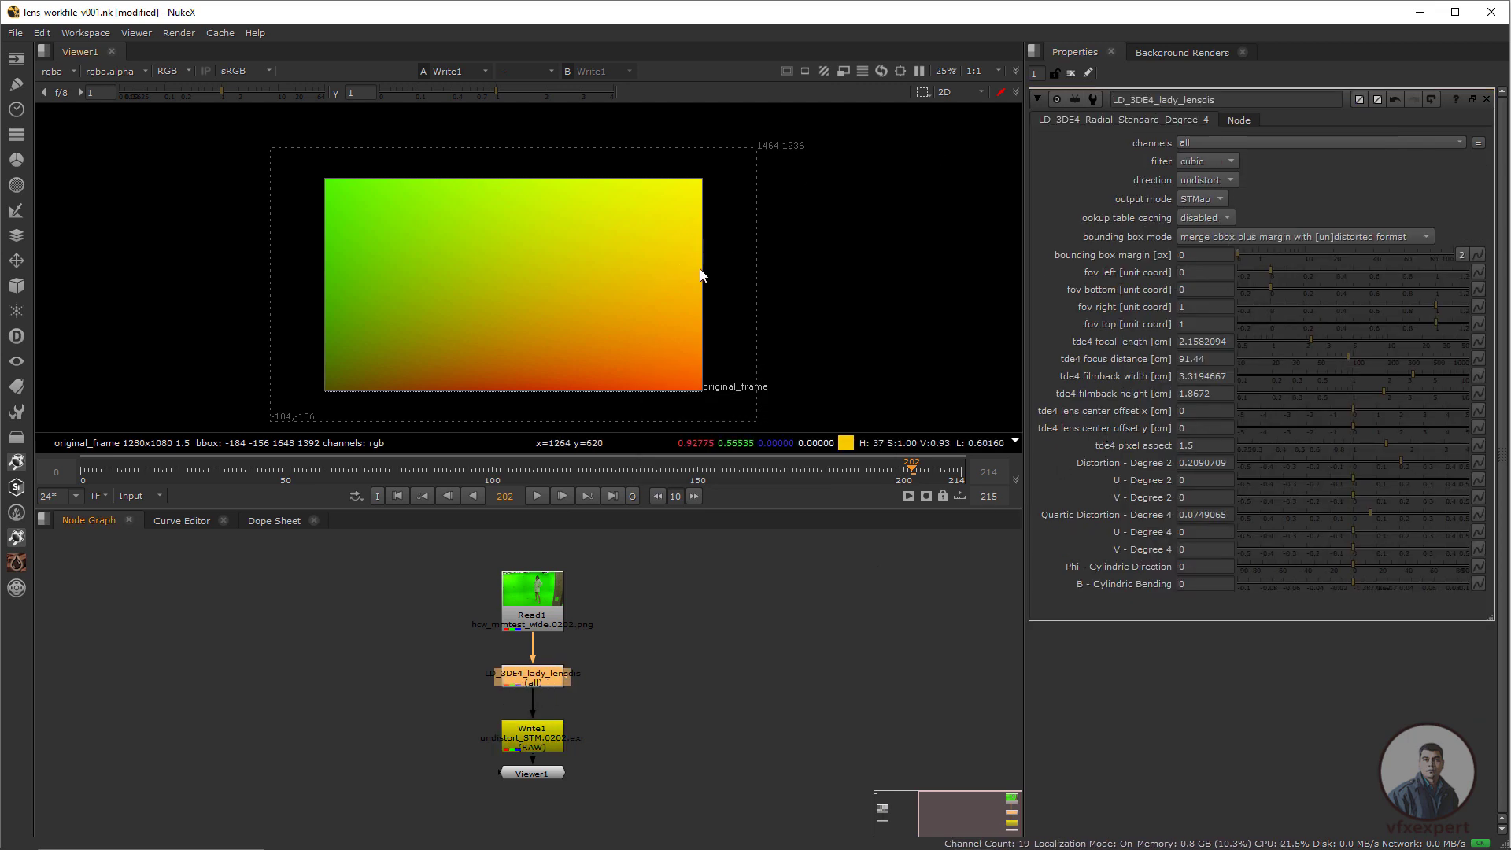
Open Write1's properties and render the undistort STMap sequence over the input frame range 0-214.
left_click(537, 737)
double_click(538, 738)
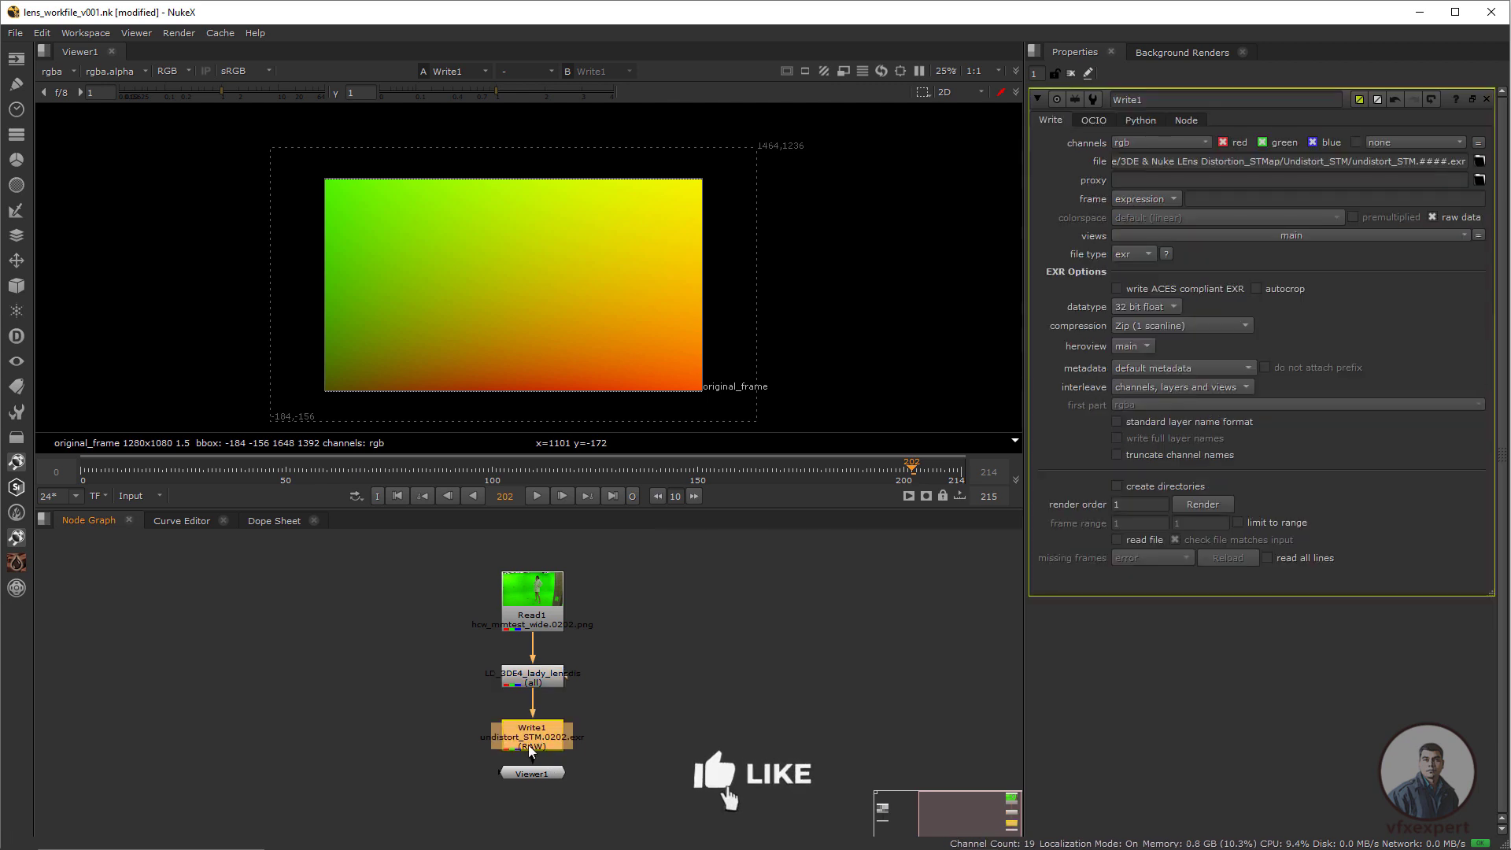
left_click(1198, 508)
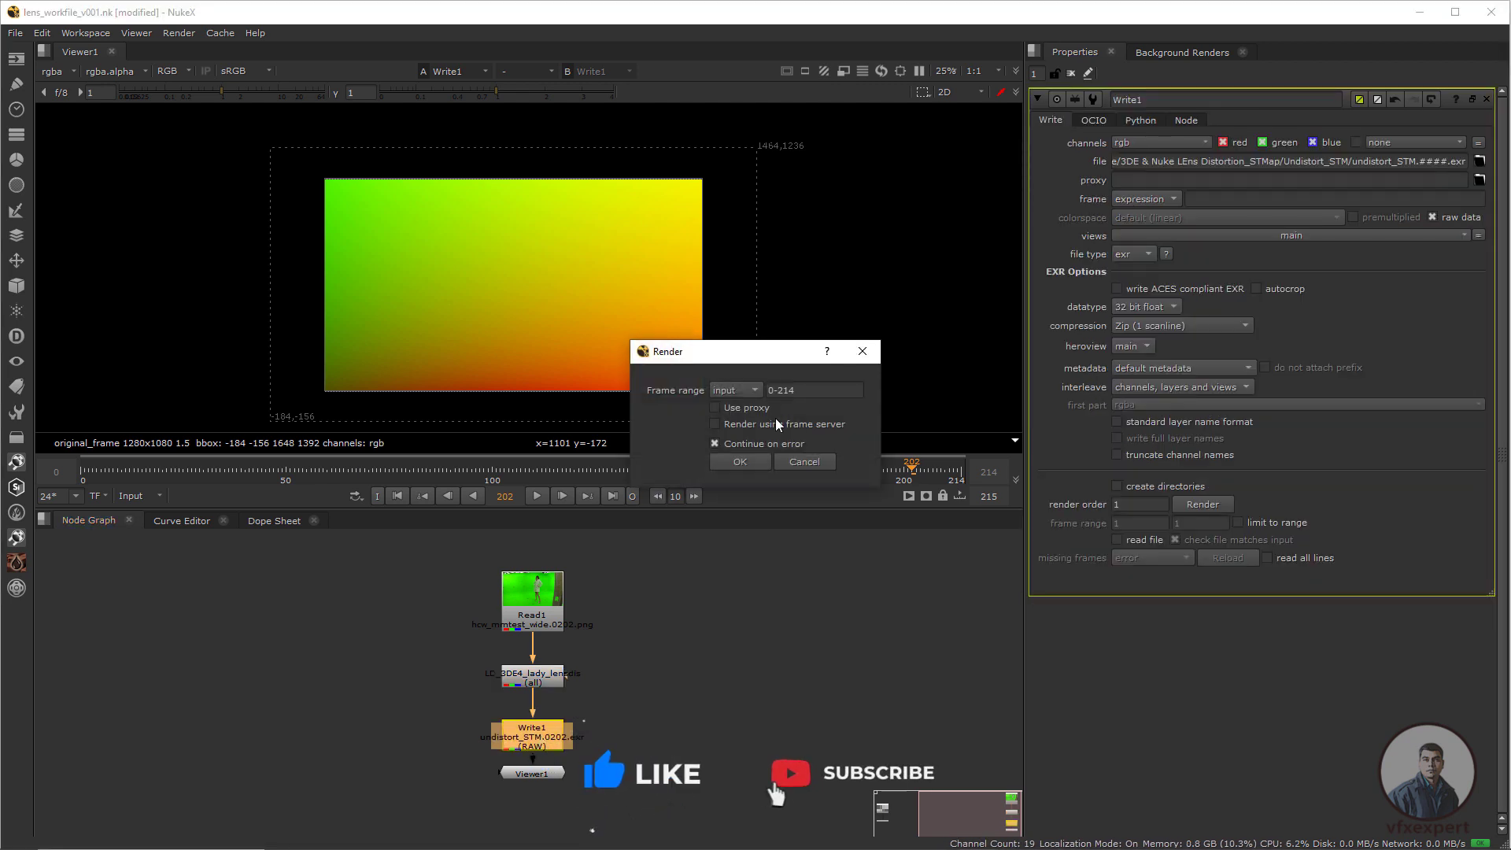
left_click(741, 463)
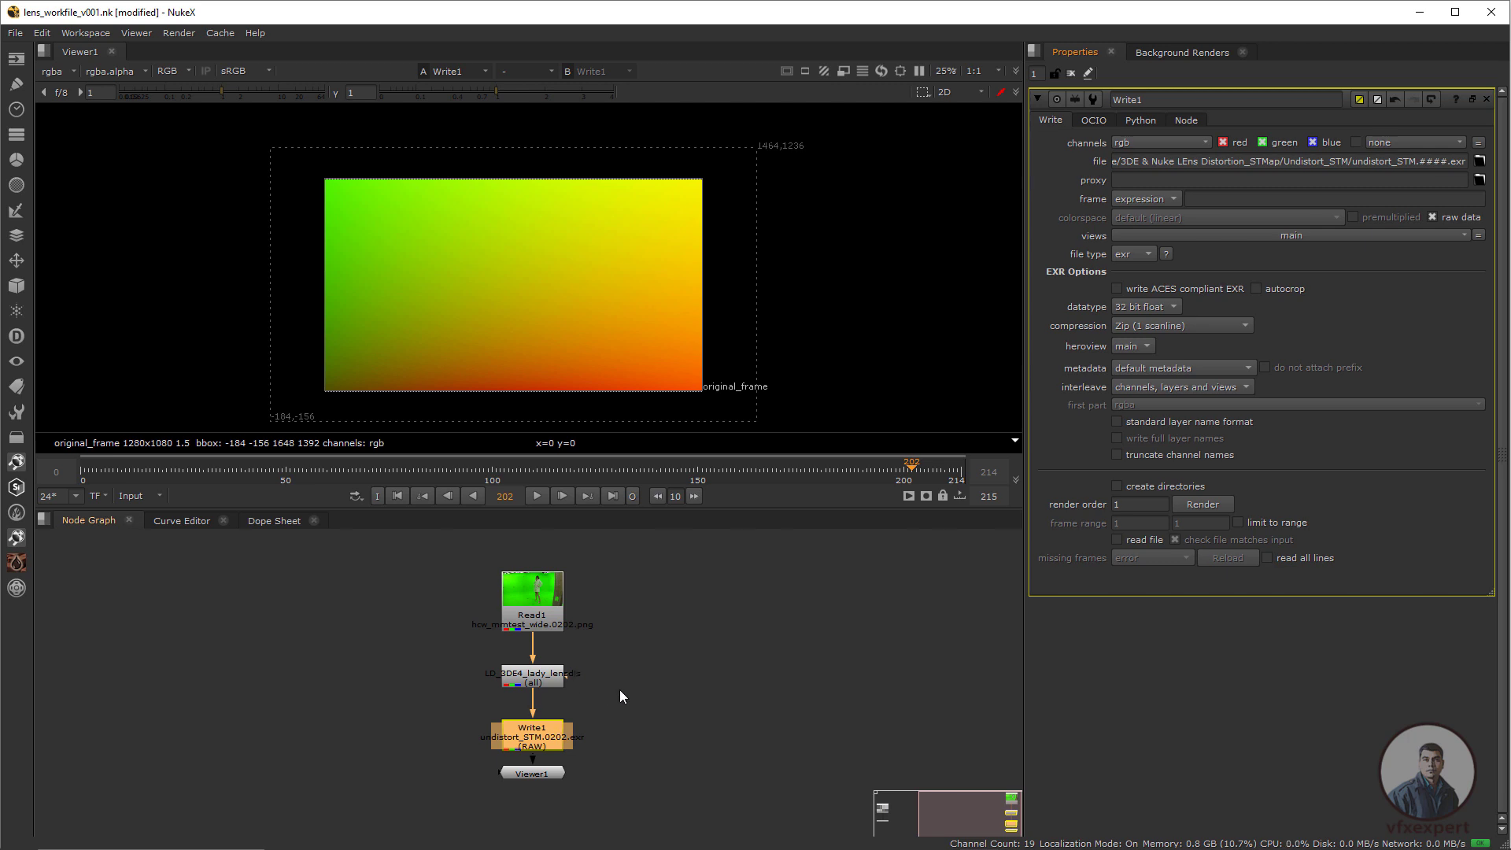
Move the viewer node slightly down and duplicate the lens distortion and Write1 nodes together in the node graph.
left_click_drag(549, 776, 550, 785)
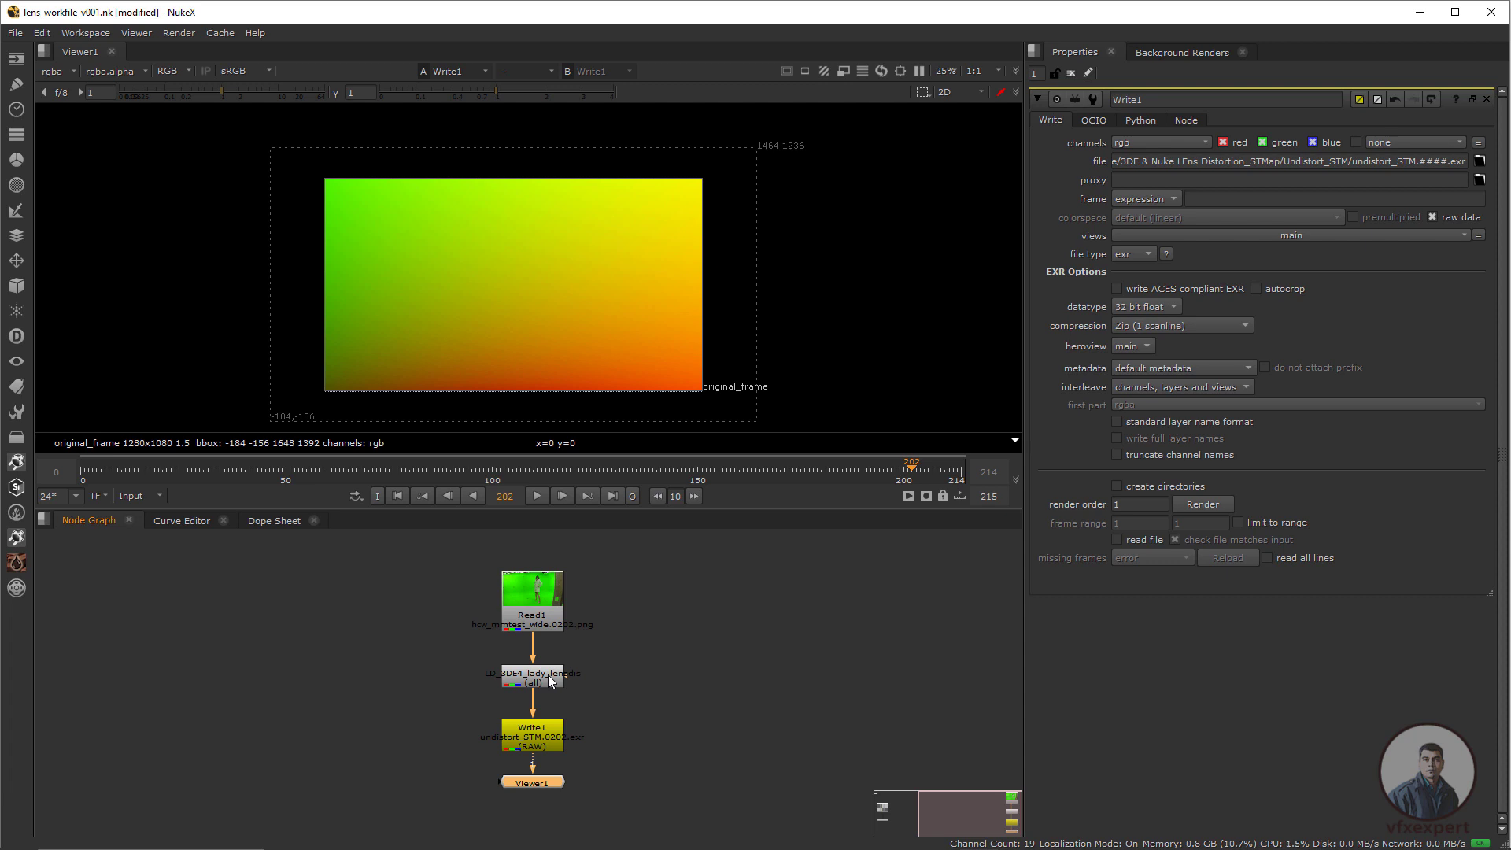
left_click_drag(616, 642, 438, 755)
key("ctrl+c")
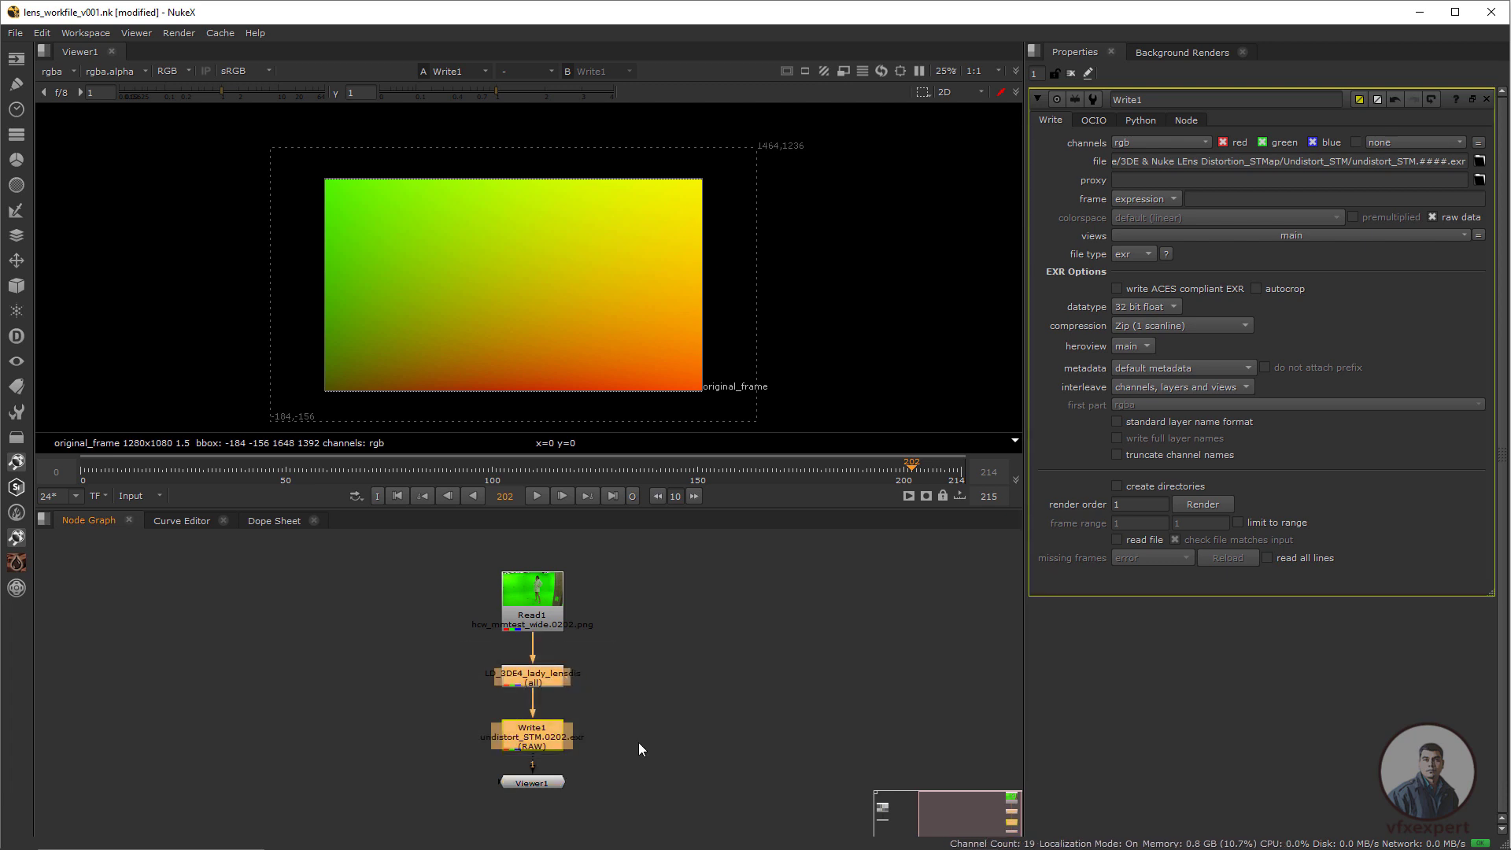
left_click(654, 726)
key("ctrl+v")
Arrange the original and duplicated nodes as two side-by-side branches and connect the duplicated lens distortion node to Read1.
left_click_drag(654, 728, 640, 675)
left_click_drag(444, 635, 572, 748)
left_click_drag(536, 737, 449, 729)
left_click_drag(532, 782, 444, 781)
left_click_drag(623, 652, 533, 631)
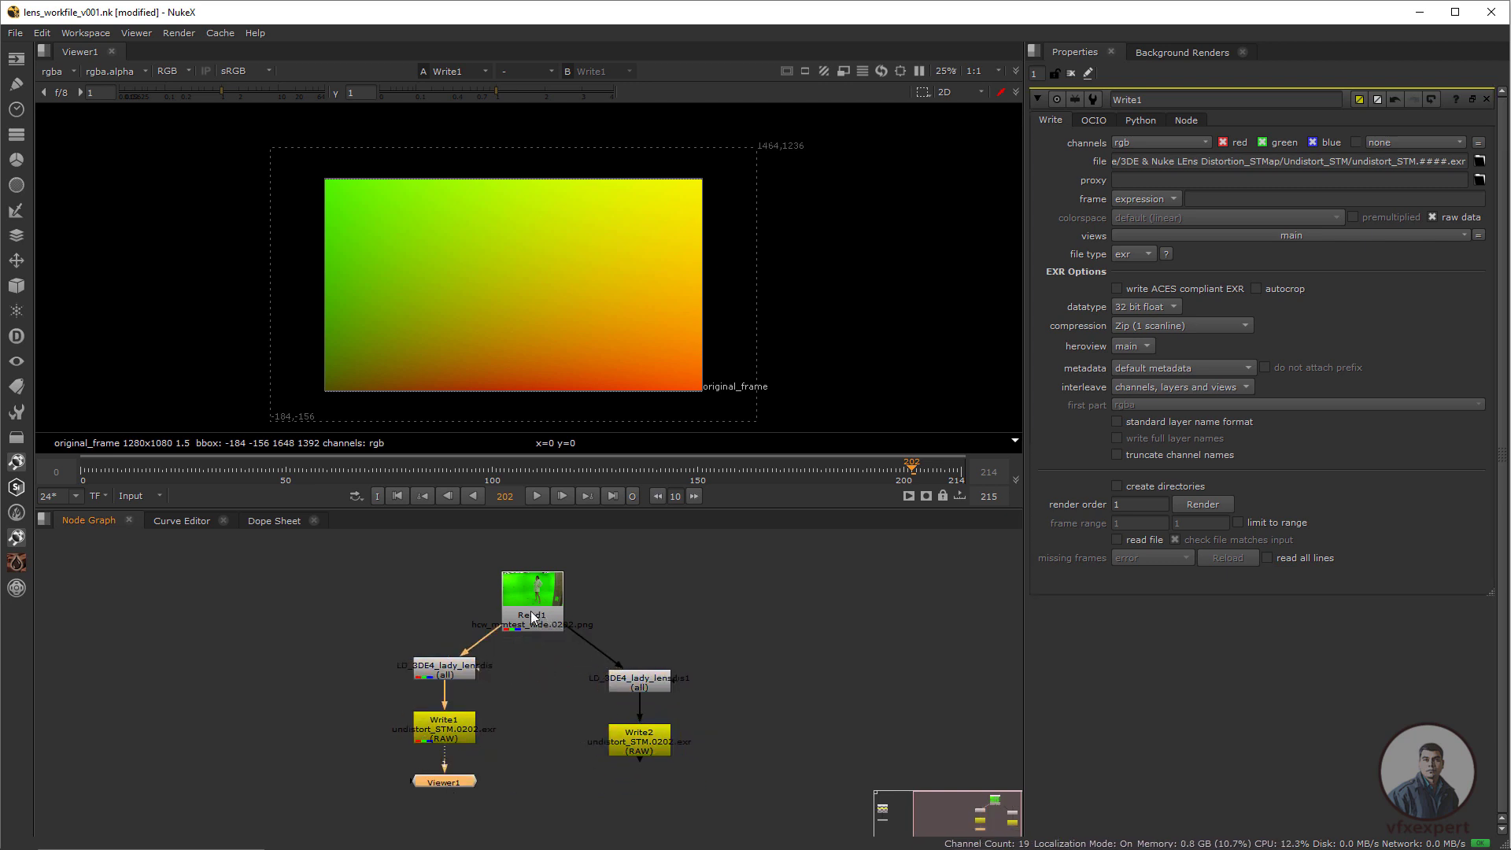
Connect the viewer to Write2 and place the viewer node beneath it.
left_click(639, 746)
key("1")
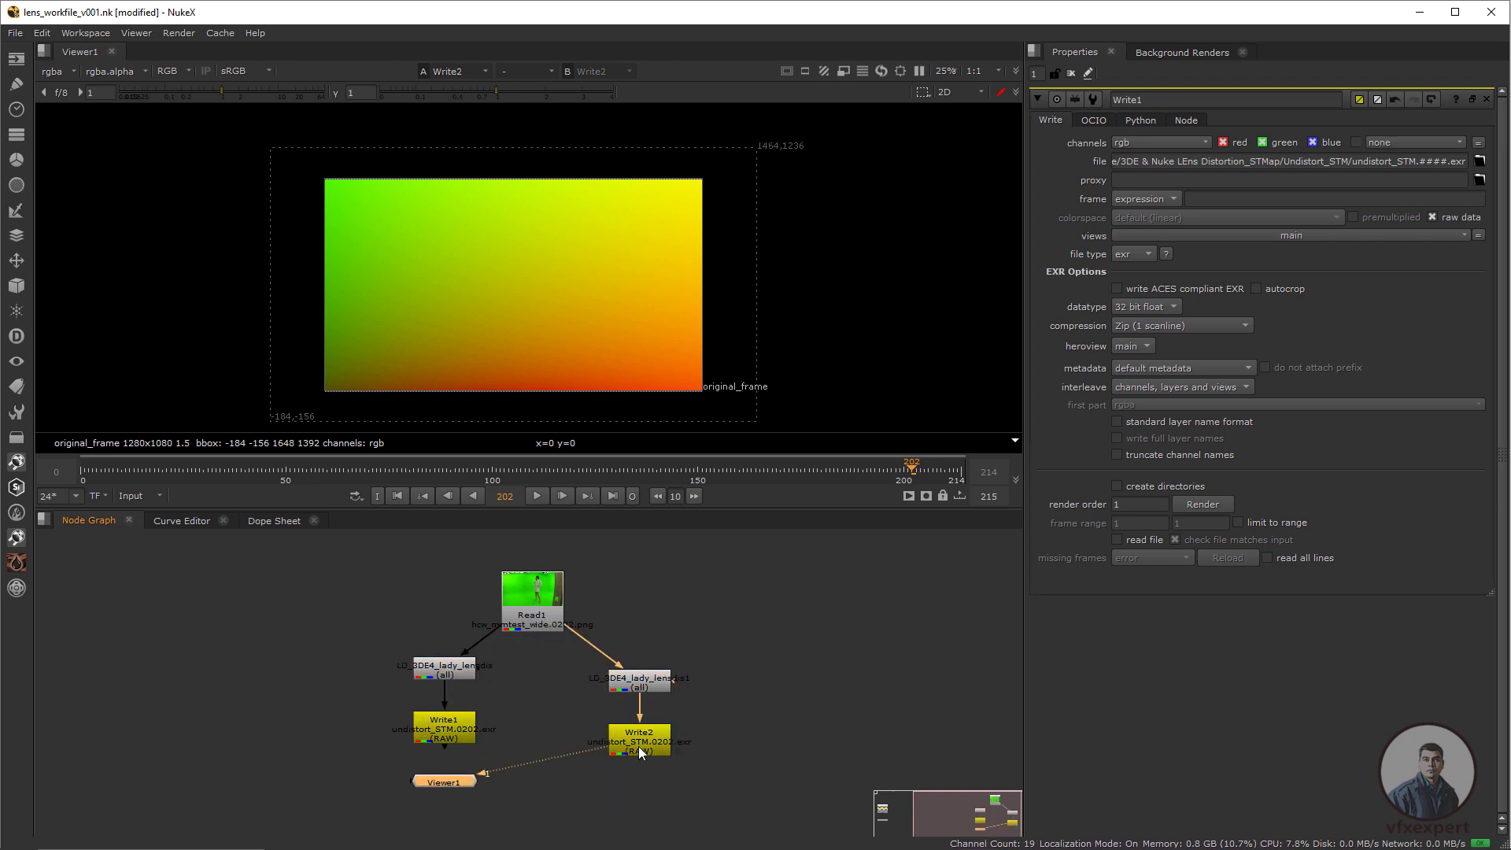
left_click_drag(453, 778, 627, 787)
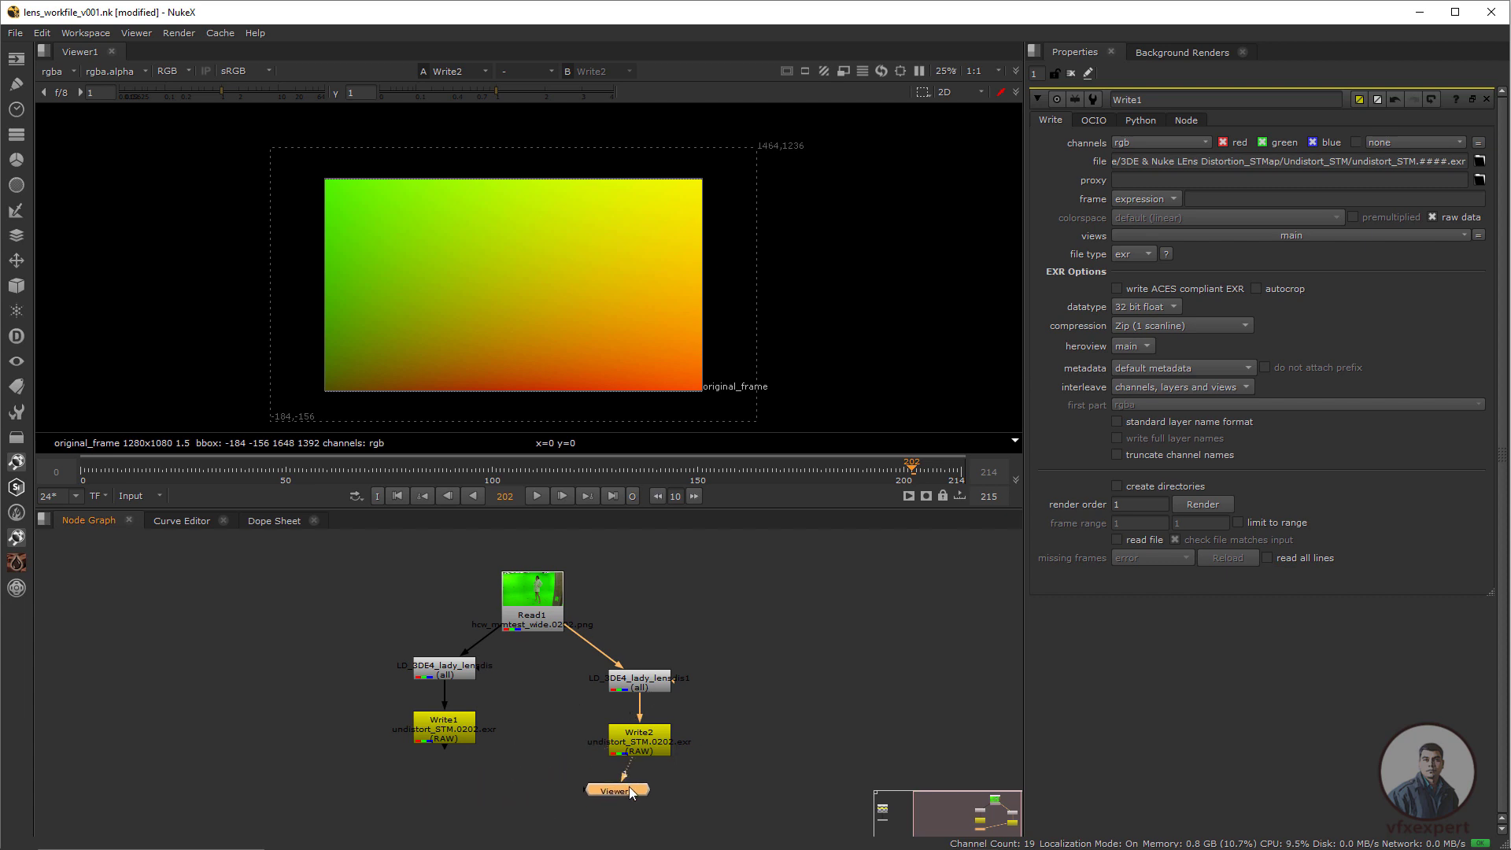
Set the duplicated lens distortion node's direction to distort.
left_click(645, 684)
double_click(645, 684)
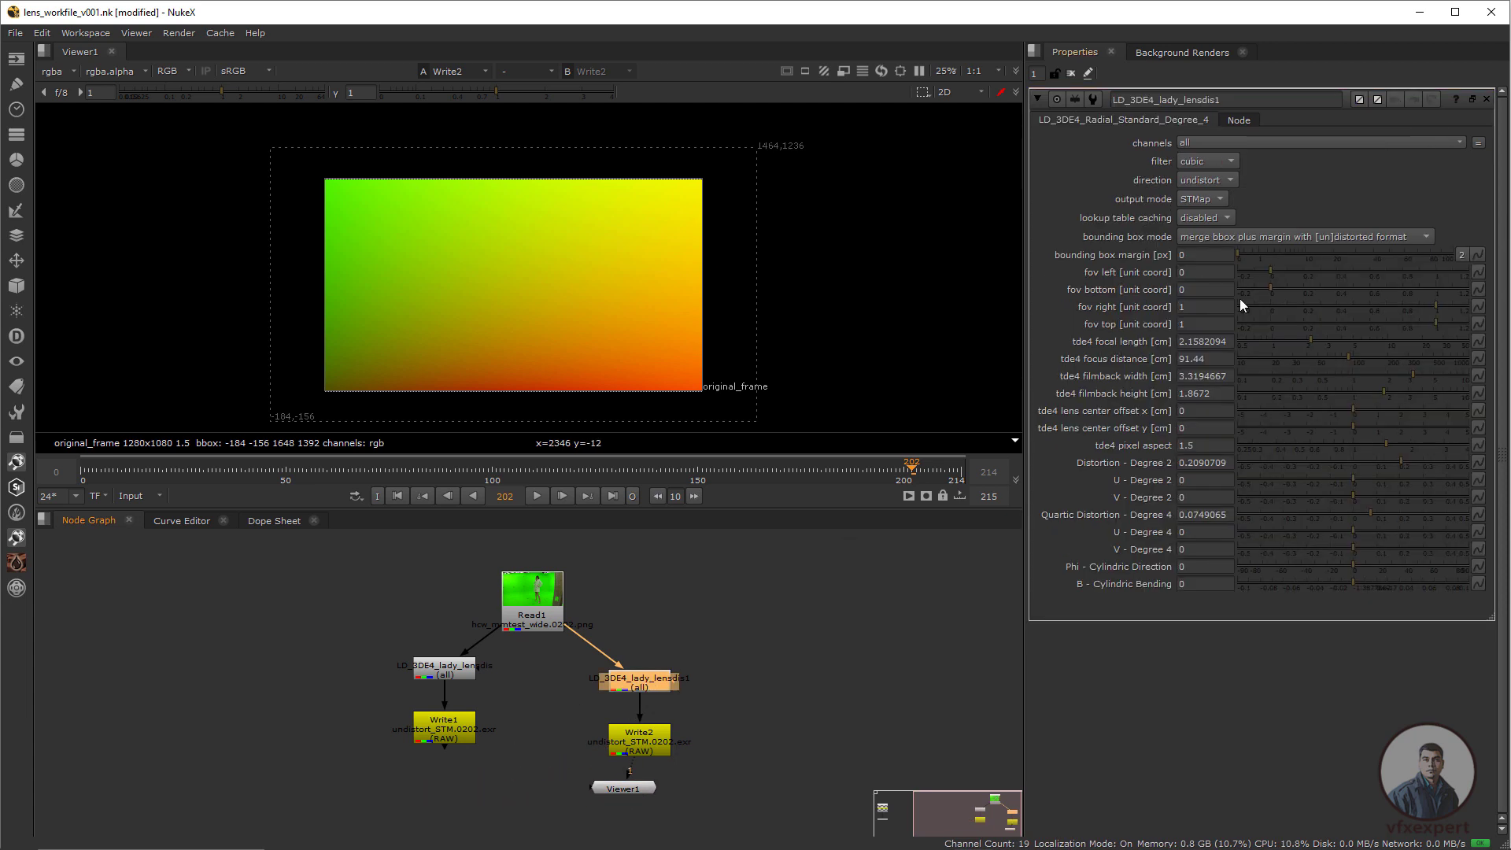
left_click(1203, 179)
left_click(1215, 167)
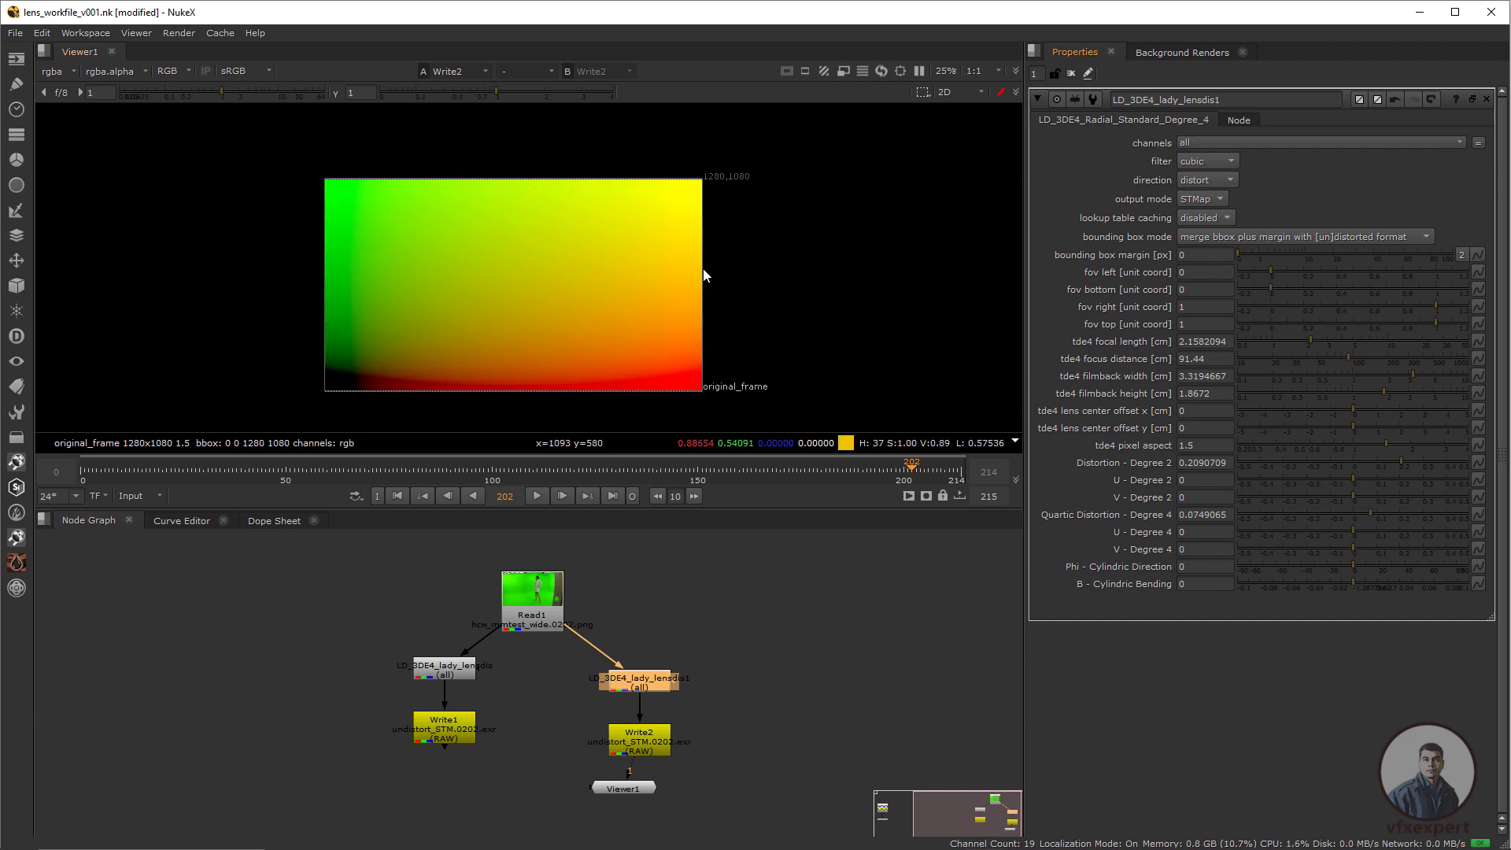
Set Write2's output file to distort_STM.####.exr in the Distort_STM folder.
double_click(642, 748)
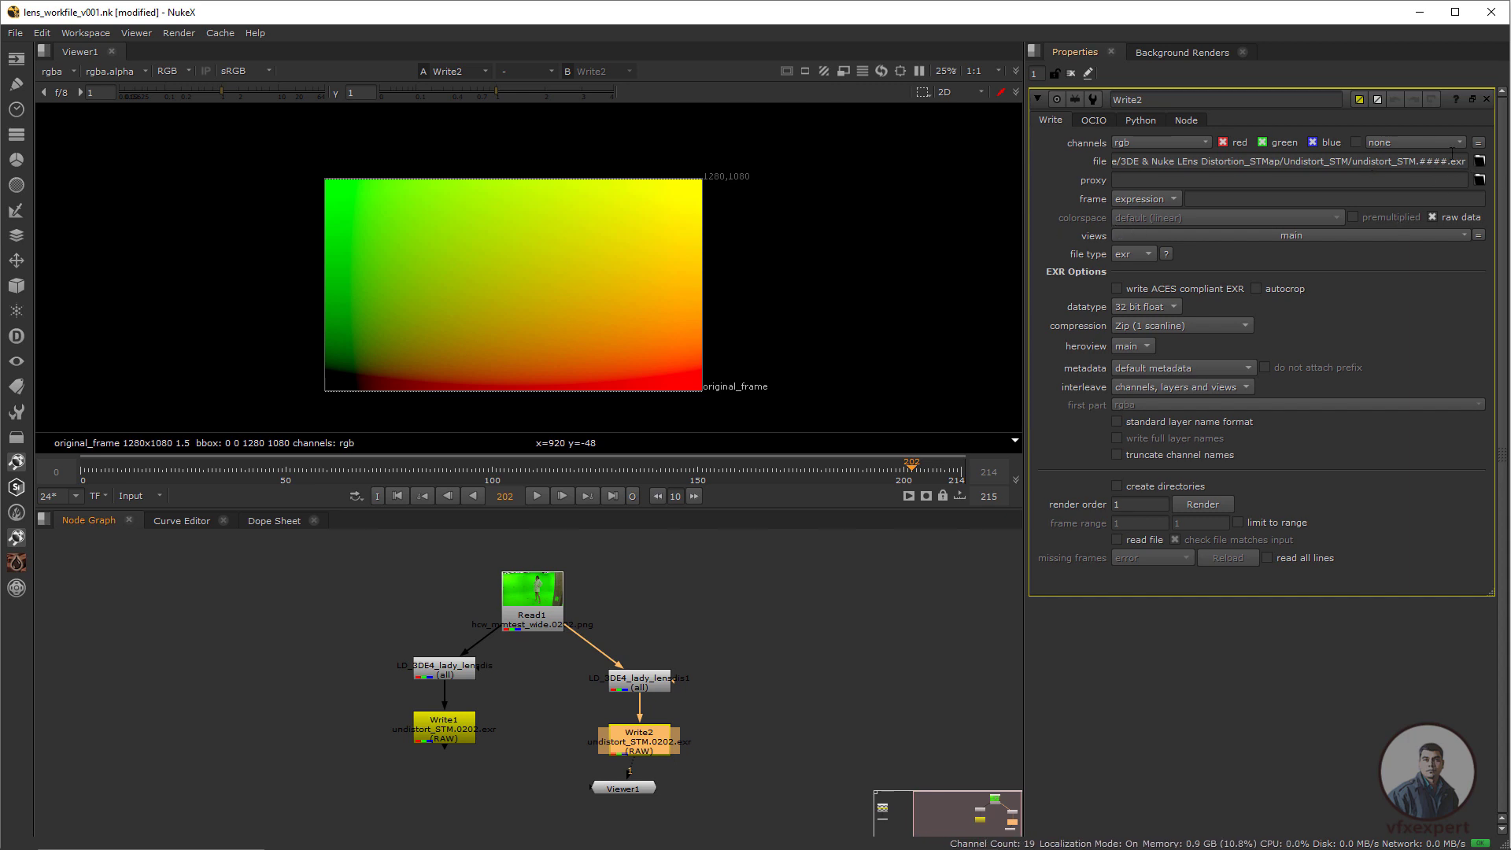
left_click(1480, 161)
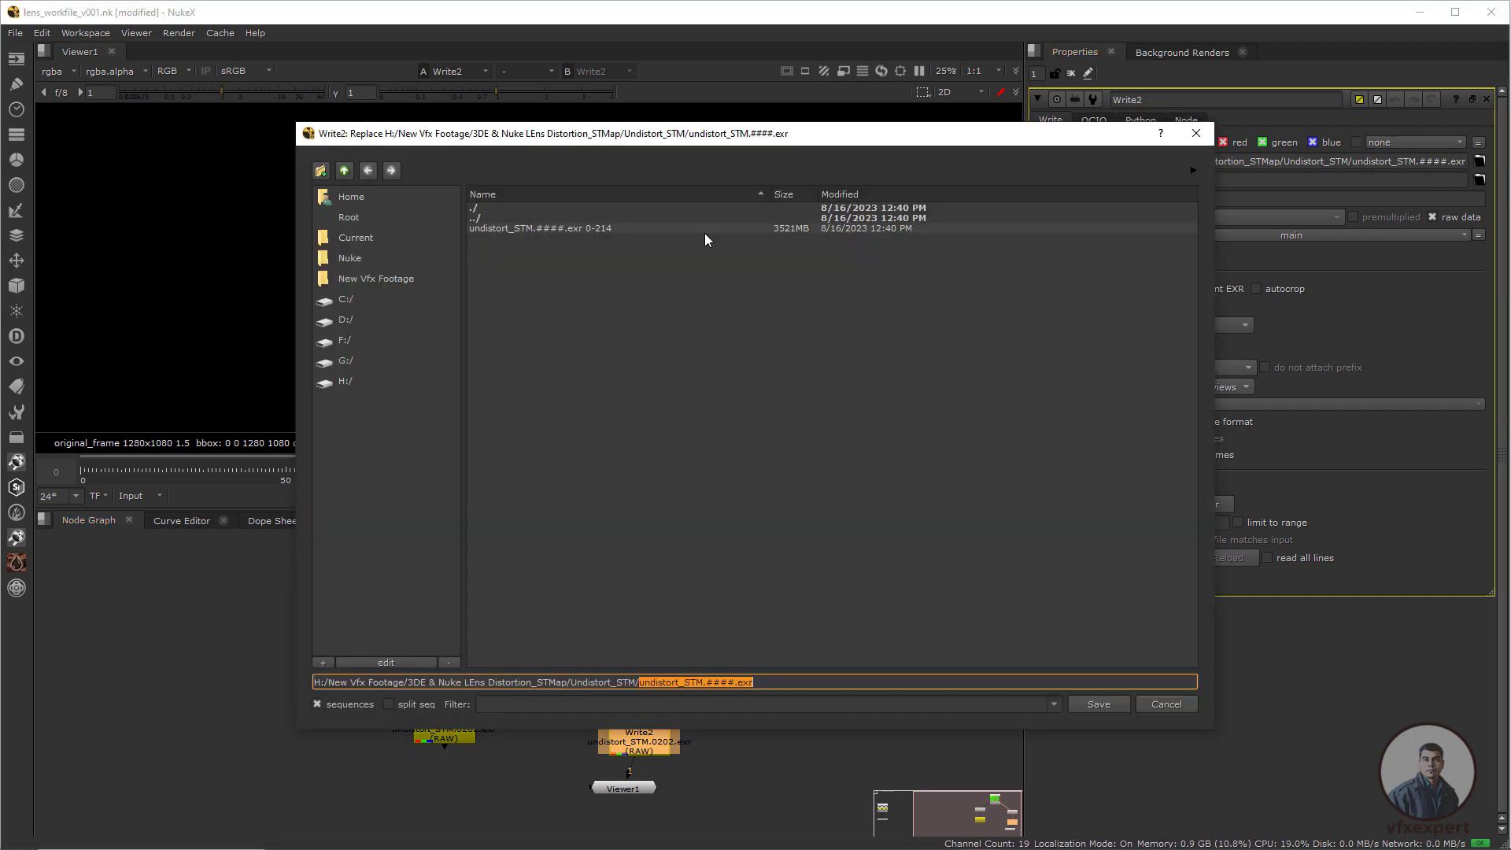
left_click(344, 171)
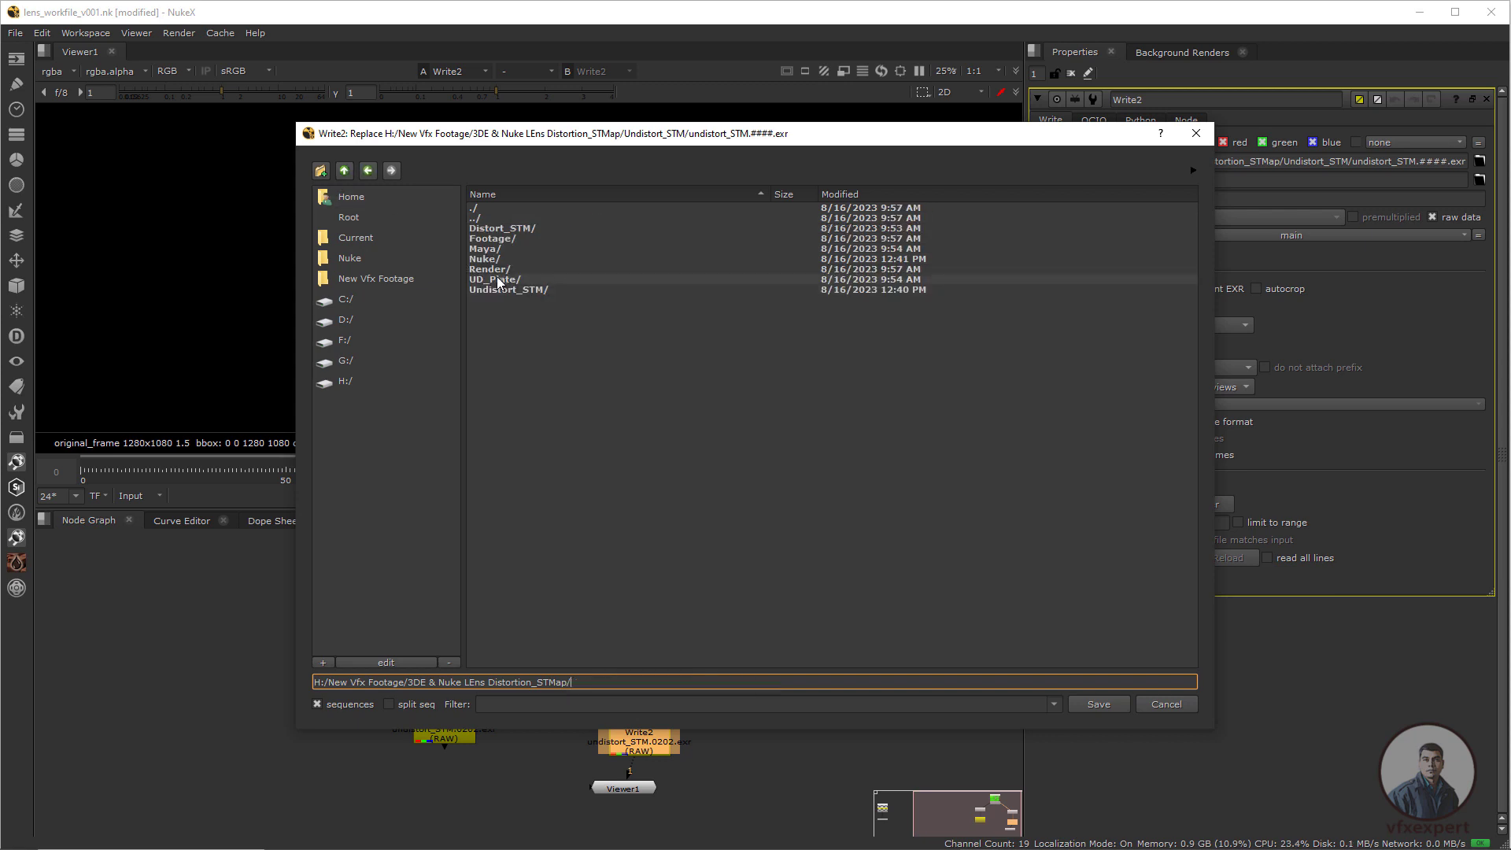
double_click(512, 228)
left_click(658, 682)
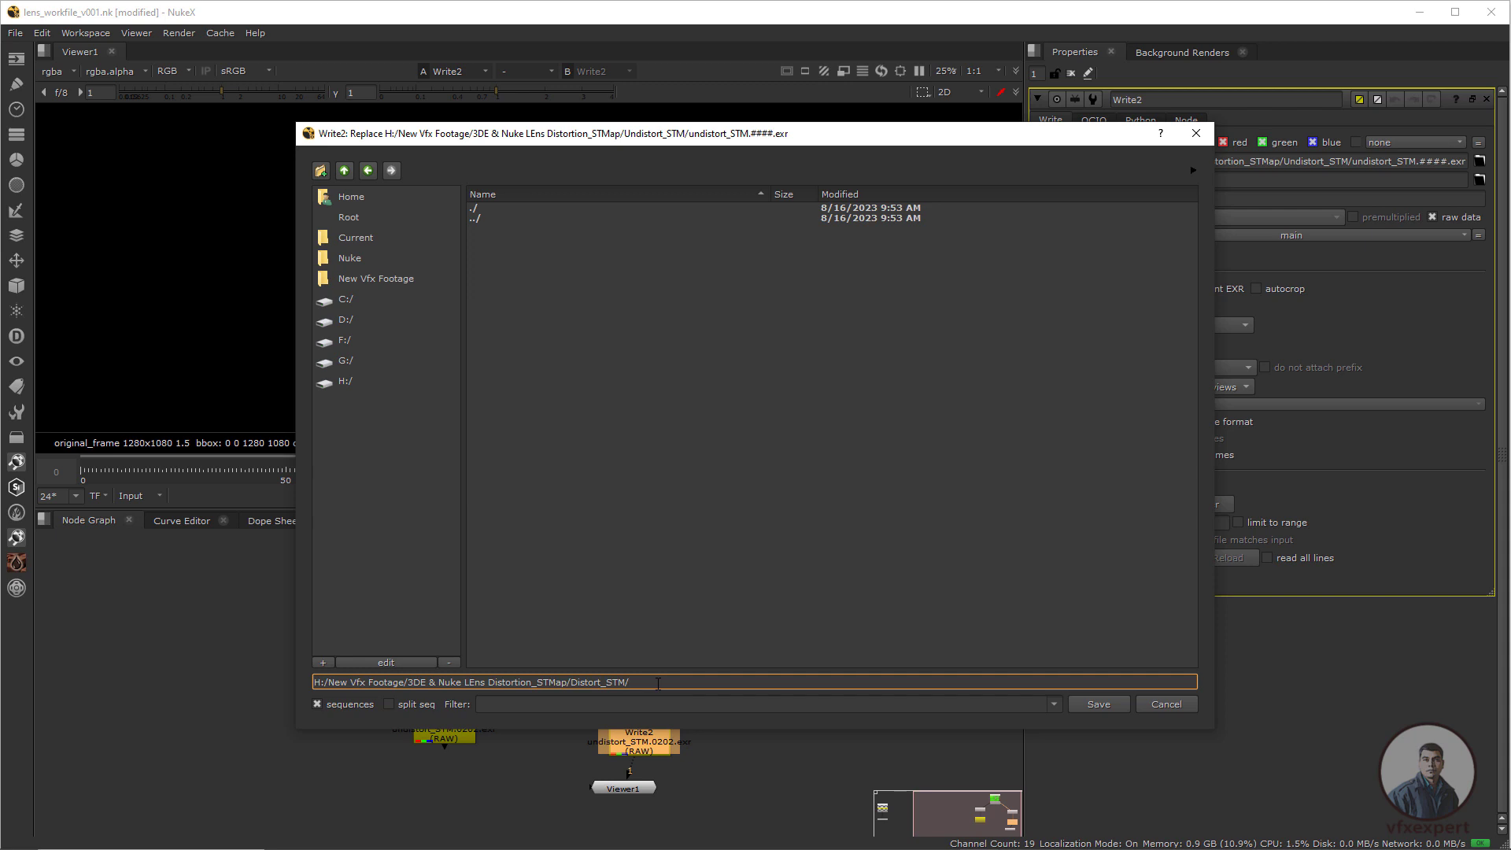
type("distort_ST")
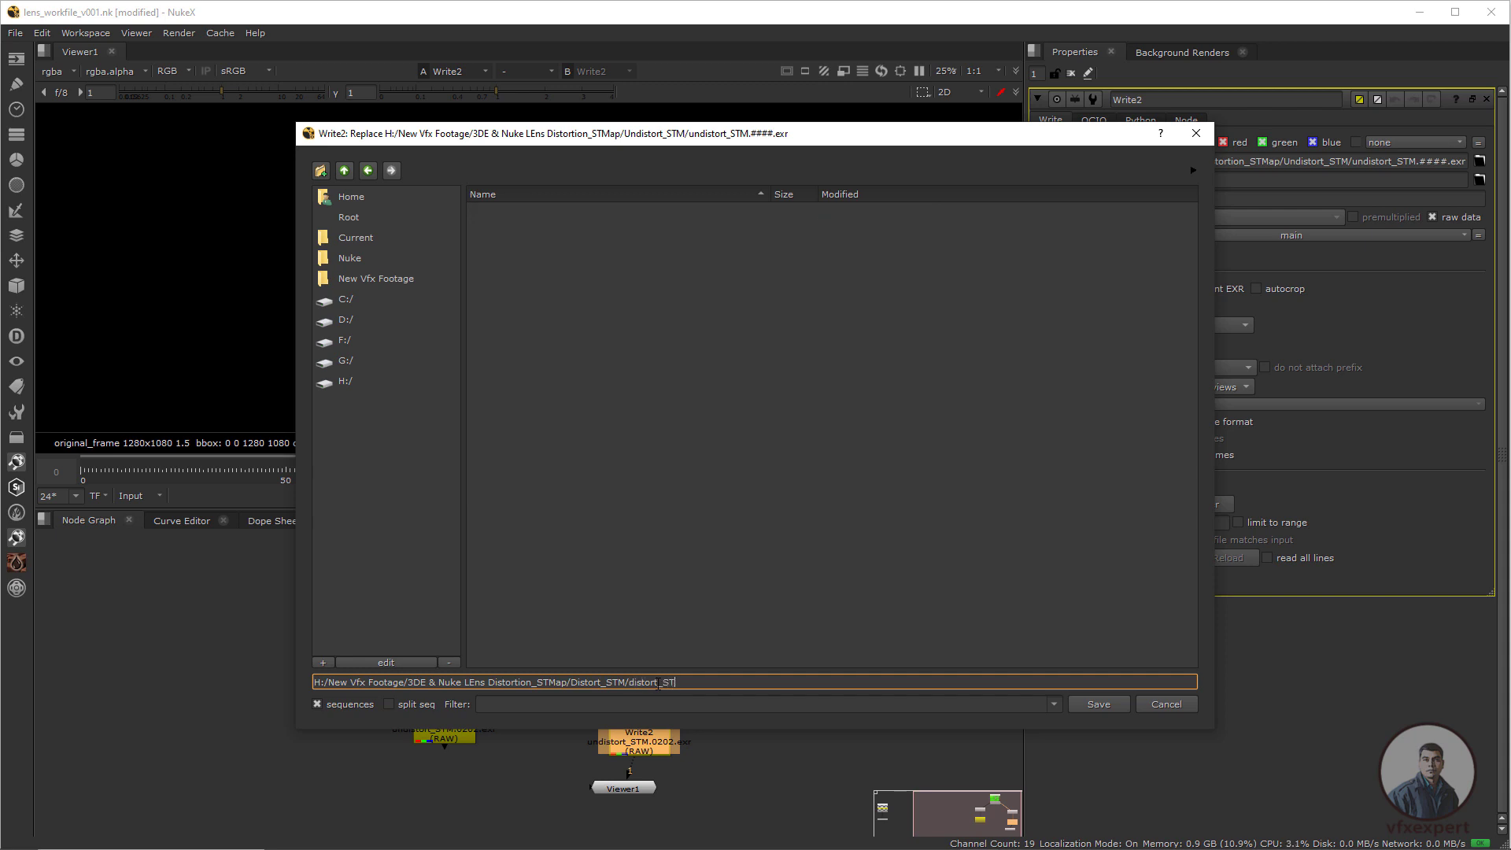
type("M.####.exr")
left_click(1097, 704)
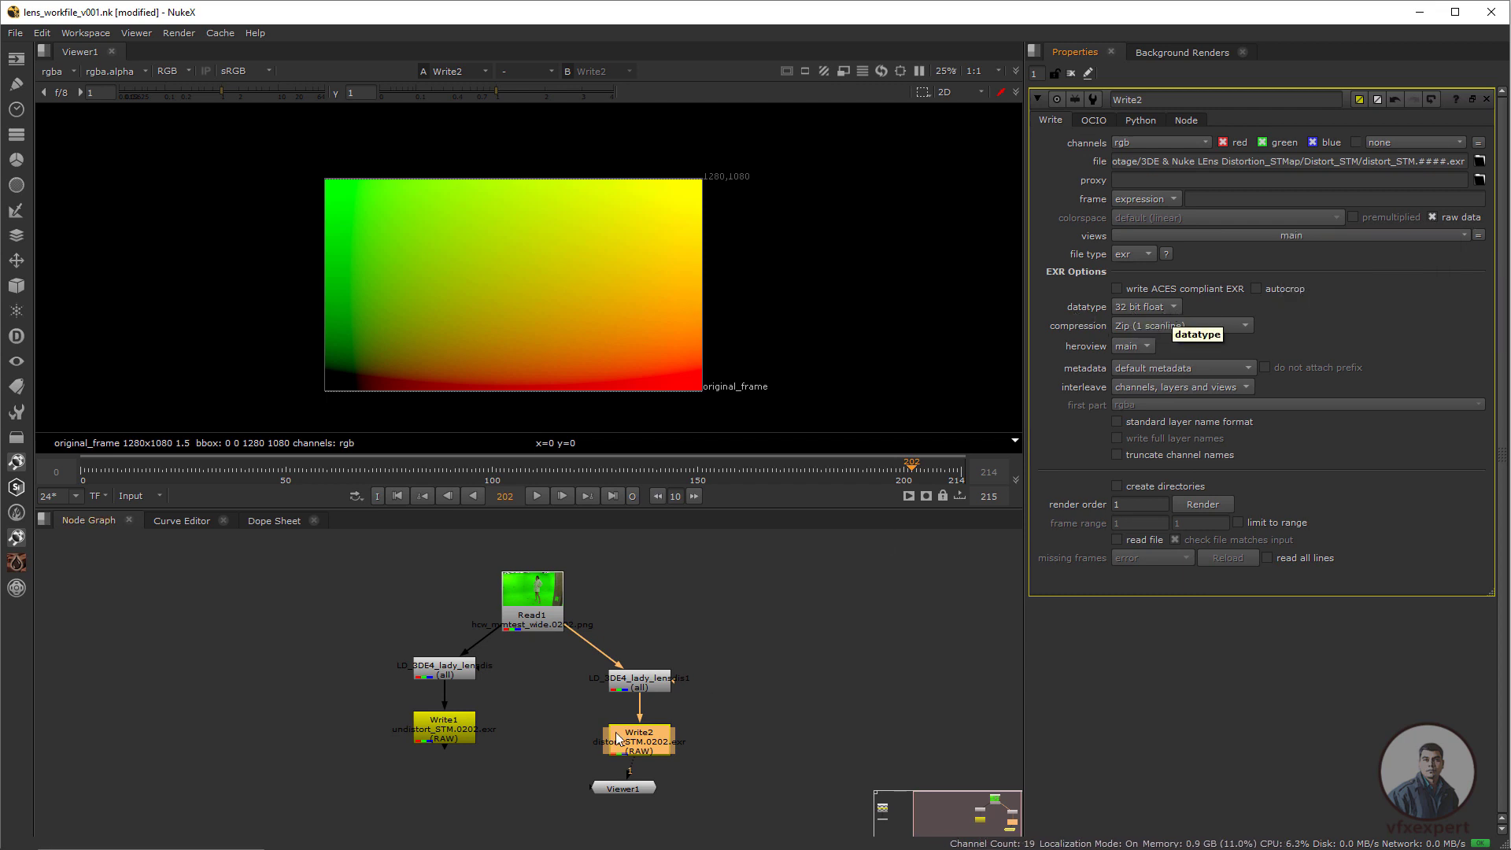
Align the viewer node under Write2 and render the distort STMap sequence over the input frame range 0-214.
left_click_drag(625, 792, 642, 795)
left_click(638, 746)
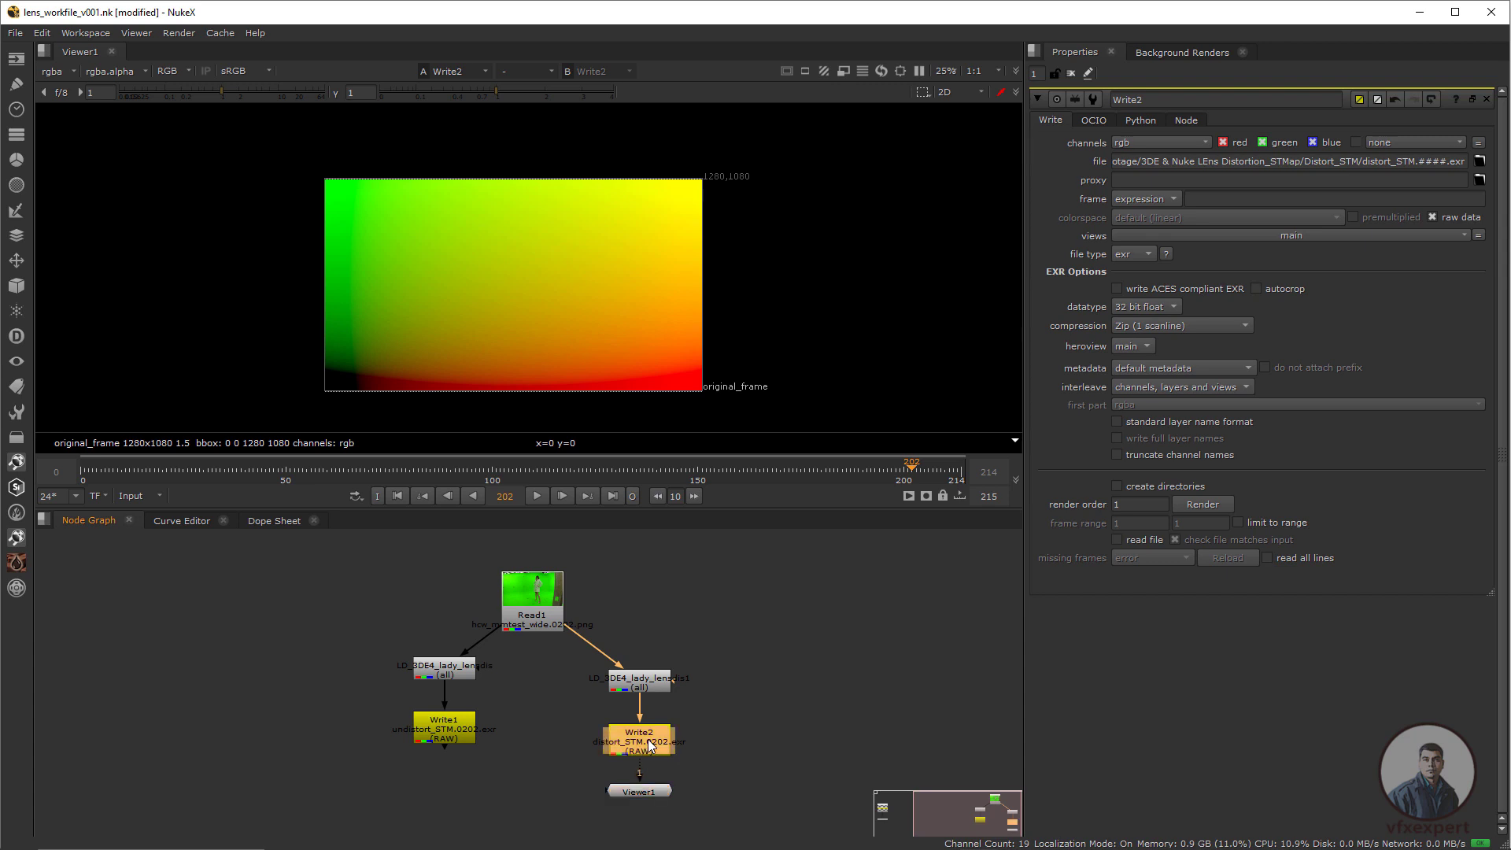
left_click(1202, 503)
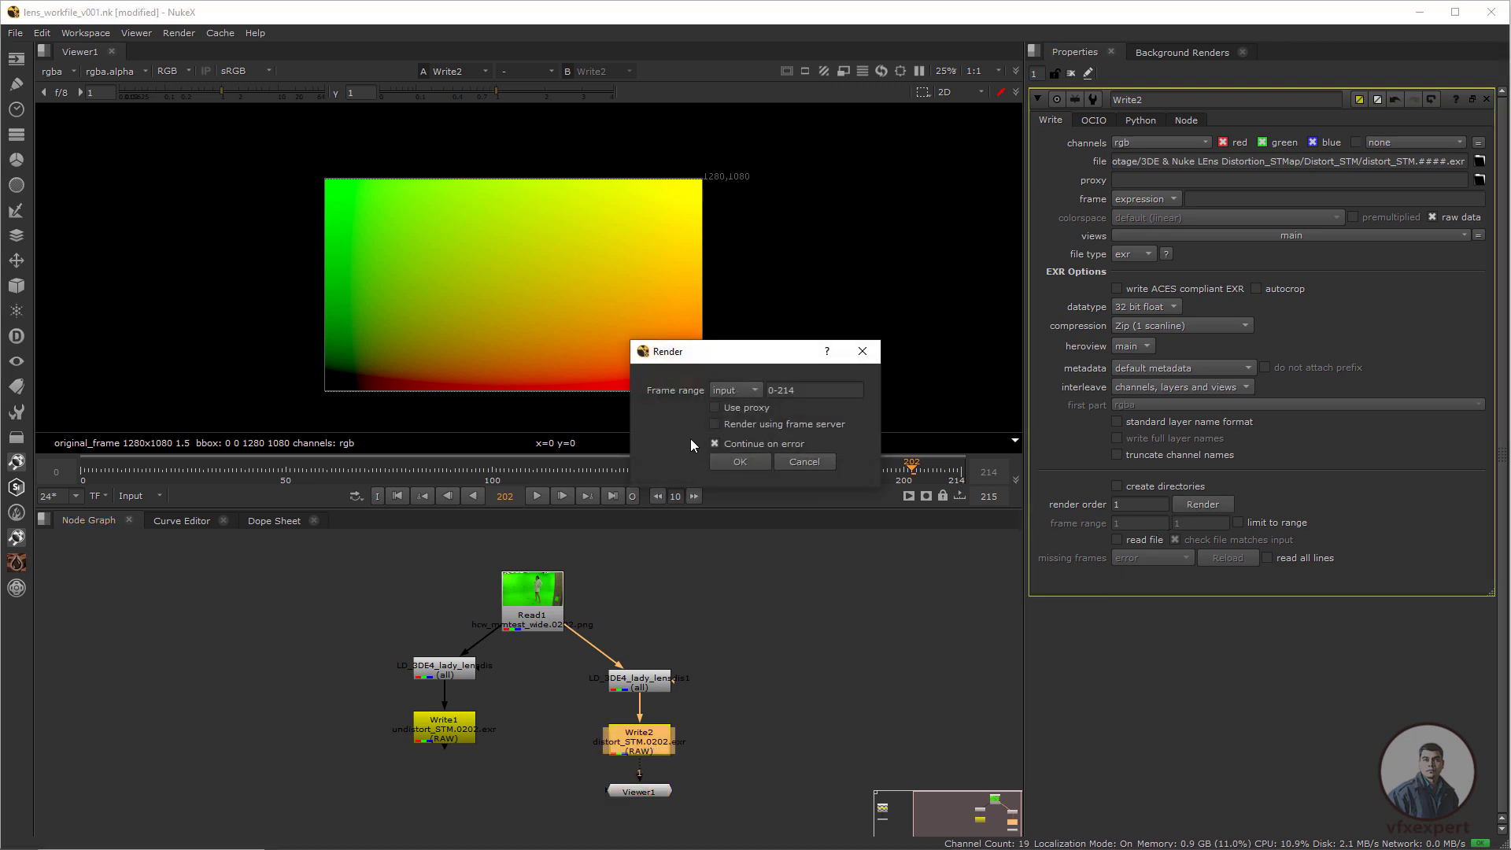
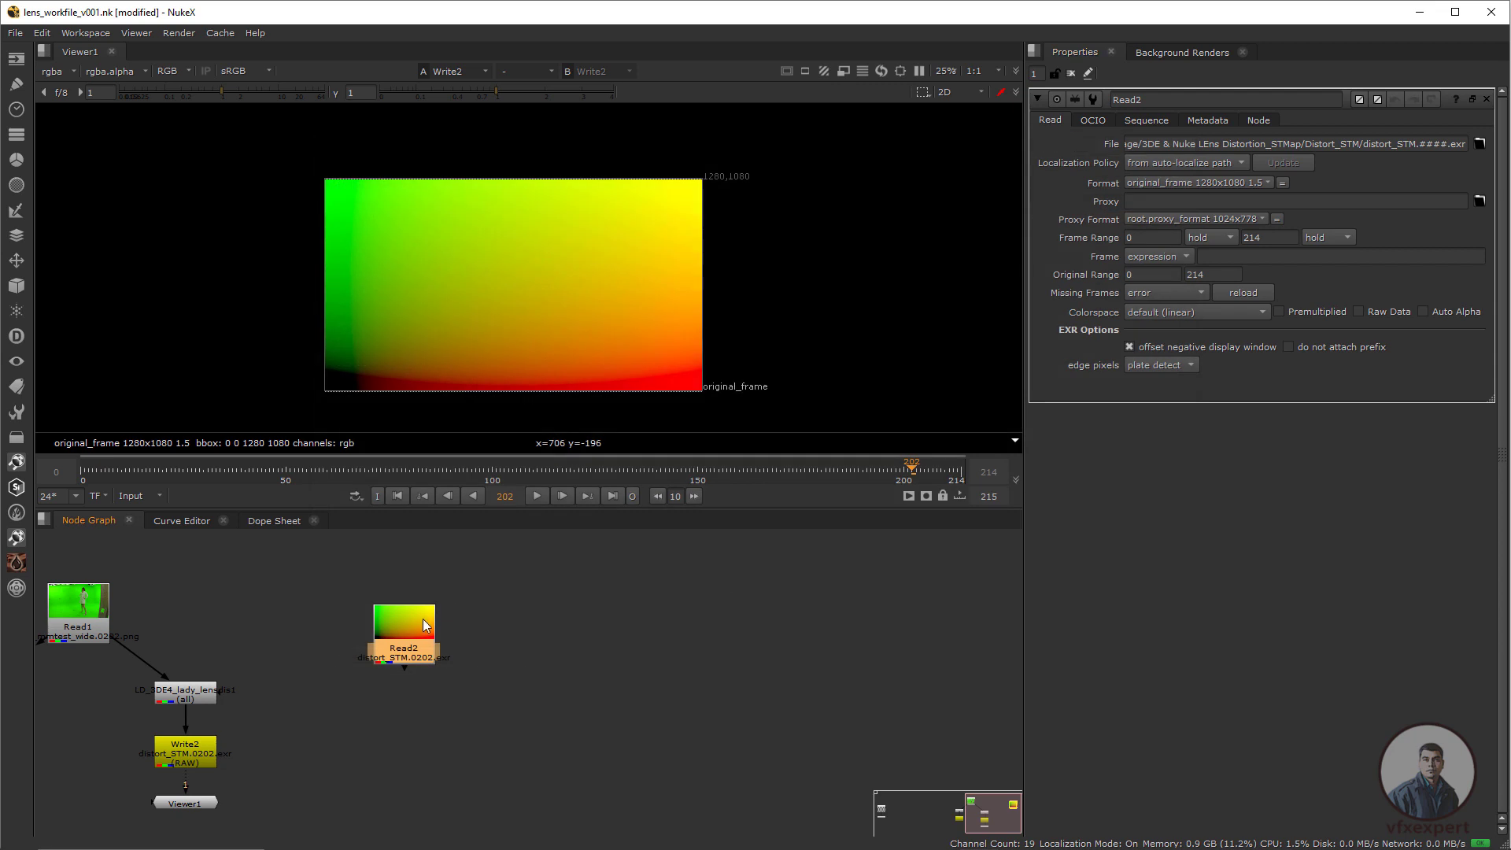
Nudge the distort STMap Read node up and read in the undistort_STM.####.exr sequence from the Undistort_STM folder.
mouse_move(424, 620)
left_mouse_down()
mouse_move(464, 582)
mouse_move(422, 604)
left_mouse_up()
left_click(510, 614)
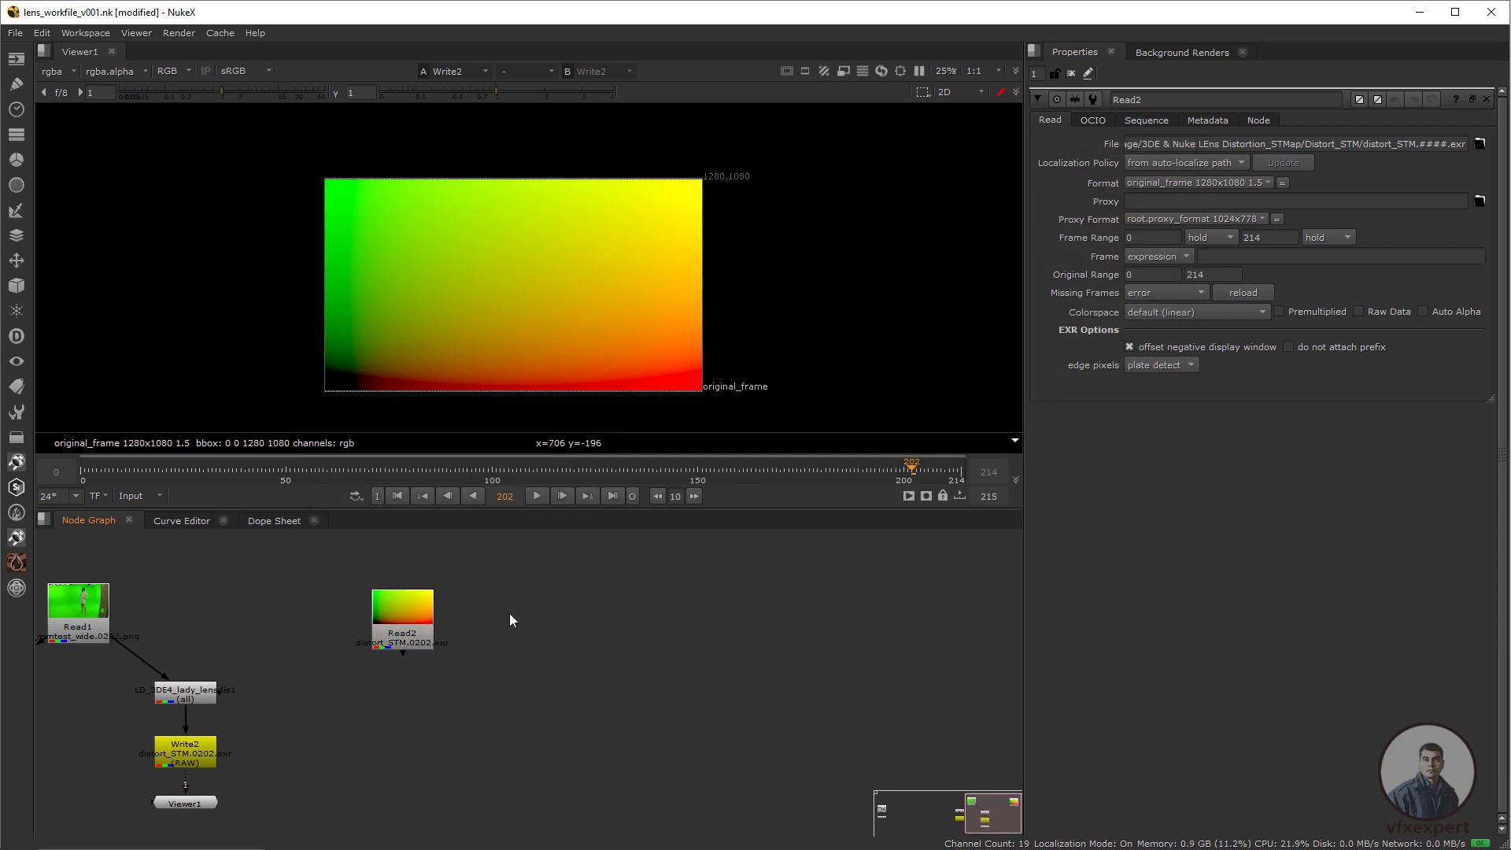
key("r")
left_click(344, 171)
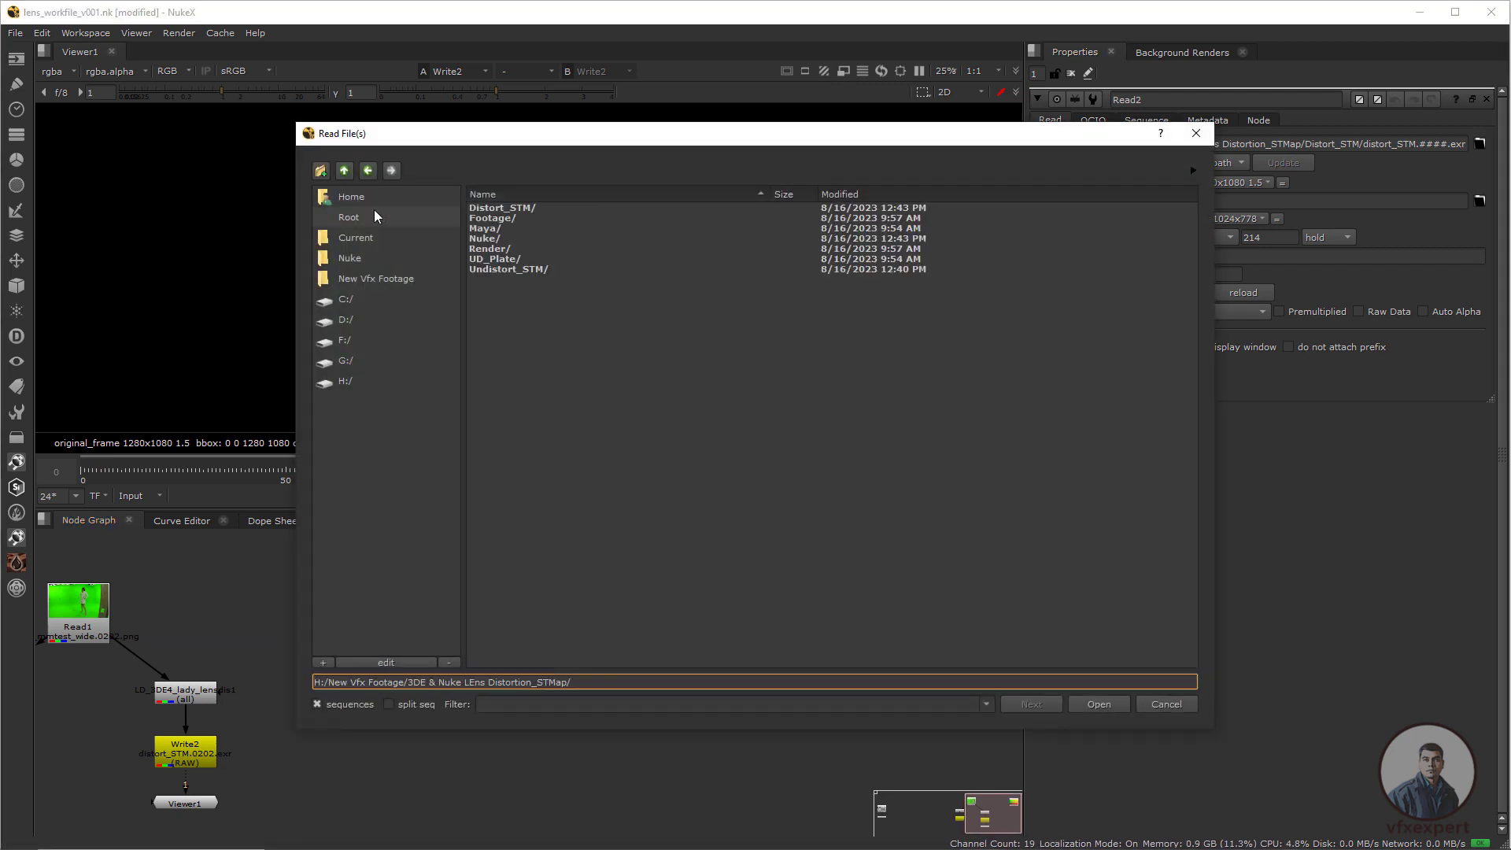
double_click(516, 269)
left_click(543, 209)
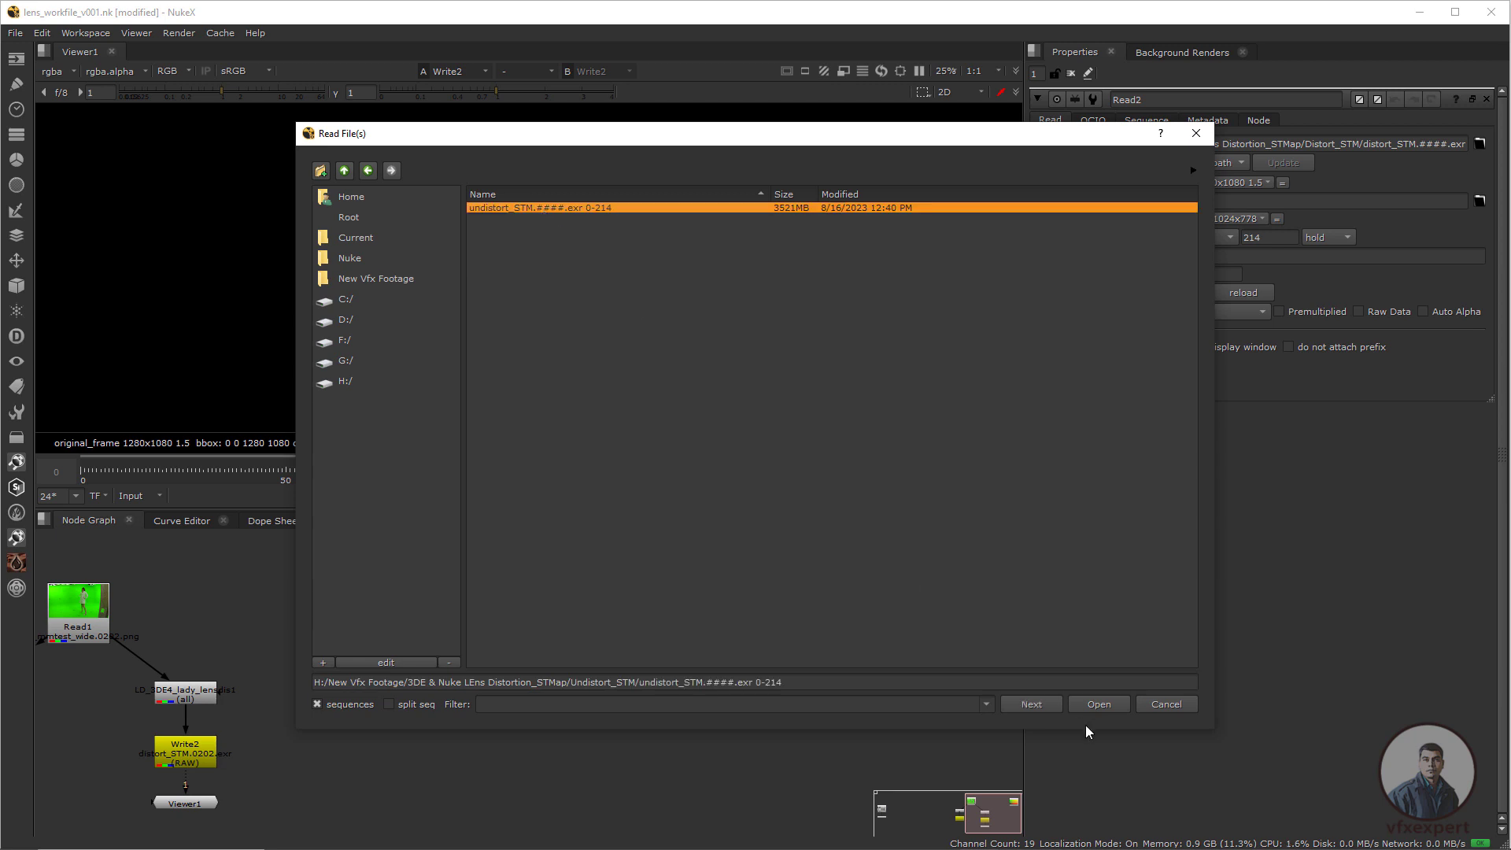
left_click(1099, 705)
Duplicate the original plate's Read1 node beside the two STMap Read nodes.
scroll(540, 645, "down", 2)
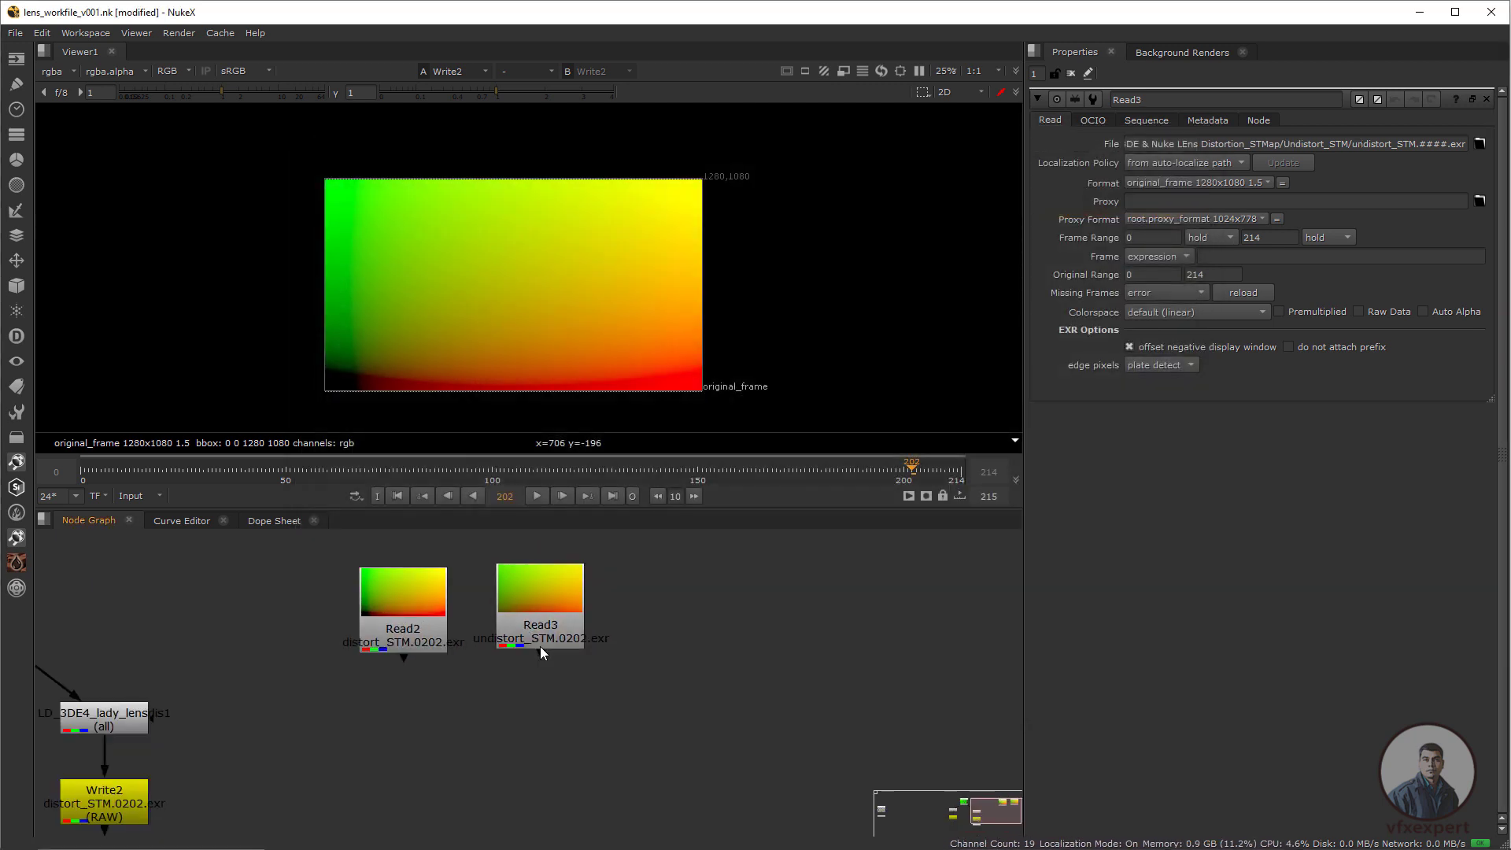
middle_click_drag(540, 645, 578, 661)
left_click(84, 639)
middle_click_drag(495, 709, 454, 700)
left_click(697, 625)
key("ctrl+v")
middle_click_drag(597, 667, 493, 695)
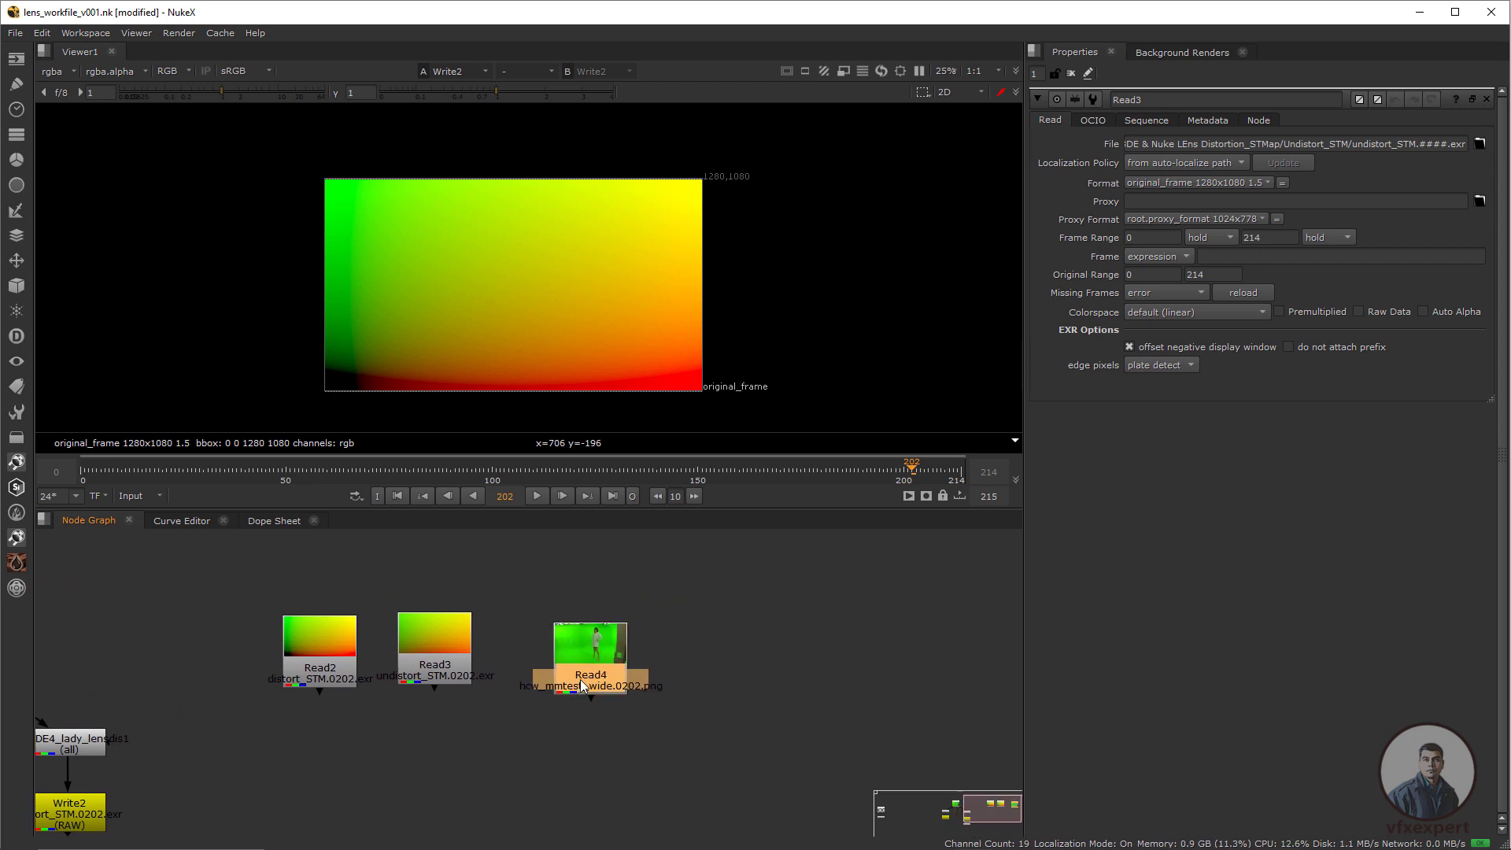
Space out the two STMap Read nodes and the duplicated plate, and show the duplicated plate in the viewer.
left_click_drag(579, 679, 592, 673)
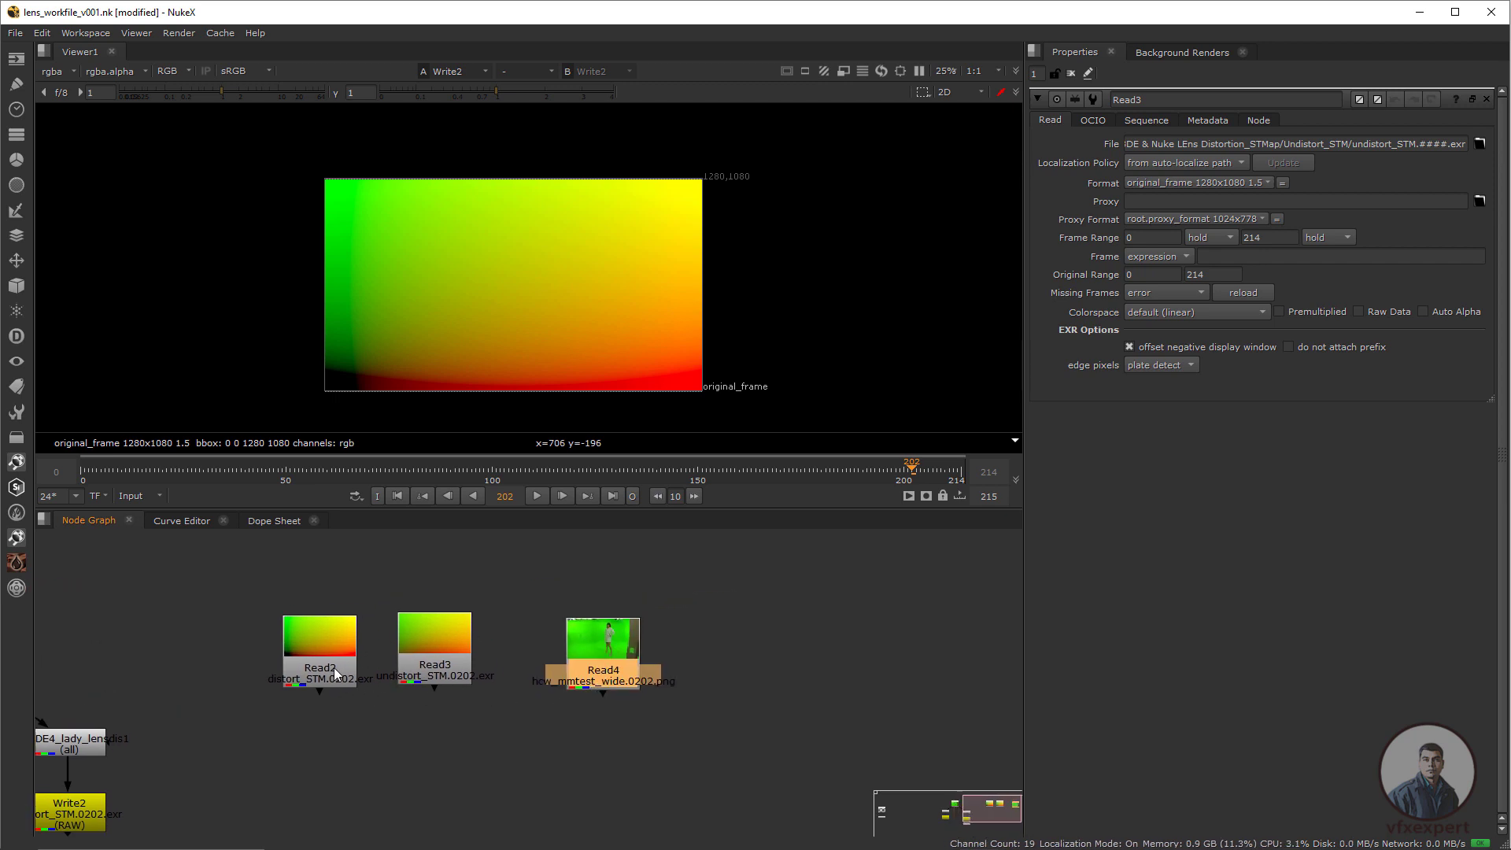
left_click_drag(334, 667, 303, 662)
left_click_drag(455, 656, 406, 642)
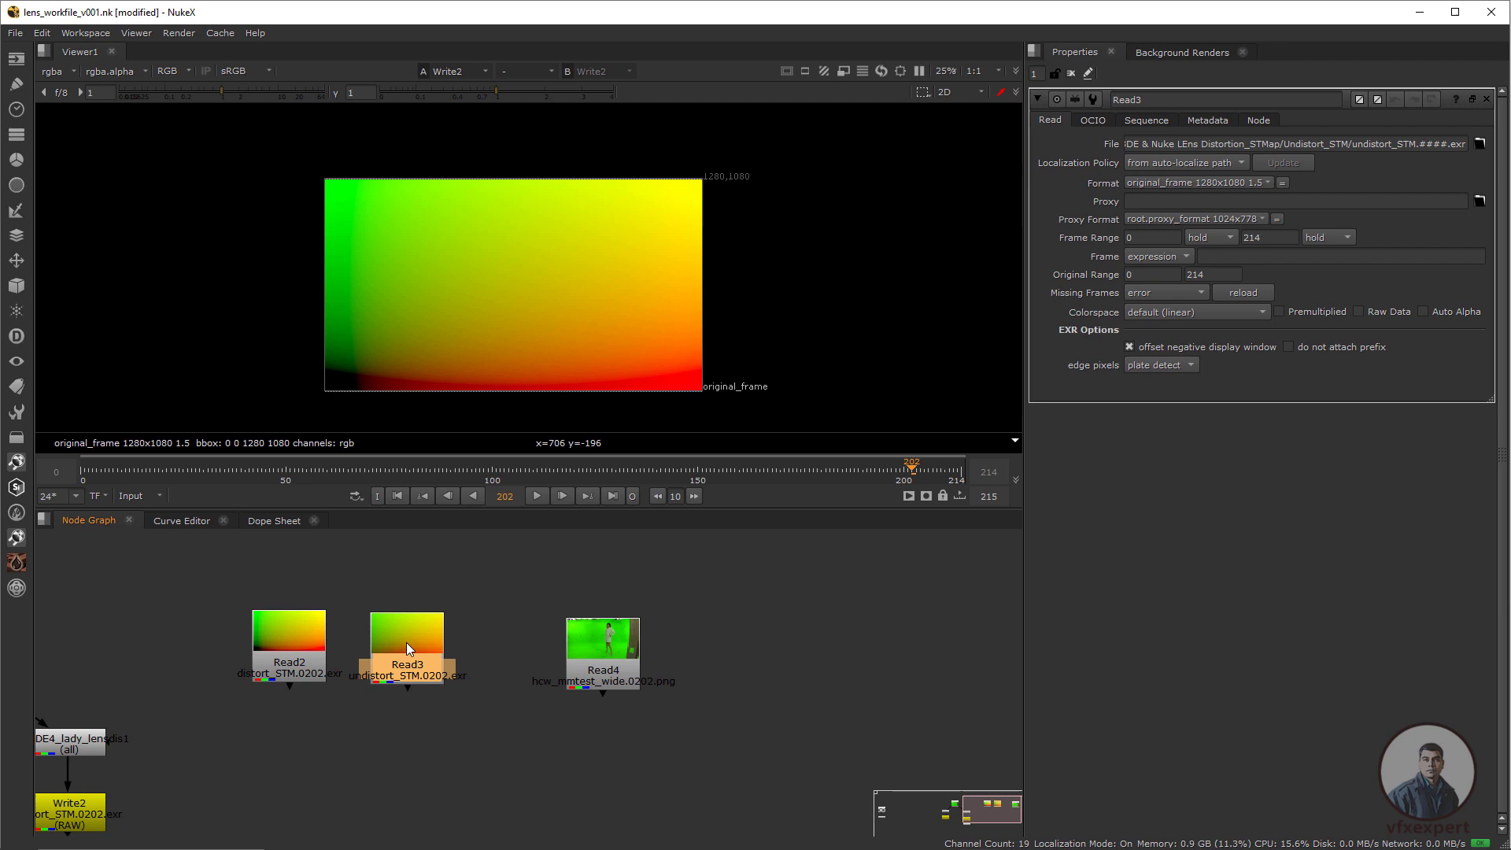
left_click(583, 658)
key("1")
scroll(527, 721, "down", 3)
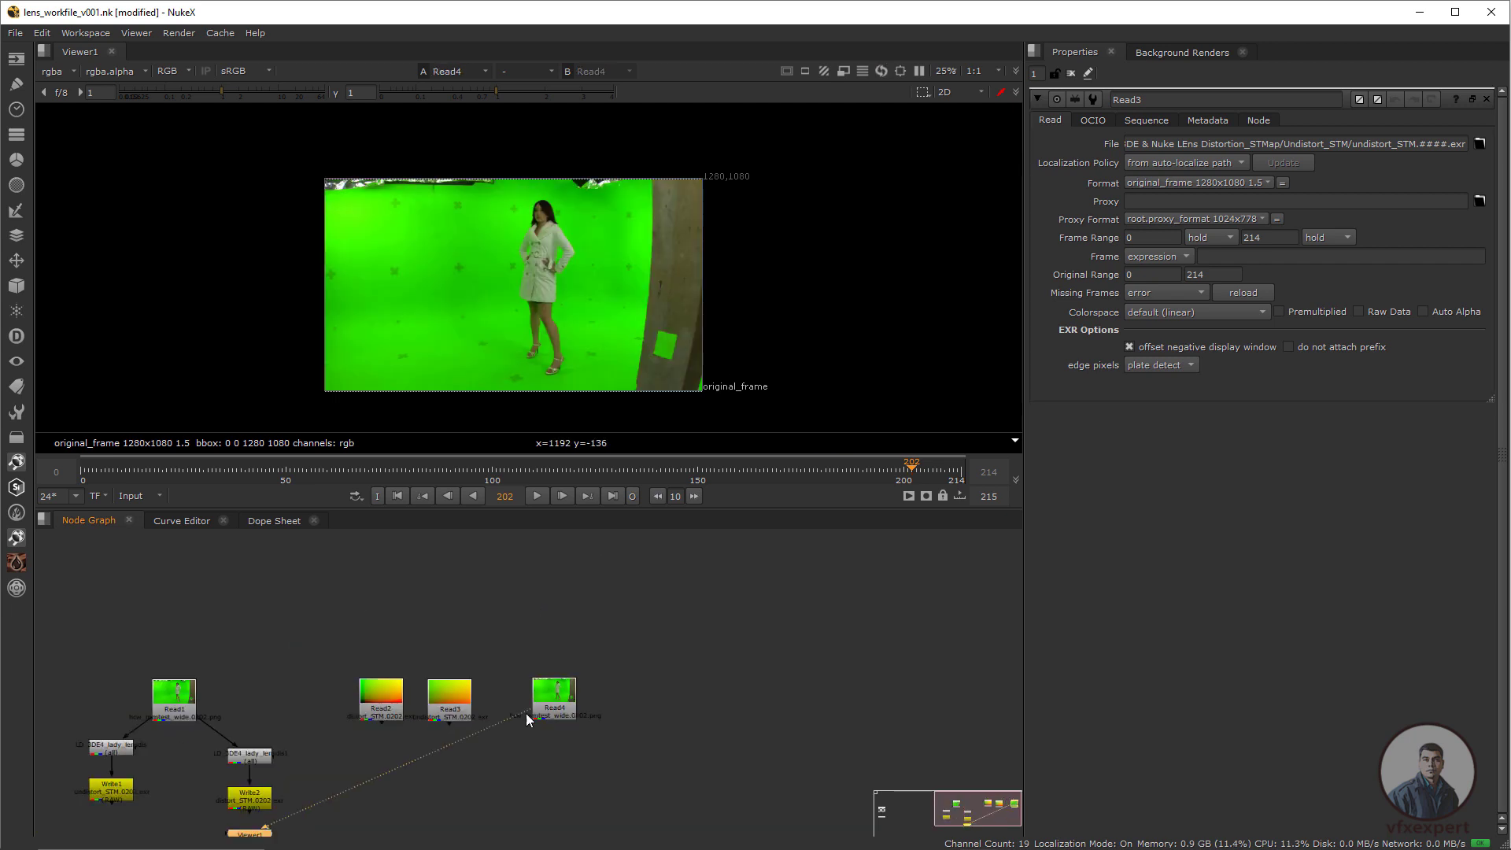
Place the viewer node under Read4 and insert an STMap node between the plate and the viewer.
left_click_drag(250, 832, 565, 691)
scroll(564, 691, "up", 5)
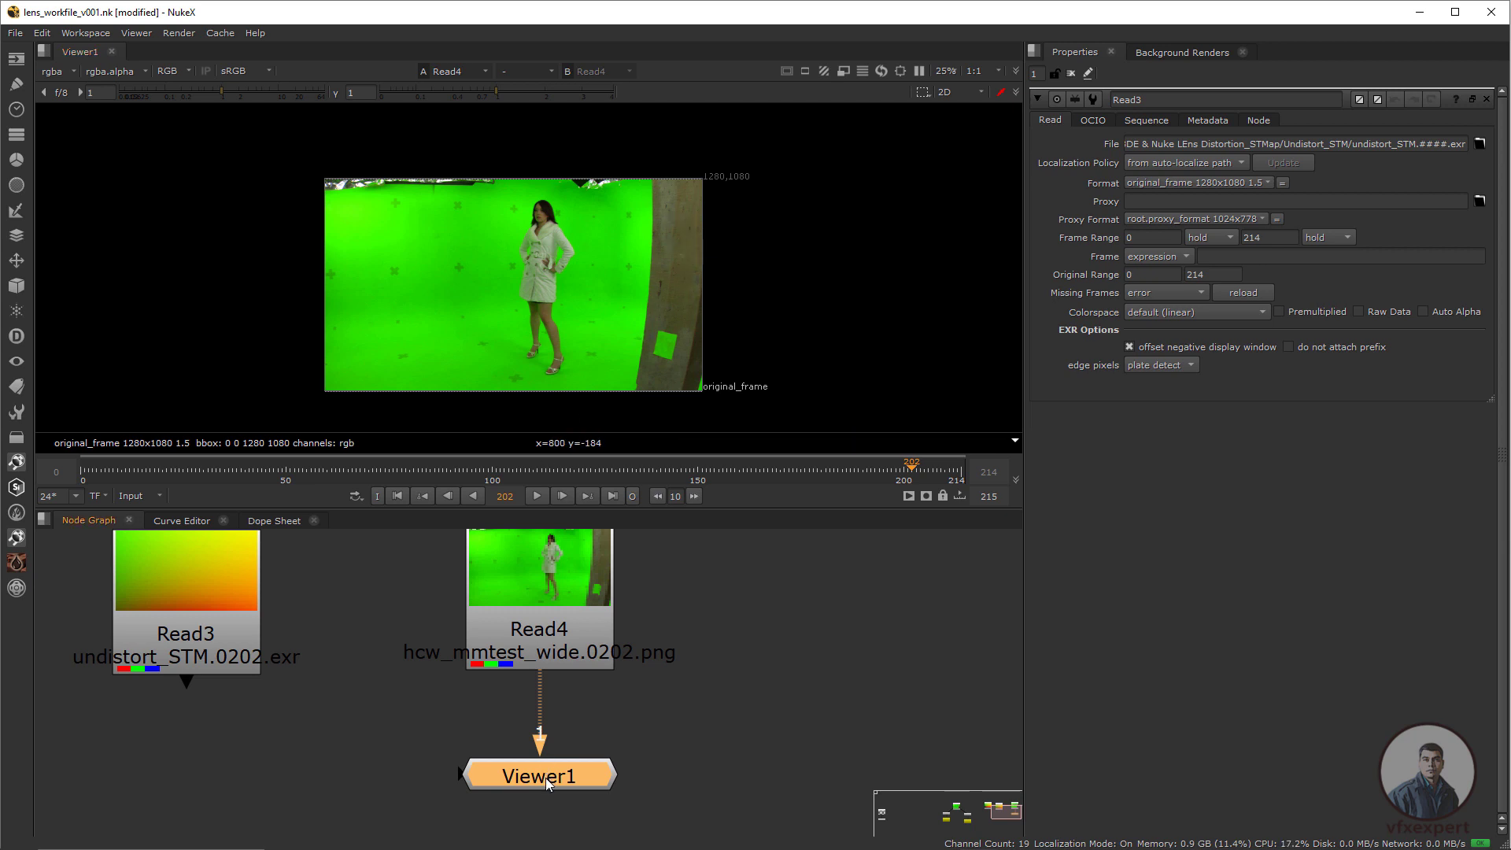
left_click(543, 599)
scroll(543, 599, "down", 1)
key("Tab")
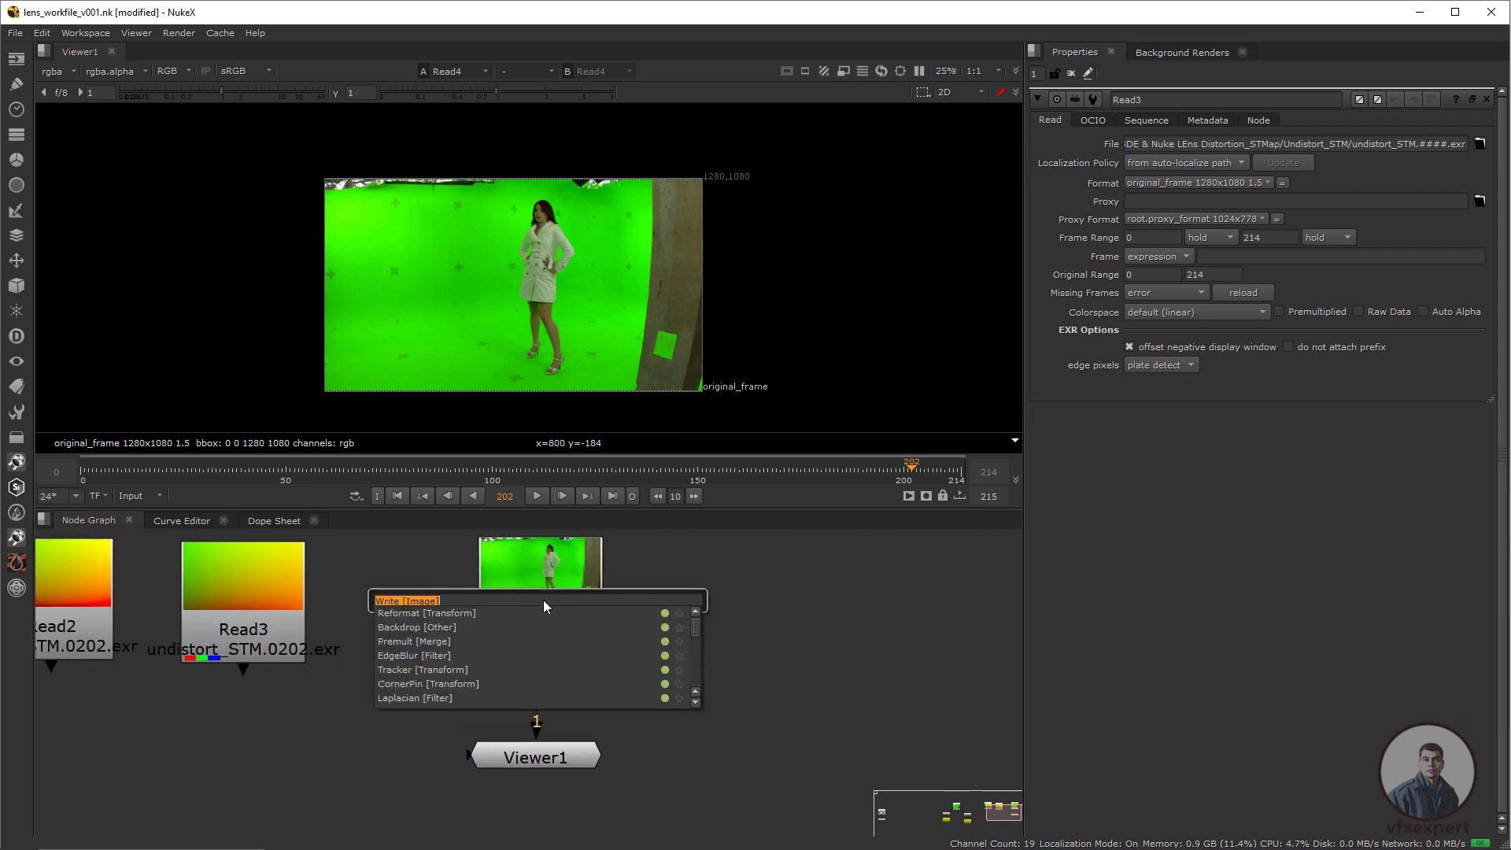
type("stm")
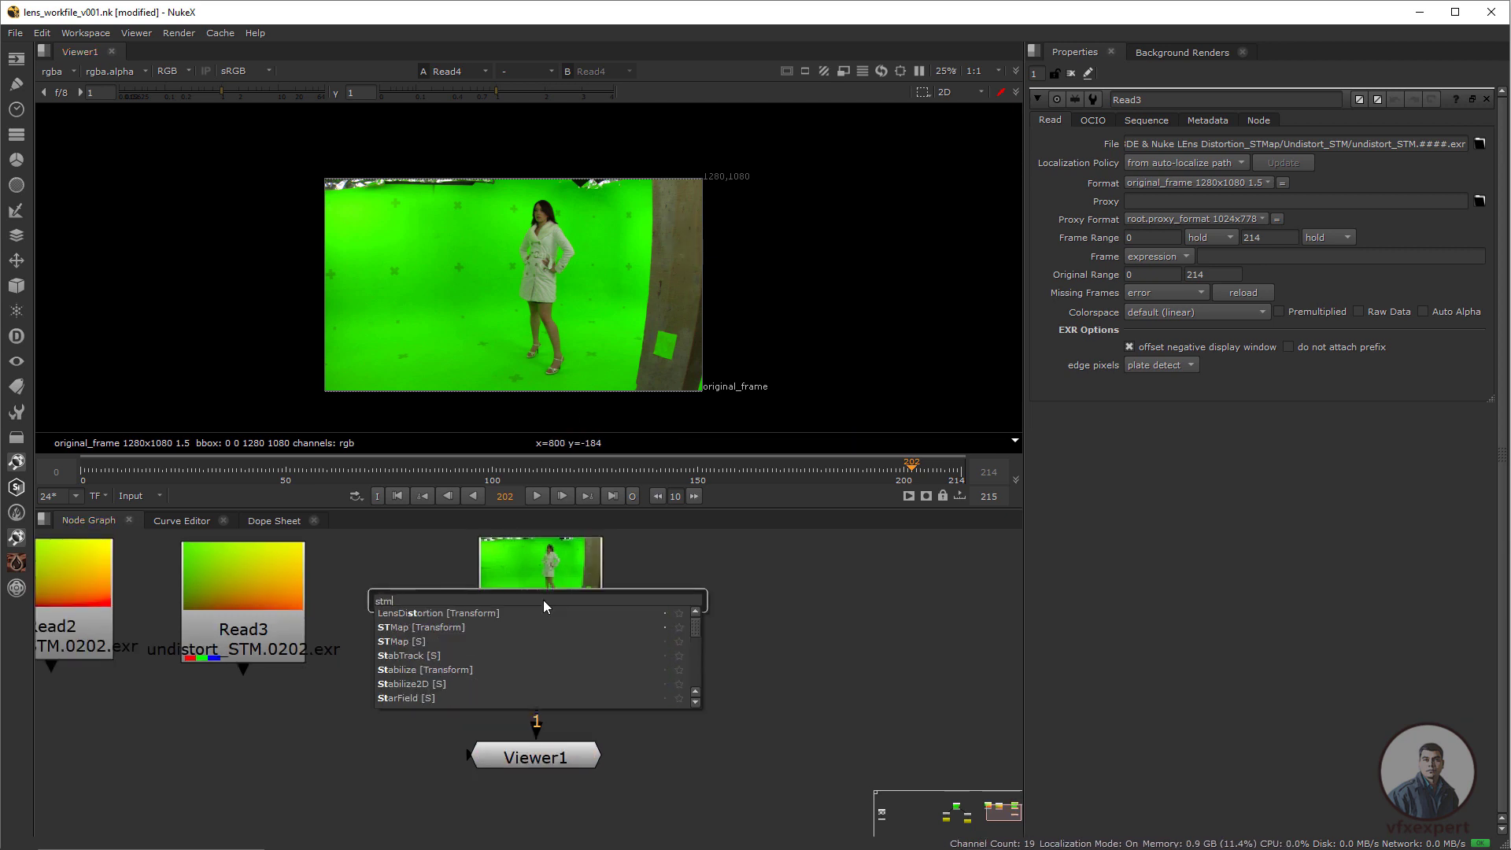
left_click(407, 617)
left_click_drag(555, 692, 556, 757)
Move the undistort STMap node Read3 beside STMap1 and connect it to the stmap input.
left_click_drag(541, 679, 440, 696)
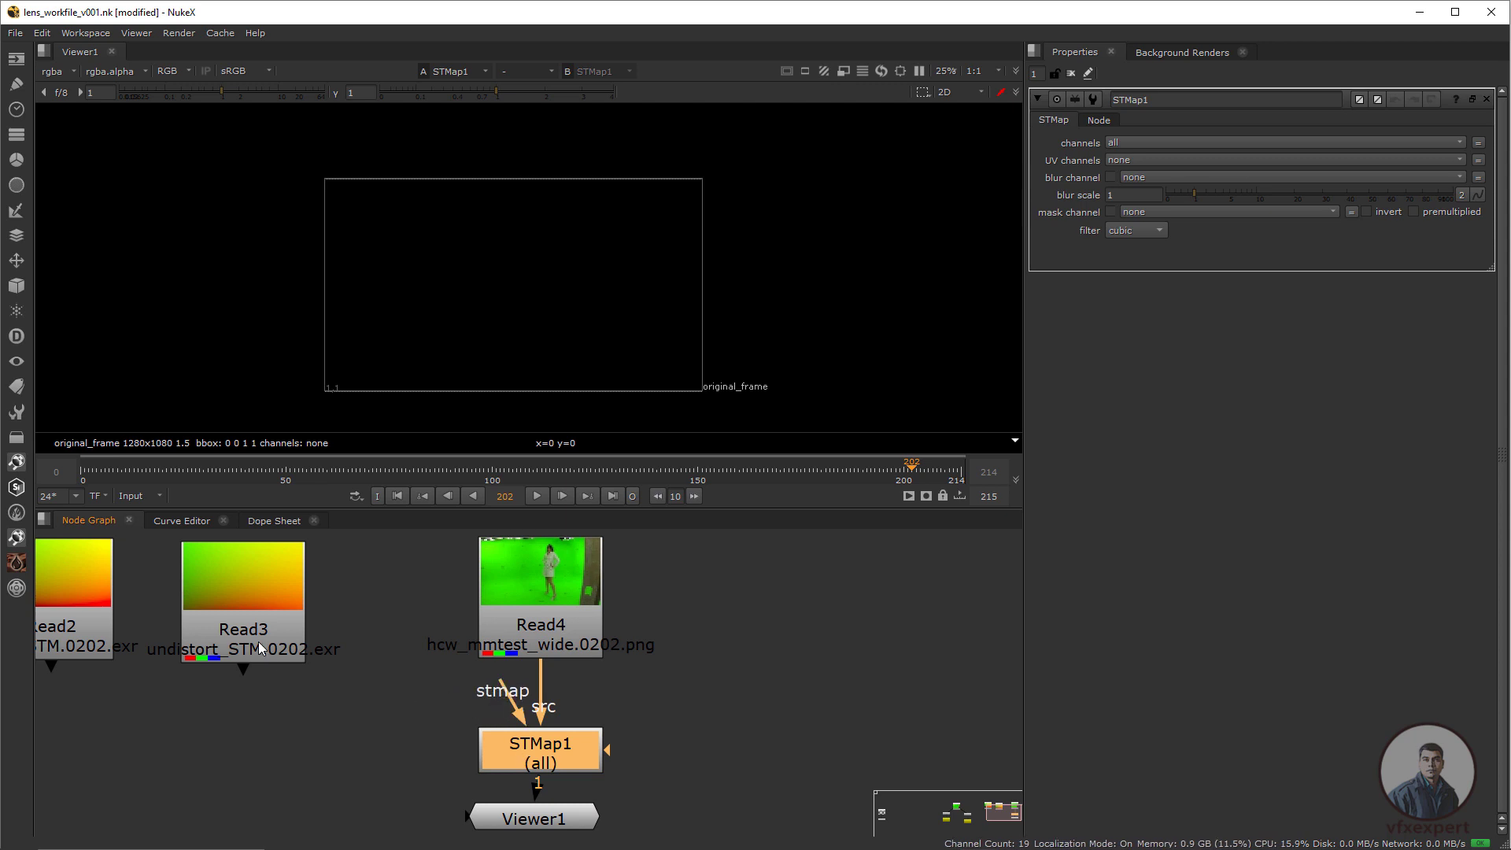
left_click_drag(258, 641, 282, 725)
left_click_drag(507, 693, 315, 801)
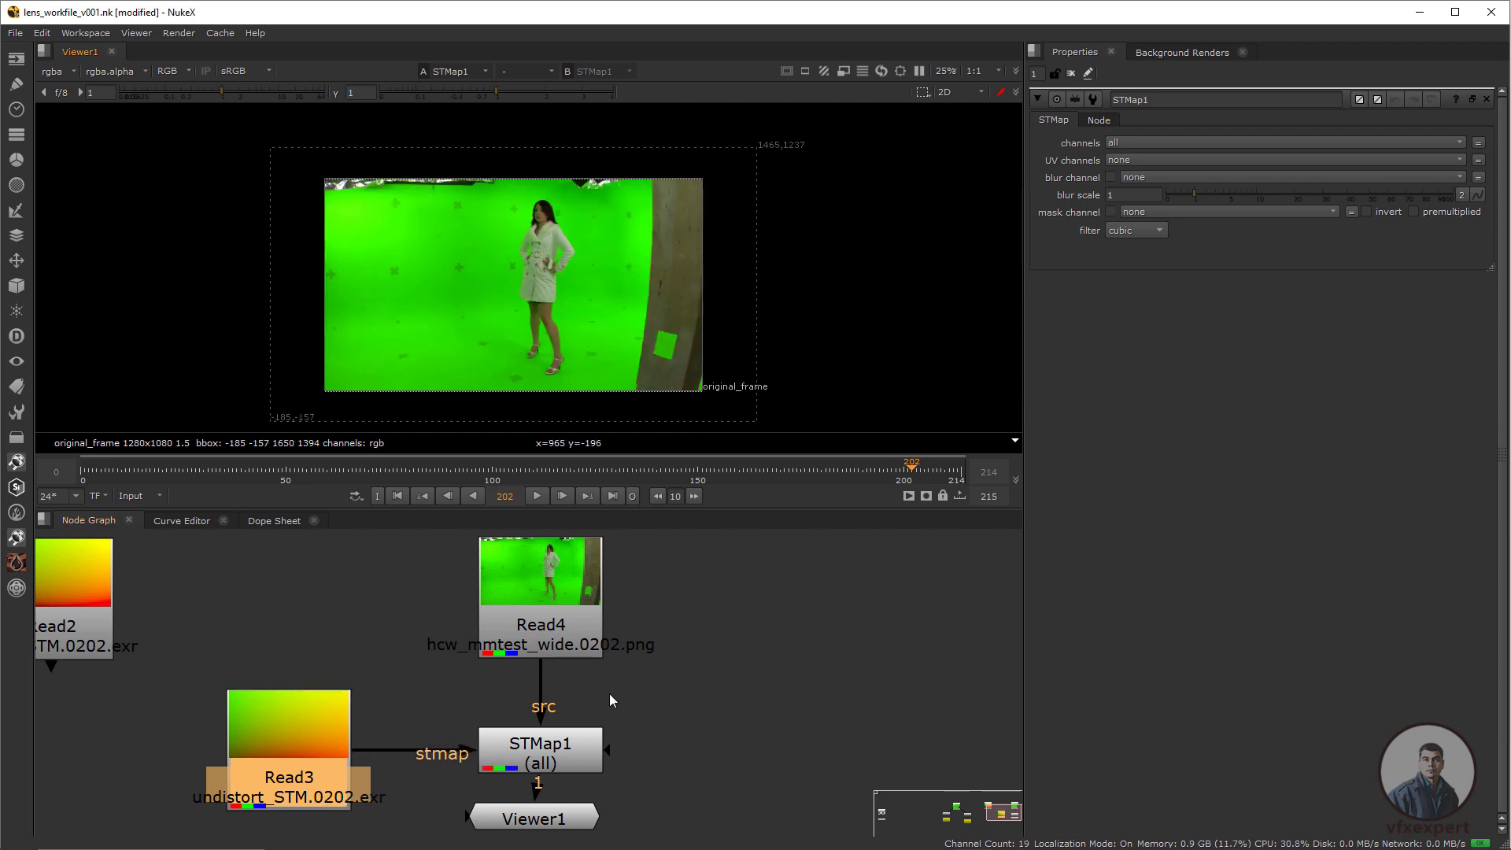
middle_click_drag(609, 692, 605, 684)
Set the UV channels of STMap1 to rgb so the undistort map is applied to the plate.
left_click(569, 810)
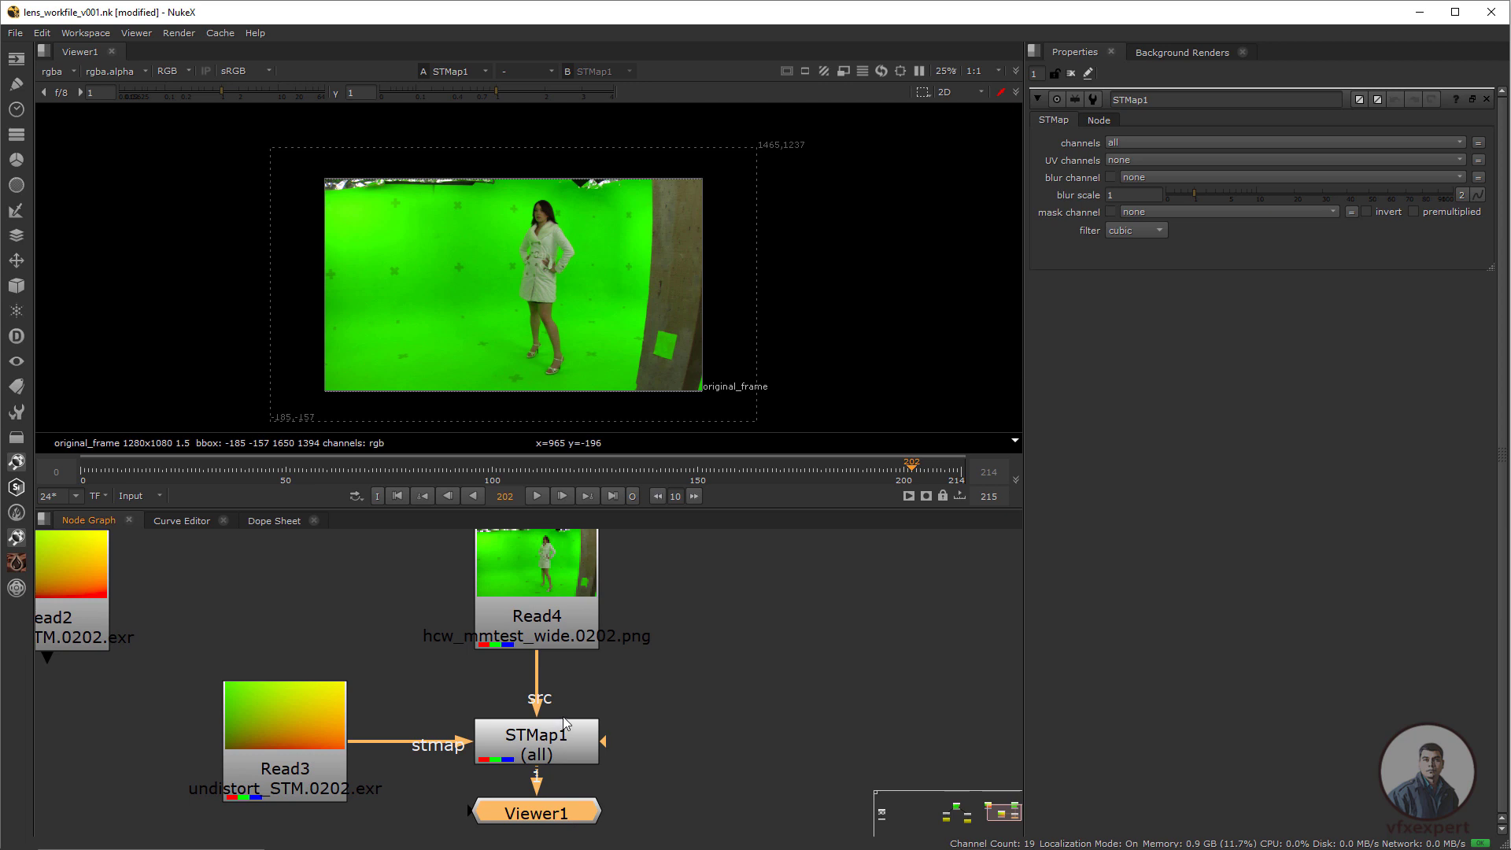
scroll(560, 807, "down", 2)
left_click(551, 735)
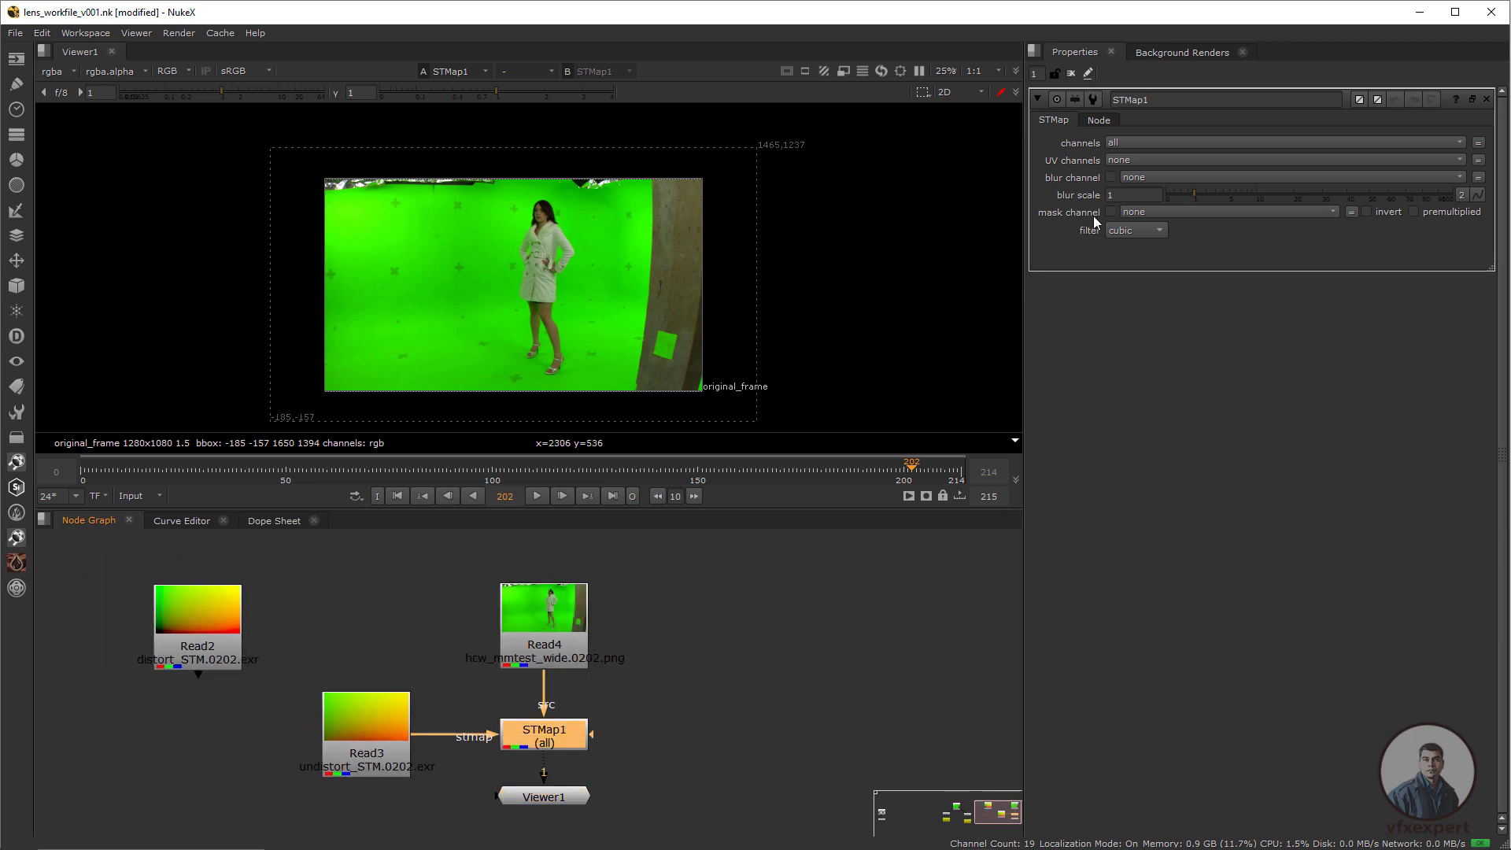
left_click(1132, 160)
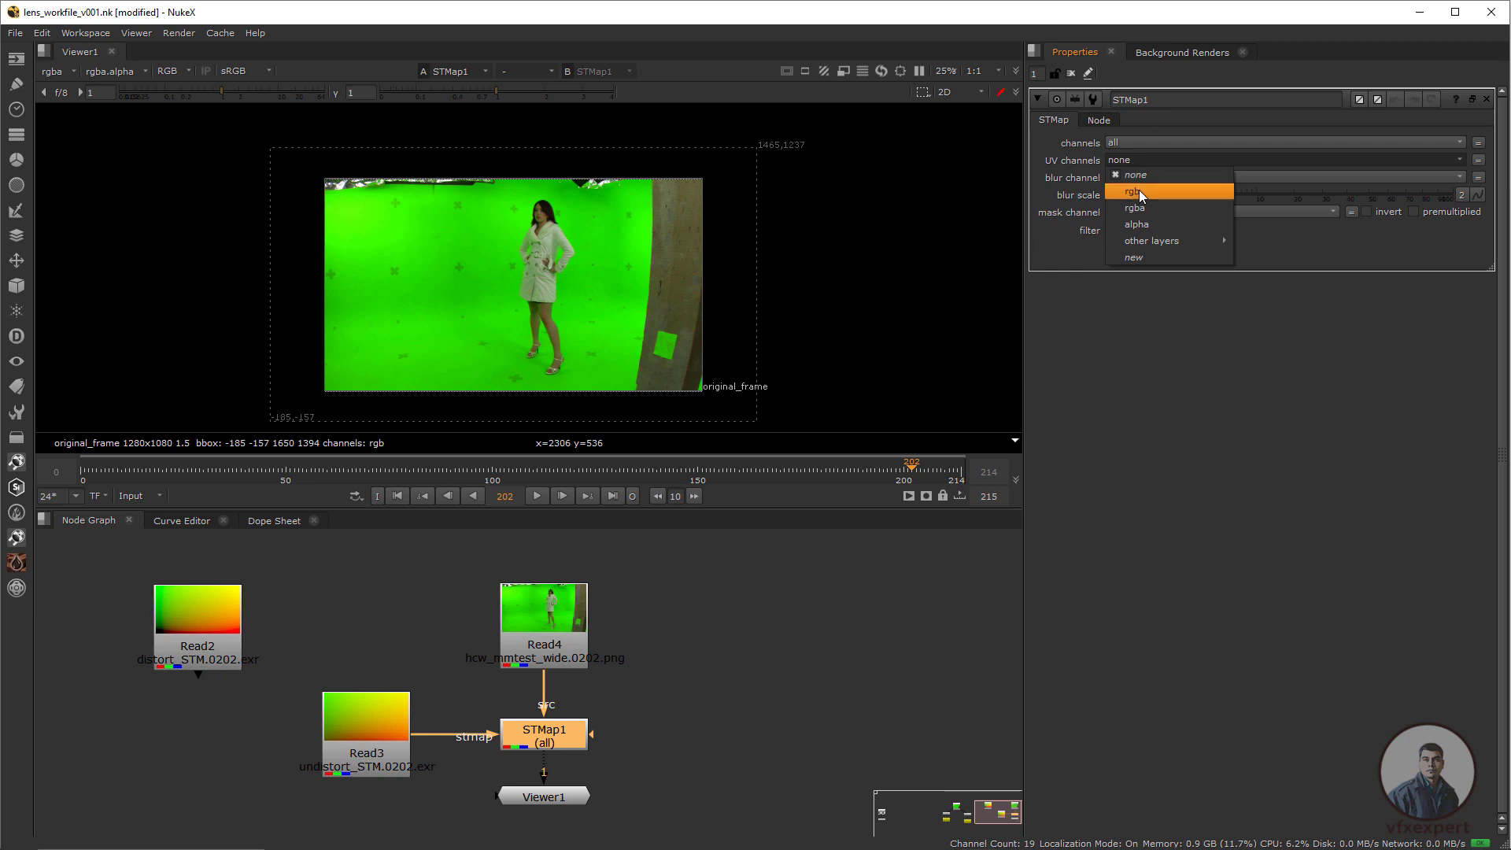
left_click(1139, 191)
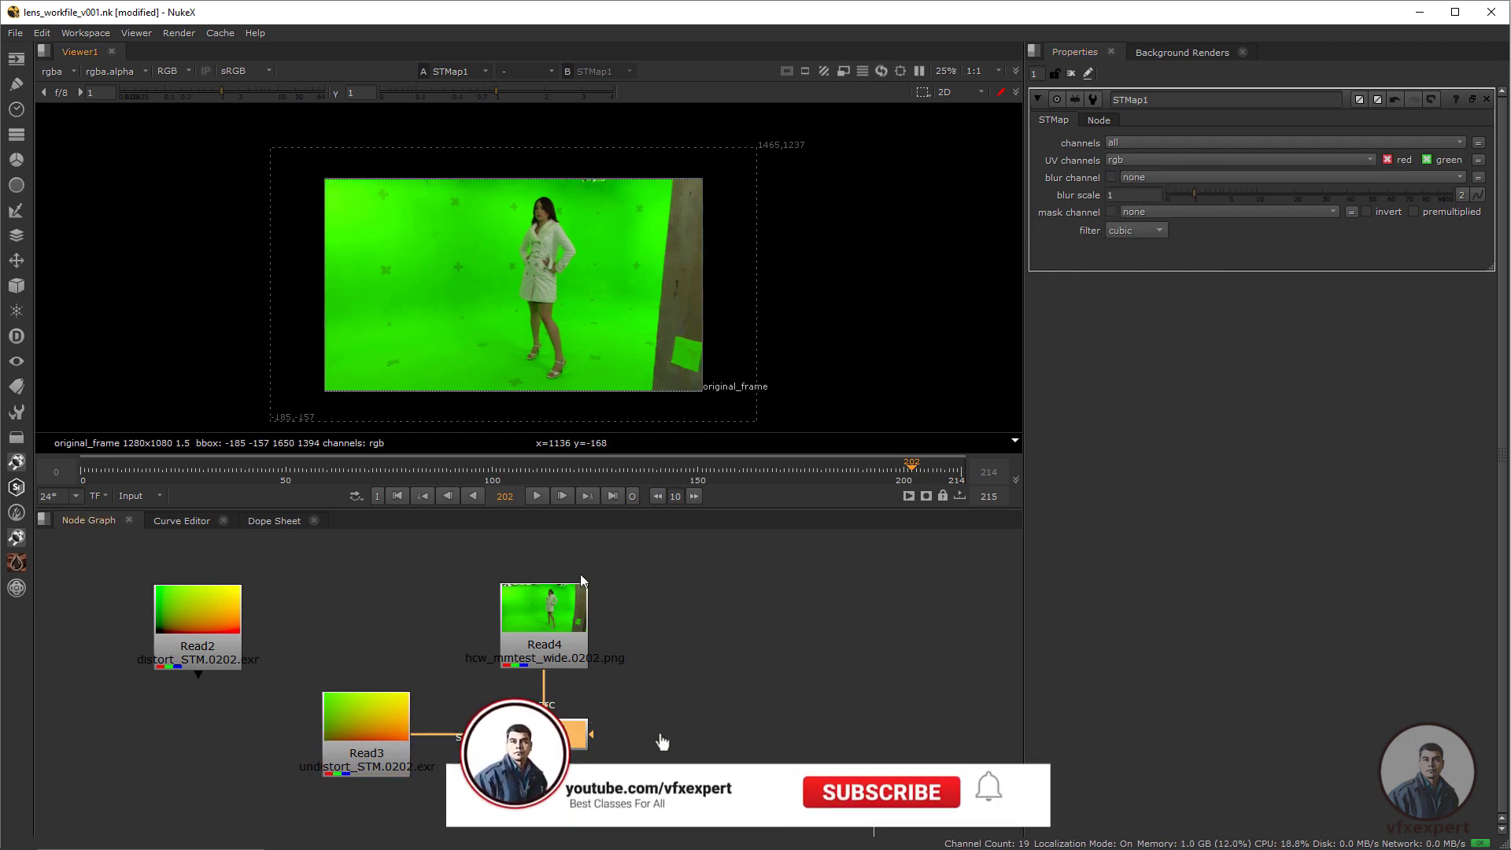
Compare the original plate from Read4 with the undistorted STMap1 output in the viewer.
left_click(557, 624)
key("1")
left_click(580, 738)
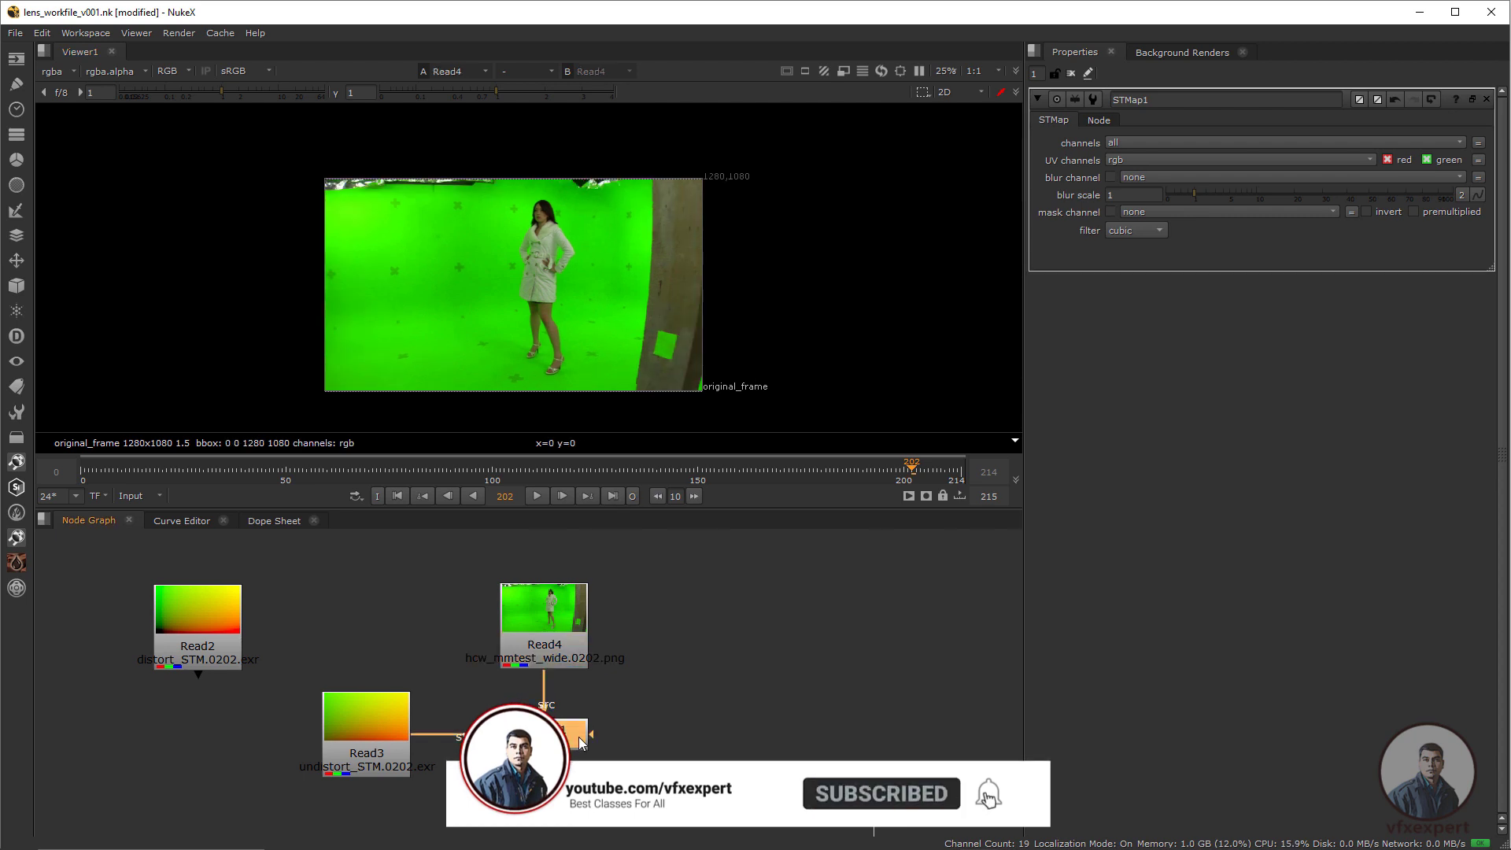
left_click(588, 546)
key("1")
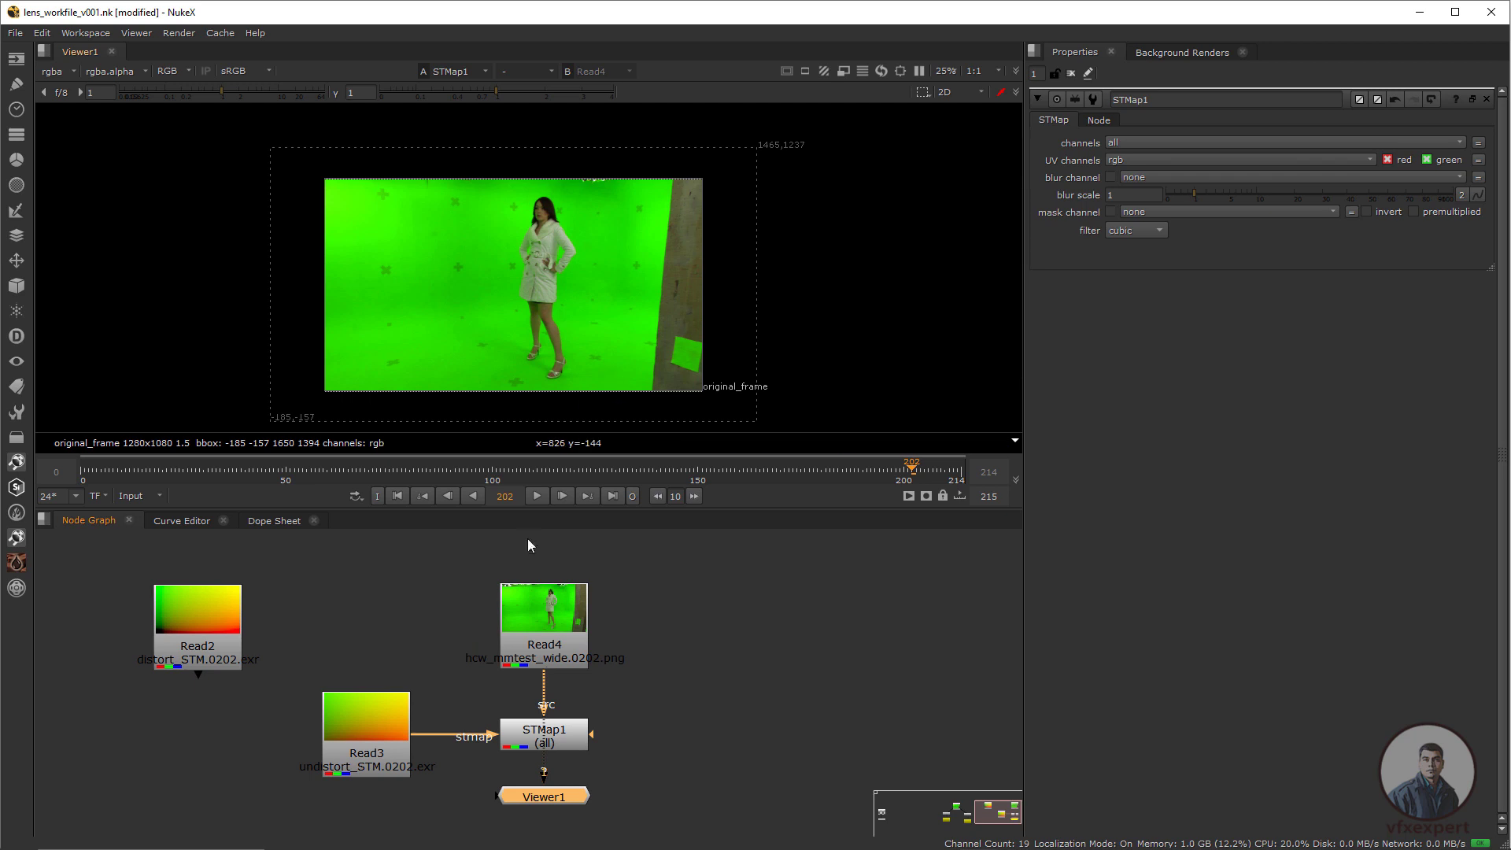
Line up the viewer node under STMap1 and insert a Reformat node between them.
middle_click_drag(592, 719, 571, 693)
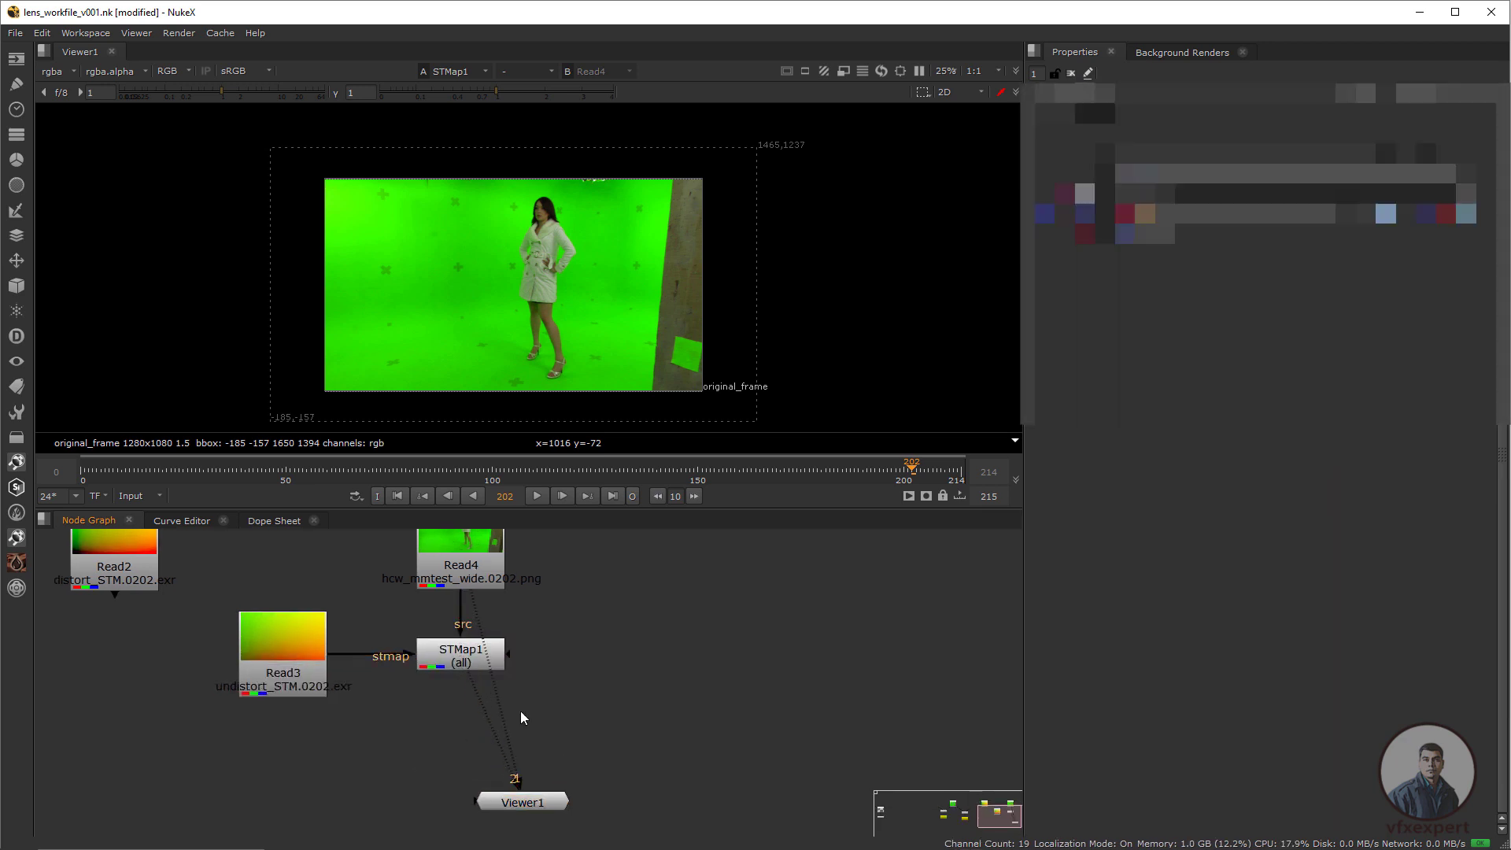
left_click_drag(523, 802, 460, 796)
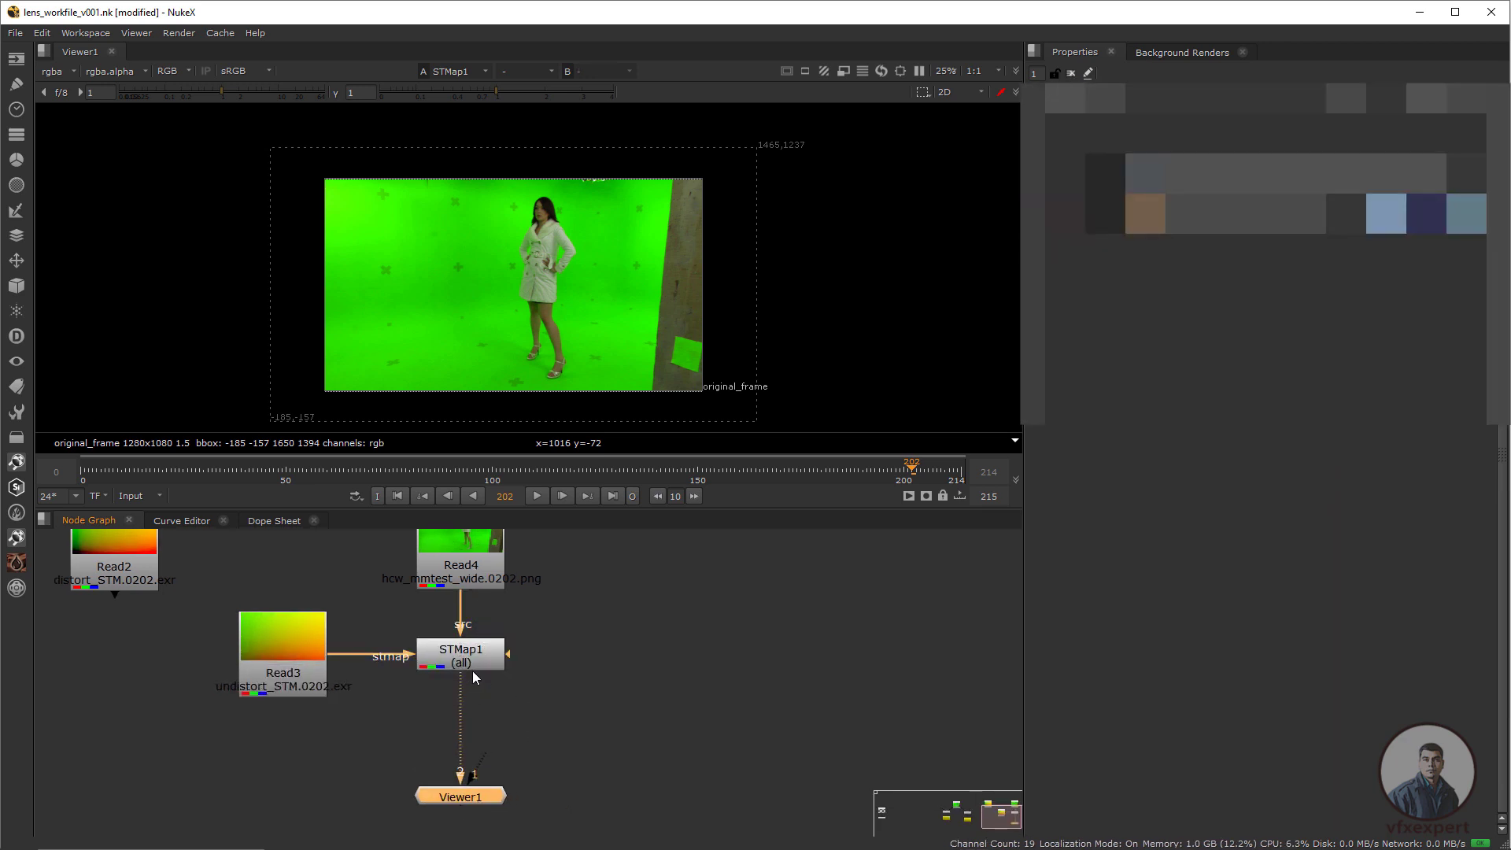
key("Tab")
type("reformat")
key("Return")
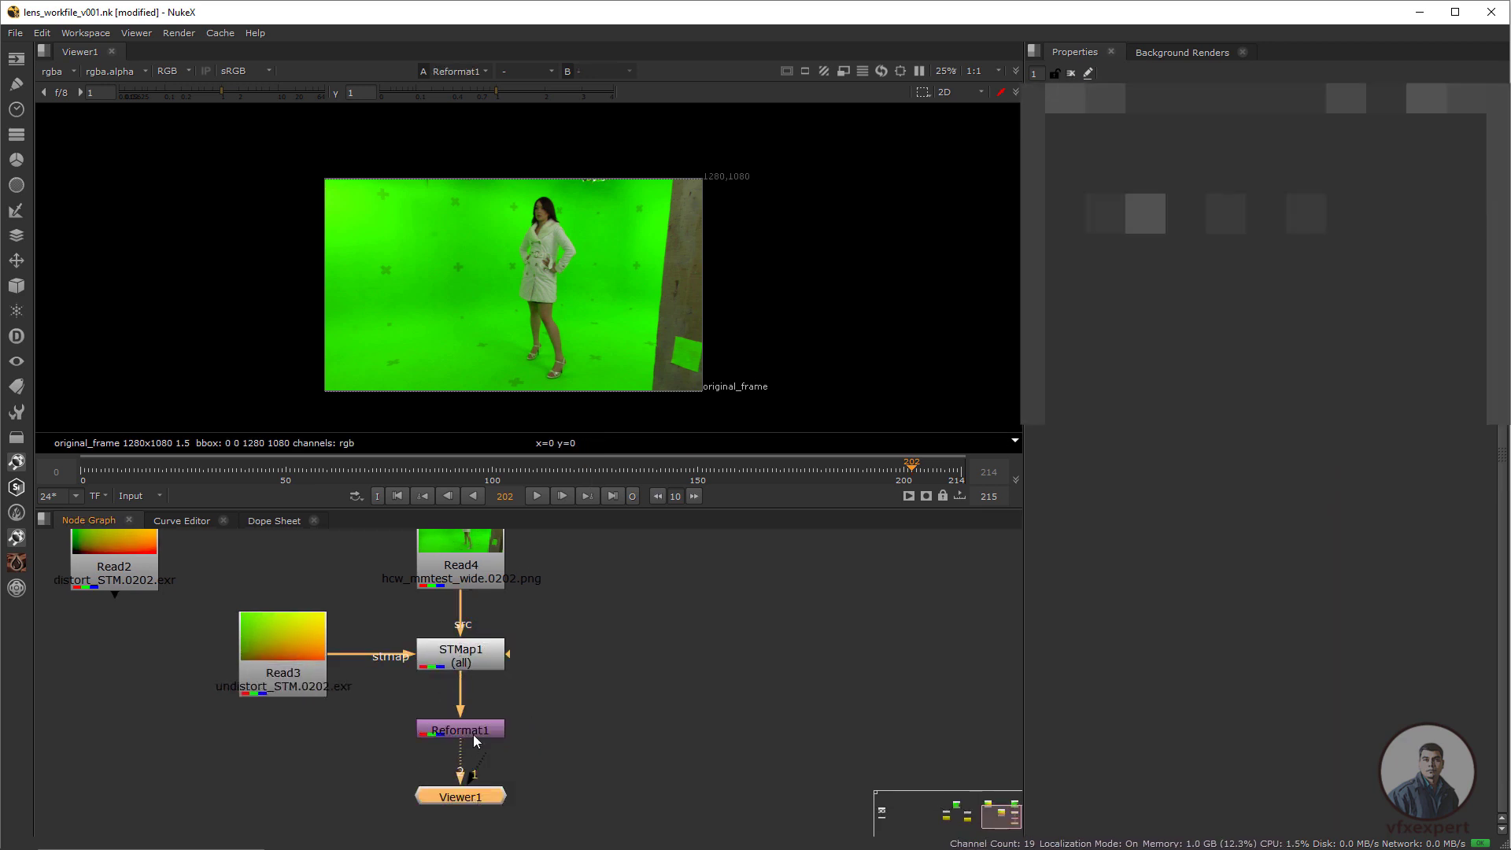
View Read4 and STMap1 in turn to compare the image bounds before and after undistortion.
left_click(474, 734)
left_click(490, 571)
key("1")
left_click(481, 665)
key("1")
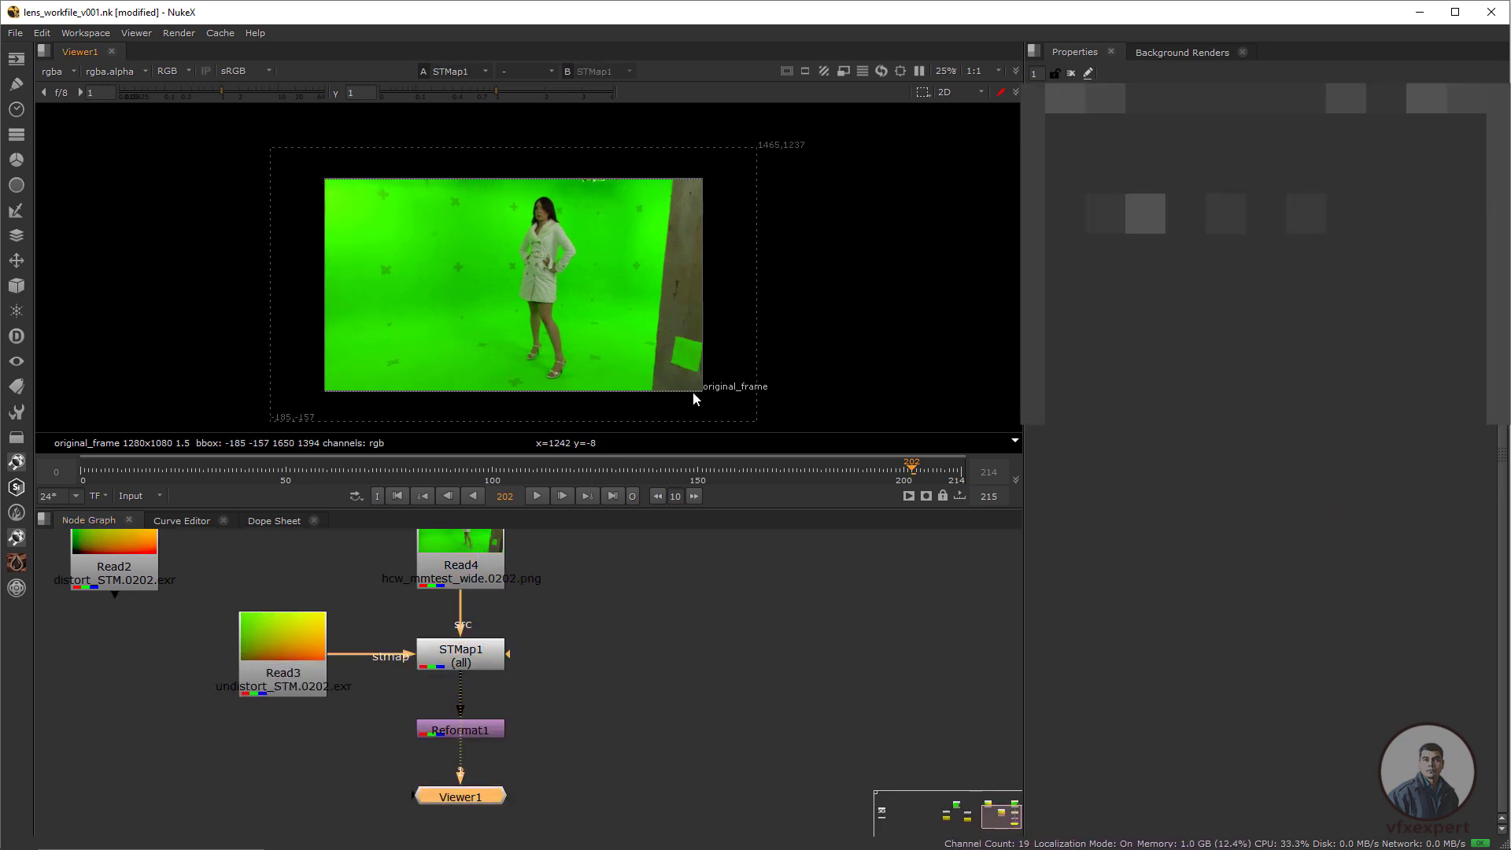
Show Reformat1 in the viewer and enlarge its output to 1664x1404 while preserving the bounding box, checking the image edges.
left_click_drag(477, 798, 526, 815)
left_click(474, 730)
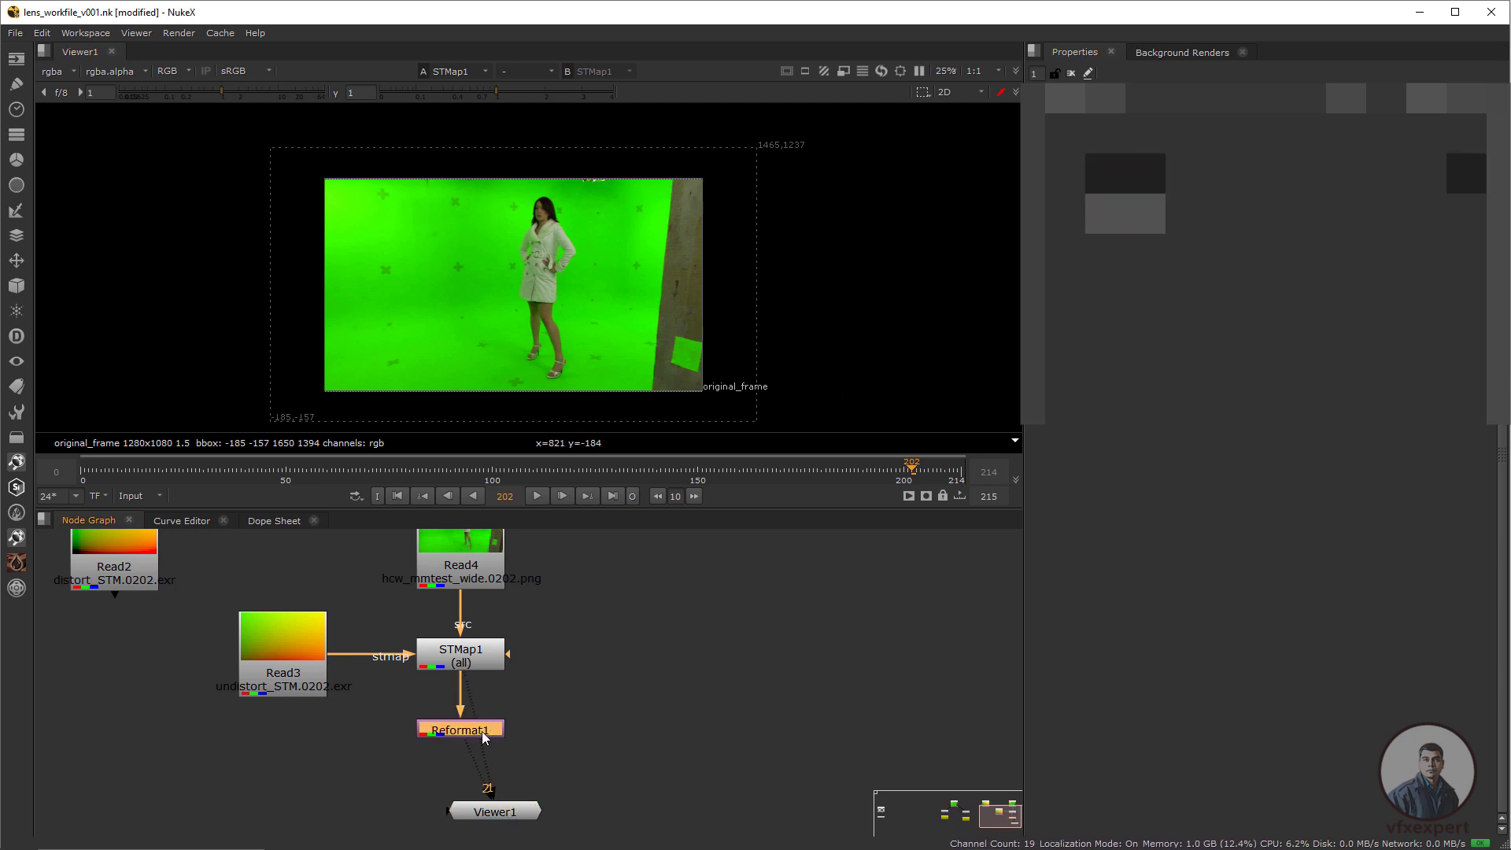
key("1")
scroll(689, 186, "up", 2)
scroll(726, 233, "down", 2)
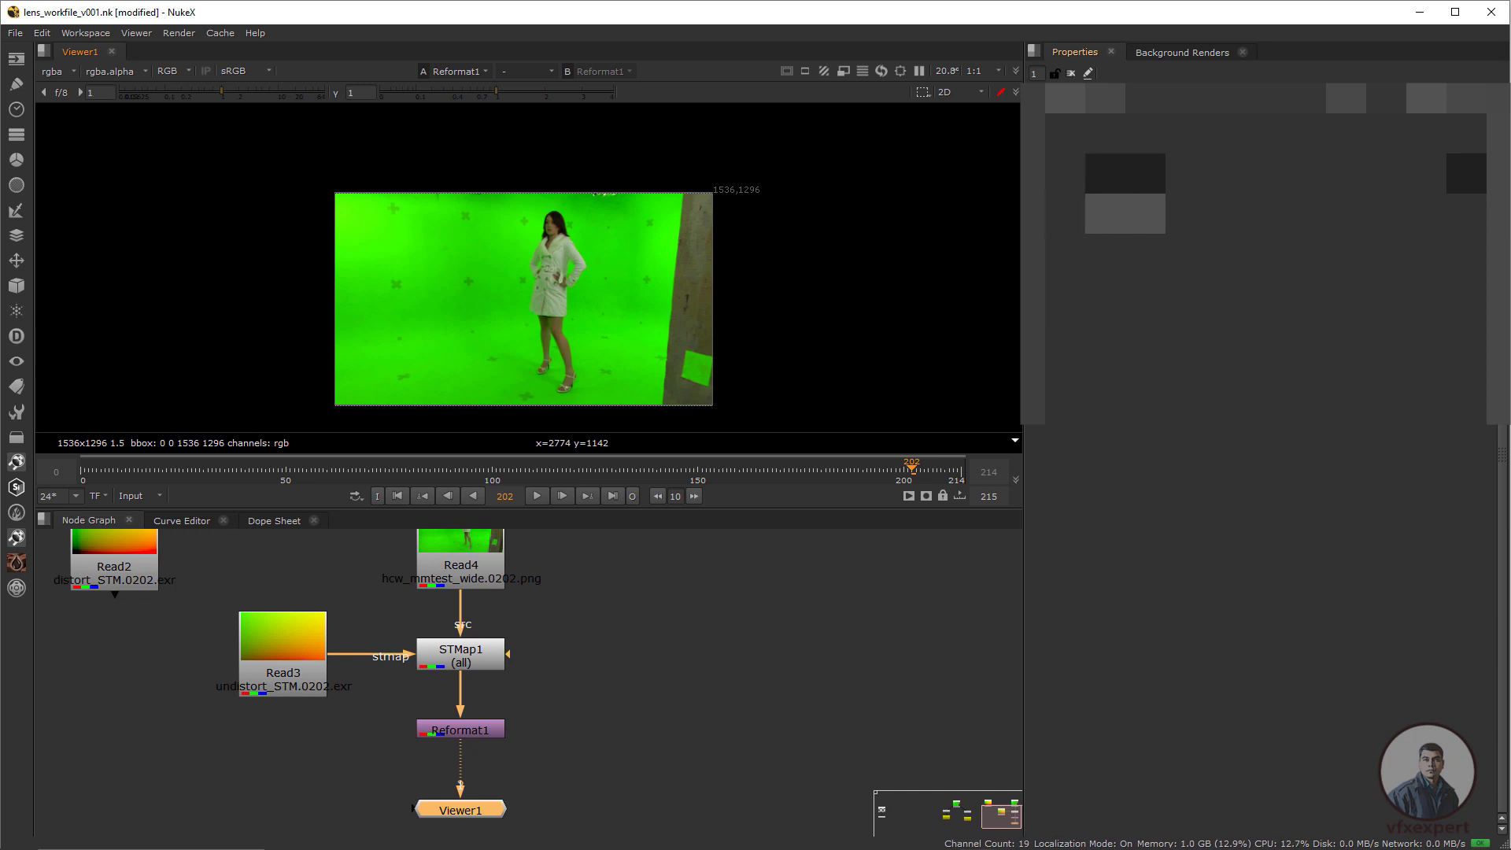
scroll(556, 183, "up", 2)
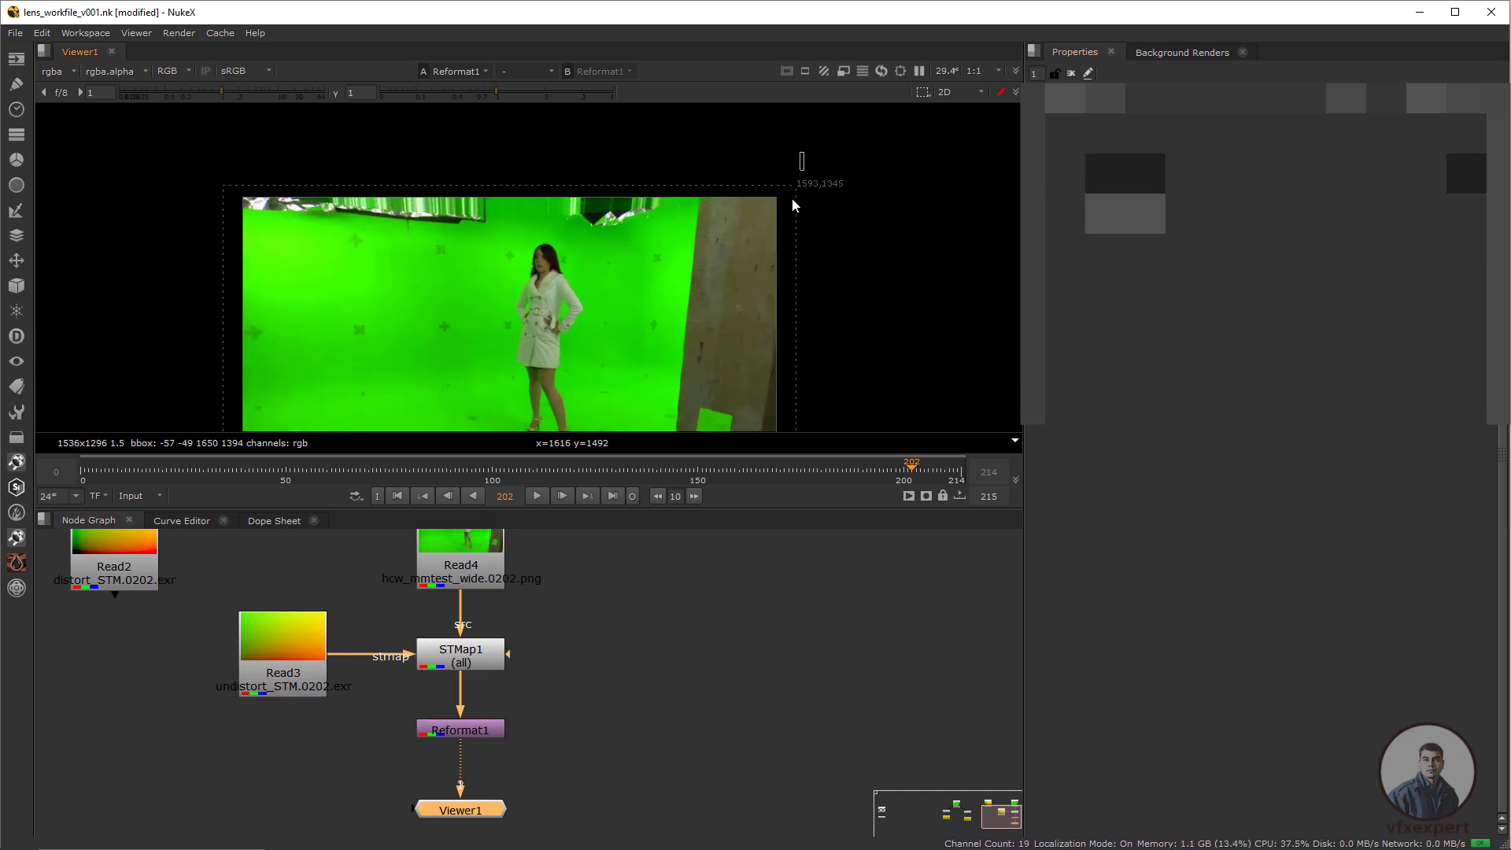
scroll(693, 224, "down", 3)
scroll(740, 220, "up", 2)
middle_click_drag(744, 401, 766, 347)
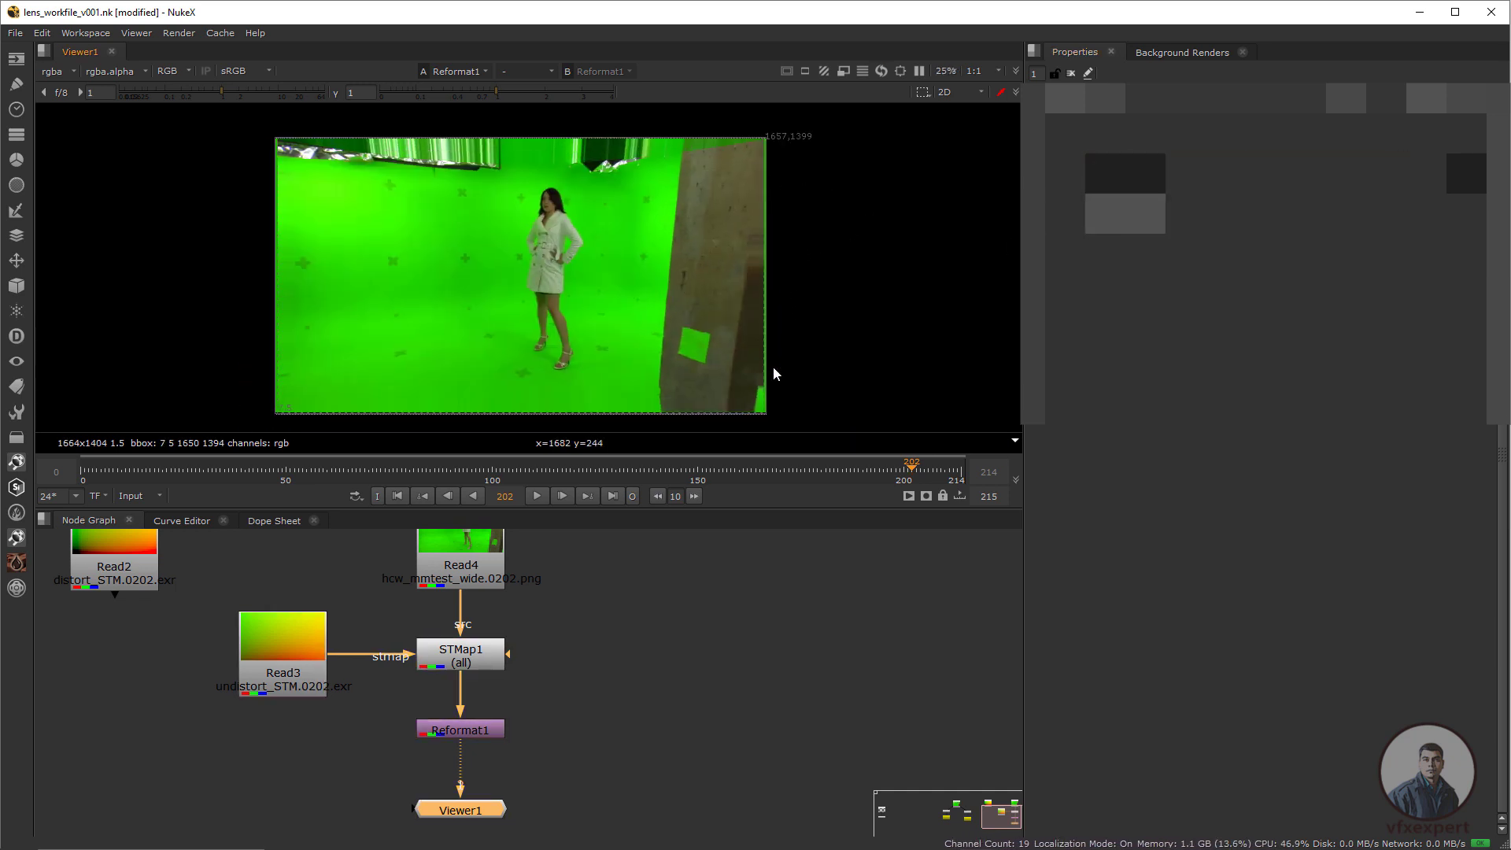
scroll(488, 146, "up", 4)
middle_click_drag(441, 106, 470, 192)
scroll(571, 291, "down", 2)
middle_click_drag(583, 321, 601, 273)
Insert a BlackOutside node between Read4 and STMap1 and check the plate's borders in the viewer.
middle_click_drag(472, 556, 485, 646)
left_click_drag(485, 646, 485, 604)
key("Tab")
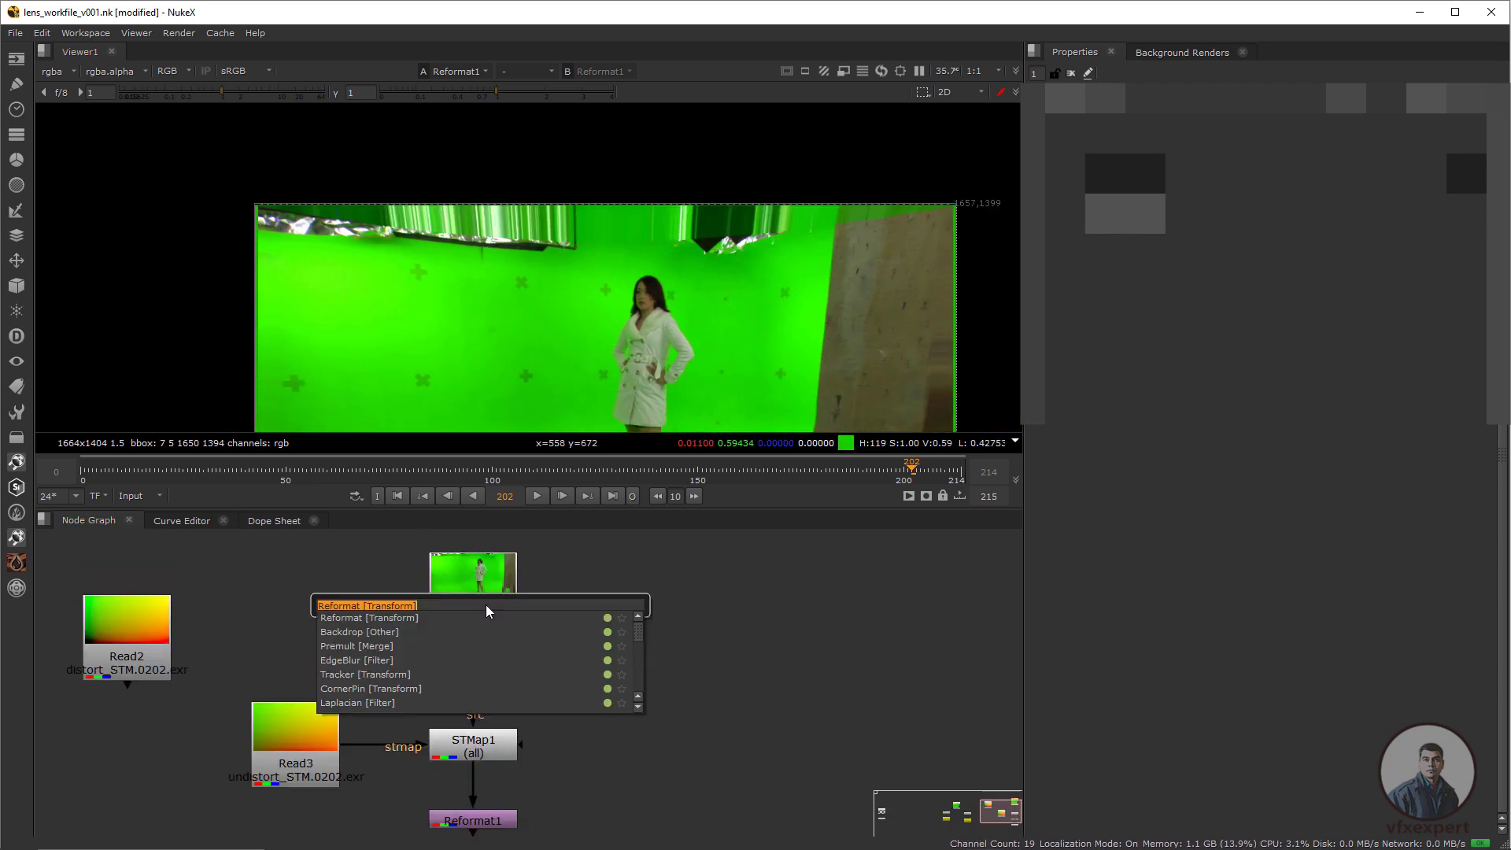
type("bla")
left_click(405, 617)
scroll(567, 341, "down", 3)
middle_click_drag(566, 341, 474, 242)
left_click_drag(740, 136, 600, 314)
left_click_drag(724, 168, 744, 223)
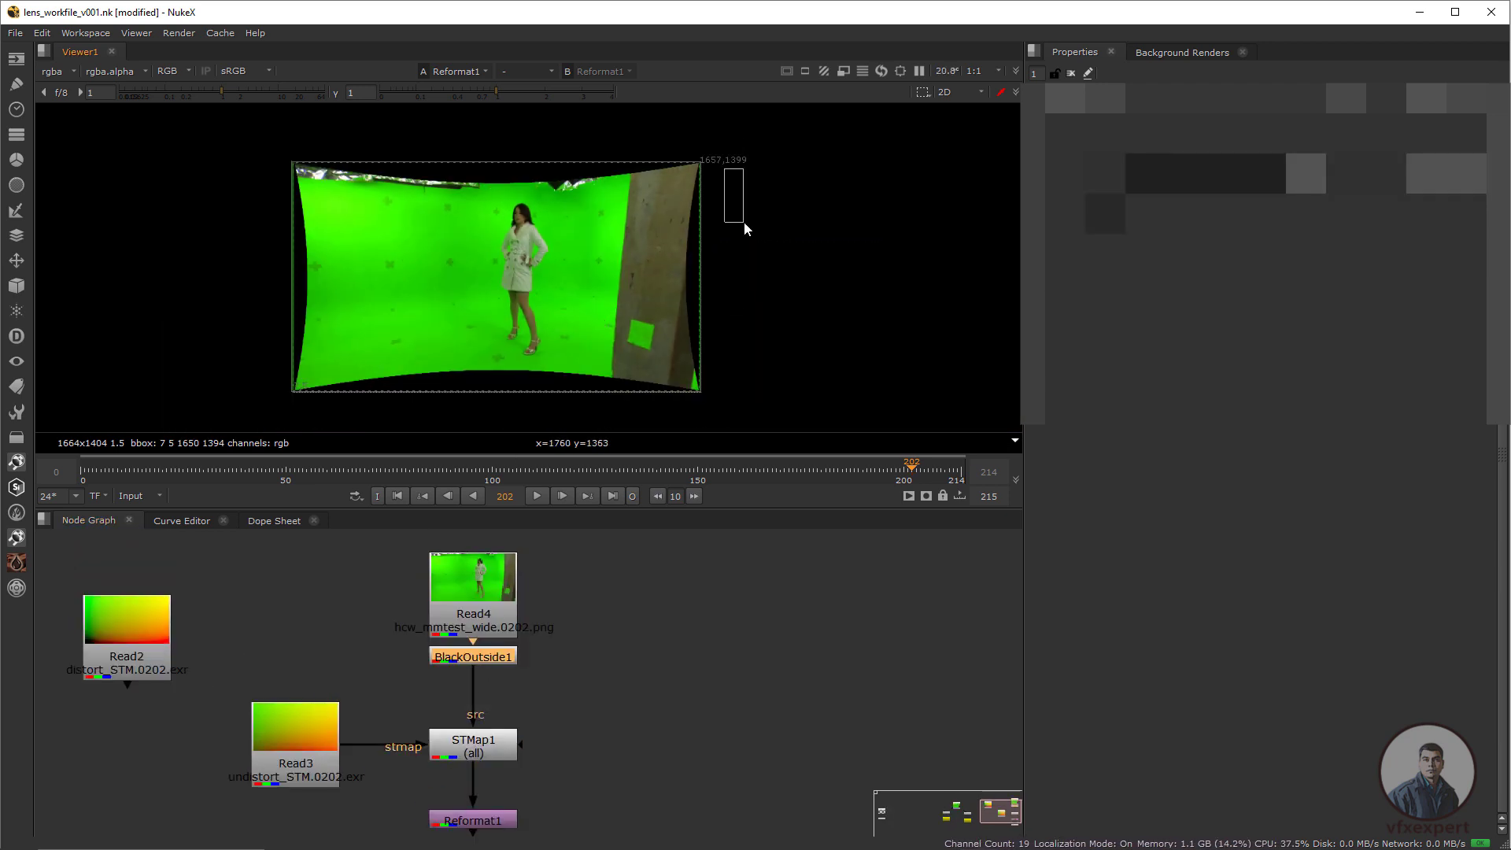
Add a second Reformat node below Reformat1 with the overscan_frame format of 1658x1398.
middle_click_drag(520, 760, 512, 668)
left_click_drag(477, 810, 477, 828)
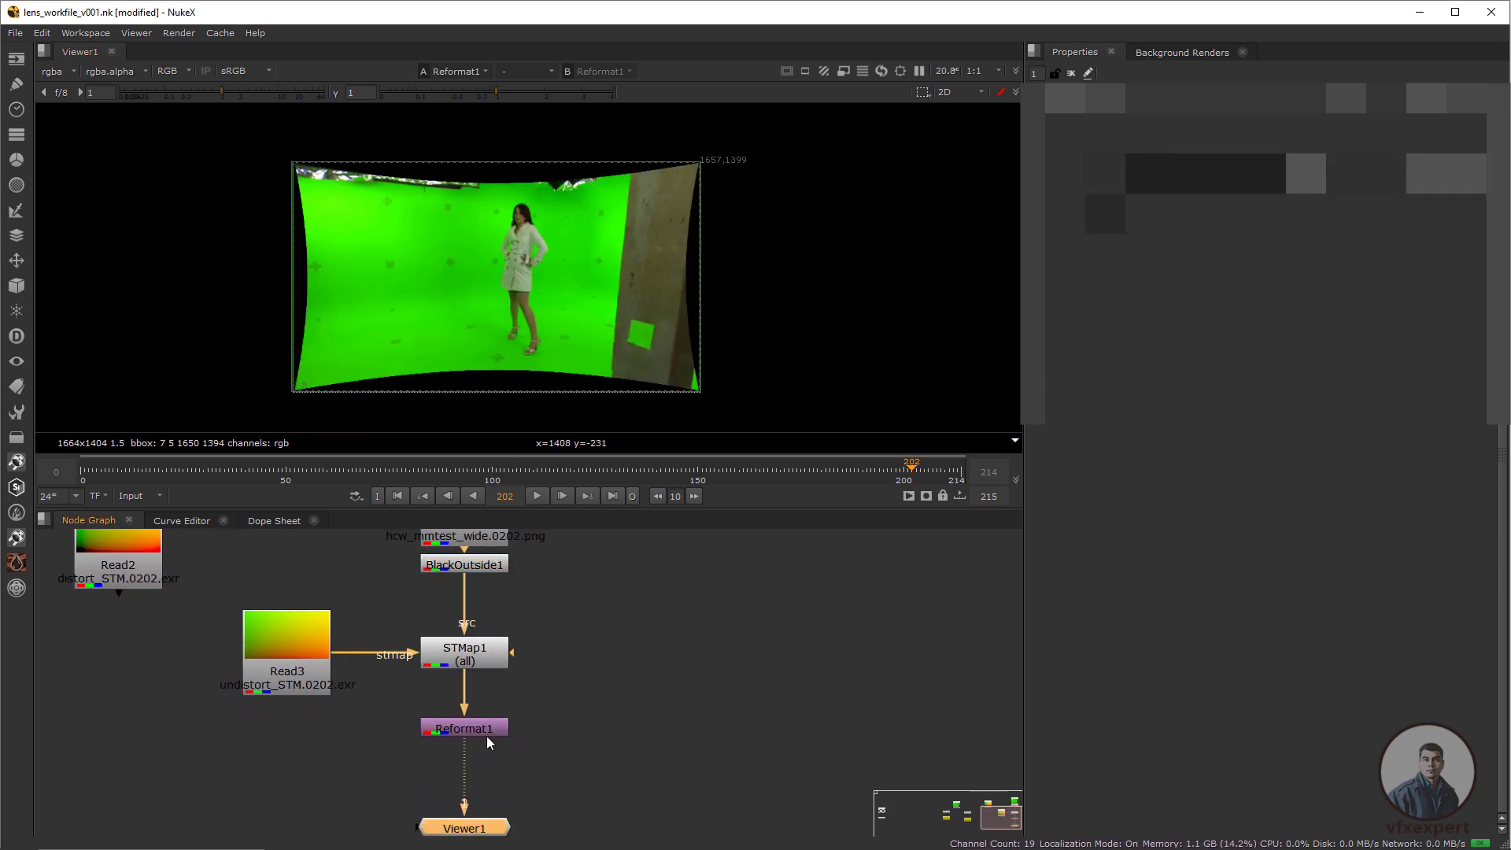
middle_click_drag(482, 734, 489, 713)
left_click(489, 712)
key("Tab")
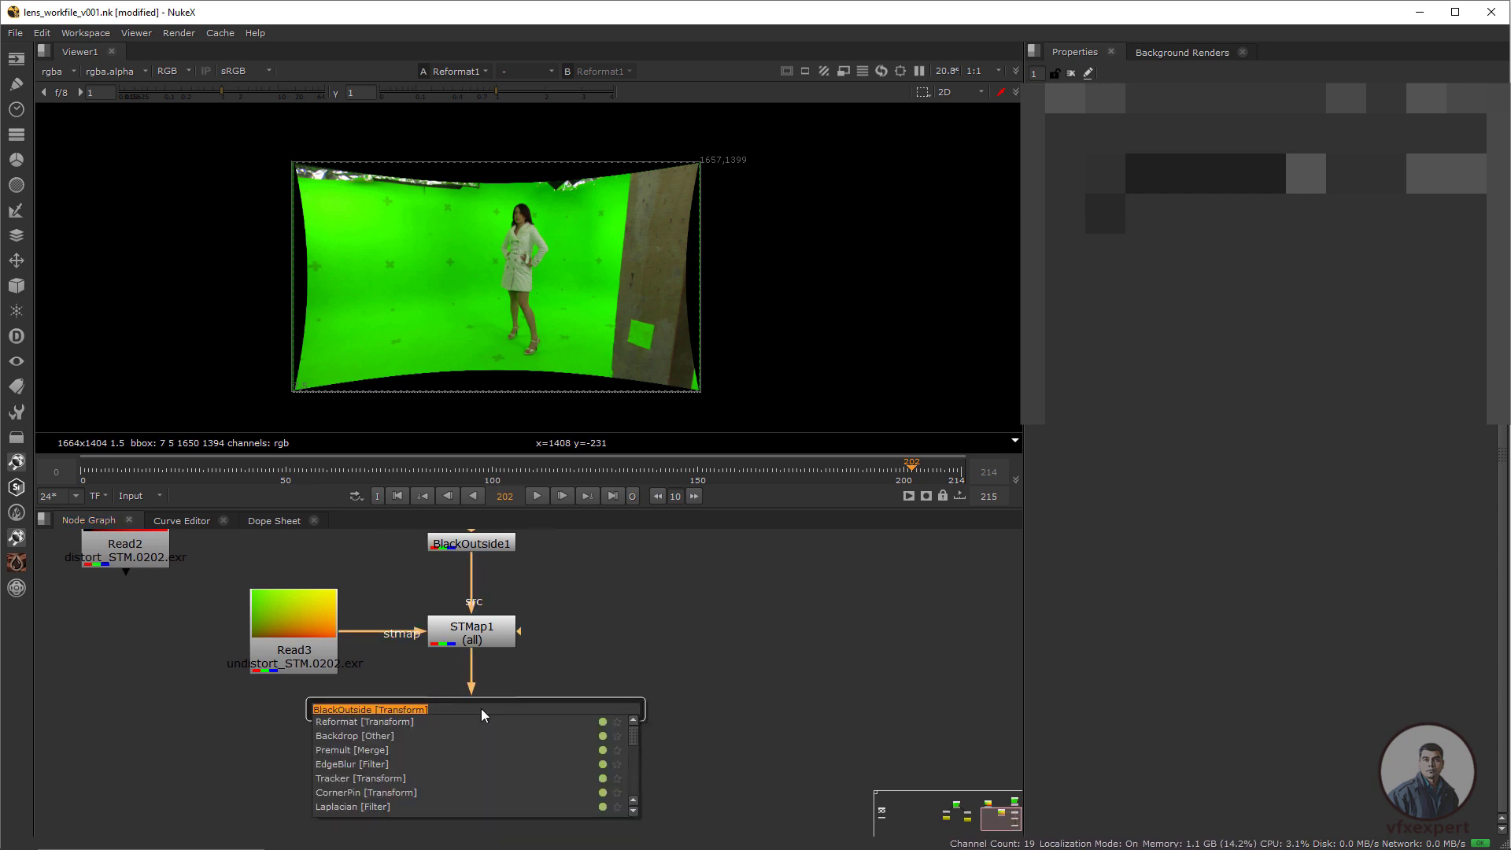
left_click(374, 767)
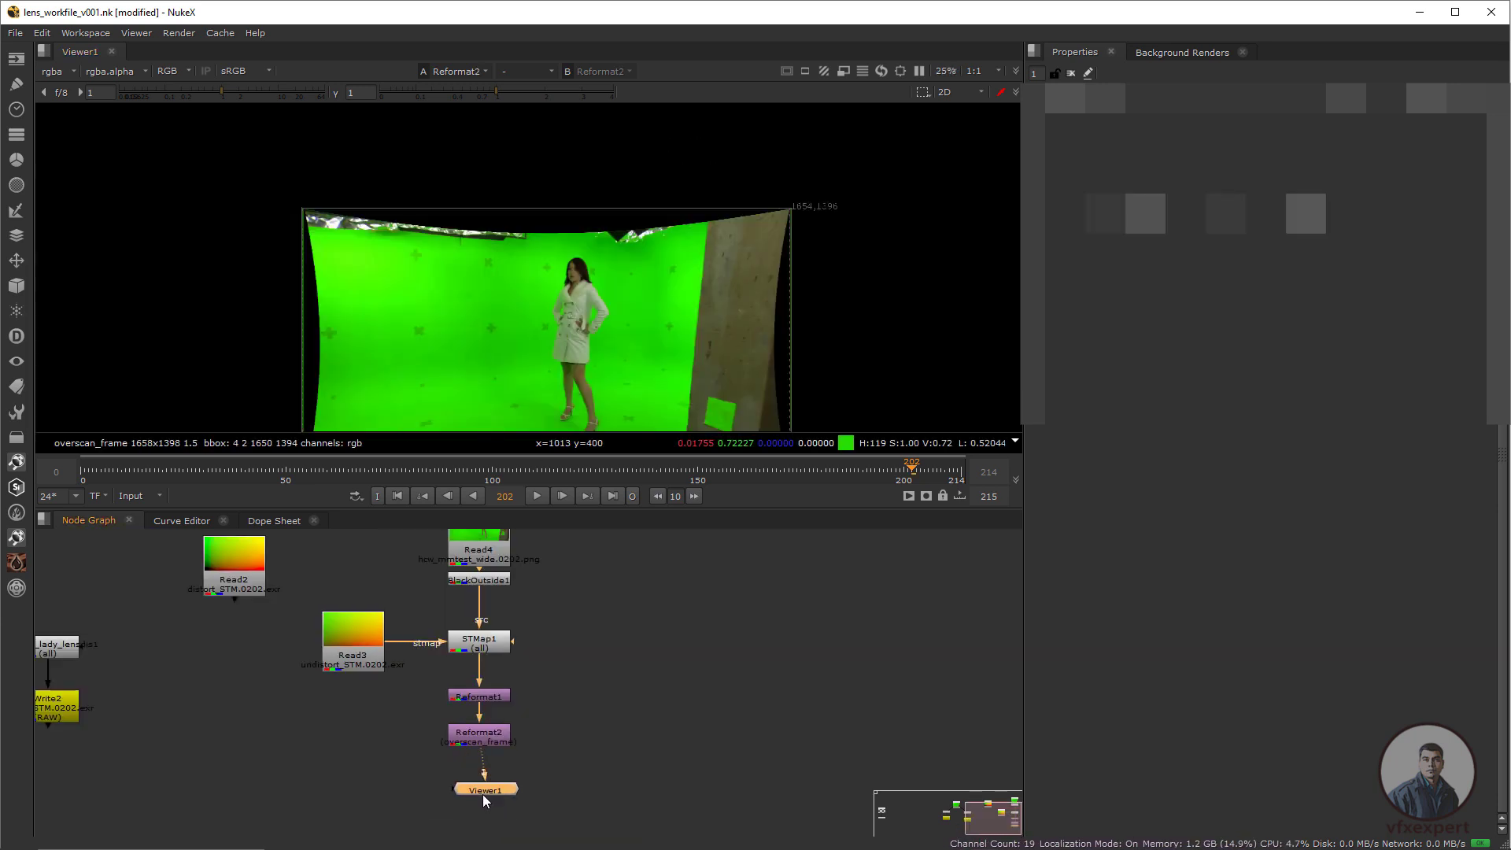
Add a Write node under Reformat2 that outputs the JPEG sequence UD_plate.####.jpeg to the UD_Plate folder.
left_click_drag(483, 795, 478, 814)
key("w")
scroll(689, 295, "down", 1)
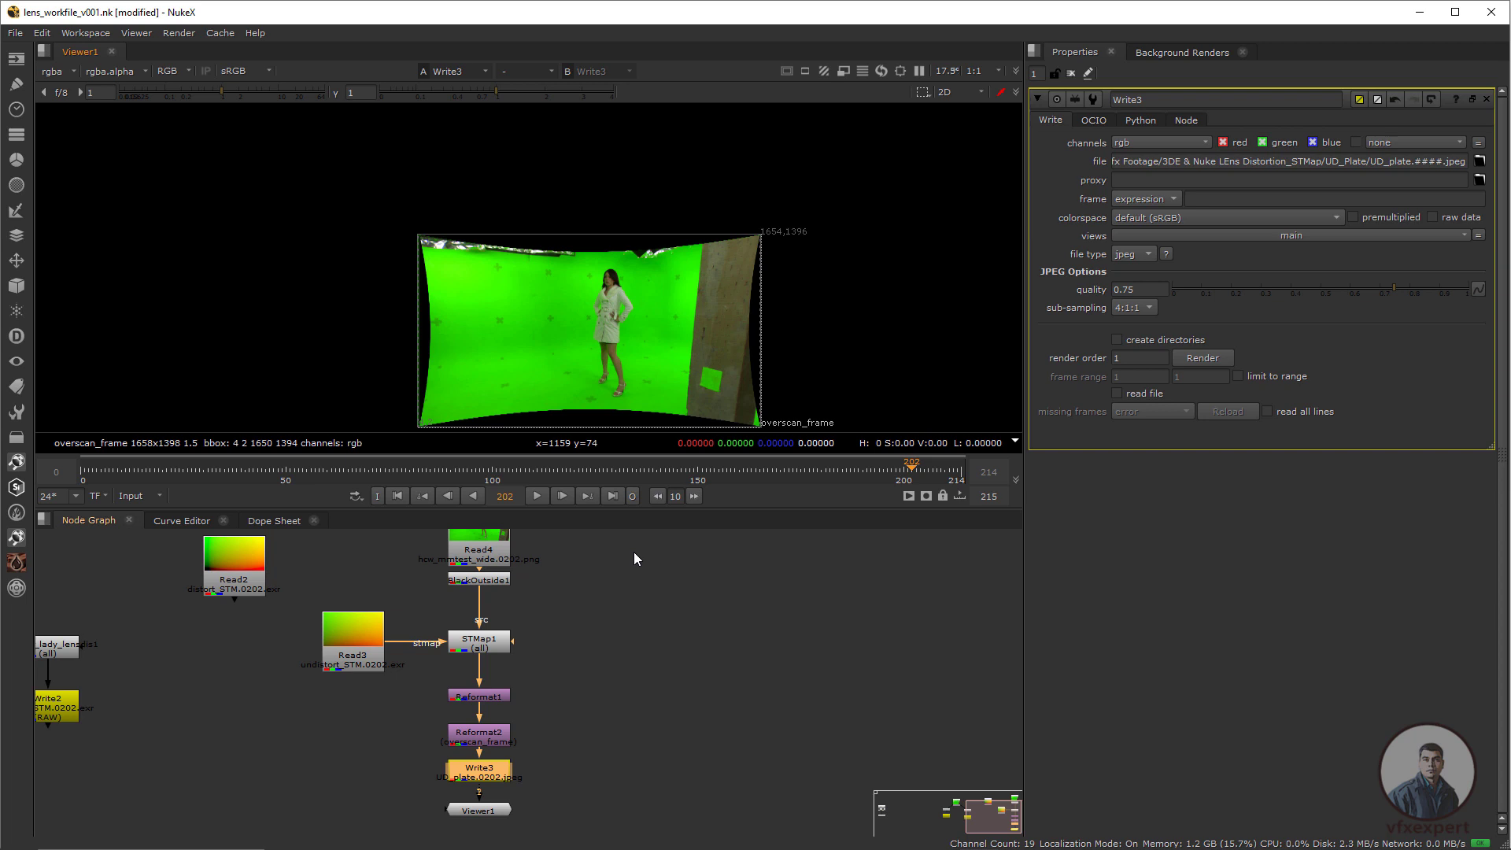
Insert the comp nodes from 3de_nuke_nukeexport_v001.nk in the Nuke folder into the script.
scroll(634, 644, "down", 3)
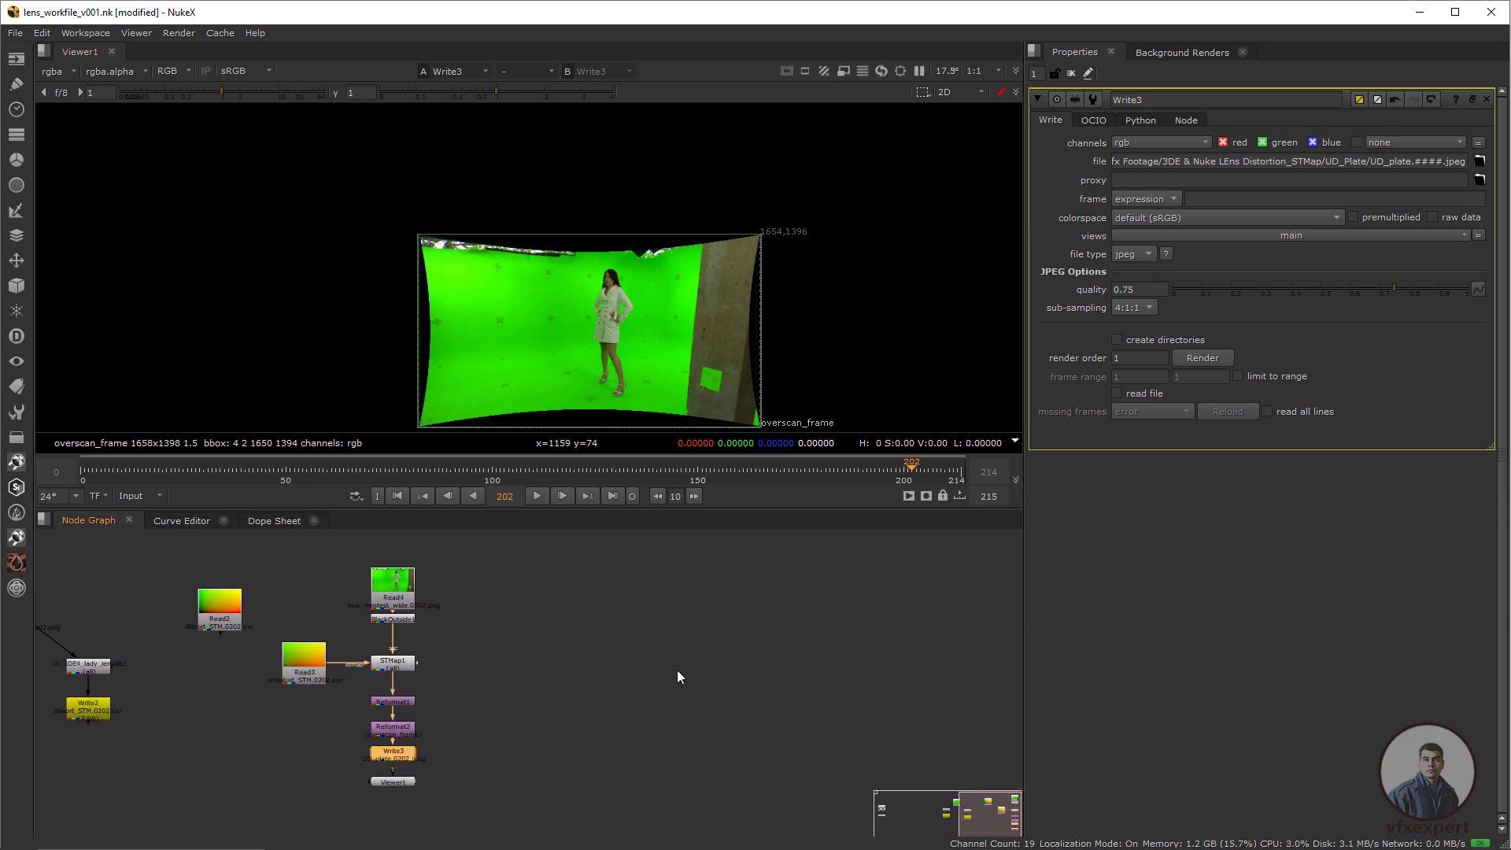
left_click(755, 664)
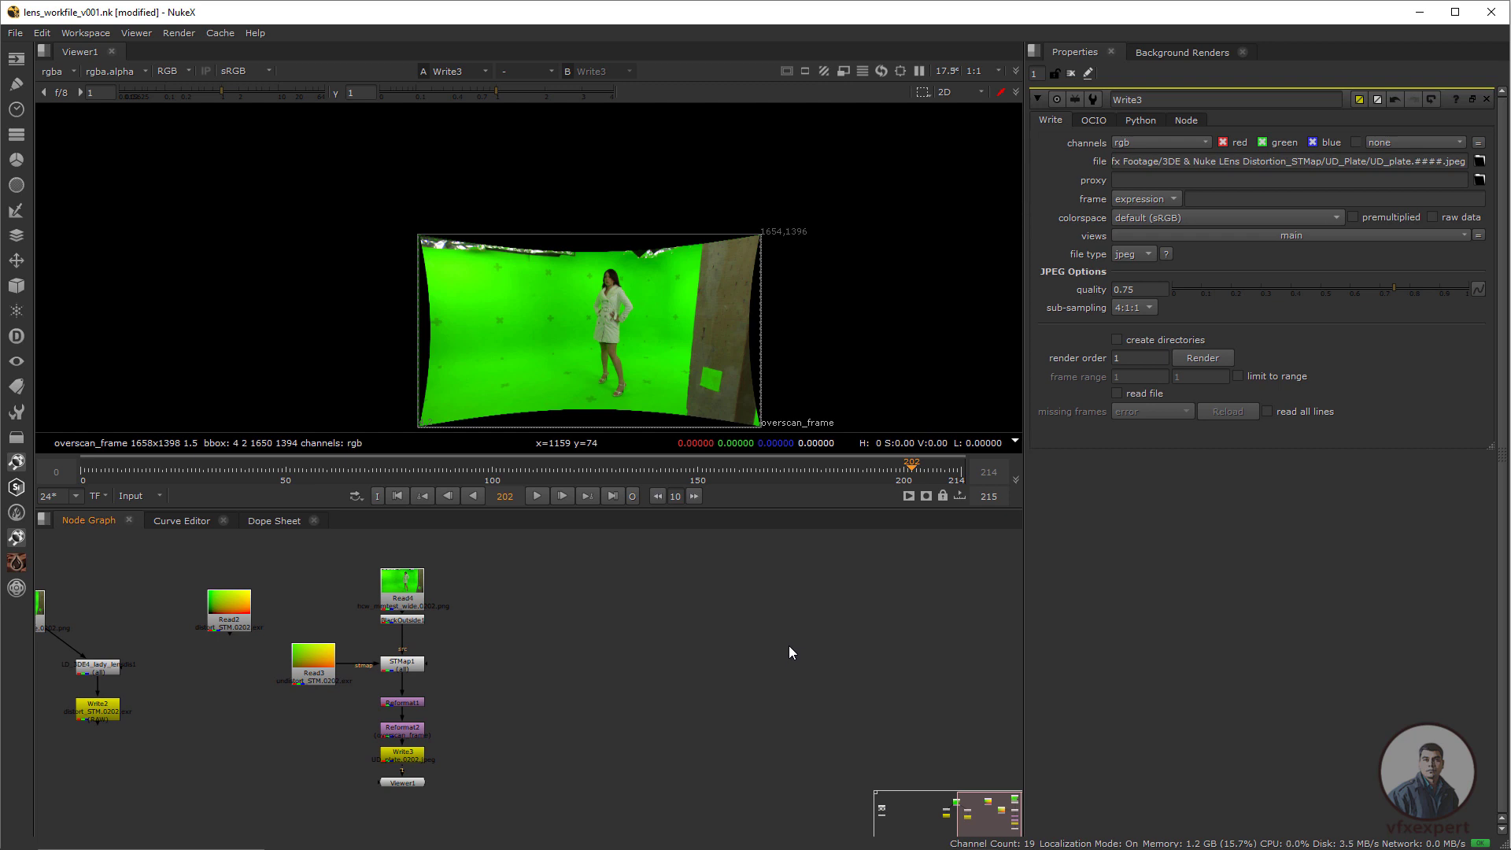
left_click(15, 33)
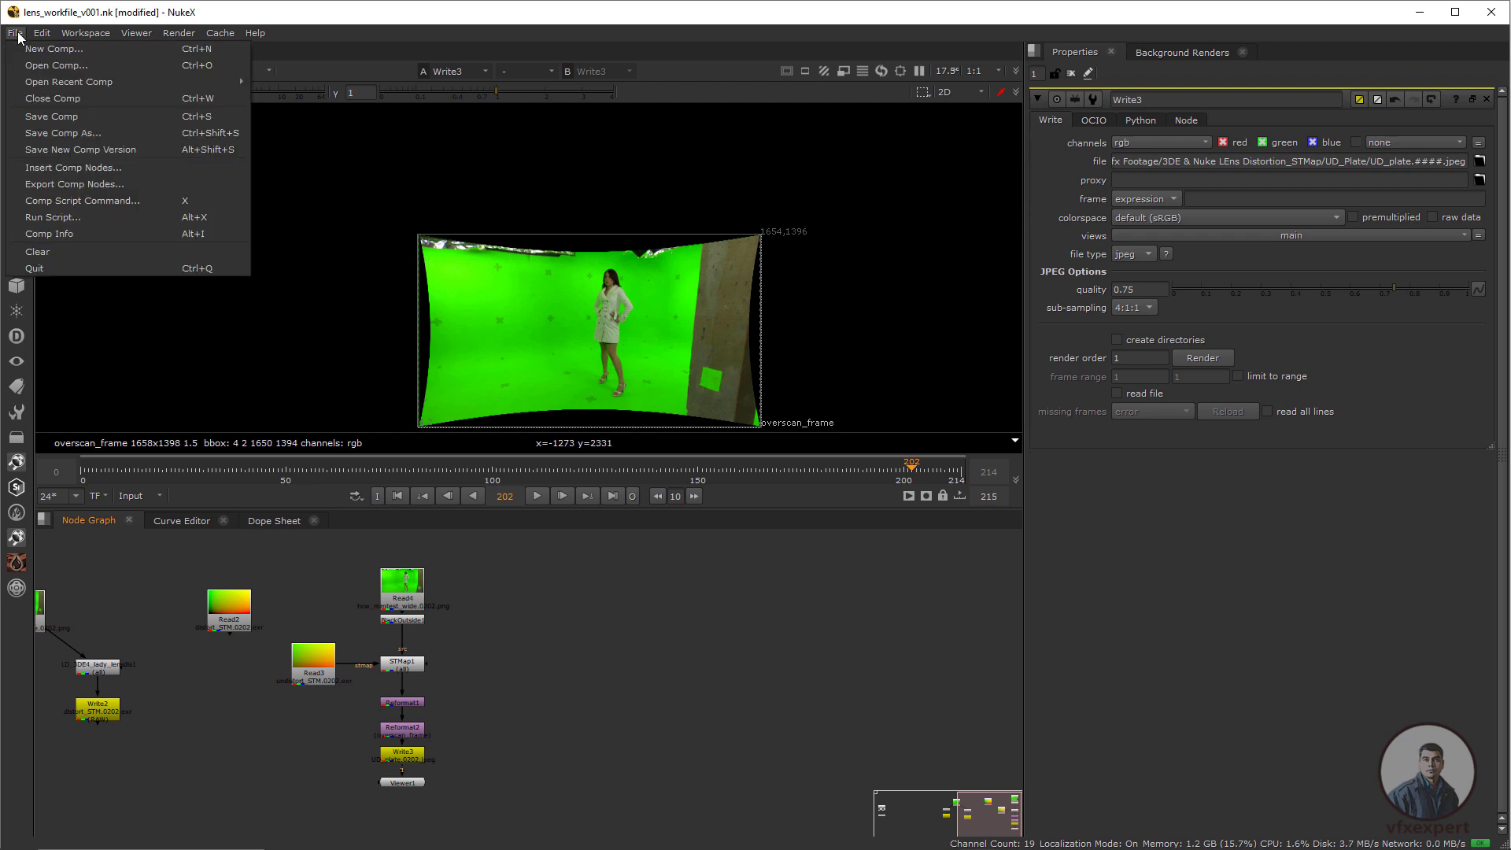
left_click(79, 169)
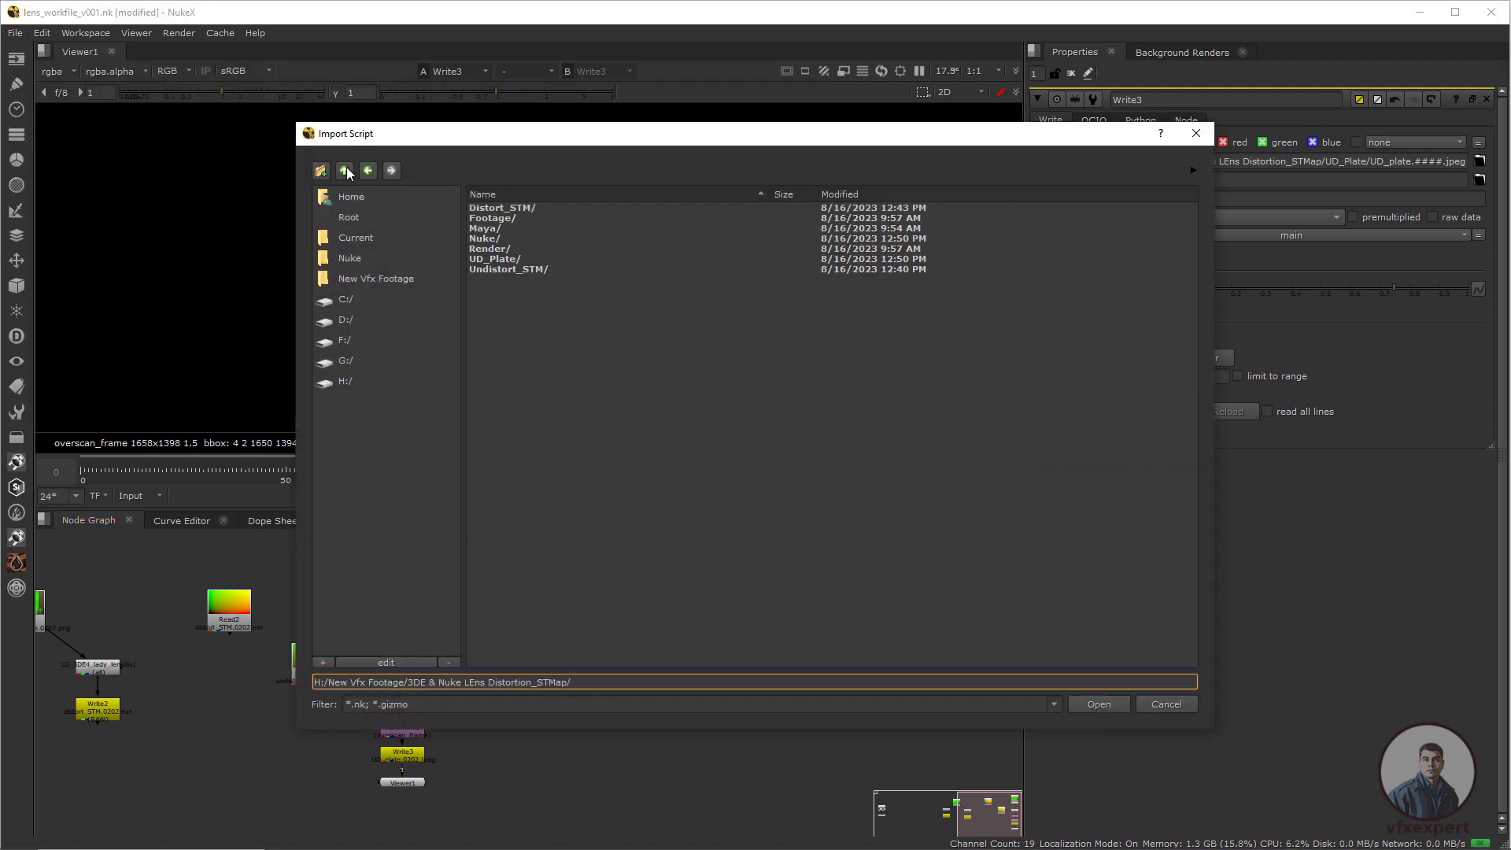
double_click(573, 240)
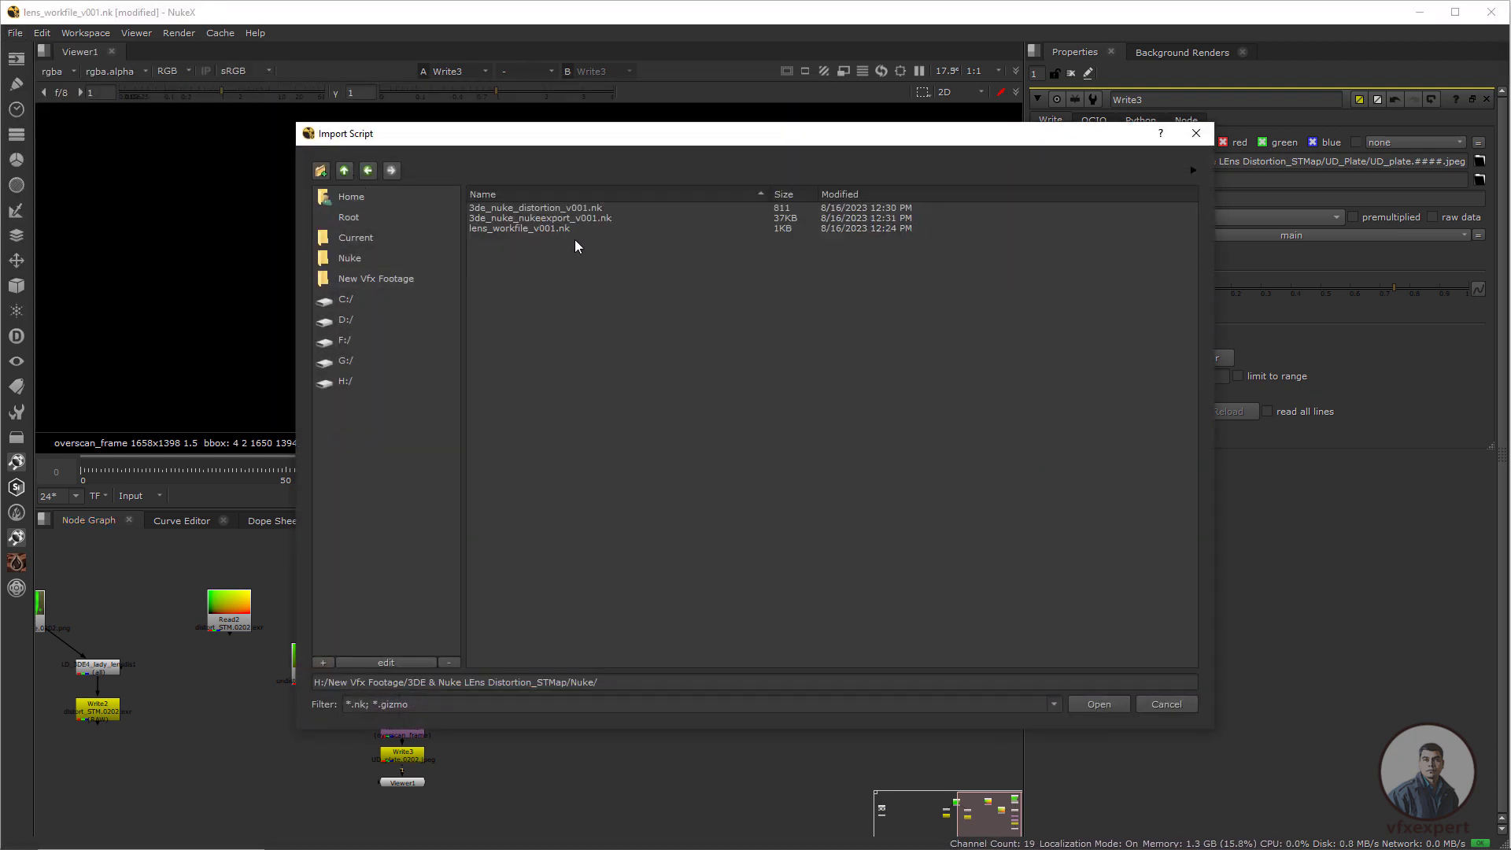
left_click(568, 220)
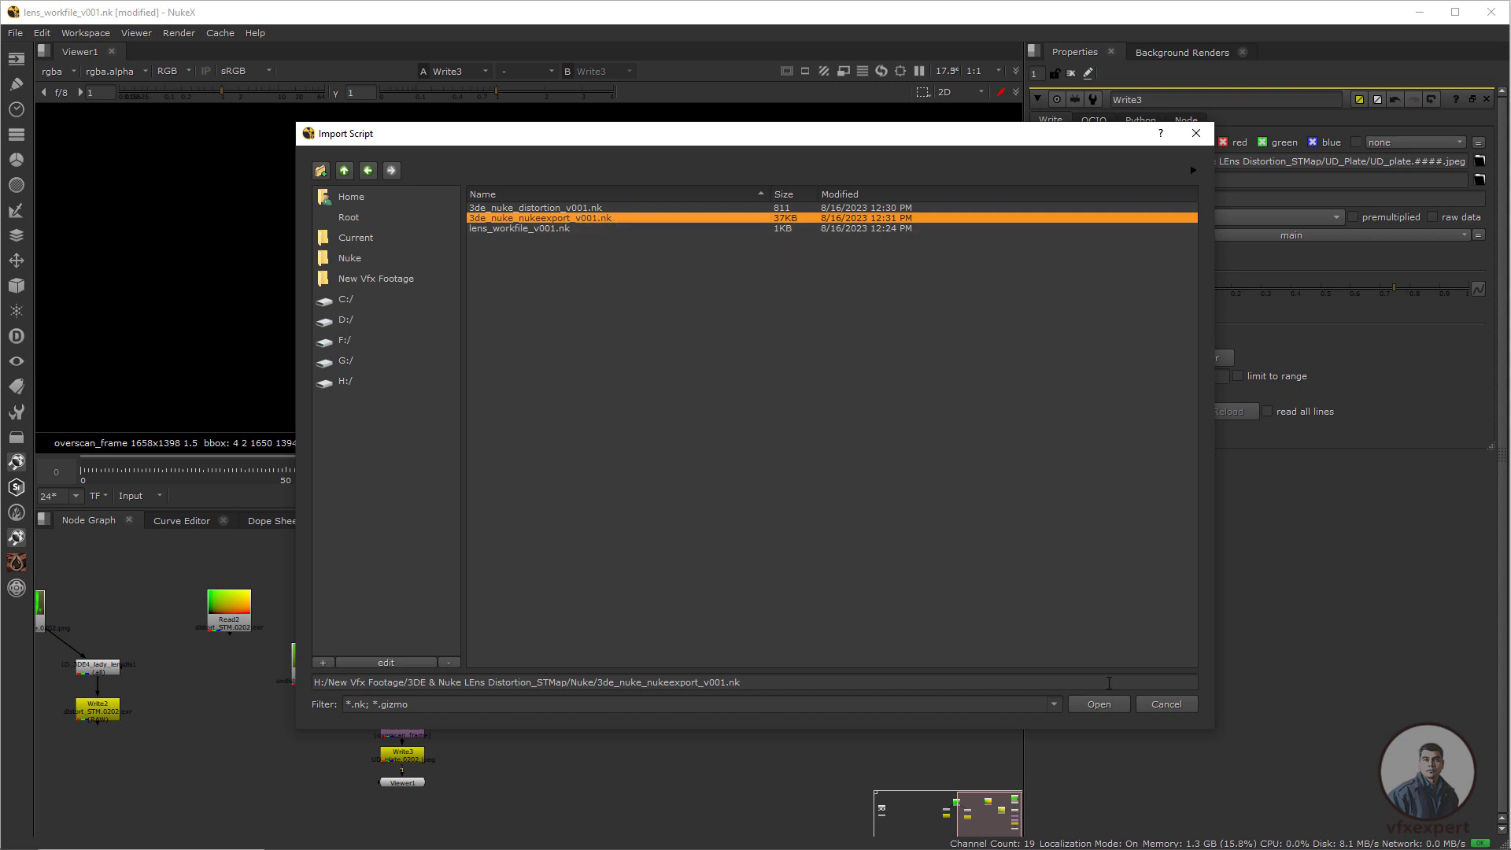
left_click(1108, 707)
Arrange the imported 3DE nodes so the Locators, scene, camera and render nodes line up in neat columns.
scroll(824, 676, "down", 1)
middle_click_drag(846, 751, 706, 692)
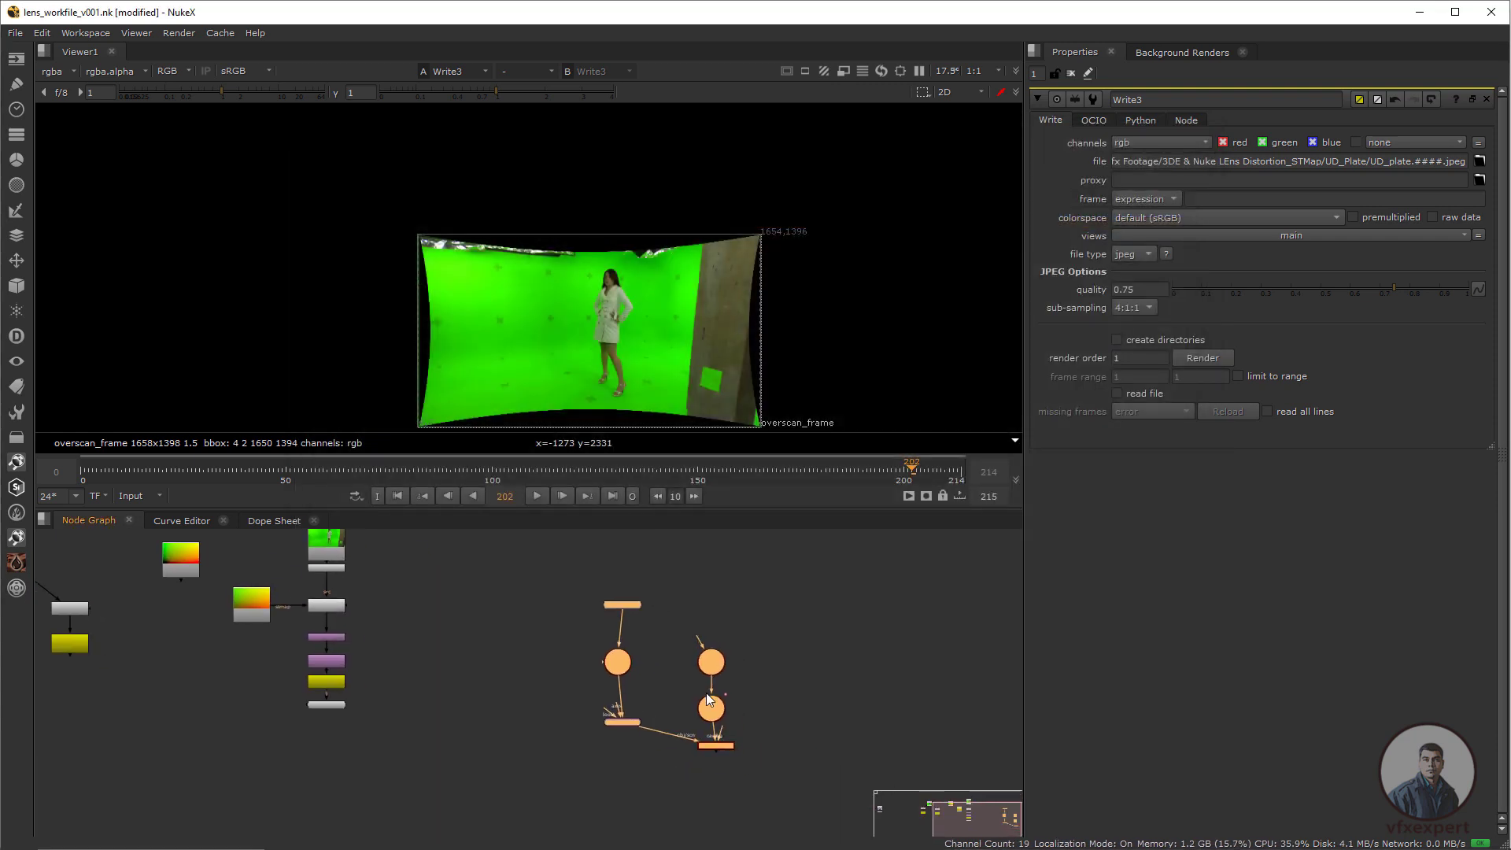
scroll(706, 695, "up", 2)
left_click_drag(726, 764, 762, 741)
left_click(862, 696)
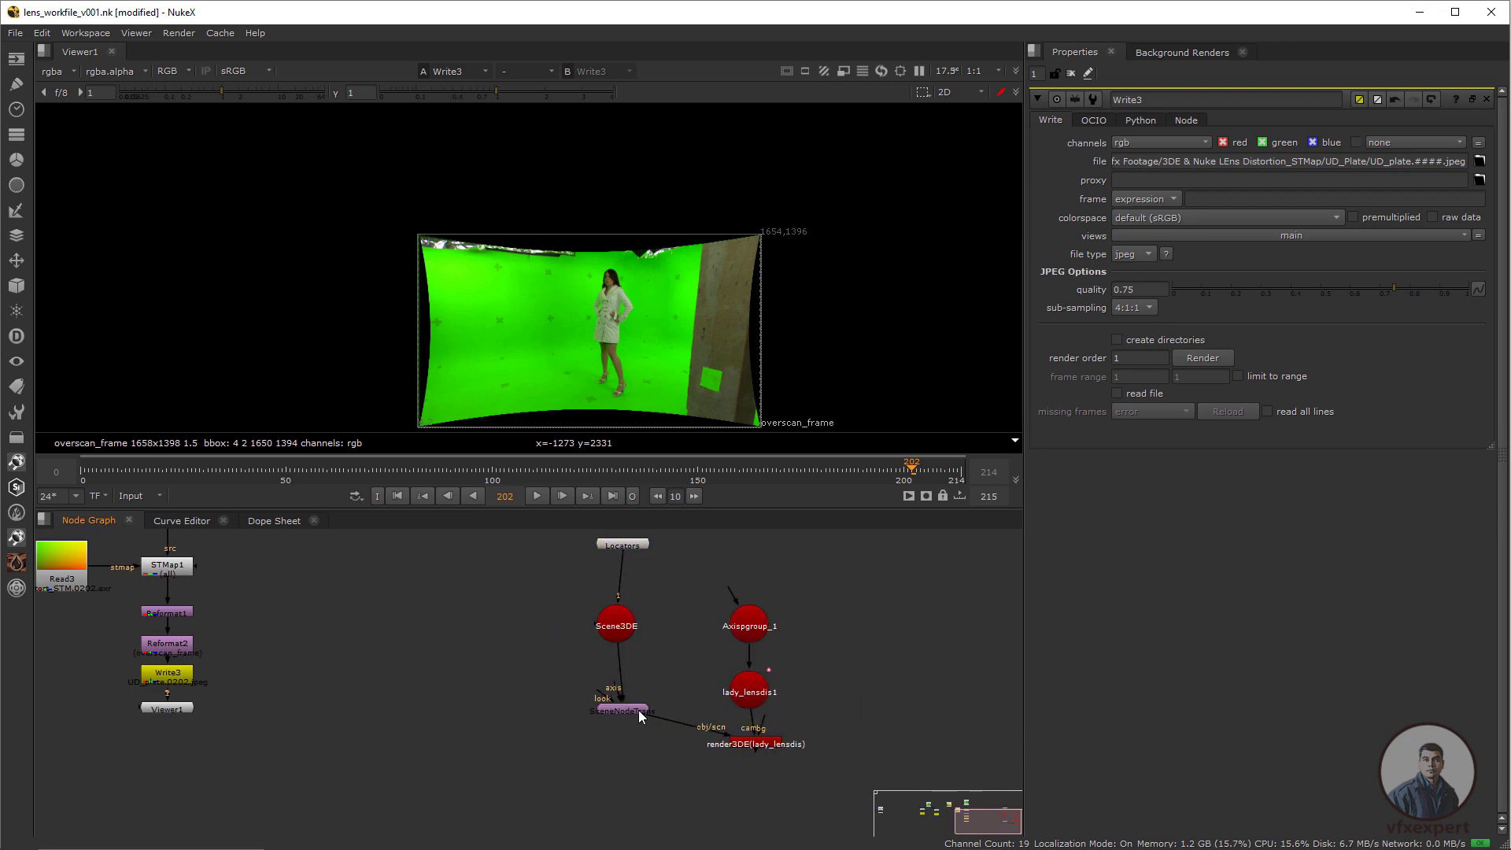
left_click_drag(639, 715, 636, 748)
left_click_drag(753, 699, 759, 698)
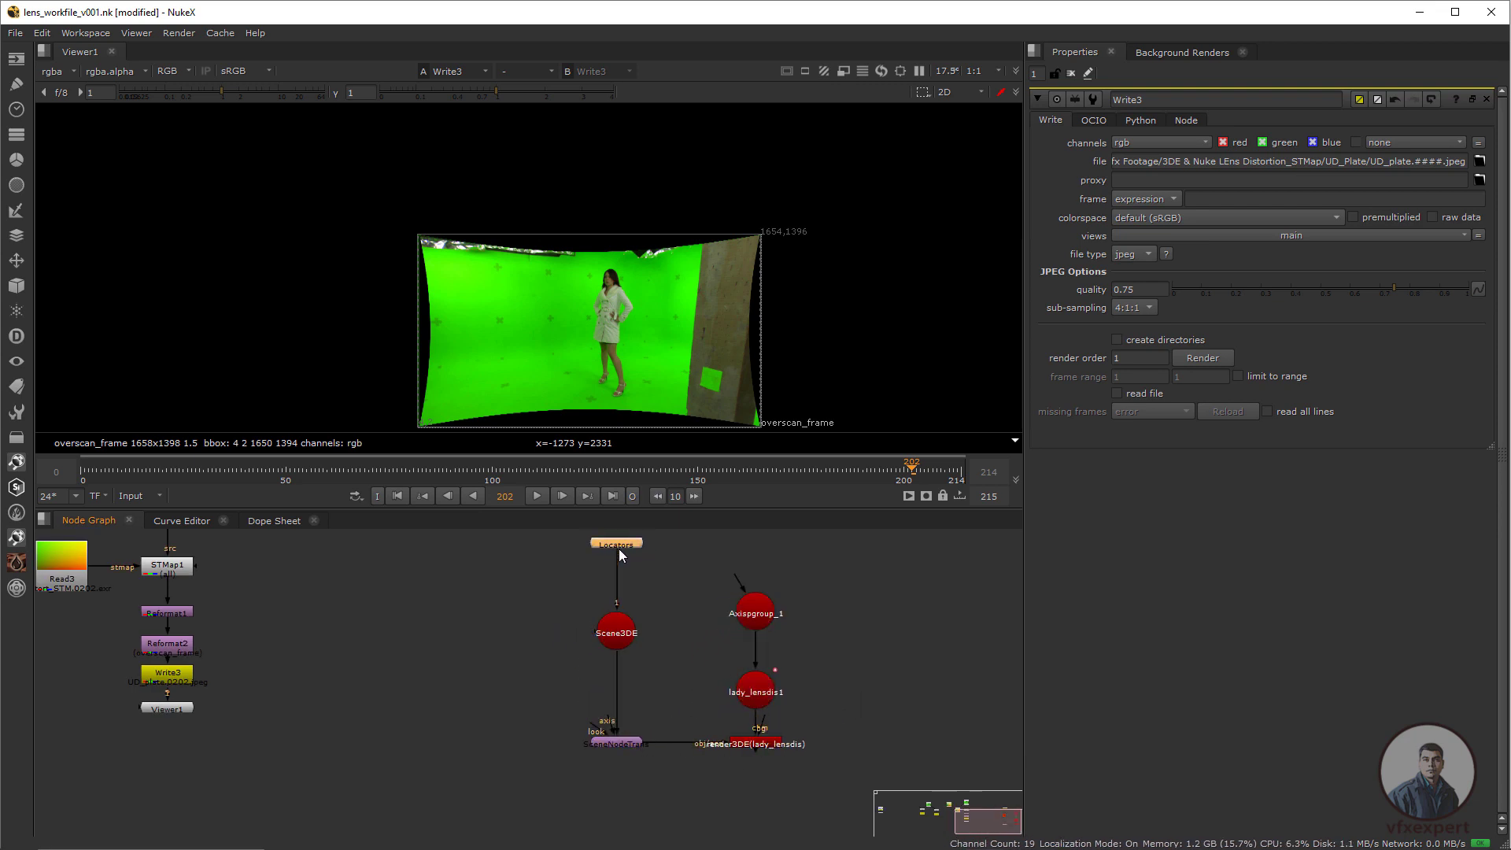
left_click_drag(619, 550, 619, 552)
left_click(685, 692)
scroll(686, 731, "down", 1)
middle_click_drag(687, 730, 714, 748)
scroll(348, 630, "down", 2)
scroll(301, 582, "up", 3)
middle_click_drag(301, 583, 330, 623)
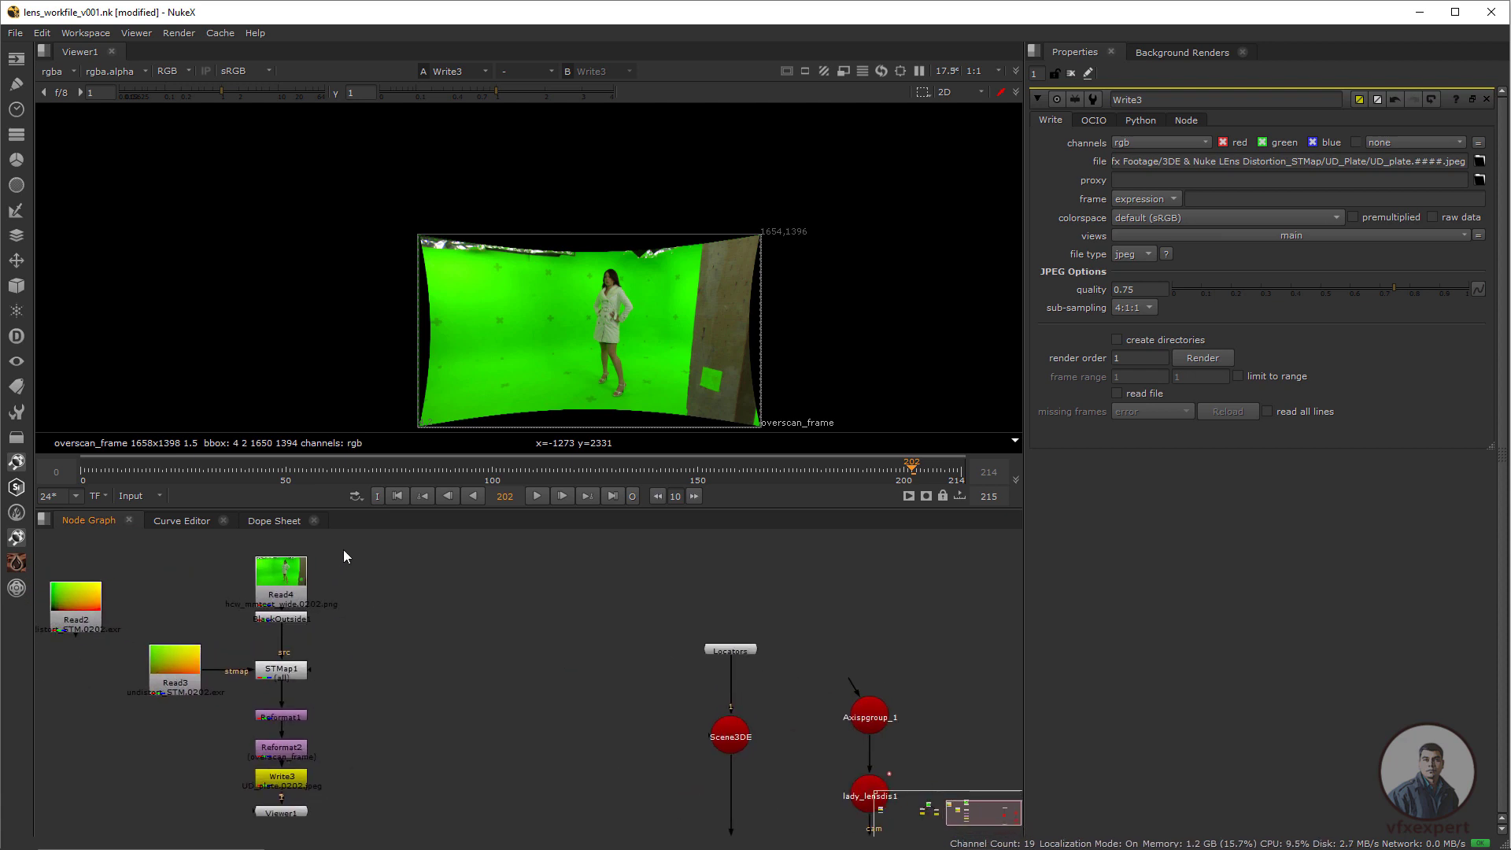
Duplicate the Read4, BlackOutside, STMap1 and Read3 undistort nodes beside the lady_lensdis1 camera and render3DE nodes.
left_click_drag(349, 540, 126, 697)
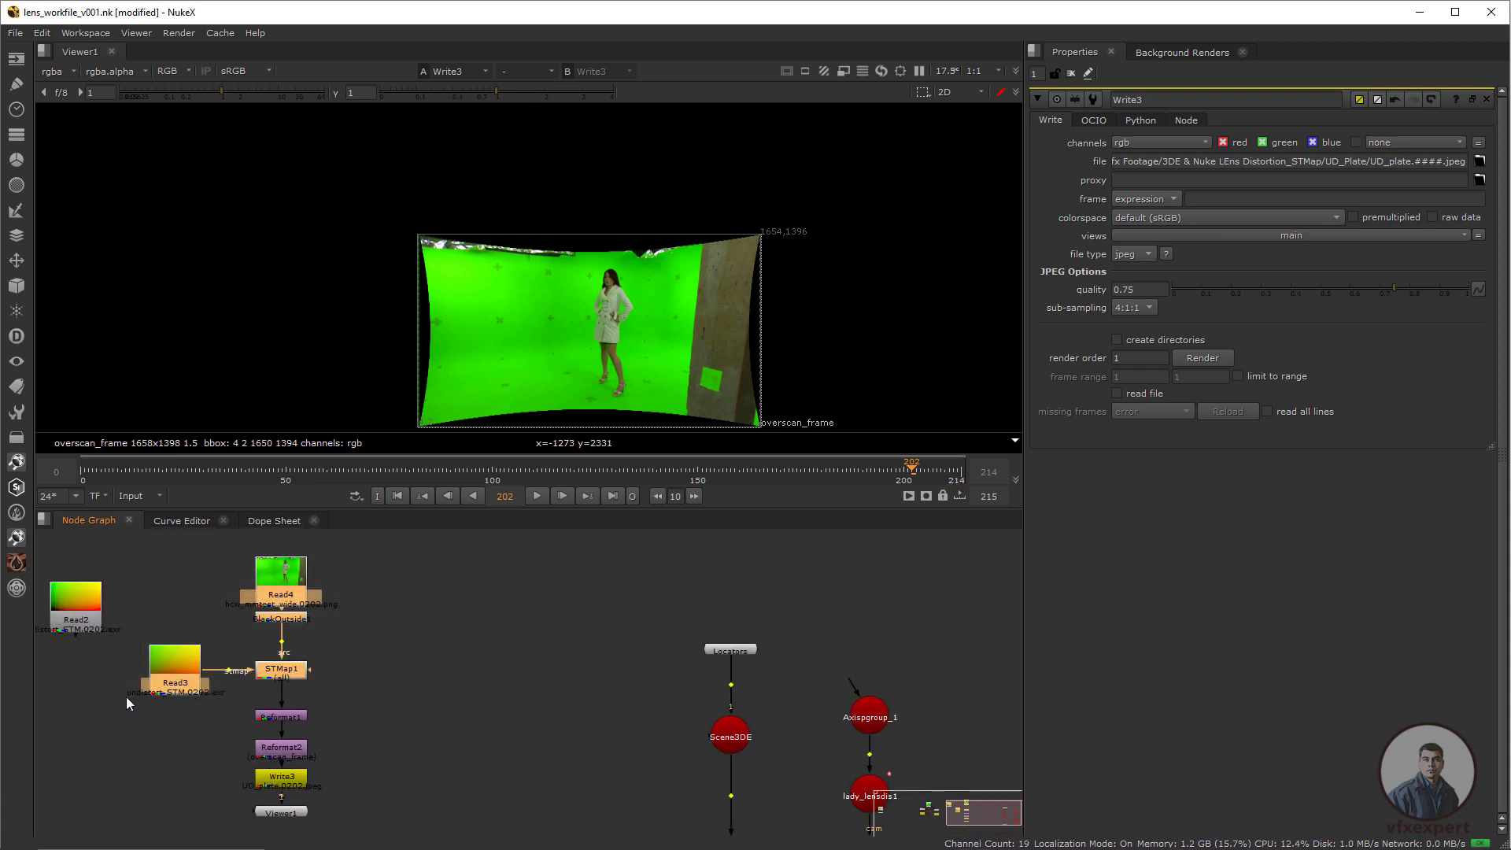
scroll(324, 655, "down", 2)
middle_click_drag(499, 698, 417, 676)
scroll(632, 750, "up", 4)
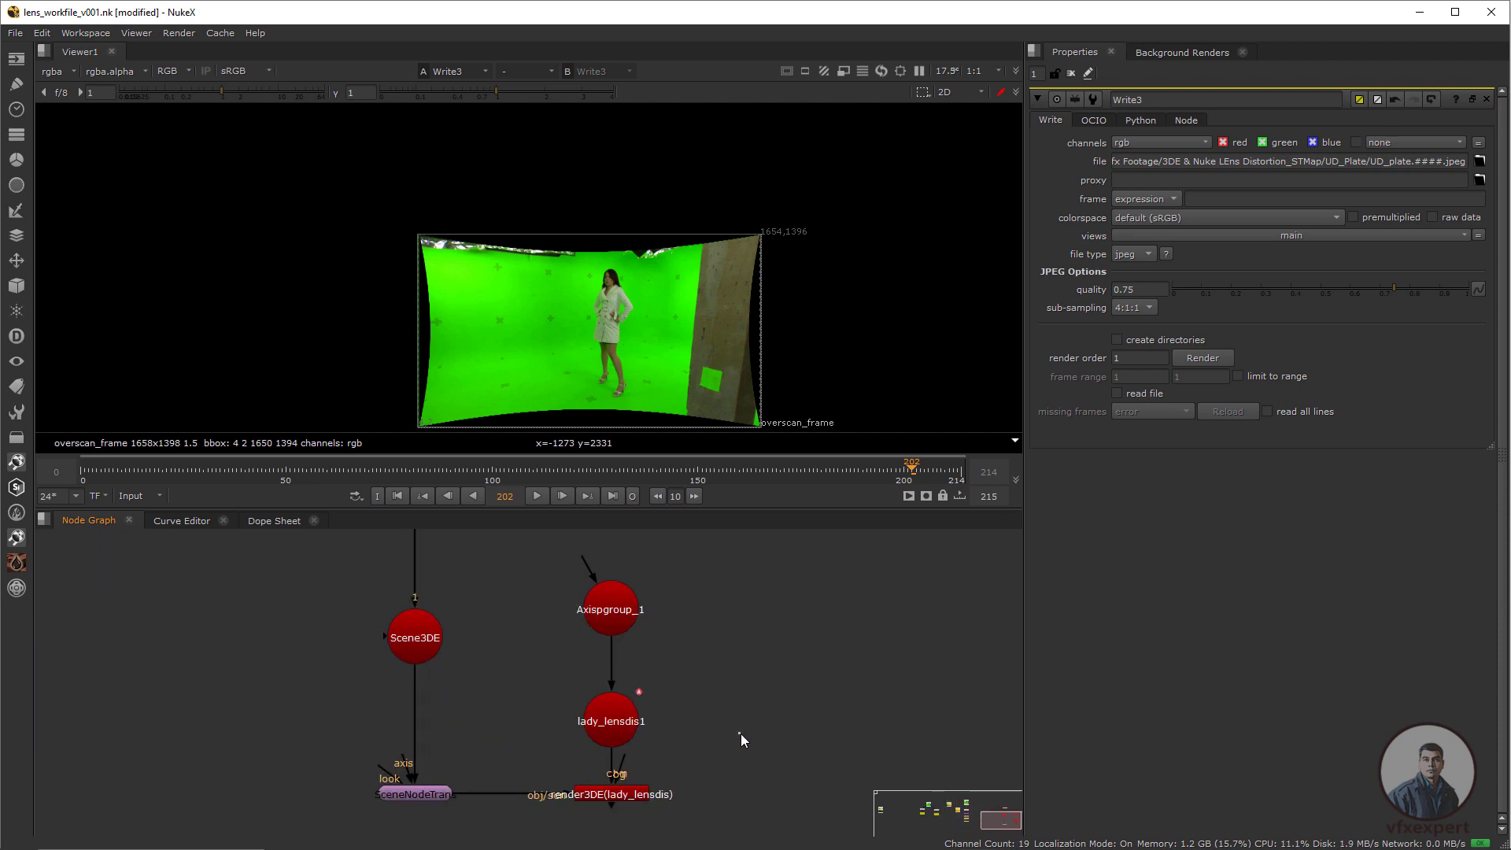
key("ctrl+v")
left_click_drag(739, 734, 757, 767)
left_click(776, 725)
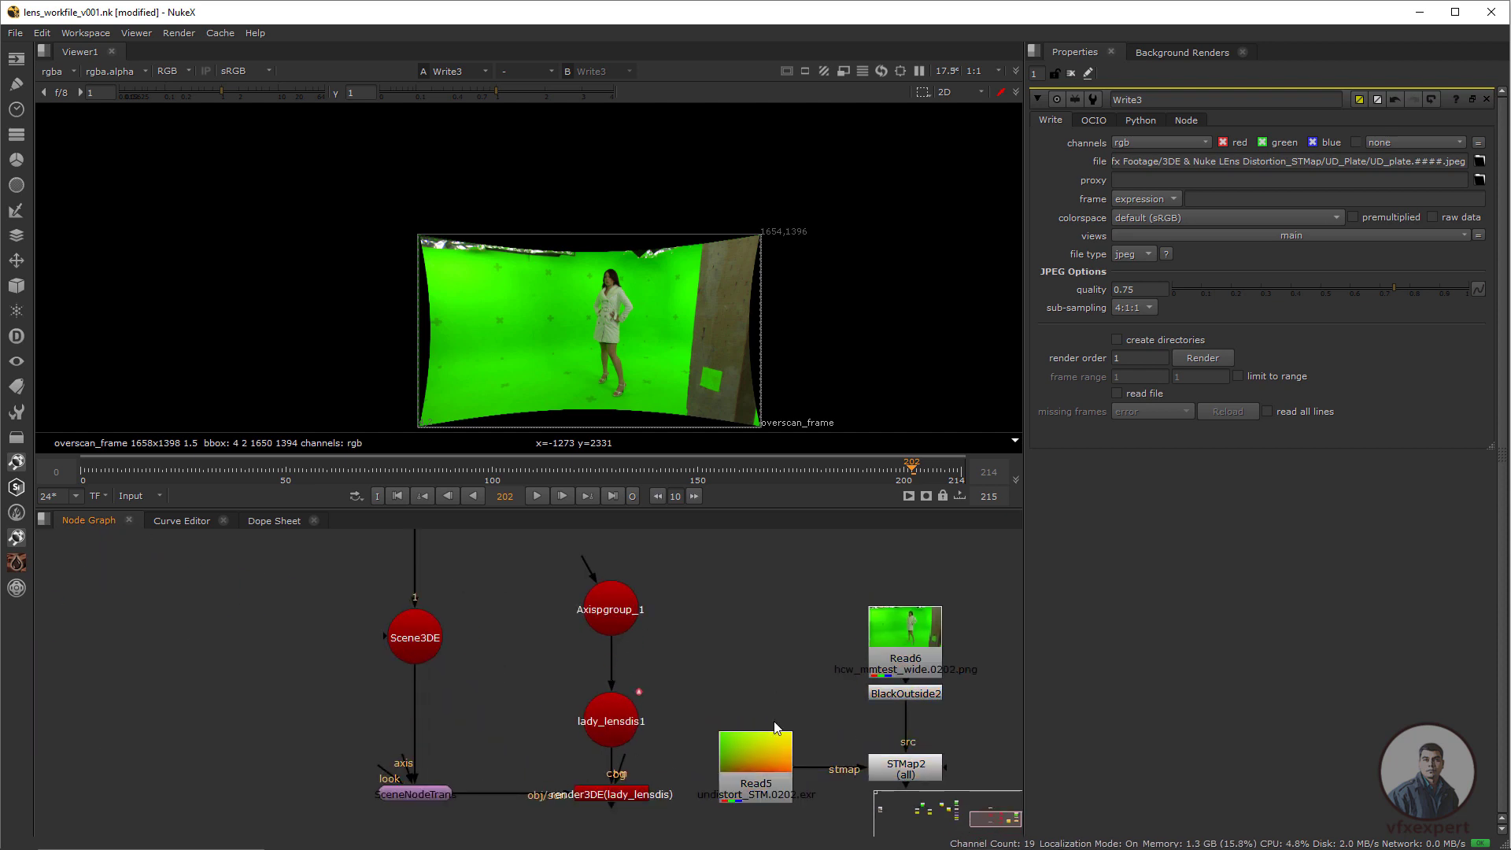
Arrange the copied plate nodes with the STMap read beside STMap2, and connect STMap2 to the background input of render3DE(lady_lensdis).
middle_click_drag(808, 736, 774, 675)
left_click_drag(745, 702, 990, 702)
middle_click_drag(822, 680, 653, 693)
left_click_drag(637, 542, 899, 812)
left_click_drag(804, 740, 752, 716)
left_click(726, 712)
left_click(443, 725)
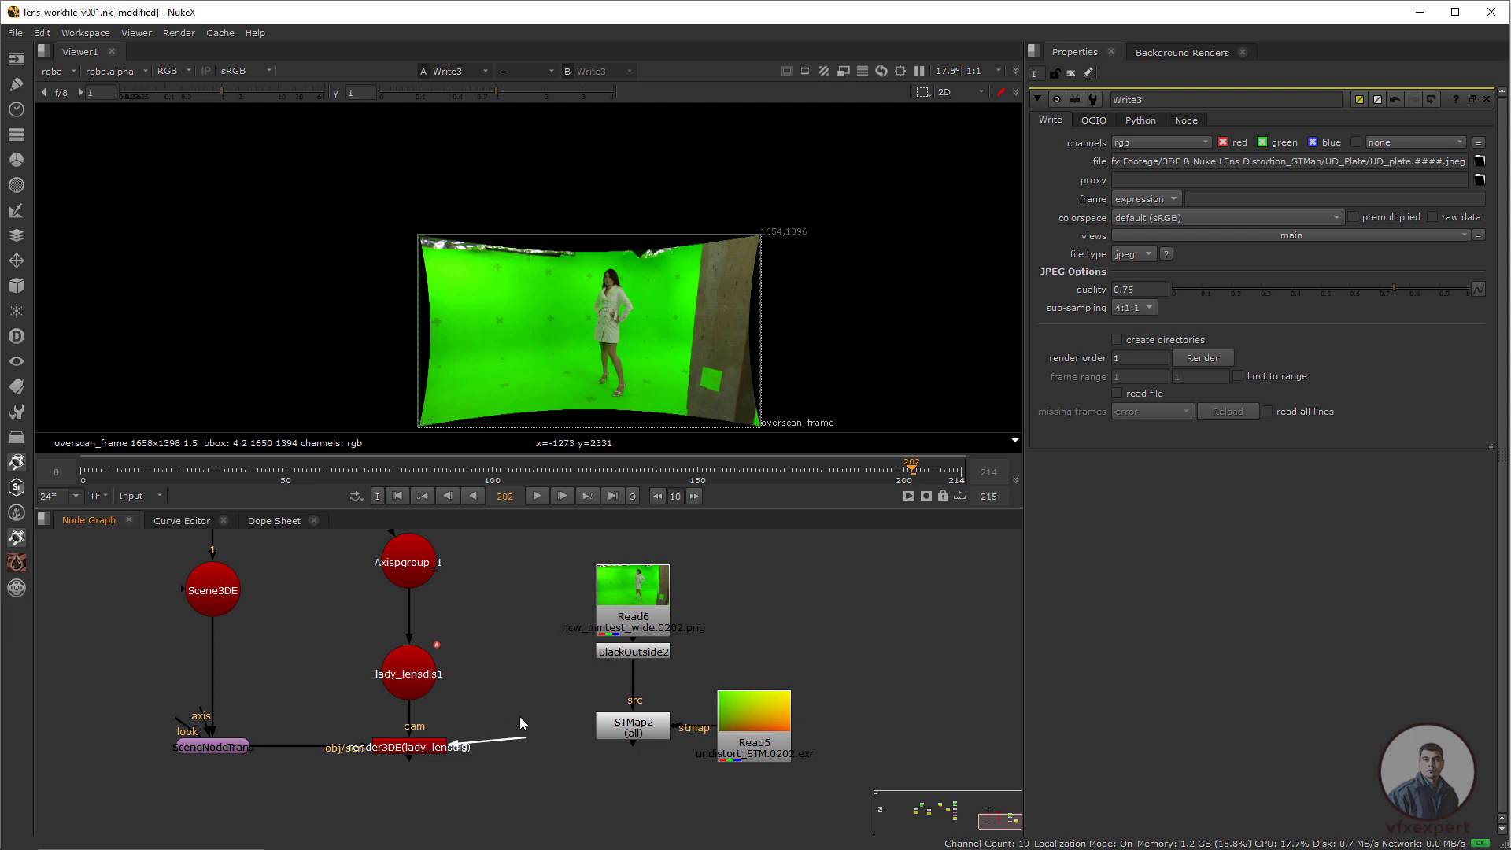
left_click_drag(529, 690, 629, 749)
left_click_drag(748, 720, 751, 734)
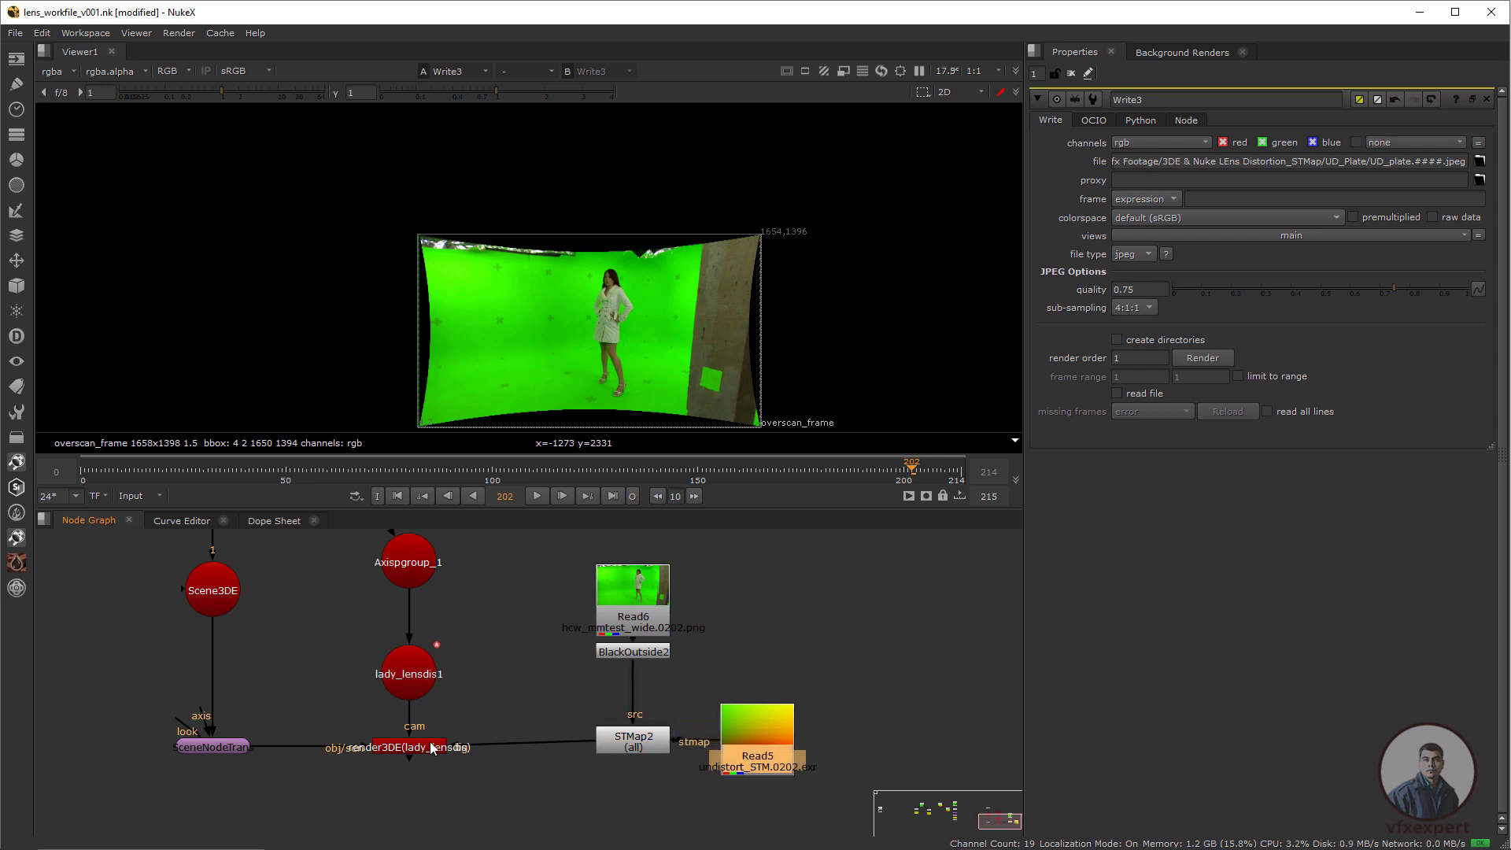
Open the render3DE(lady_lensdis) node's properties and display its output in the 3D viewer.
left_click(431, 749)
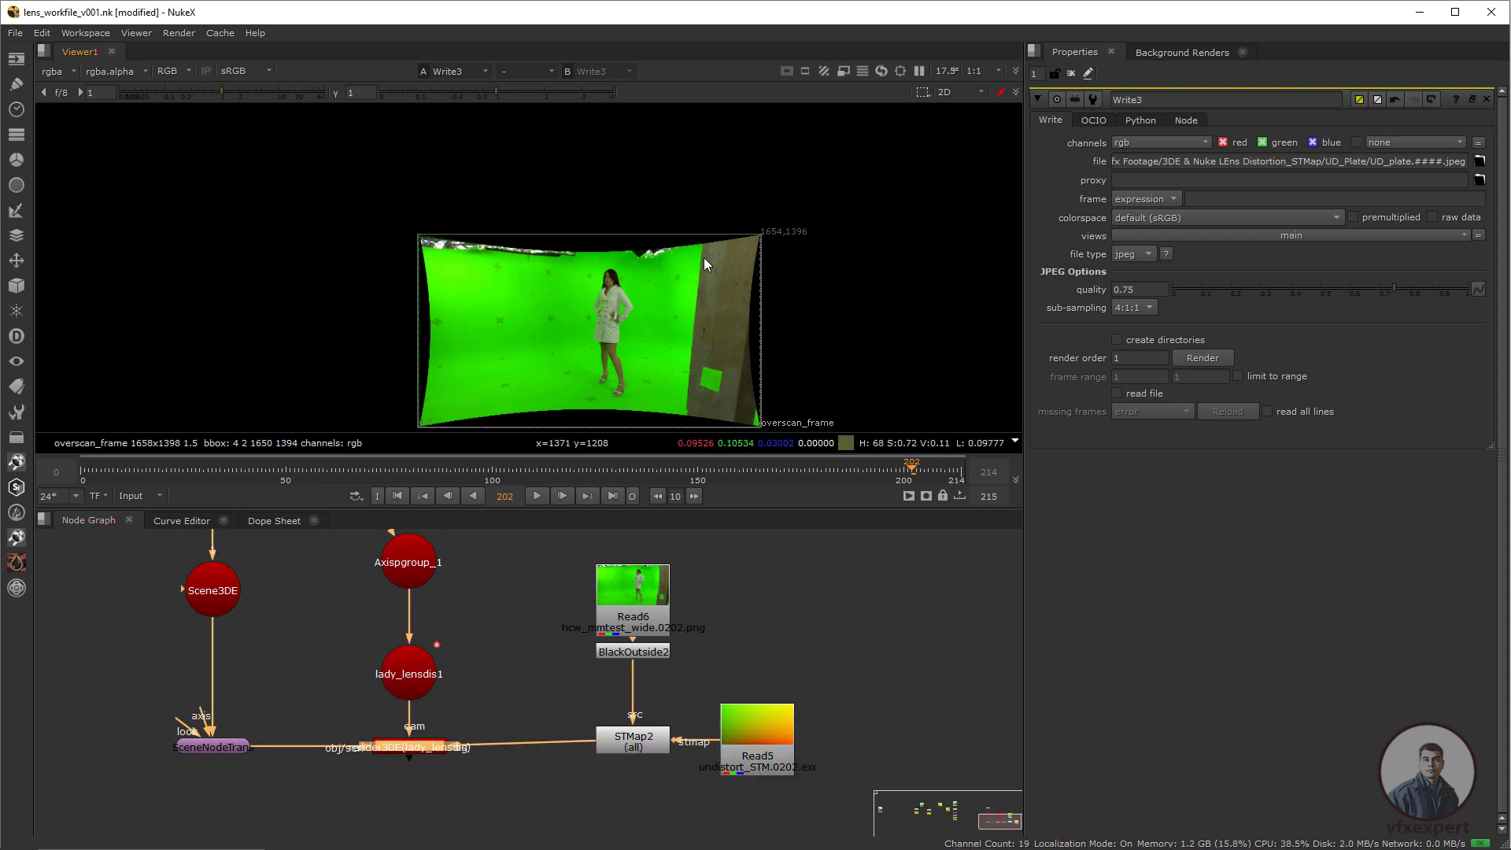
scroll(728, 363, "up", 2)
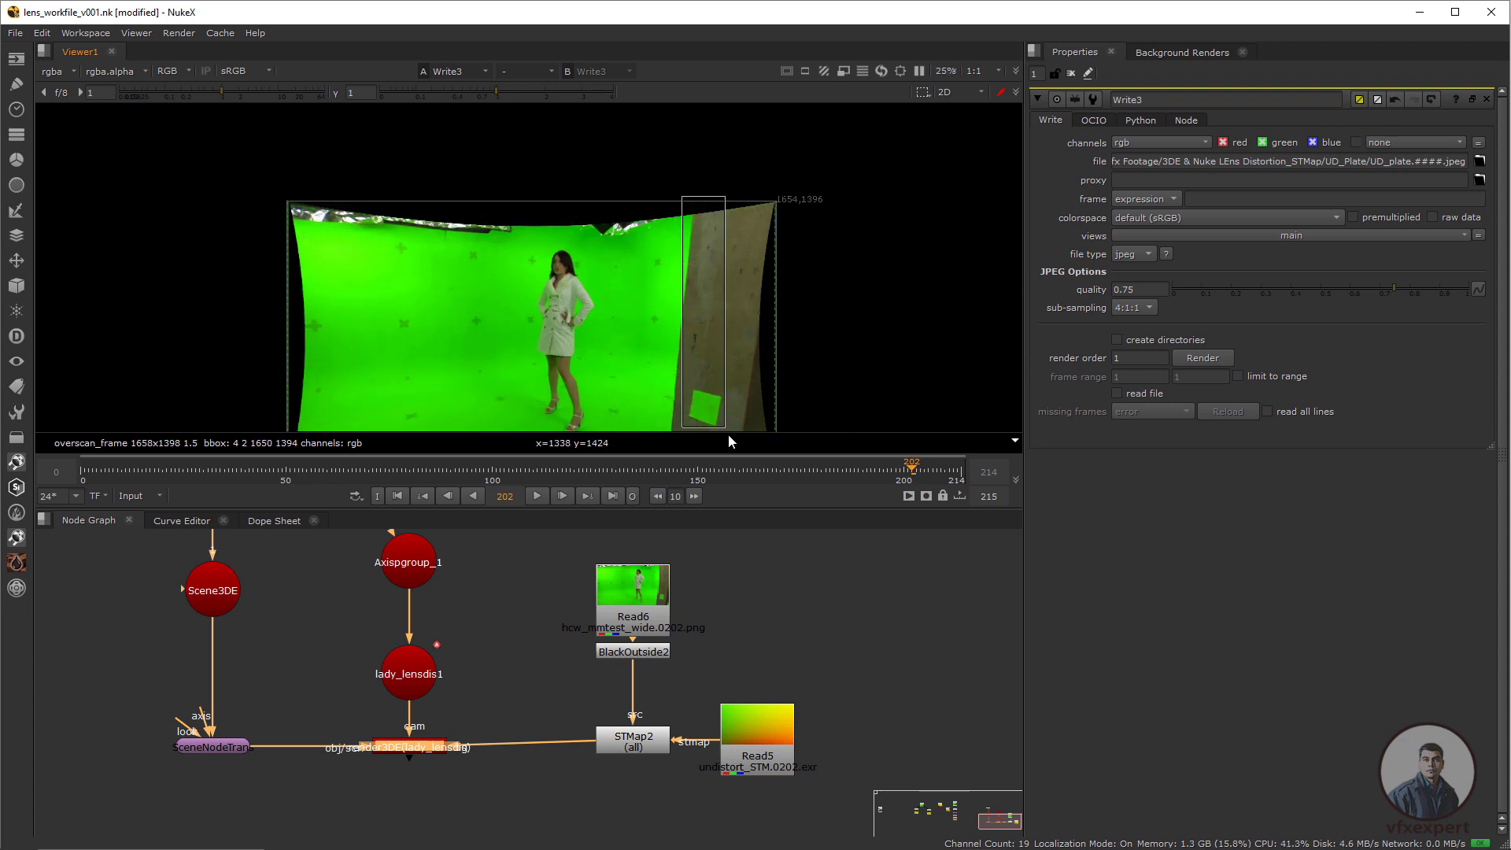
middle_click_drag(739, 289, 758, 248)
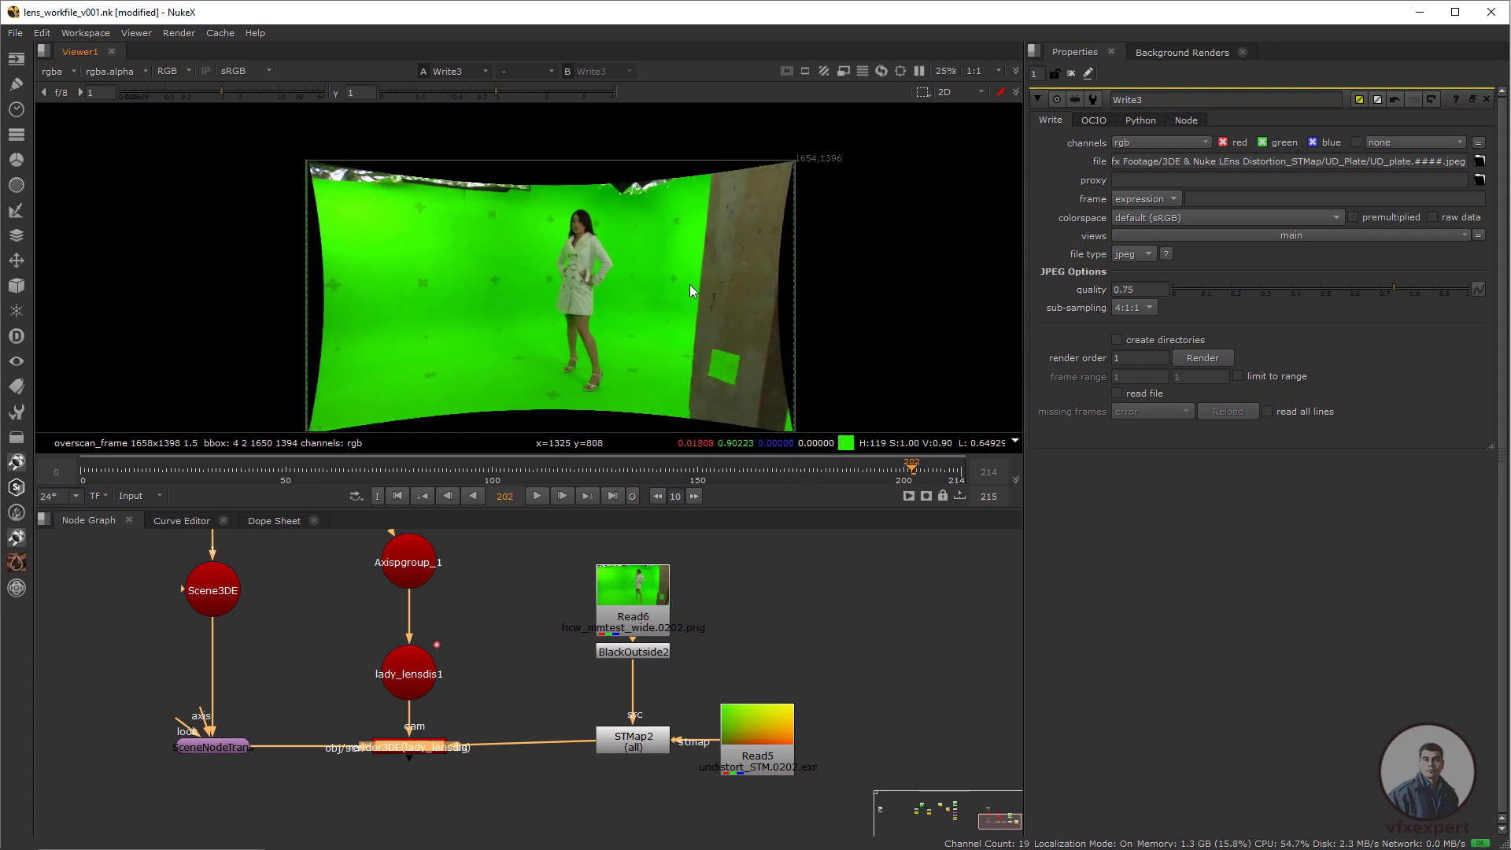
key("Tab")
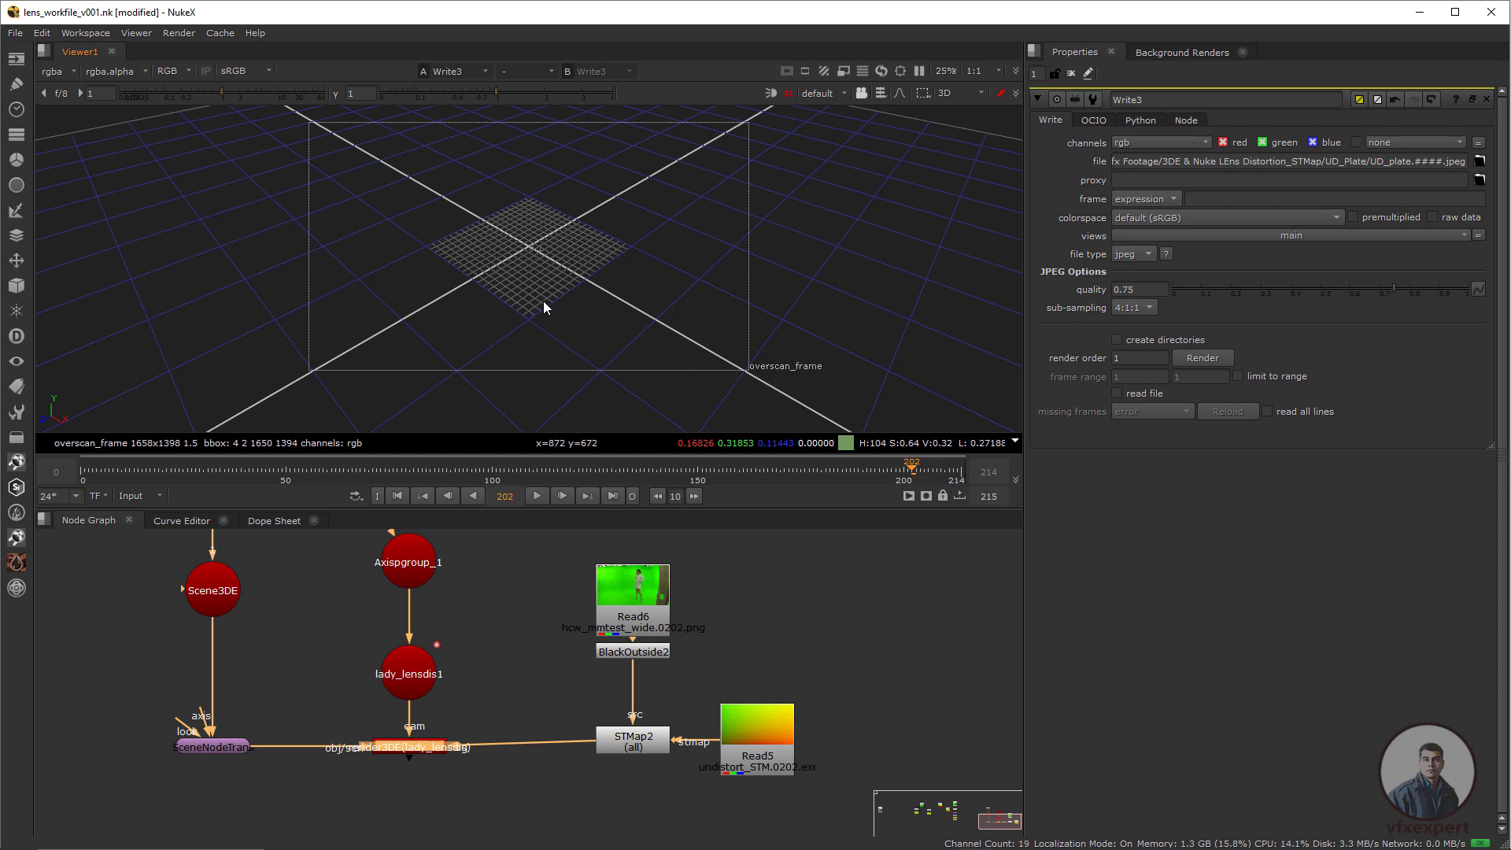
double_click(410, 746)
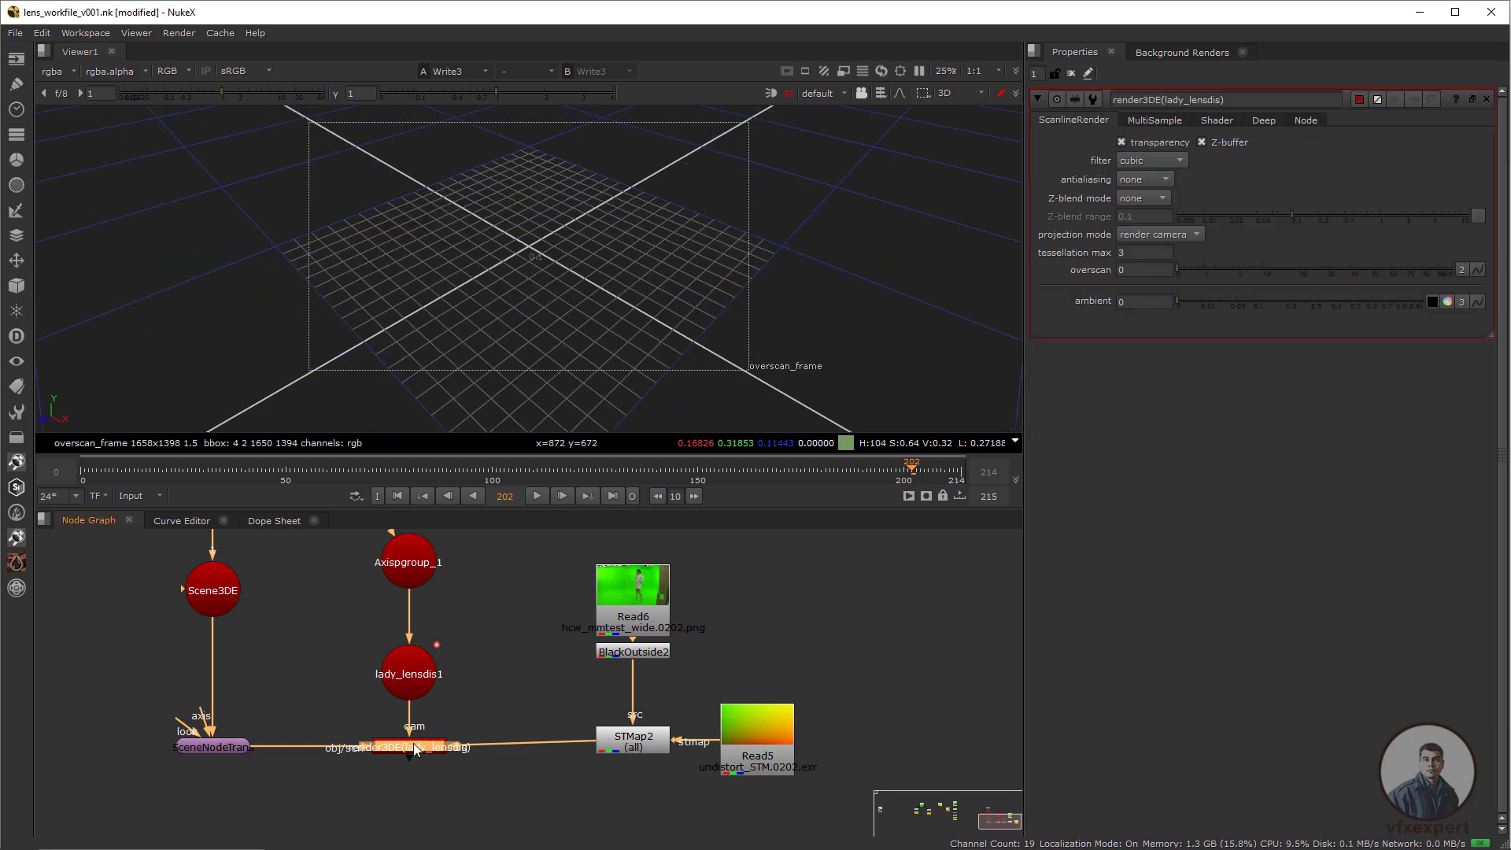
key("1")
scroll(422, 748, "up", 3)
scroll(627, 309, "down", 10)
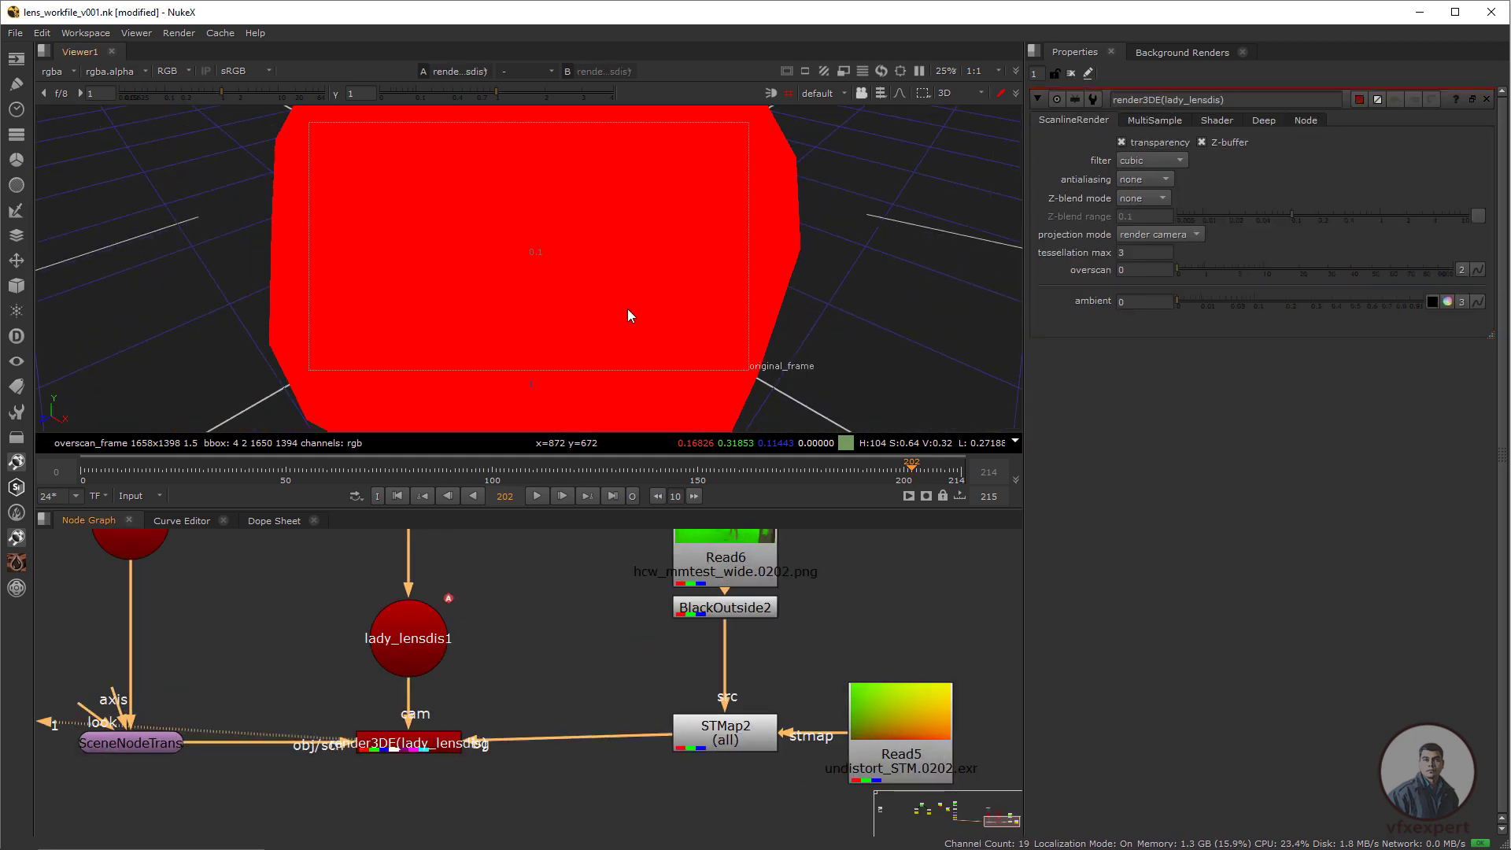
scroll(622, 339, "down", 10)
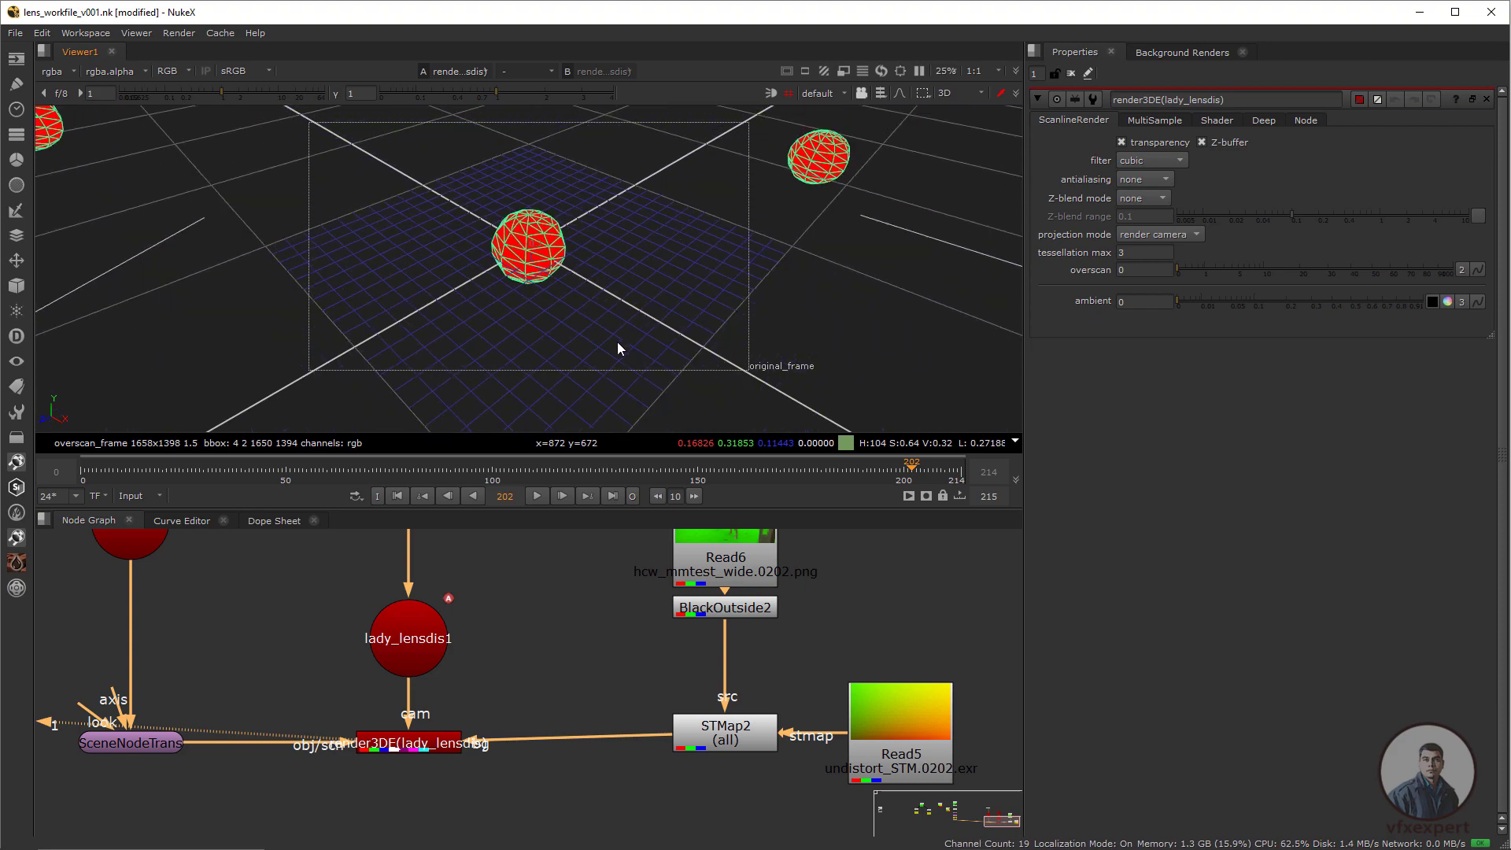
Examine the layout of the tracked locators and the lady_lensdis1 camera from several angles in the 3D view.
left_click_drag(603, 336, 702, 290, "ctrl")
right_click_drag(703, 296, 587, 323, "alt")
scroll(610, 562, "down", 2)
scroll(608, 555, "down", 3)
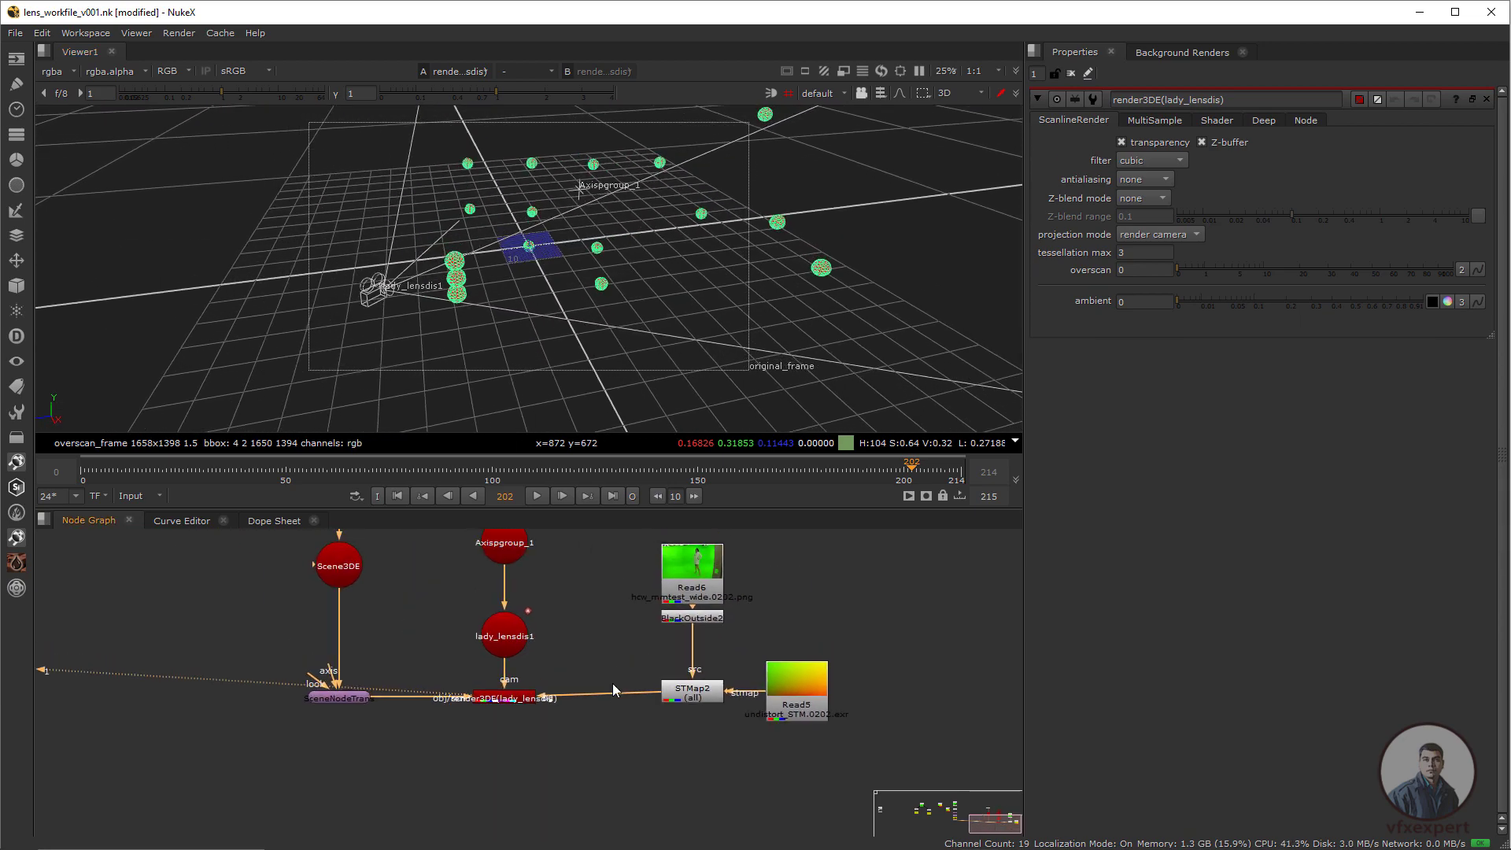
right_click_drag(737, 293, 670, 352, "alt")
left_click(479, 362)
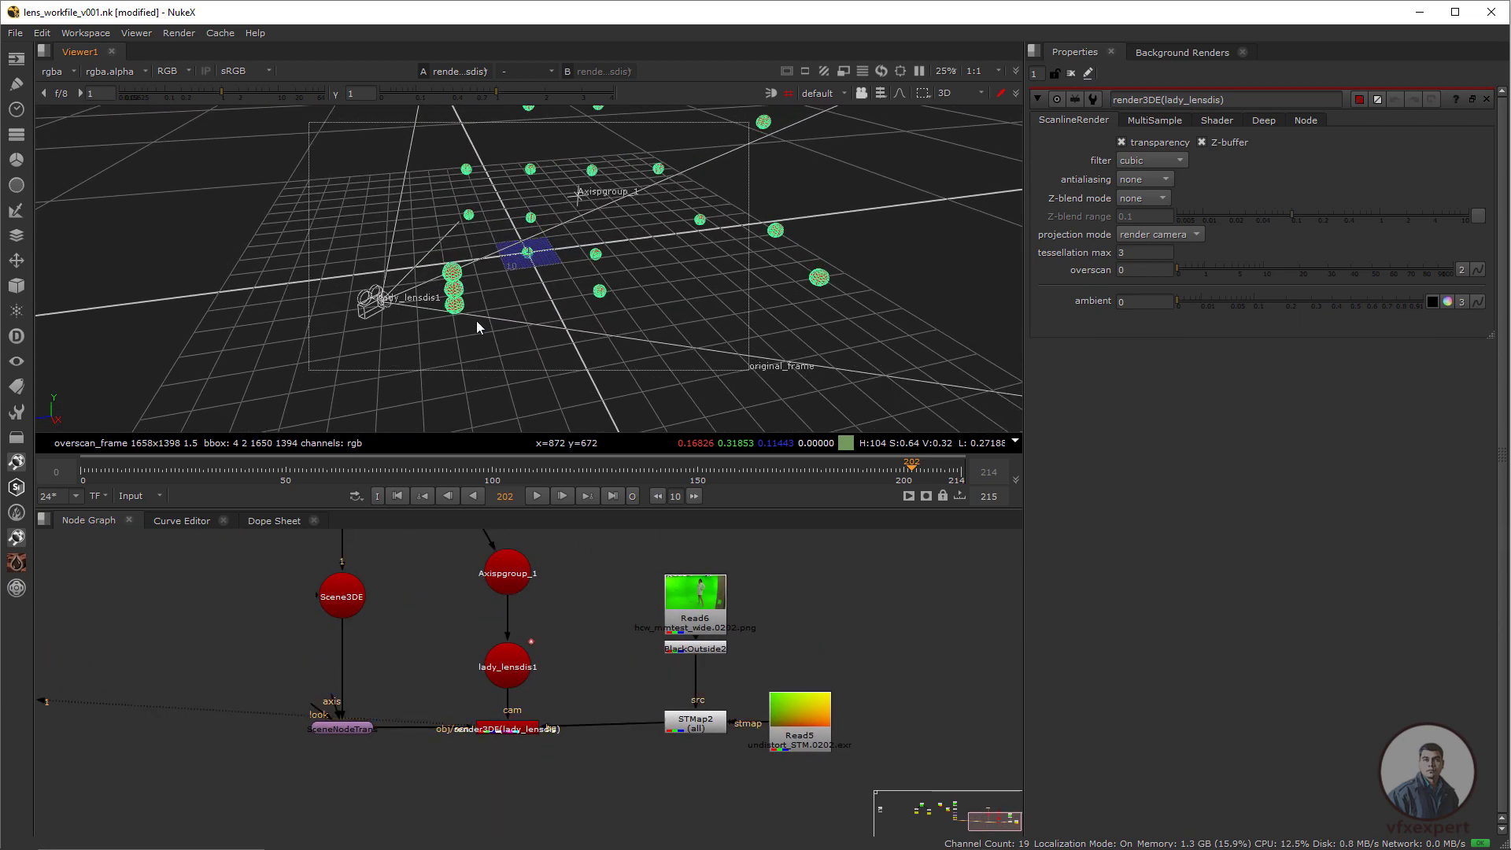
right_click_drag(577, 384, 564, 271, "alt")
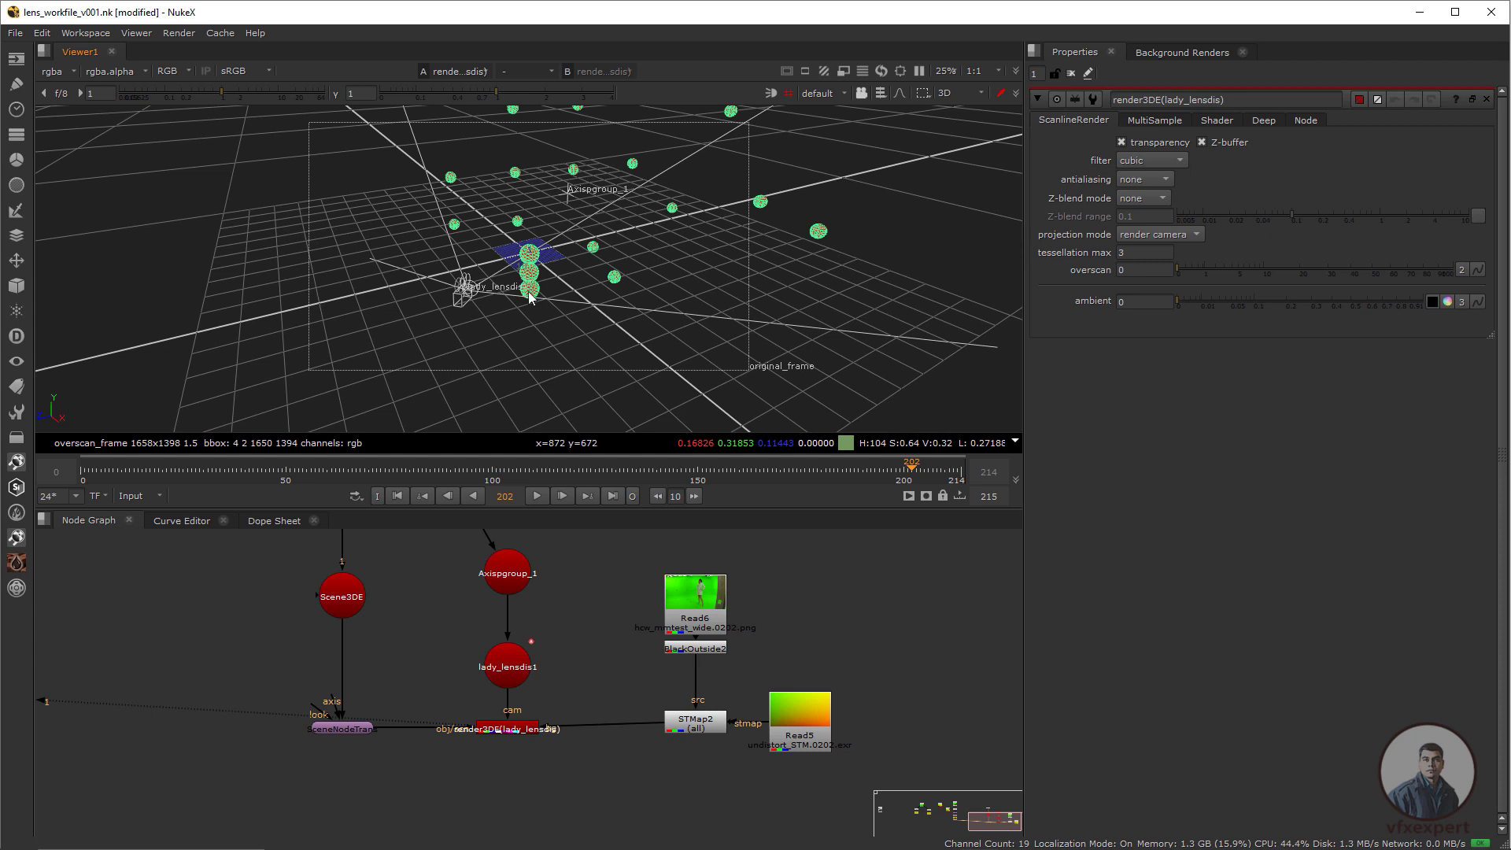
scroll(579, 630, "down", 2)
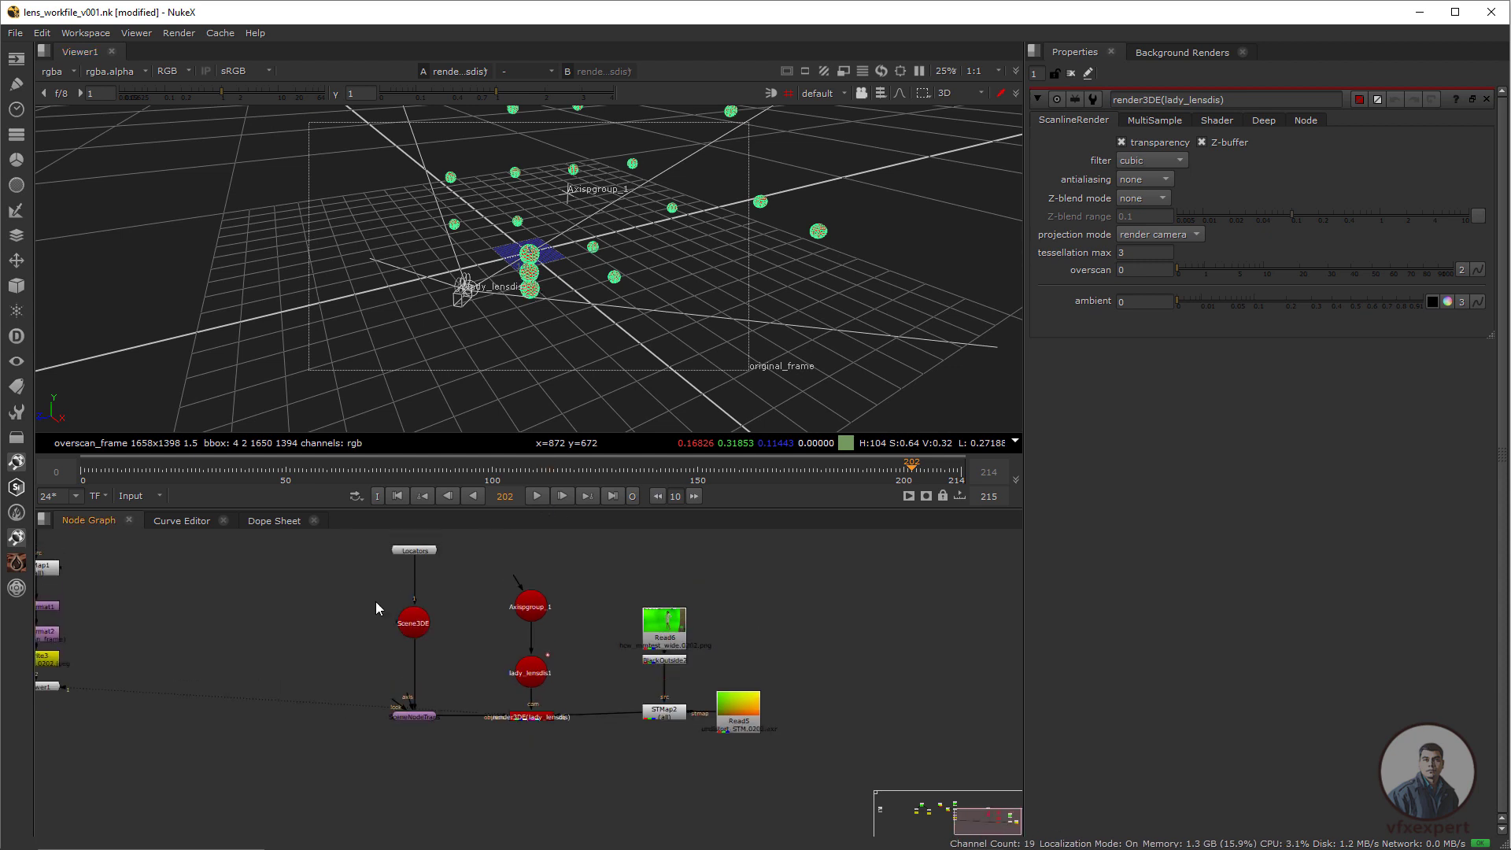
Create a Cube node and connect it to Scene3DE.
key("Tab")
type("cube")
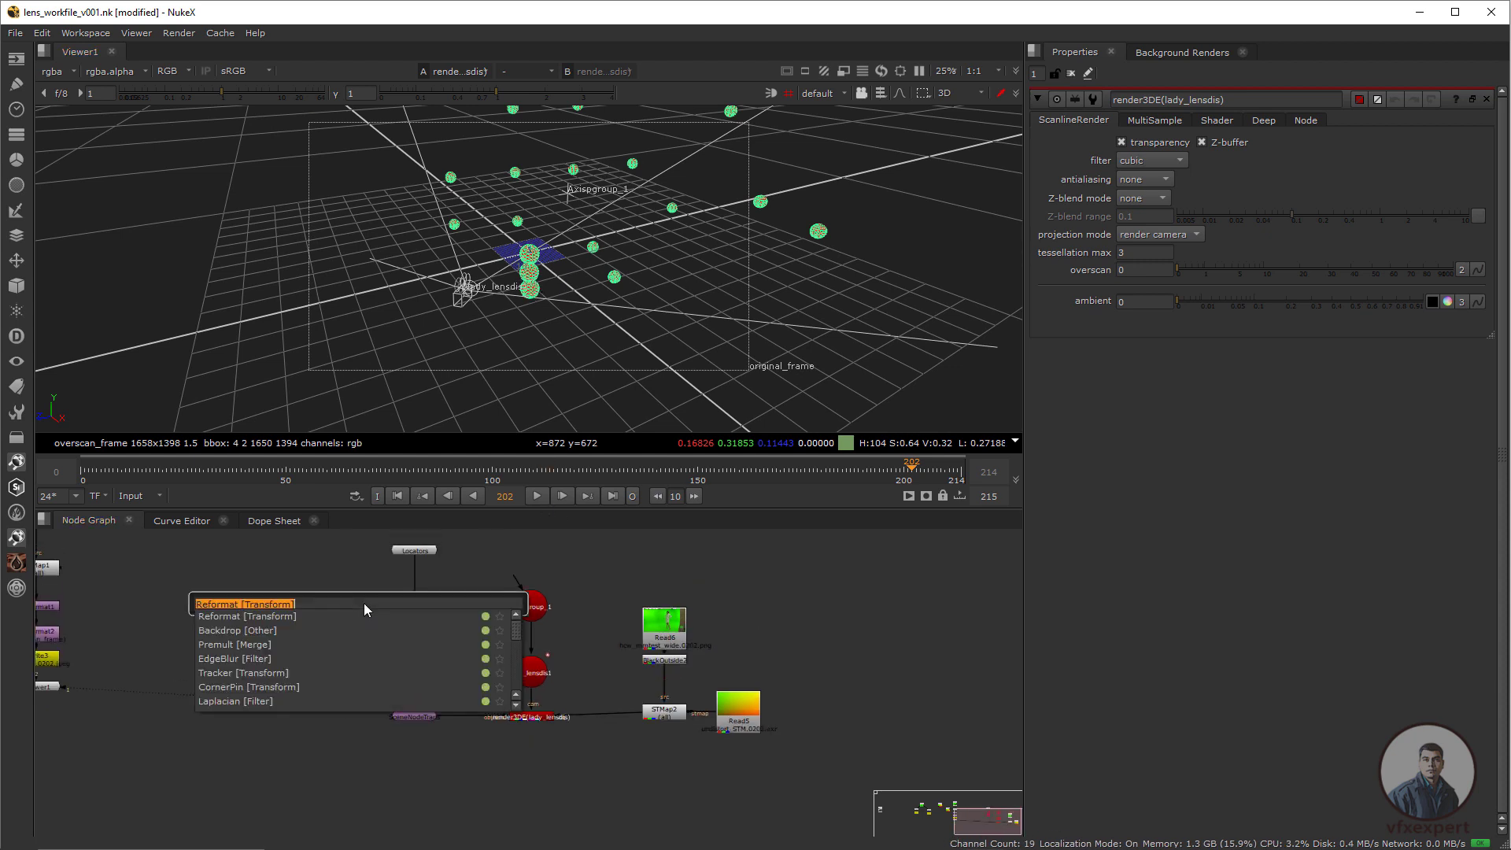
key("Return")
mouse_move(367, 609)
left_mouse_down()
mouse_move(330, 615)
mouse_move(389, 628)
left_mouse_up()
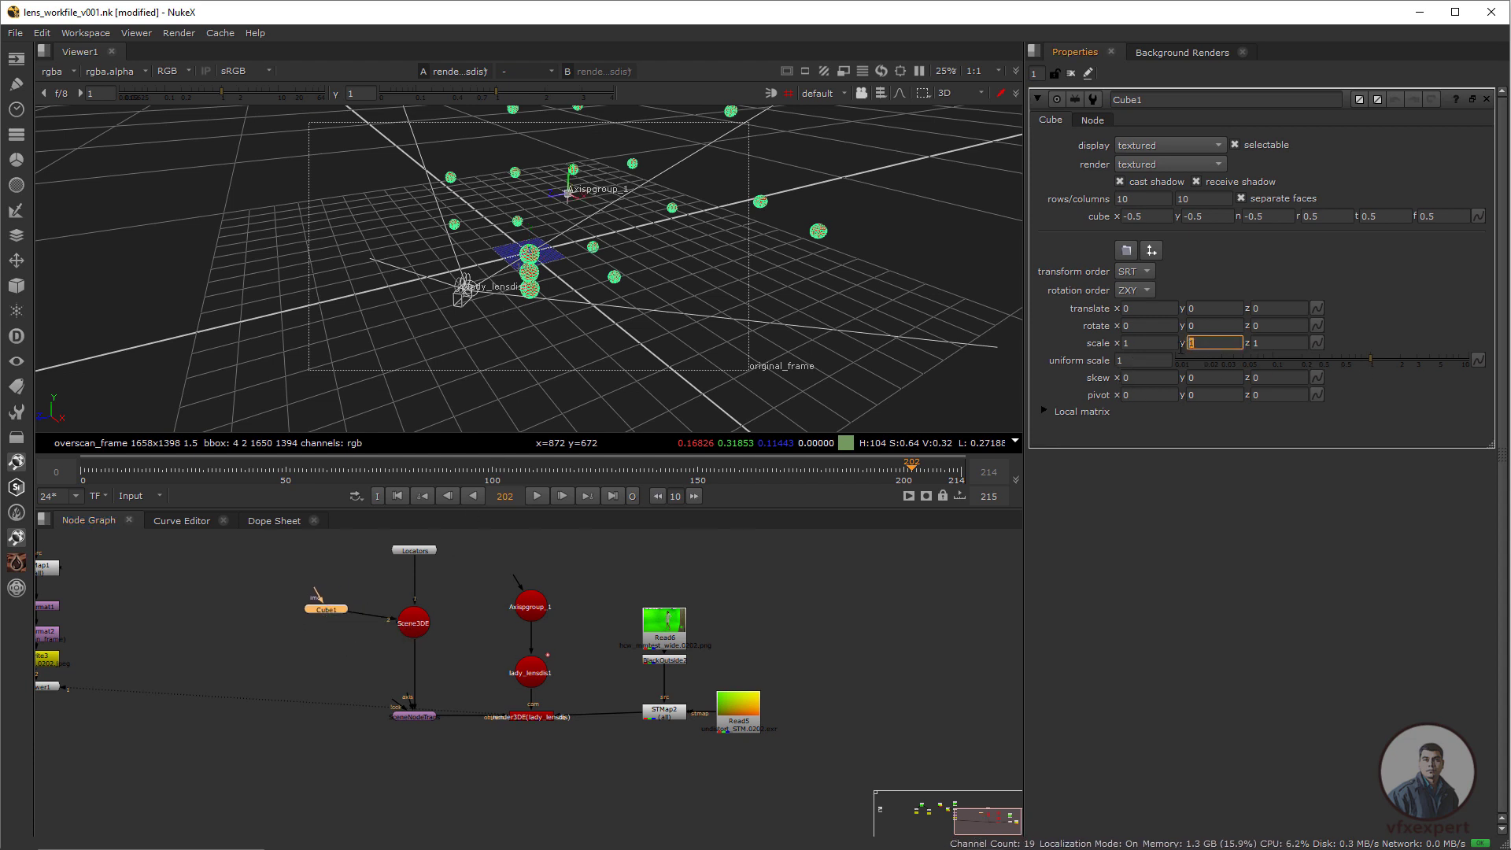
Scale Cube1 to 20 in y with a uniform scale of 10, and place it over the stacked locators near x 59, z 47.4.
type("20")
key("Return")
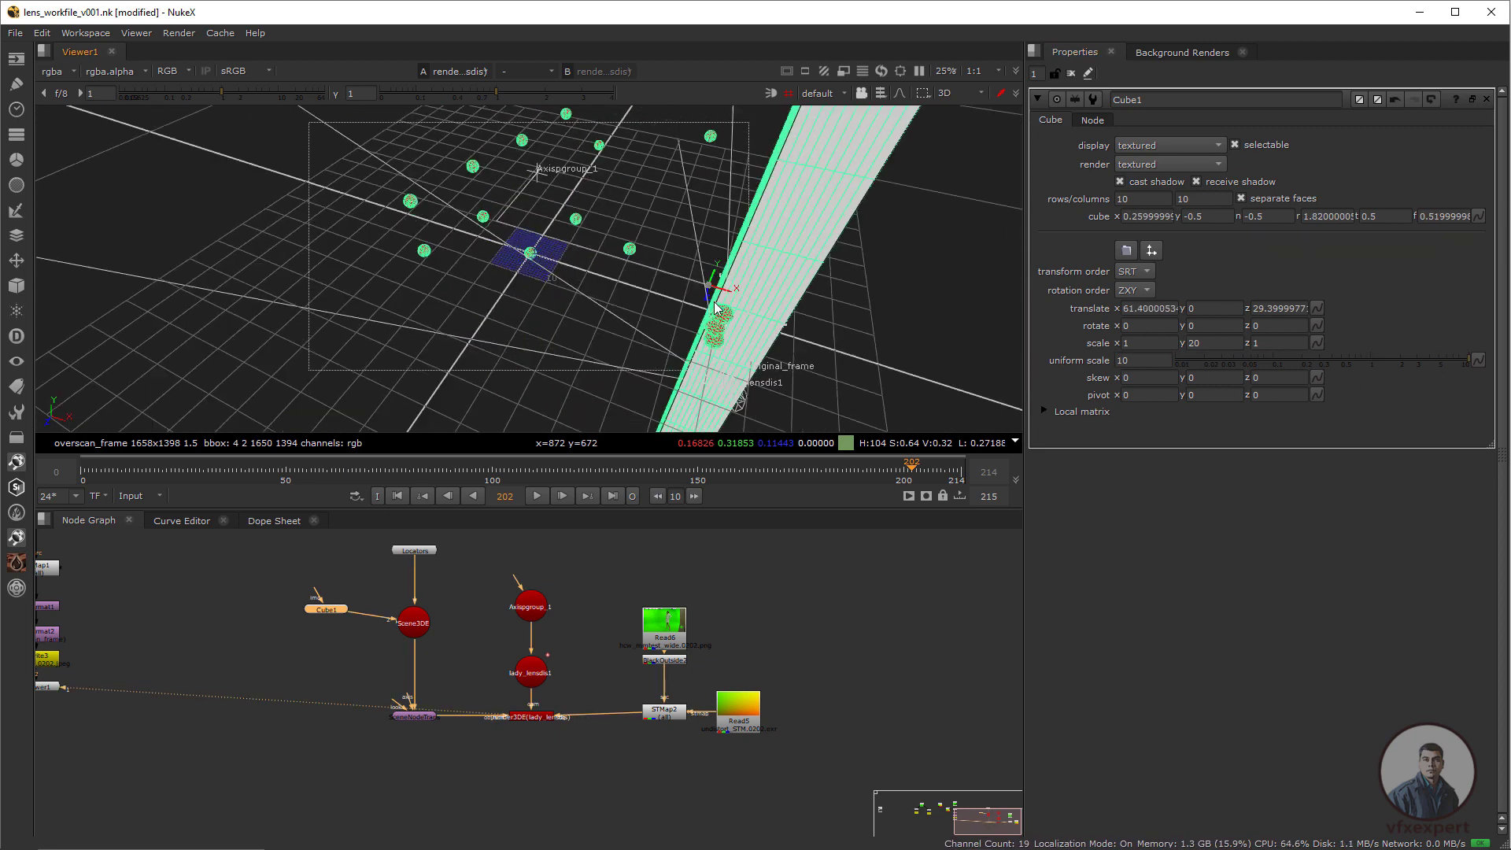
left_click_drag(714, 307, 667, 326)
Show the render in the 2D view and disable the Locators node.
key("Tab")
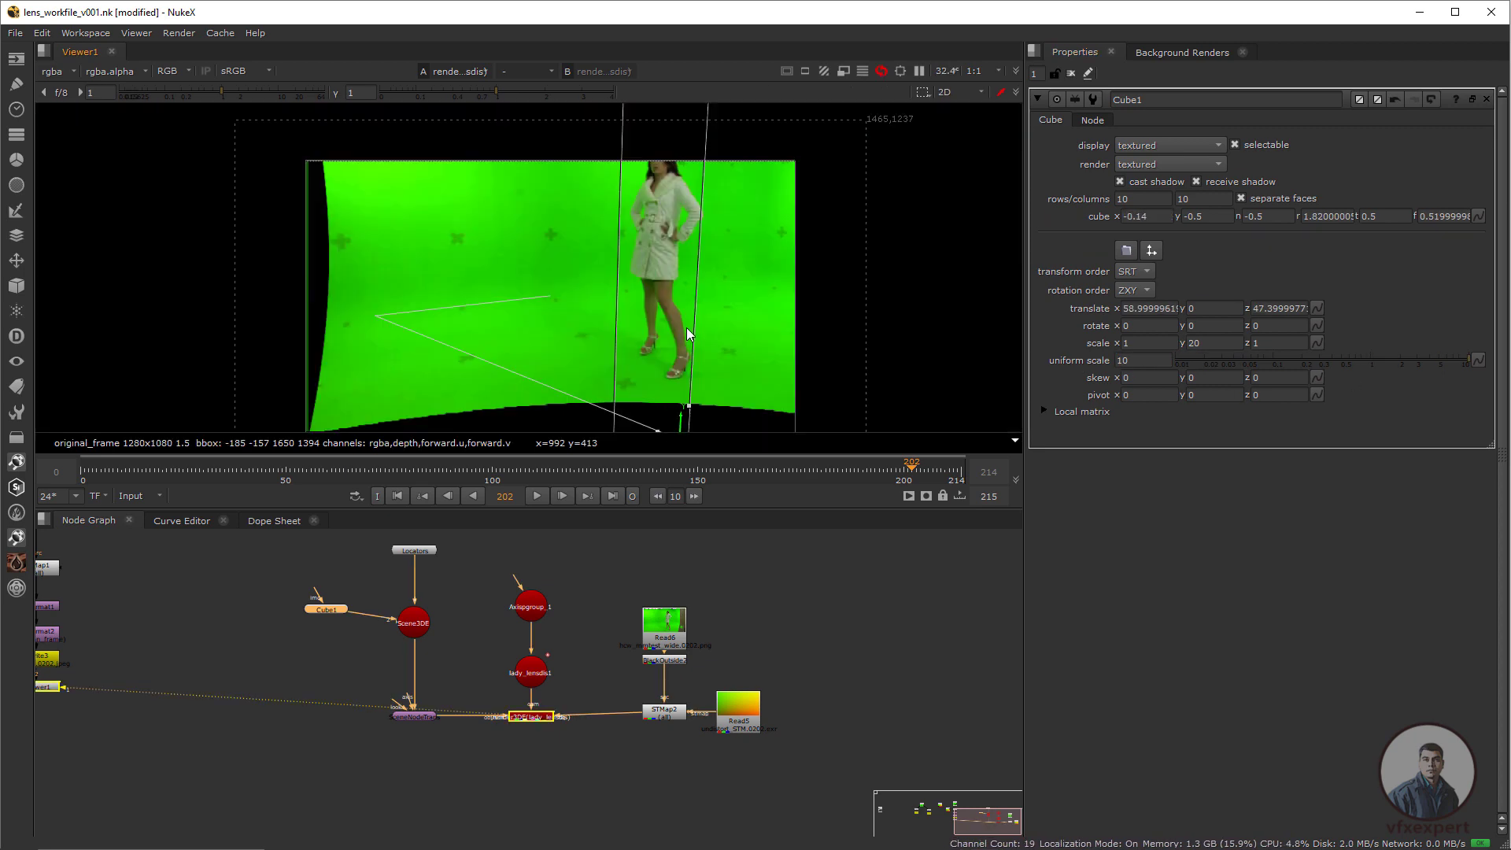
scroll(709, 315, "down", 2)
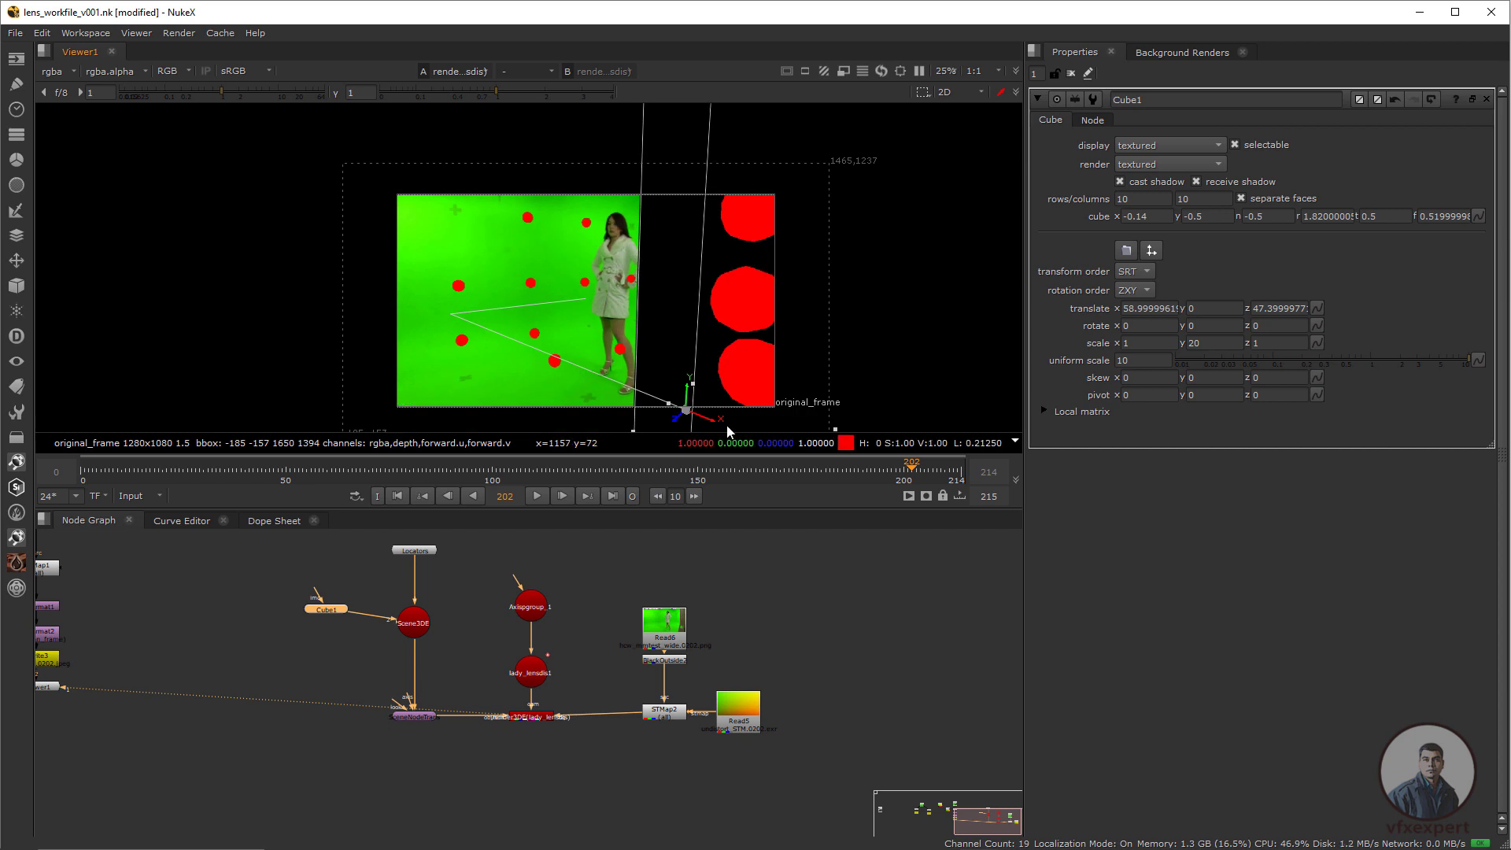
left_click(426, 550)
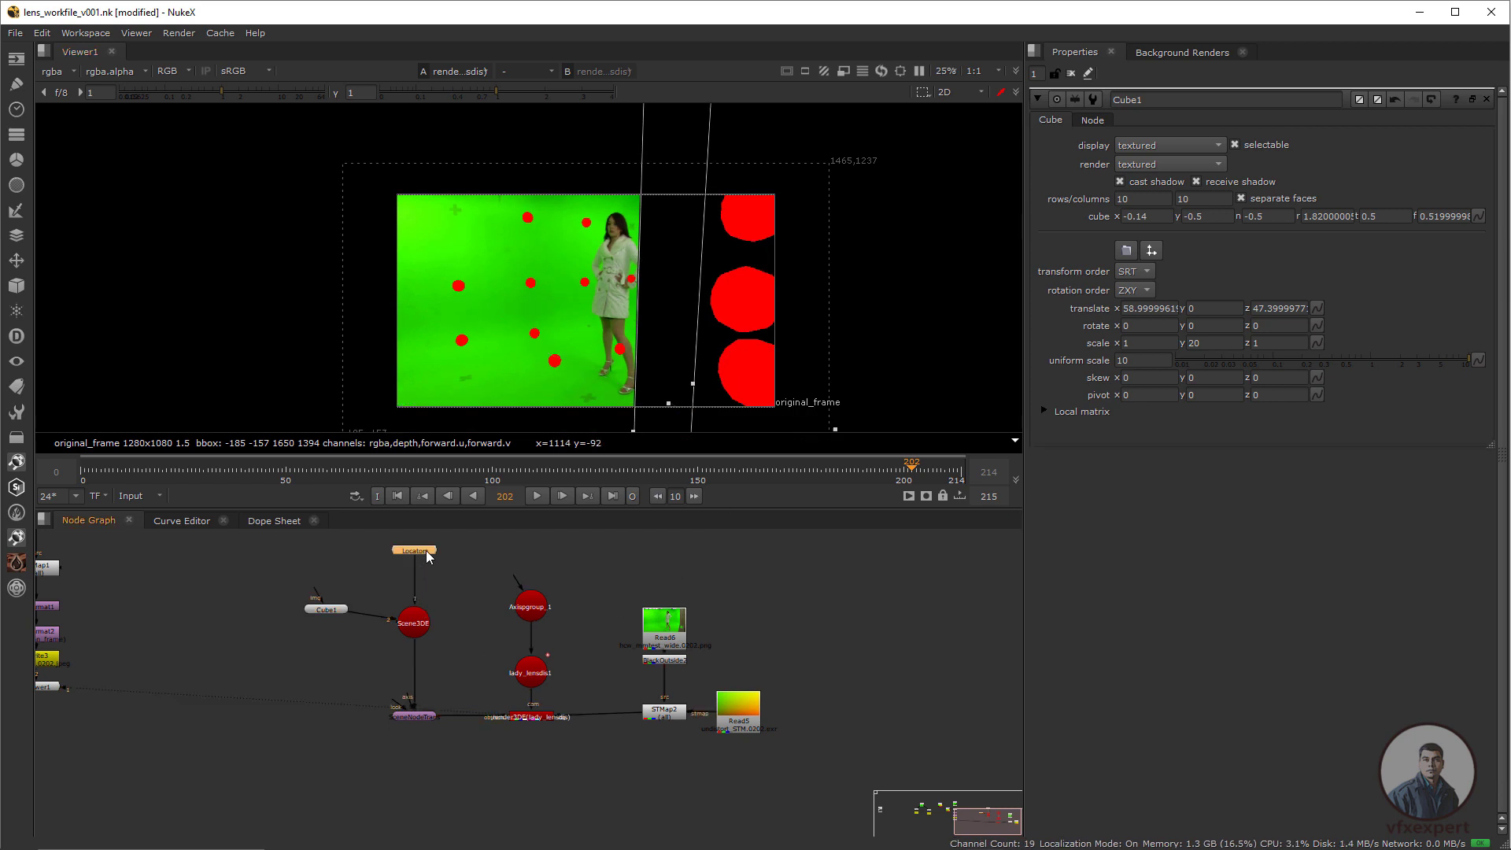
key("d")
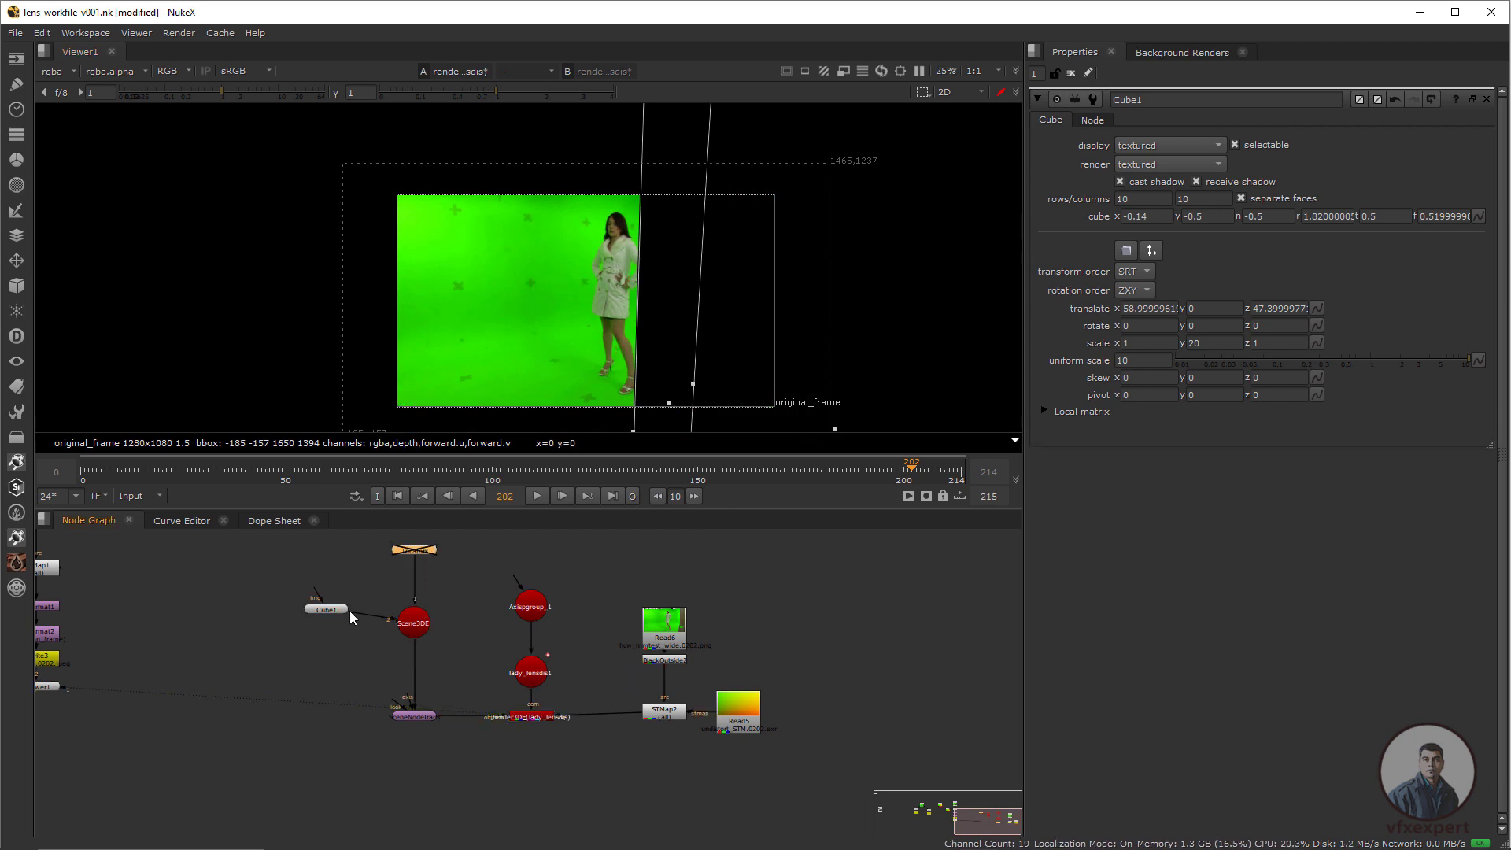
Add a CheckerBoard node above Cube1 and connect it as the cube's texture.
left_click_drag(324, 611, 328, 617)
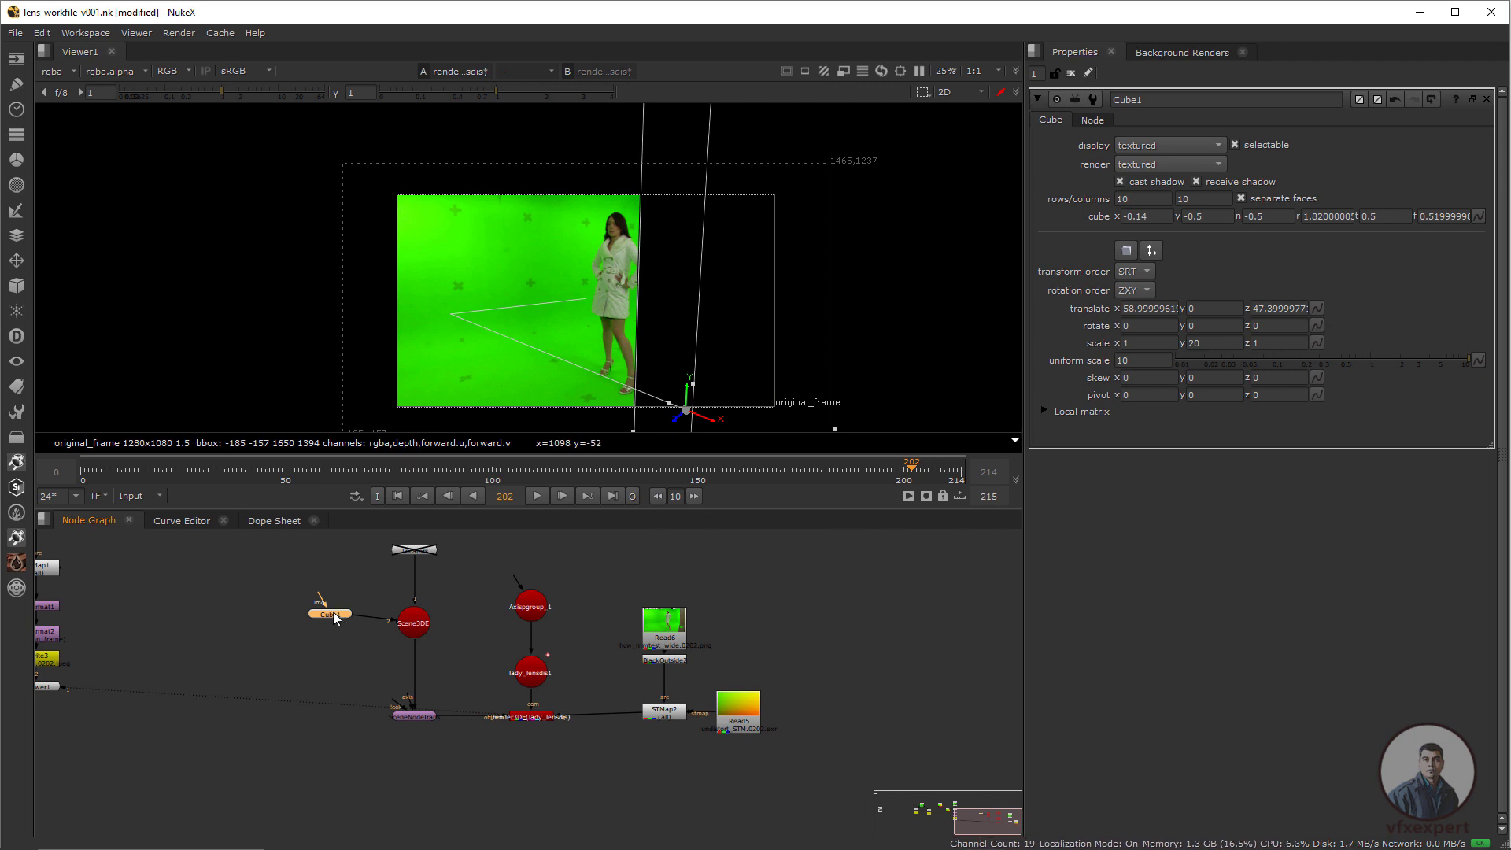
left_click_drag(333, 613, 294, 614)
left_click(351, 600)
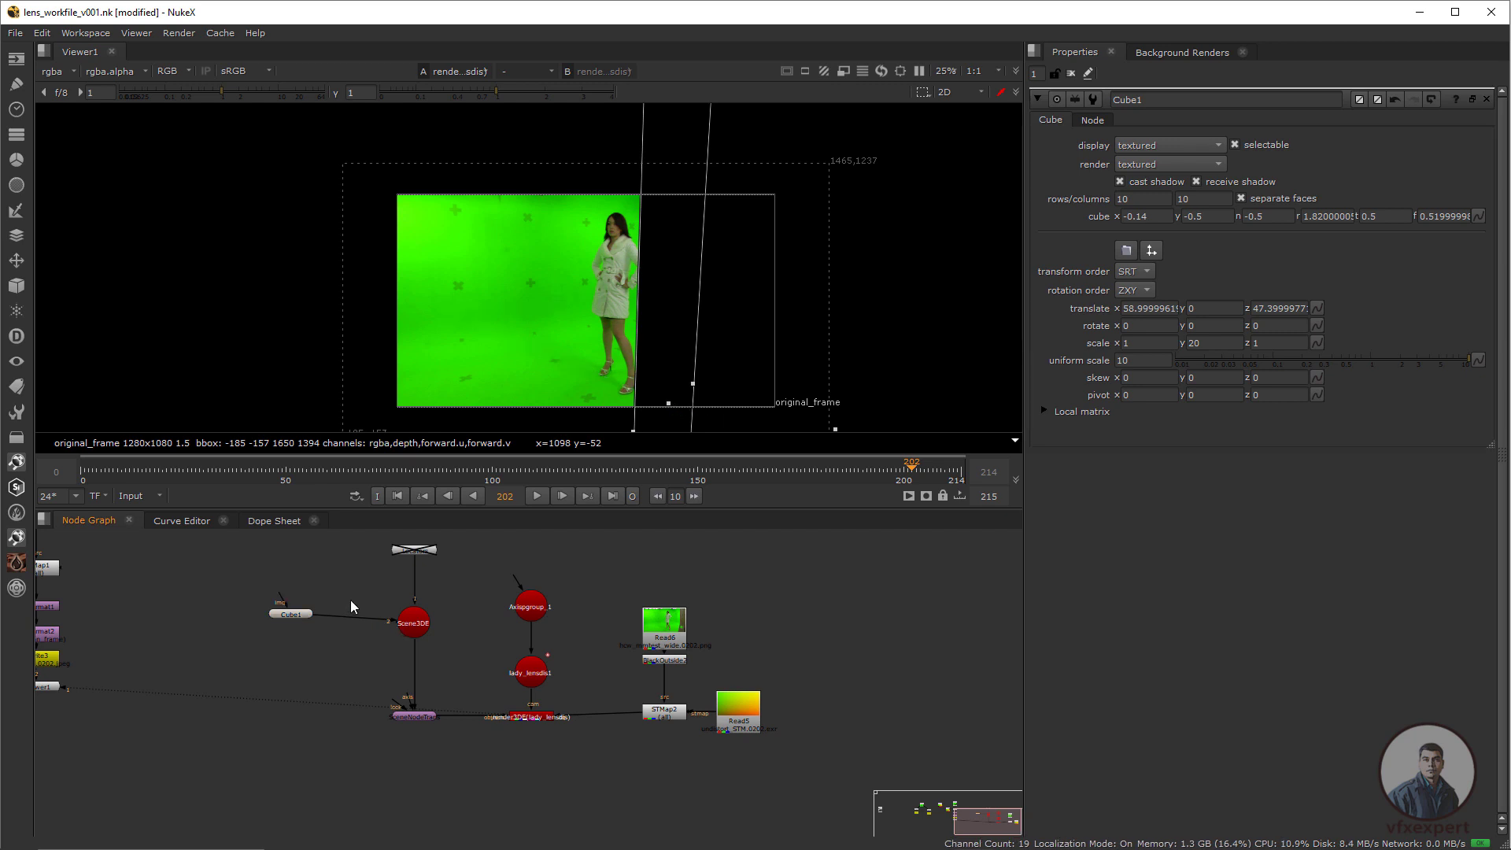
left_click(16, 59)
left_click(82, 176)
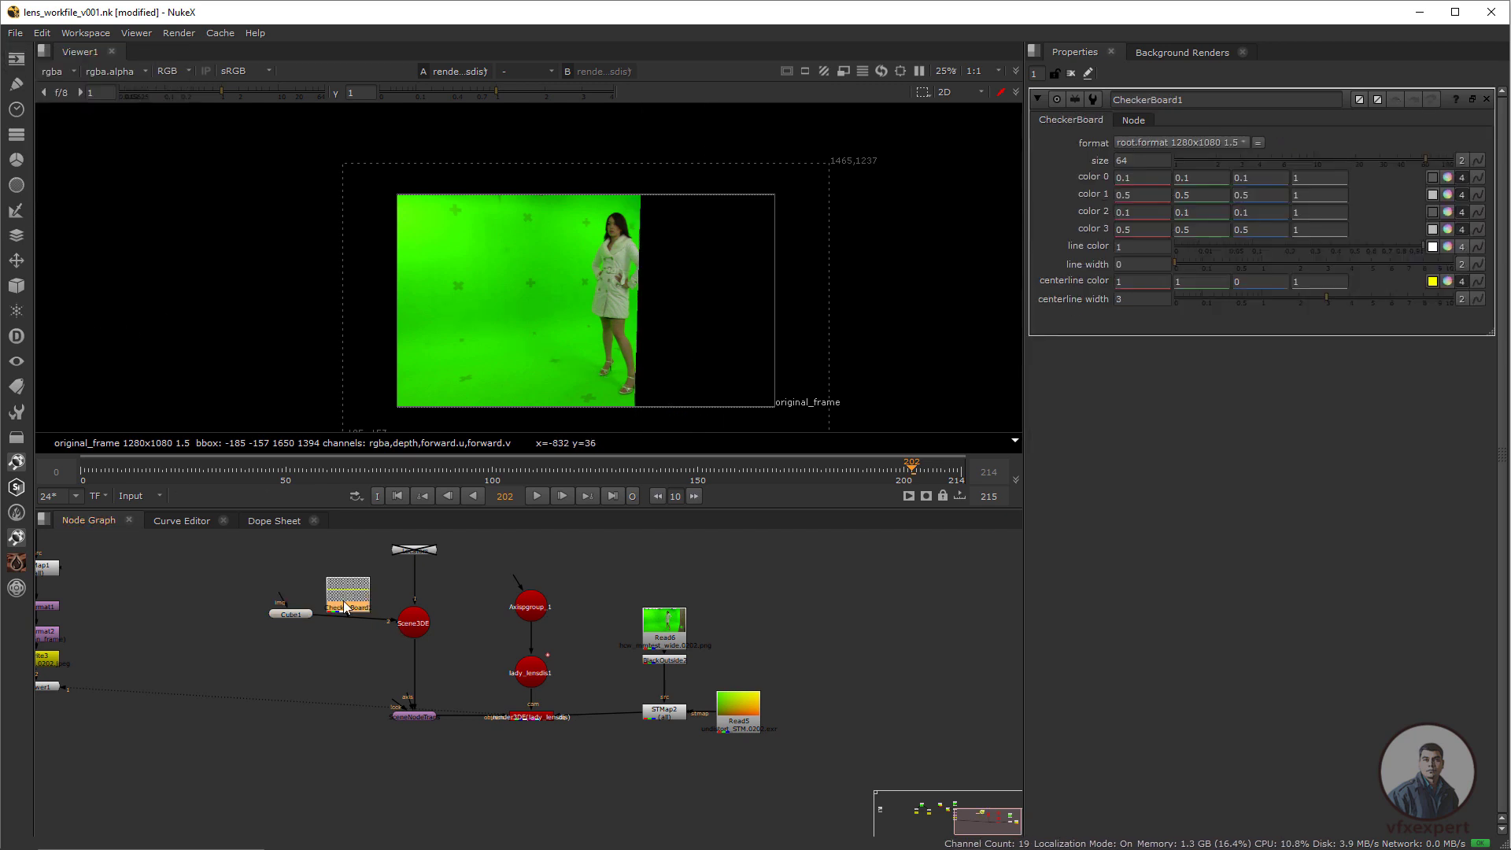
left_click(301, 574)
left_click(304, 616)
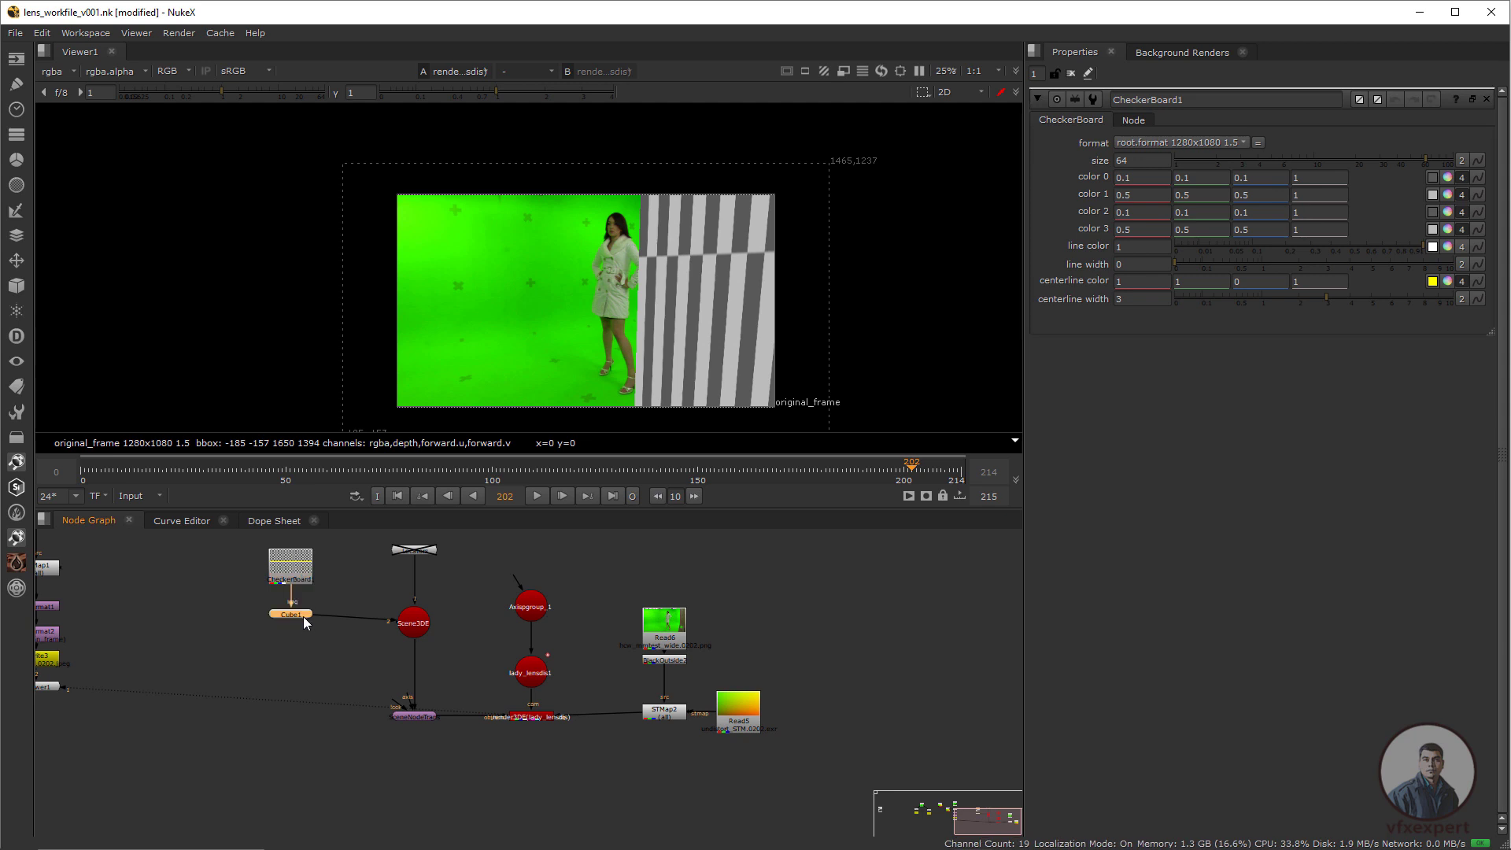
Combine render3DE over the STMap2 plate with a Merge (over) node in place of the background connection, and view the merge.
left_click(528, 768)
key("m")
scroll(542, 773, "up", 1)
scroll(541, 774, "up", 2)
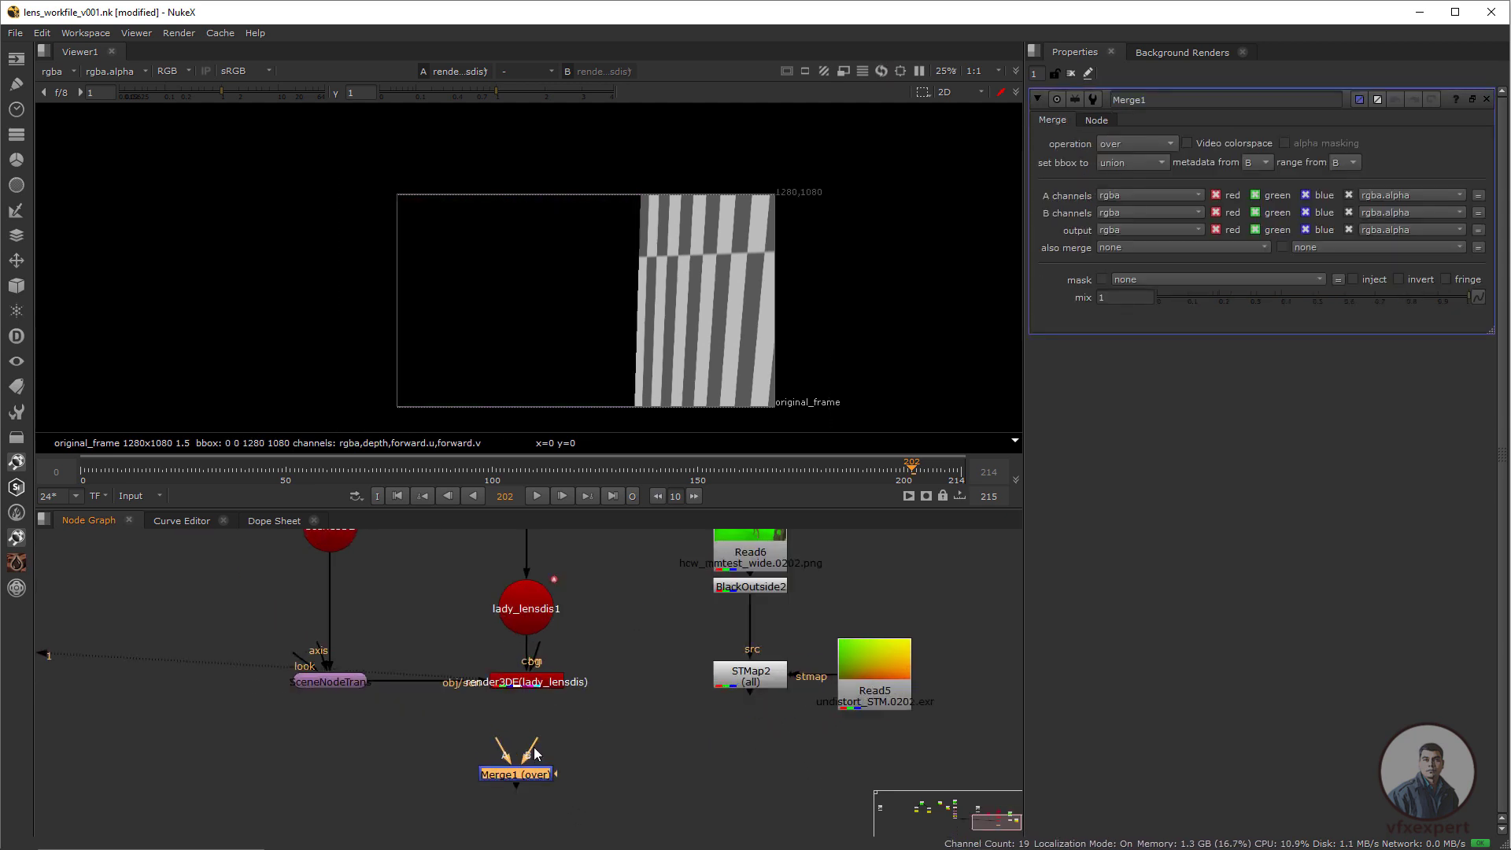
left_click_drag(567, 749, 744, 678)
left_click_drag(501, 747, 526, 681)
left_click_drag(530, 775, 541, 766)
key("1")
left_click(547, 737)
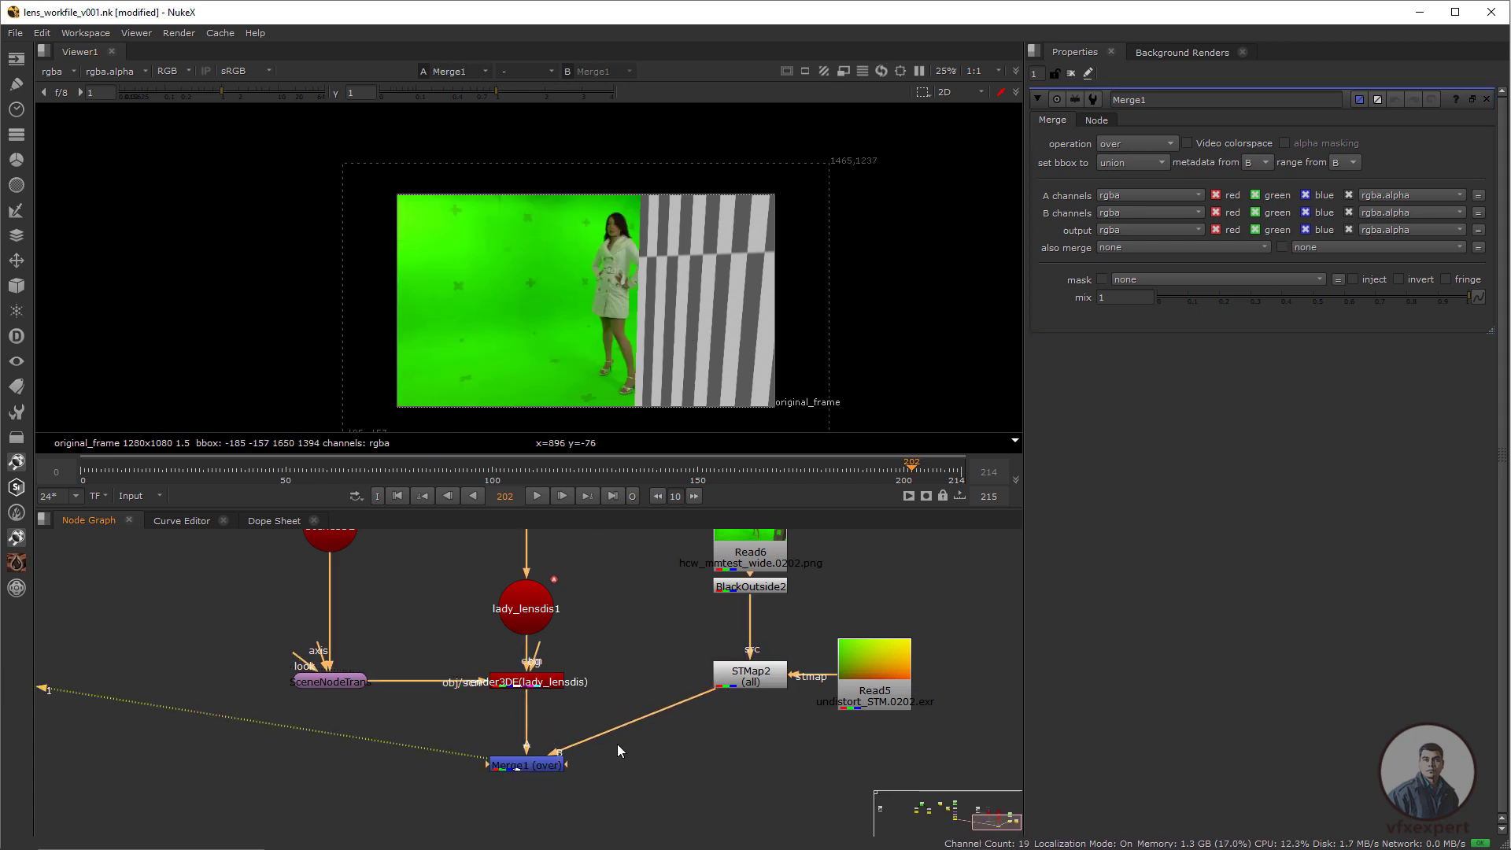
Set the mix of Merge1 to 0.43 to see the plate through the checkered cube.
left_click(560, 765)
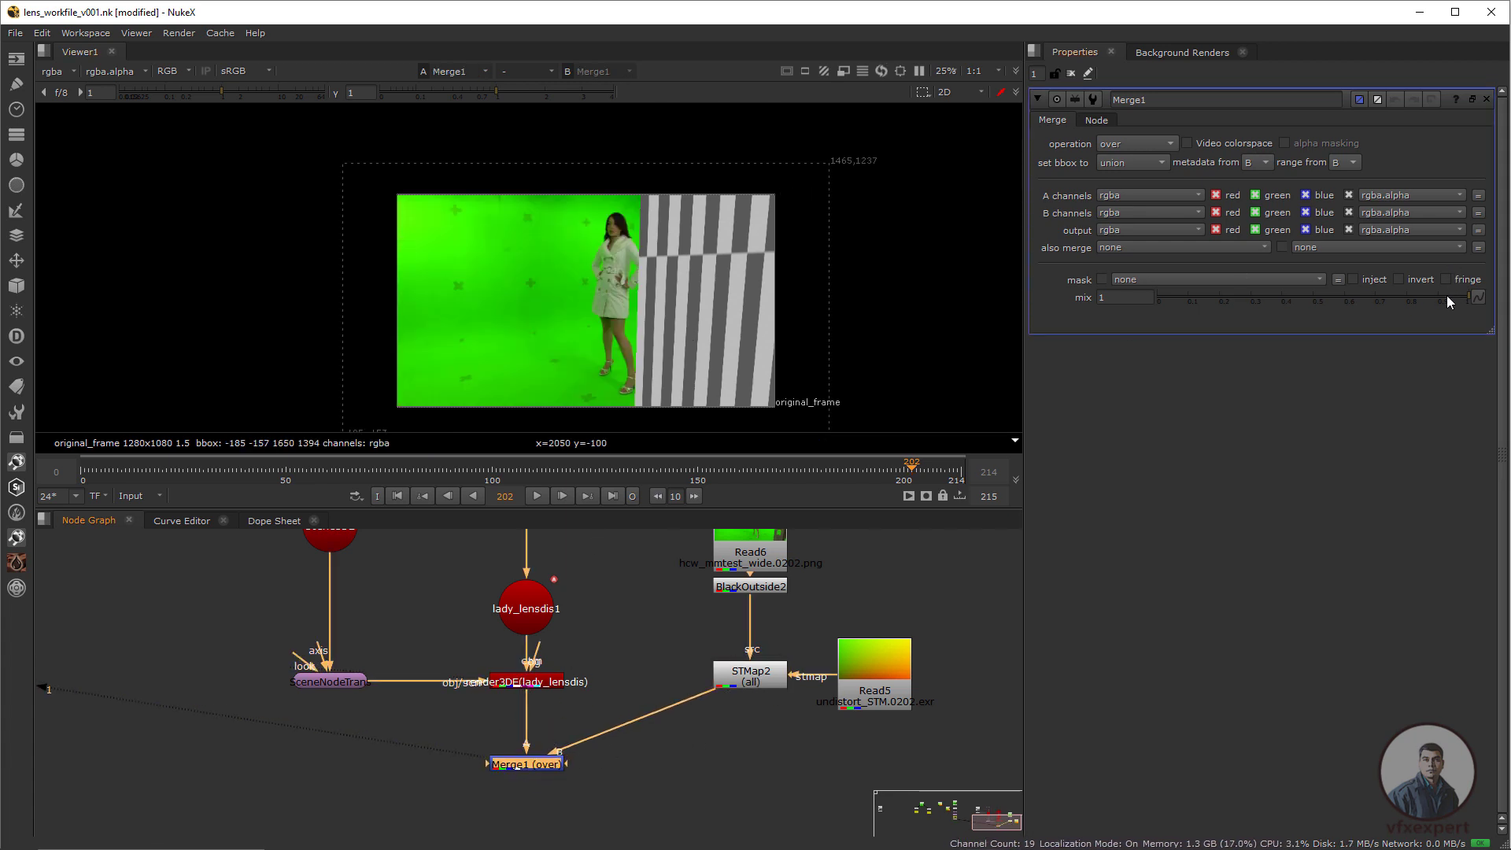
left_click_drag(1446, 295, 1297, 301)
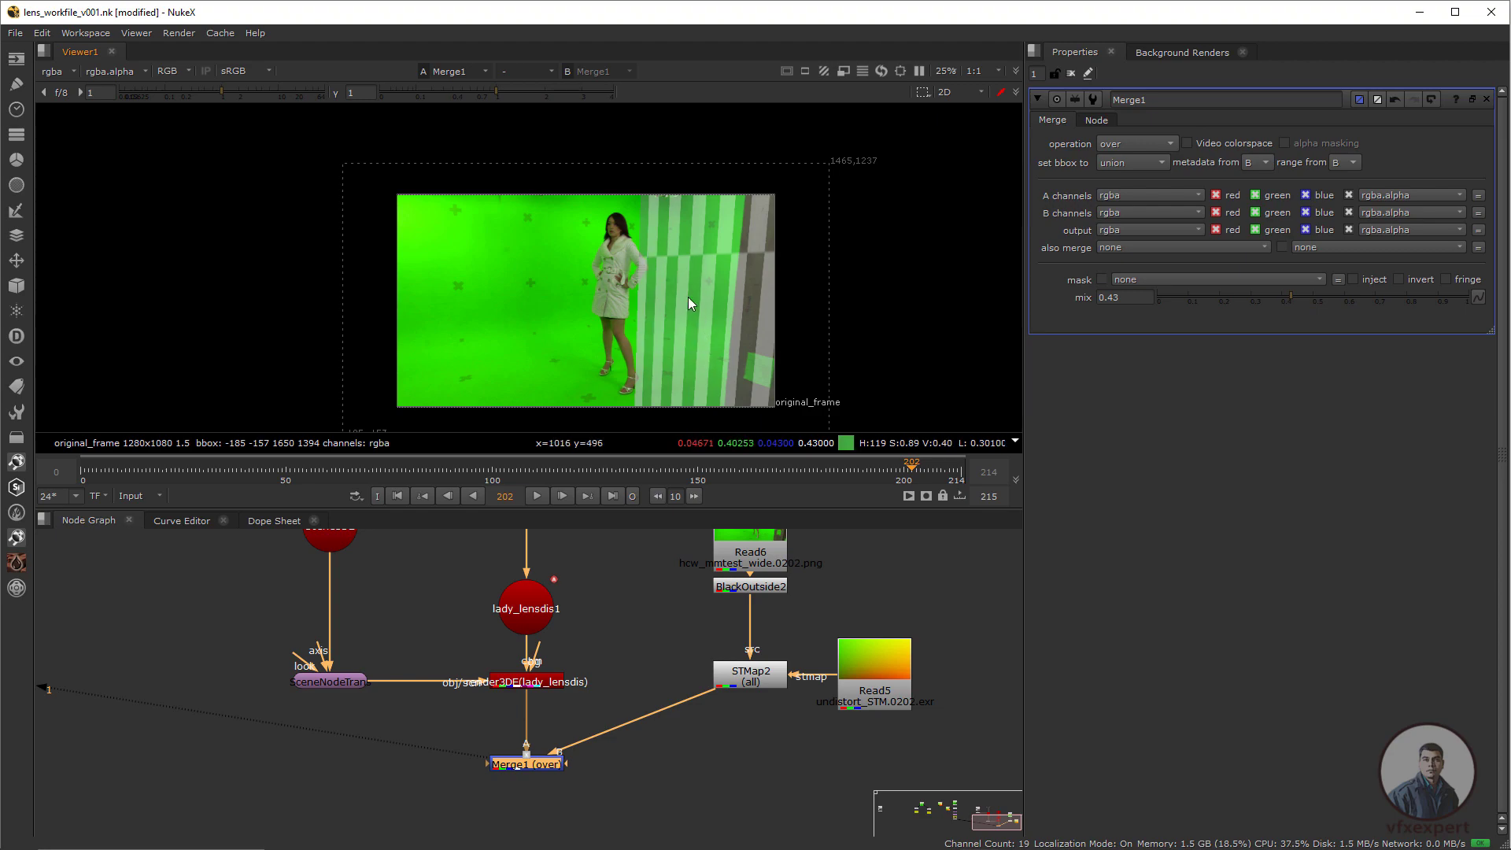
left_click_drag(645, 240, 667, 273)
Examine the checkered cube's position relative to the camera and ground grid in the 3D view.
key("Tab")
middle_click_drag(702, 374, 673, 367, "alt")
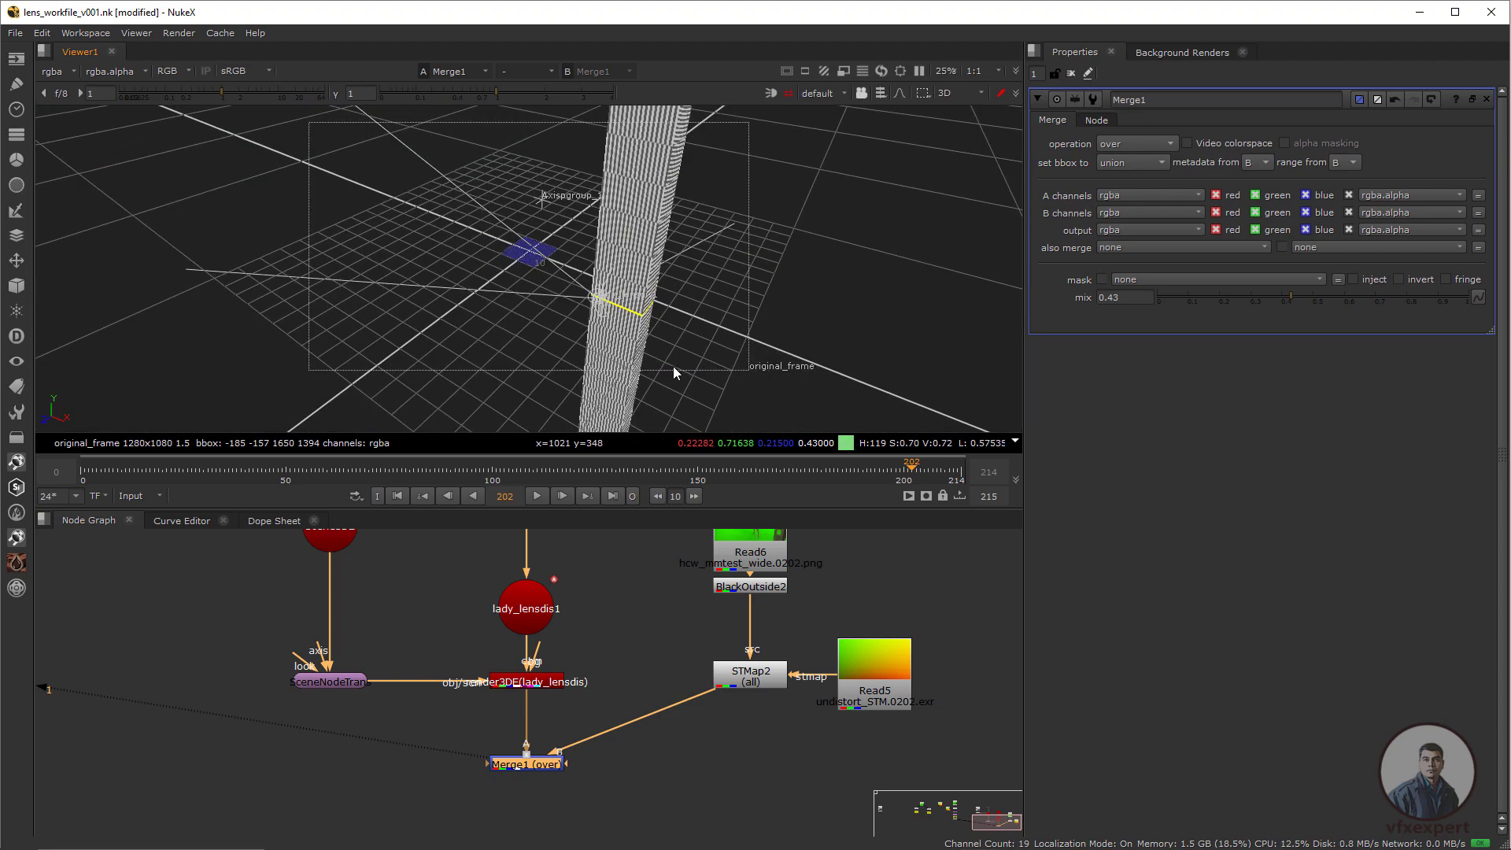
middle_click_drag(776, 357, 740, 326, "alt")
left_click_drag(740, 331, 577, 212, "ctrl")
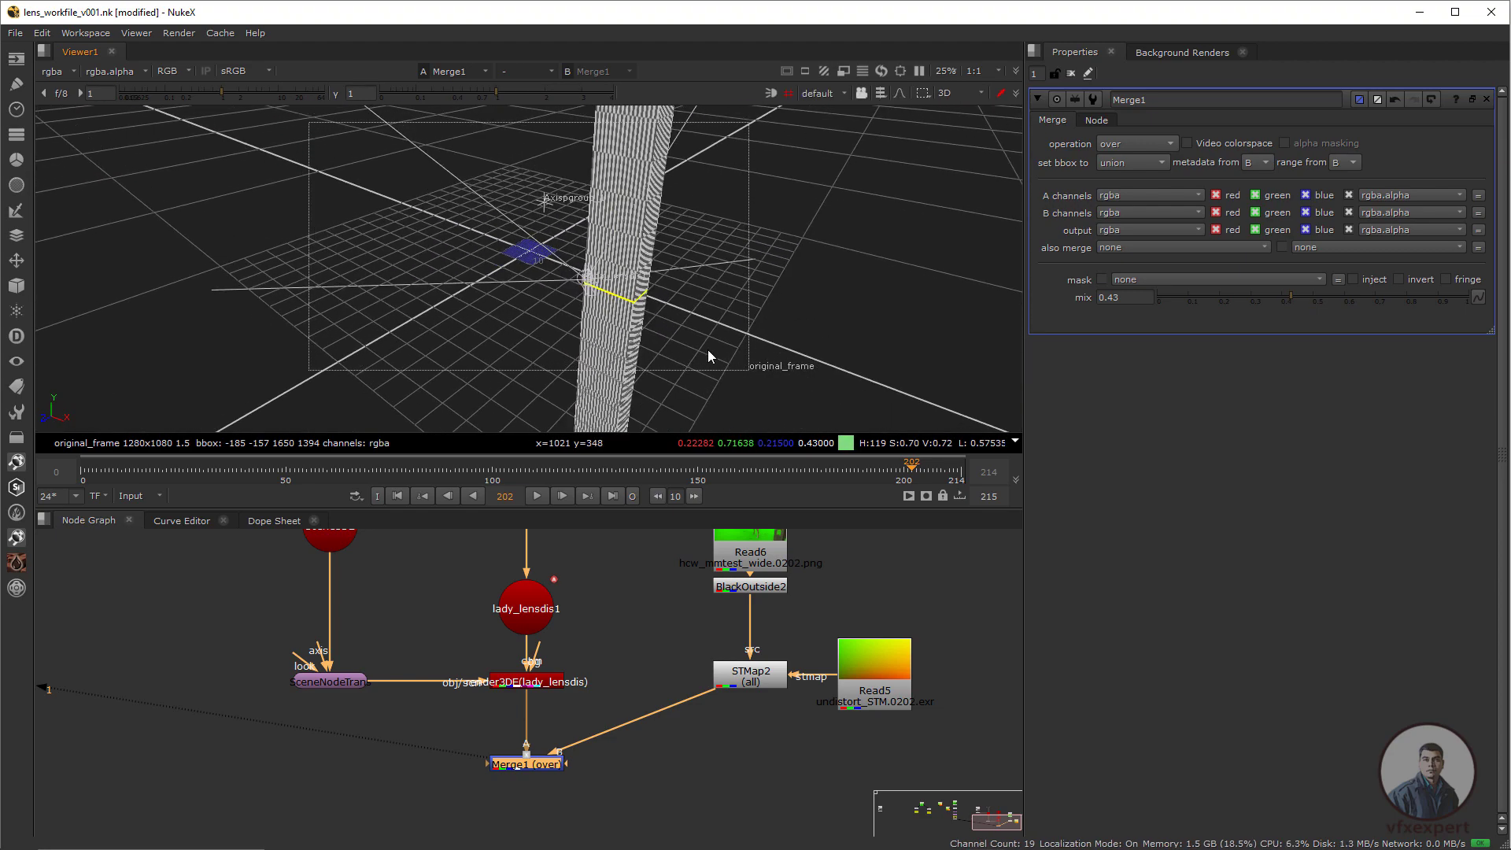
left_click_drag(708, 351, 611, 513, "ctrl")
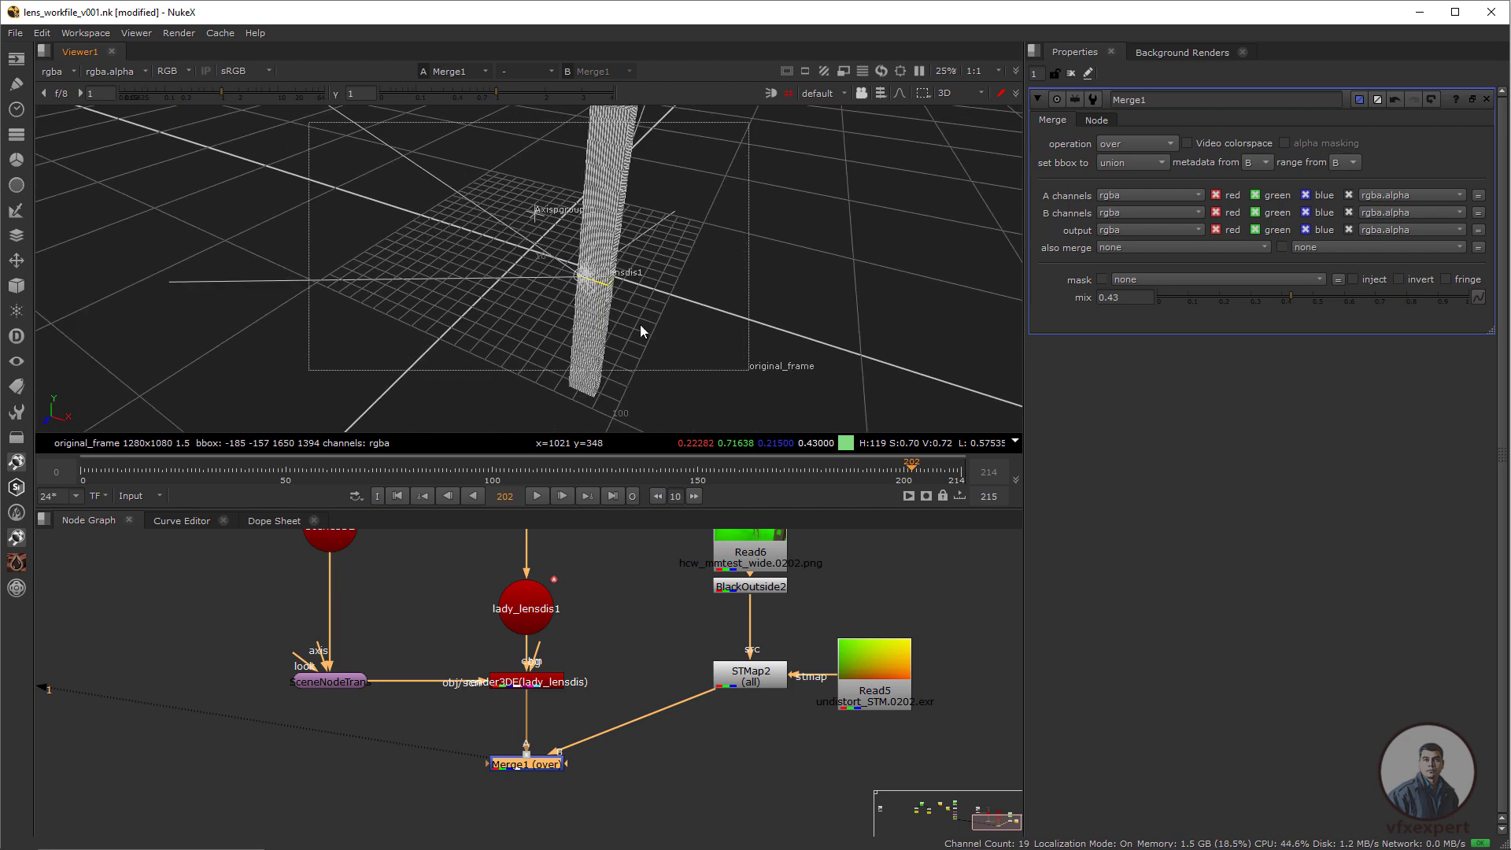
scroll(525, 611, "down", 4)
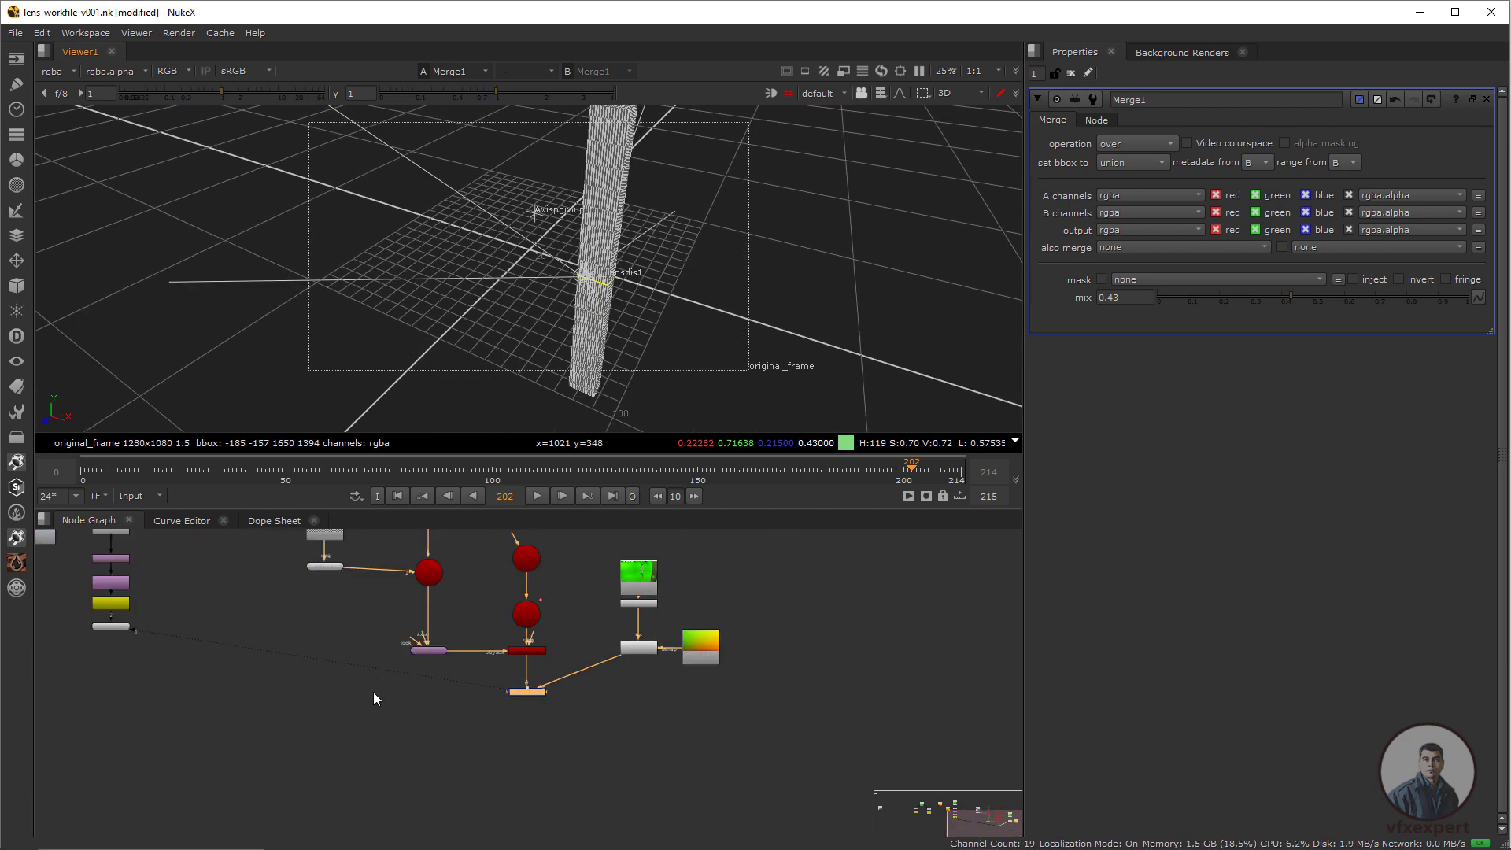
Move the CheckerBoard2 and Cube2 nodes next to the CheckerBoard1 and Cube1 pair in the node graph.
middle_click_drag(382, 637, 577, 714)
scroll(513, 695, "down", 4)
left_click_drag(281, 646, 581, 739)
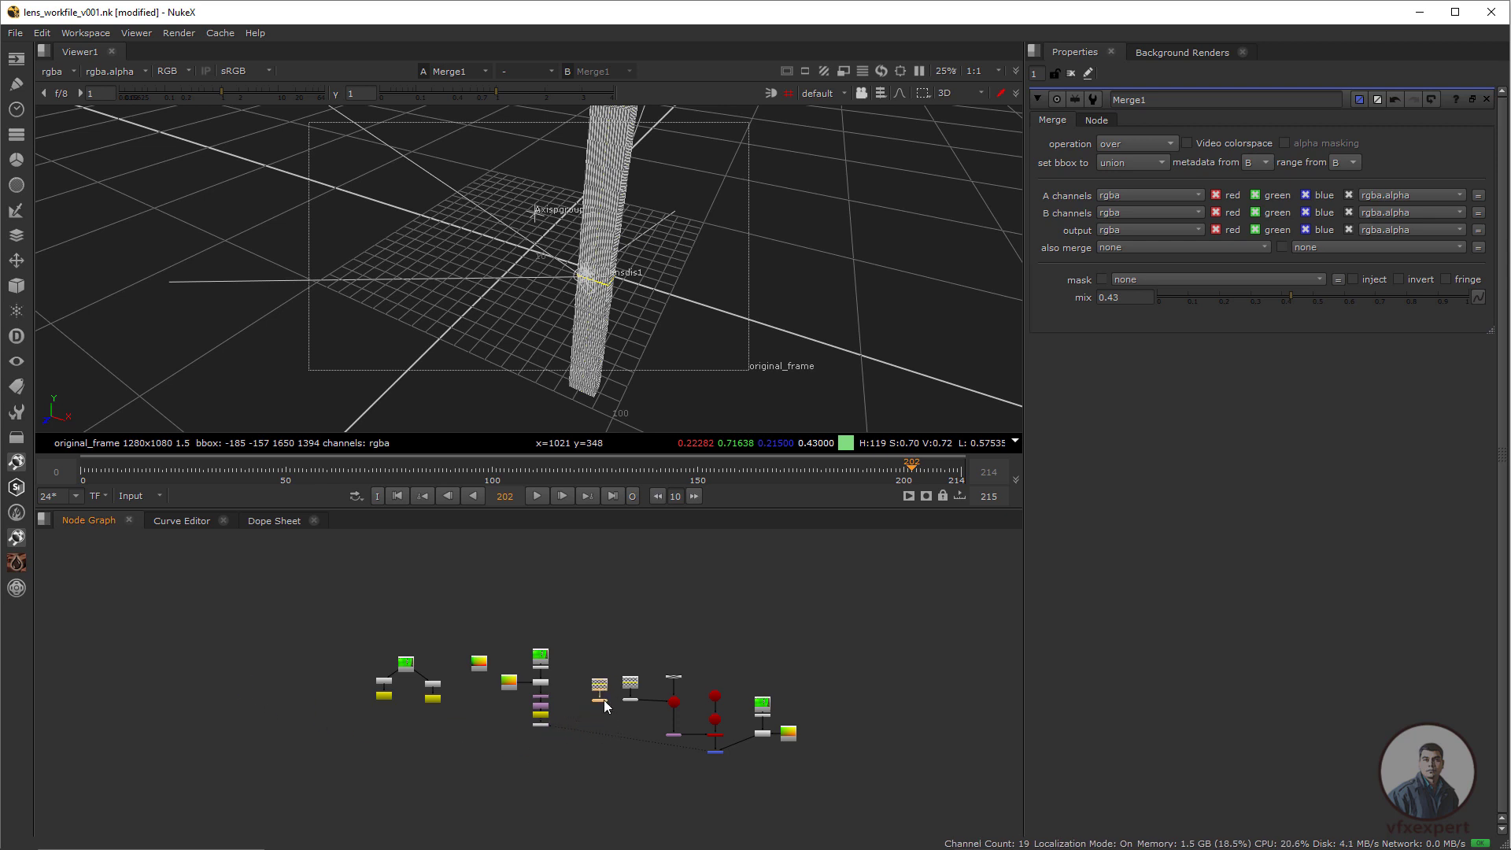
scroll(649, 701, "up", 5)
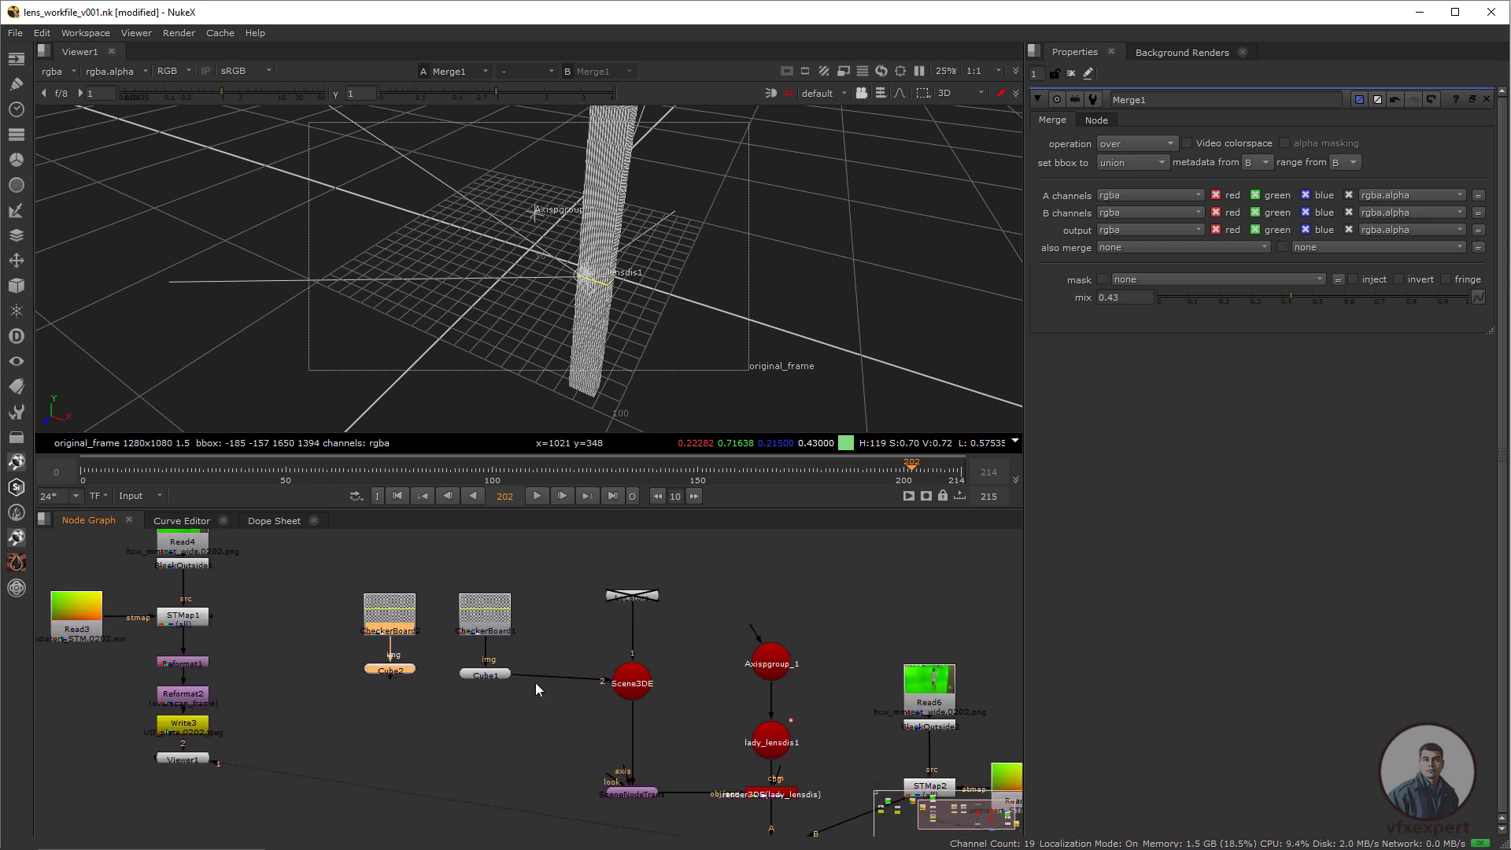
middle_click_drag(606, 711, 513, 685)
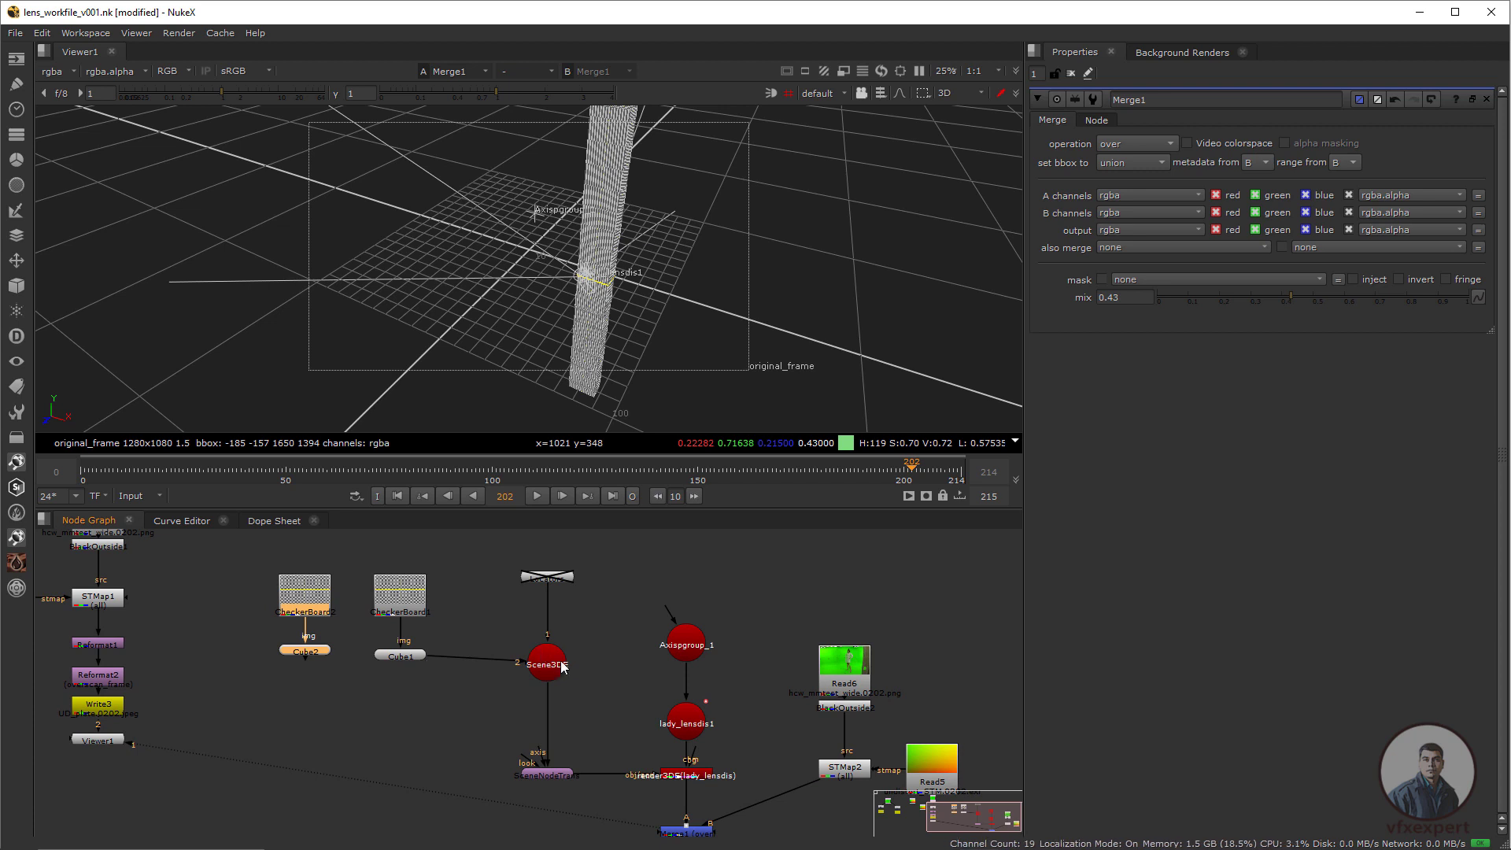
Replace Cube1 with Cube2 as the geometry input of Scene3DE, placing Cube2 beside the scene node.
left_click_drag(522, 661, 236, 654)
left_click_drag(366, 558, 476, 691)
middle_click_drag(549, 729, 474, 691)
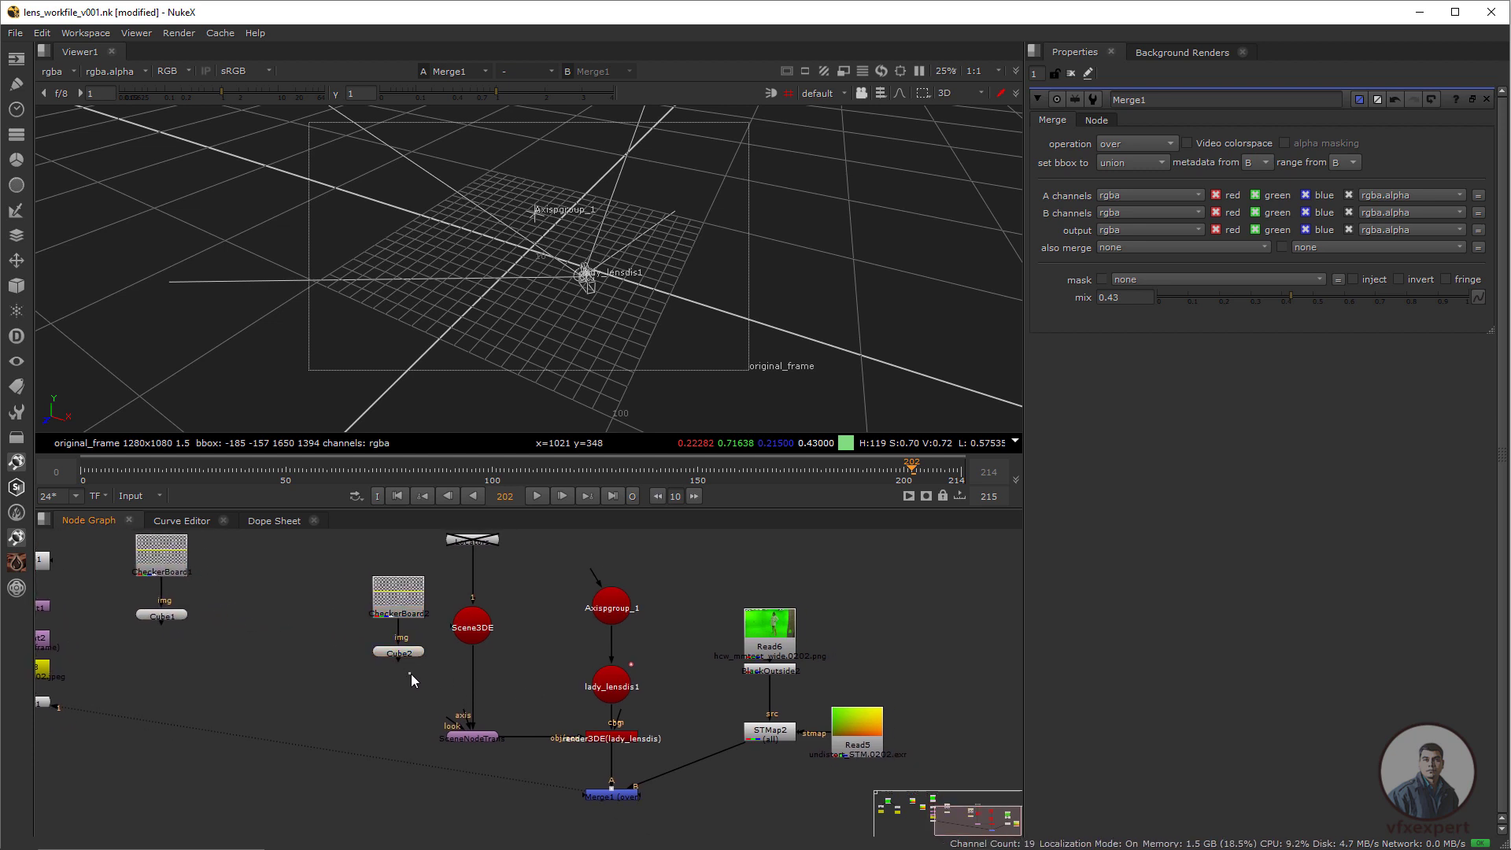
left_click_drag(493, 630, 408, 654)
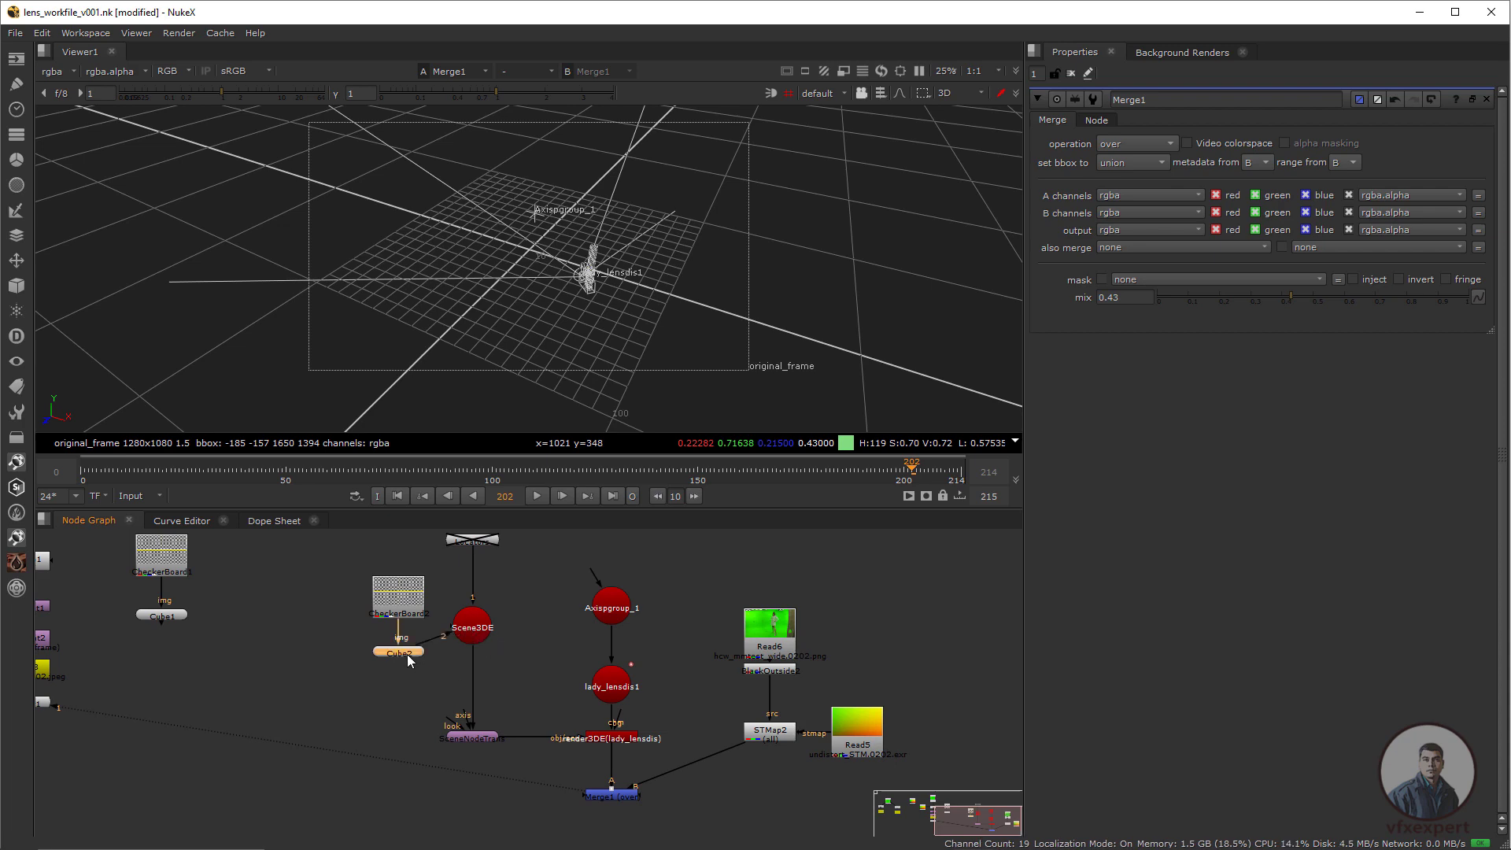
Inspect Cube2 against the camera in the 3D view and its overlay on the pillar in the 2D merge.
scroll(633, 278, "up", 4)
left_click_drag(644, 293, 668, 344, "ctrl")
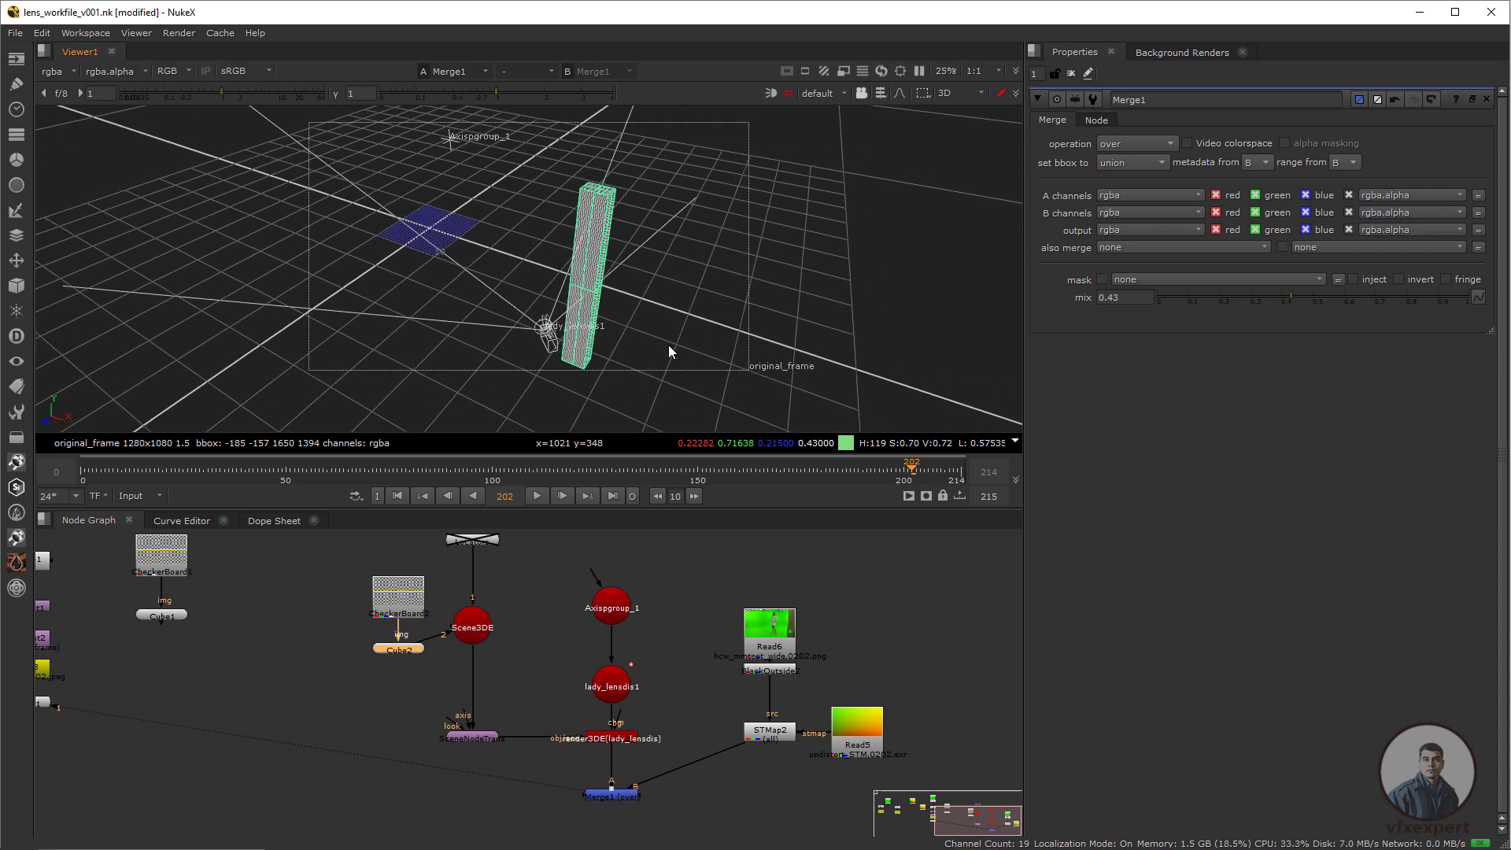
left_click(616, 740)
key("Tab")
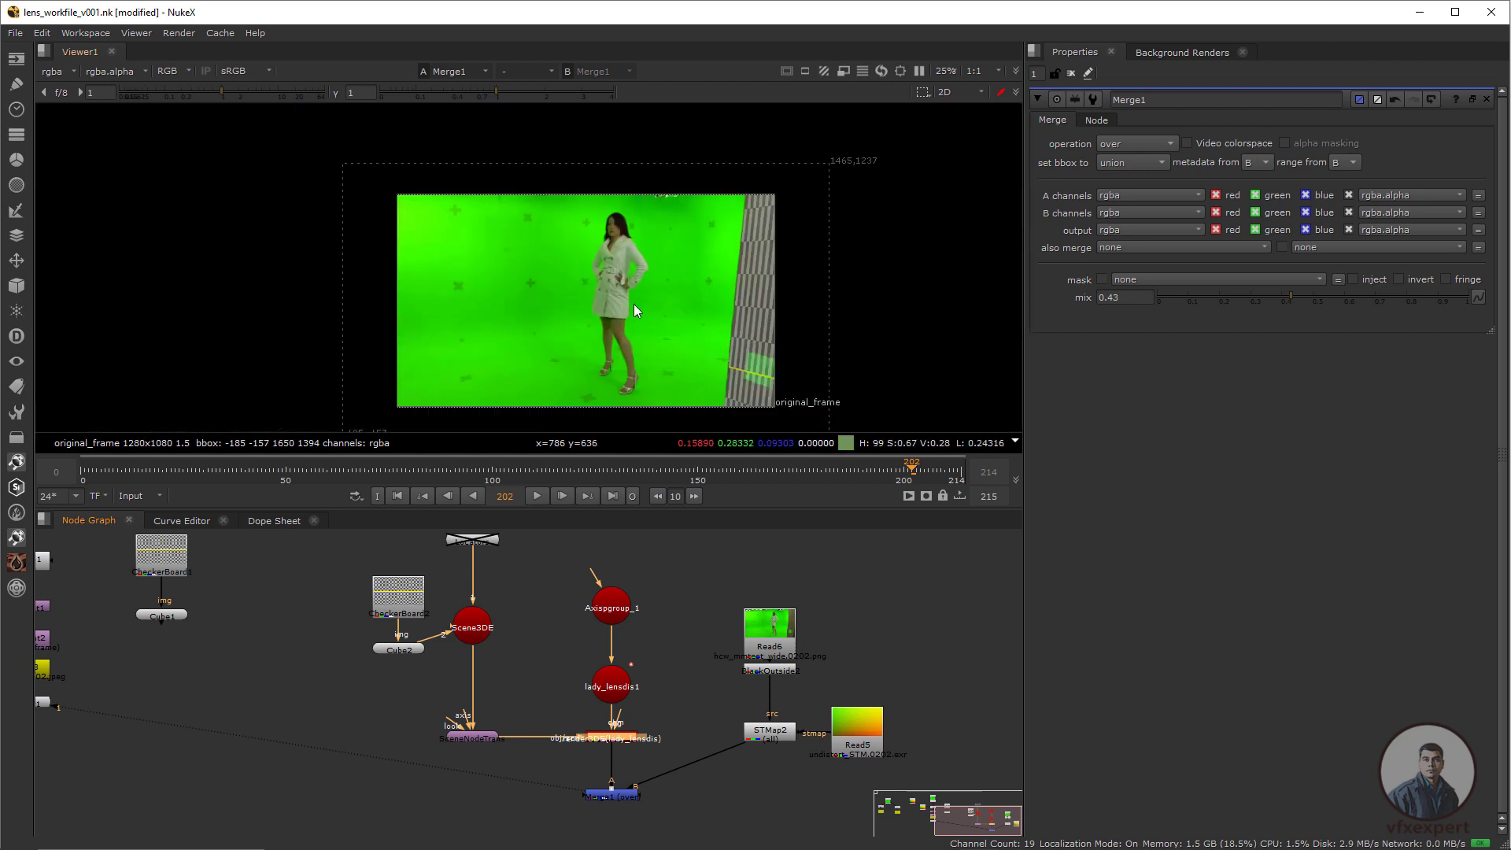
scroll(776, 326, "up", 2)
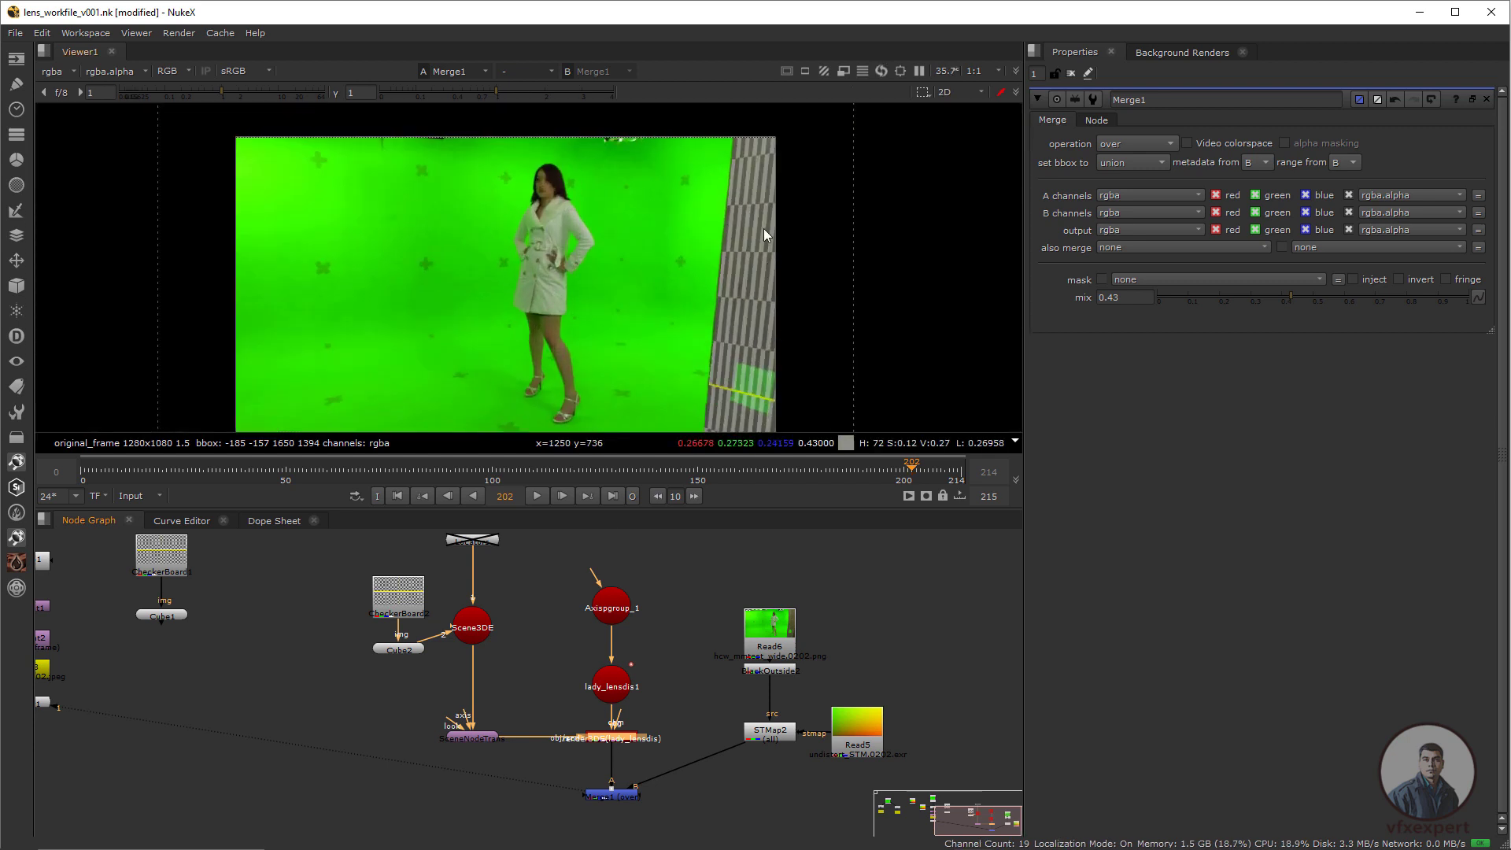
left_click(631, 797)
left_click(659, 321)
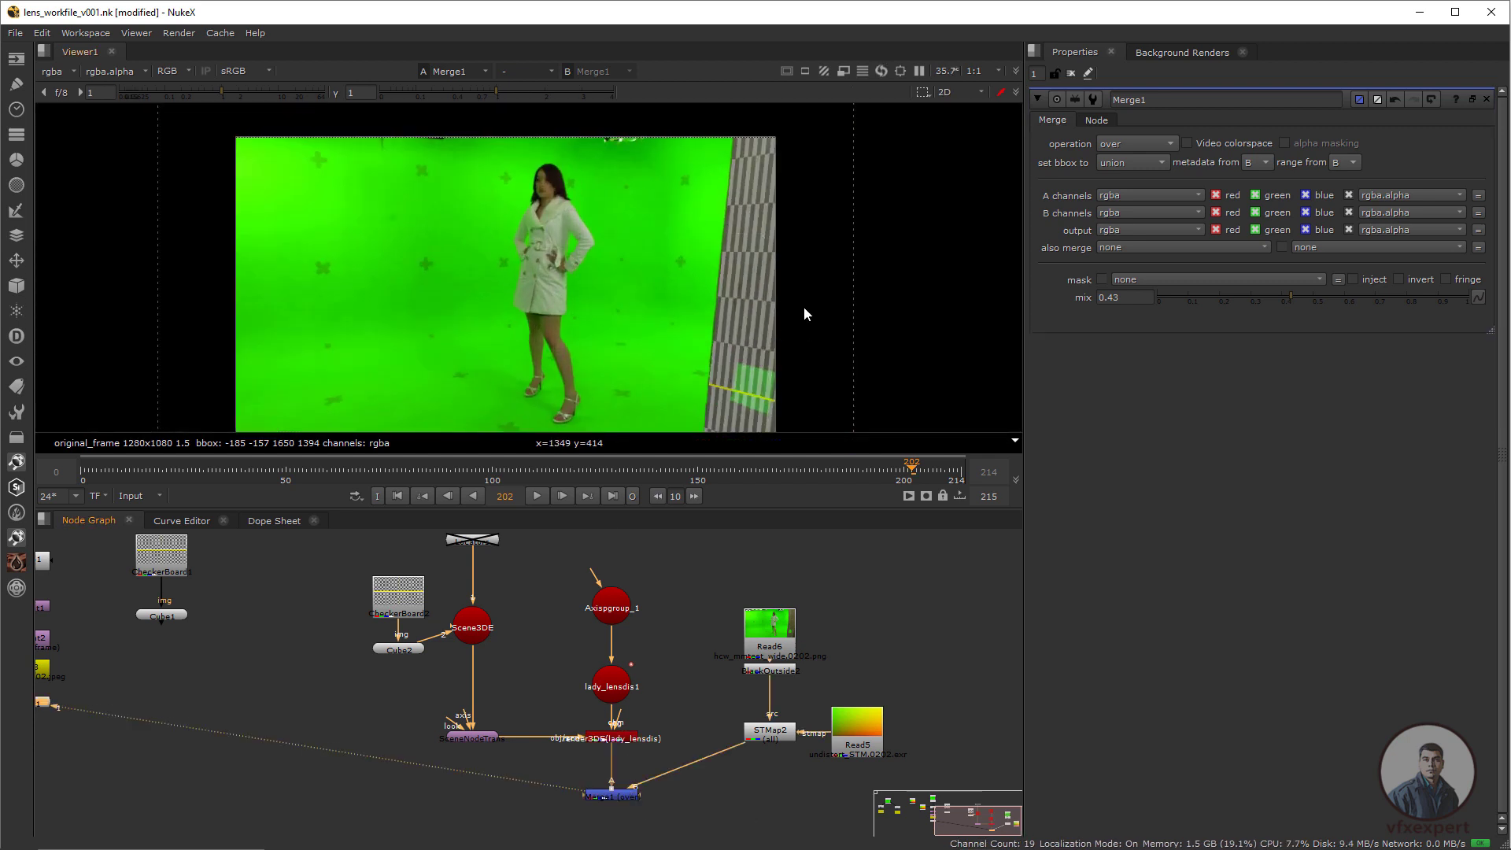
Set the mix of Merge1 to 0.08 so the checkered cube barely covers the pillar.
middle_click_drag(622, 801, 596, 782)
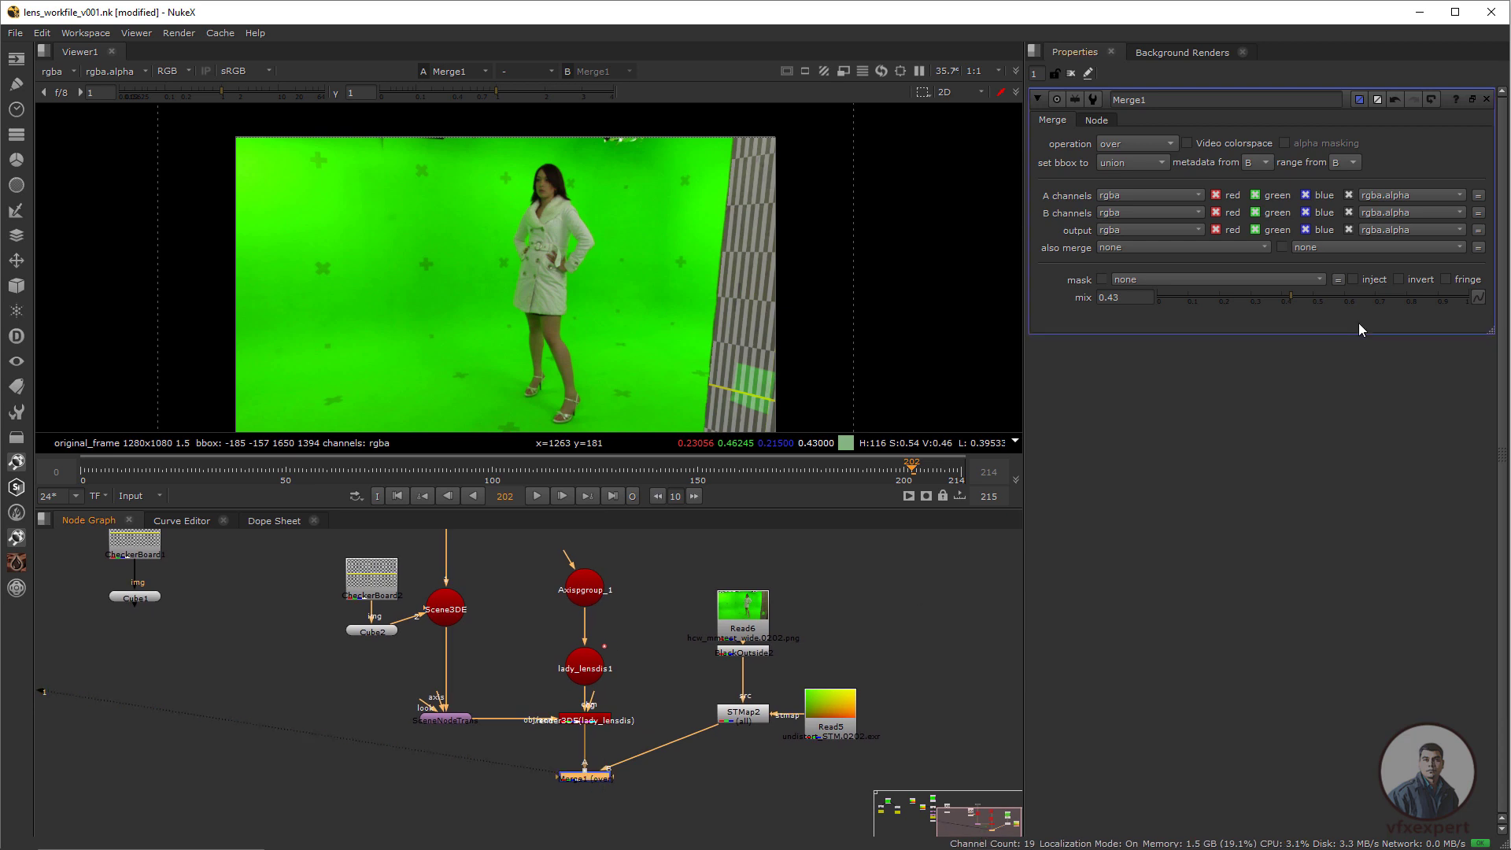
left_click(1294, 296)
left_click_drag(1290, 296, 1184, 304)
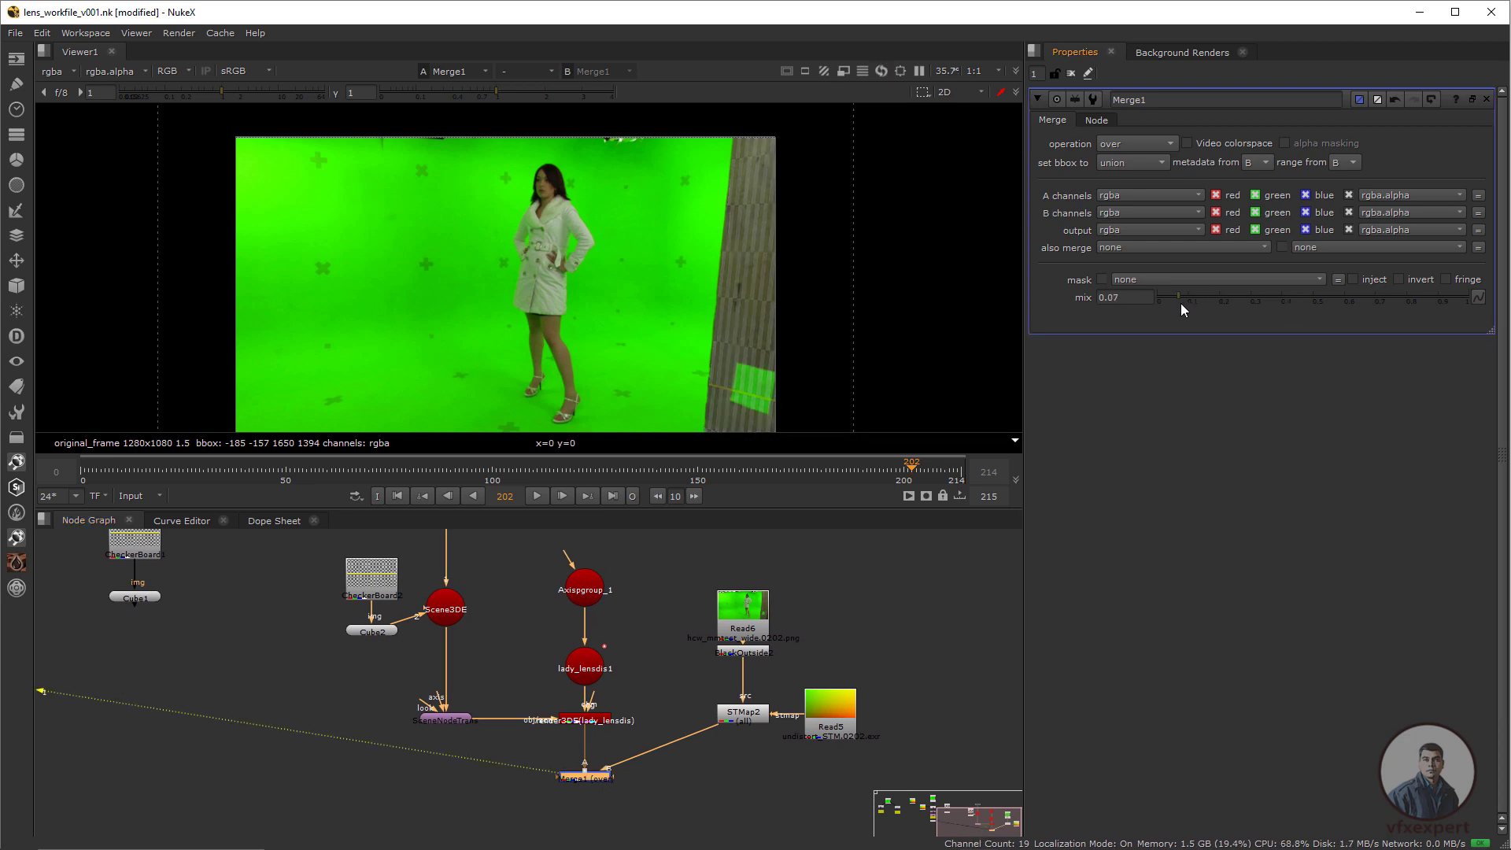
left_click_drag(740, 266, 754, 355, "ctrl+shift")
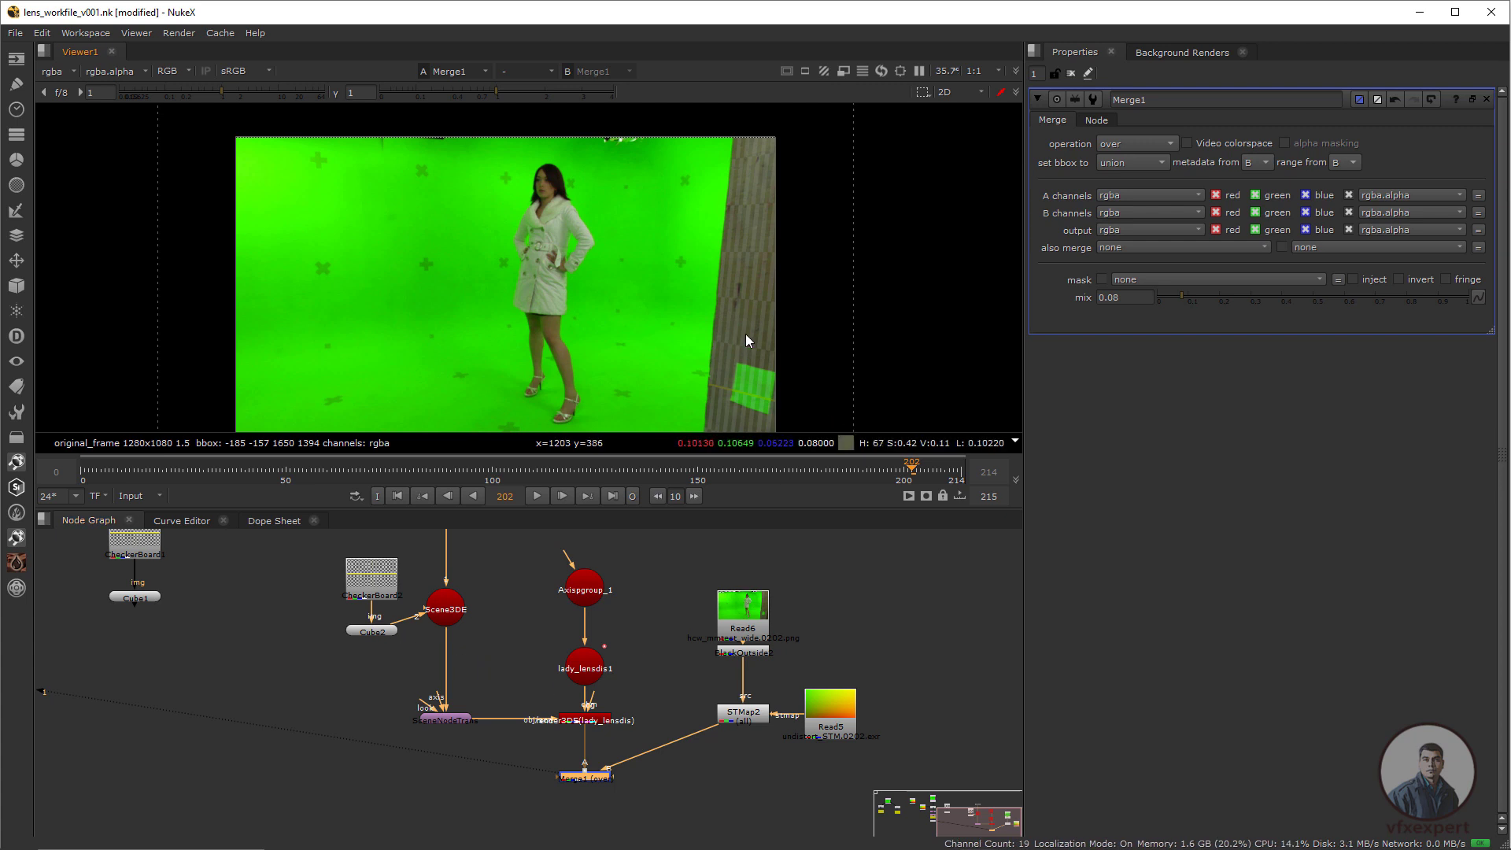
View the render3DE output alone and go to frame 212.
left_click(600, 728)
key("1")
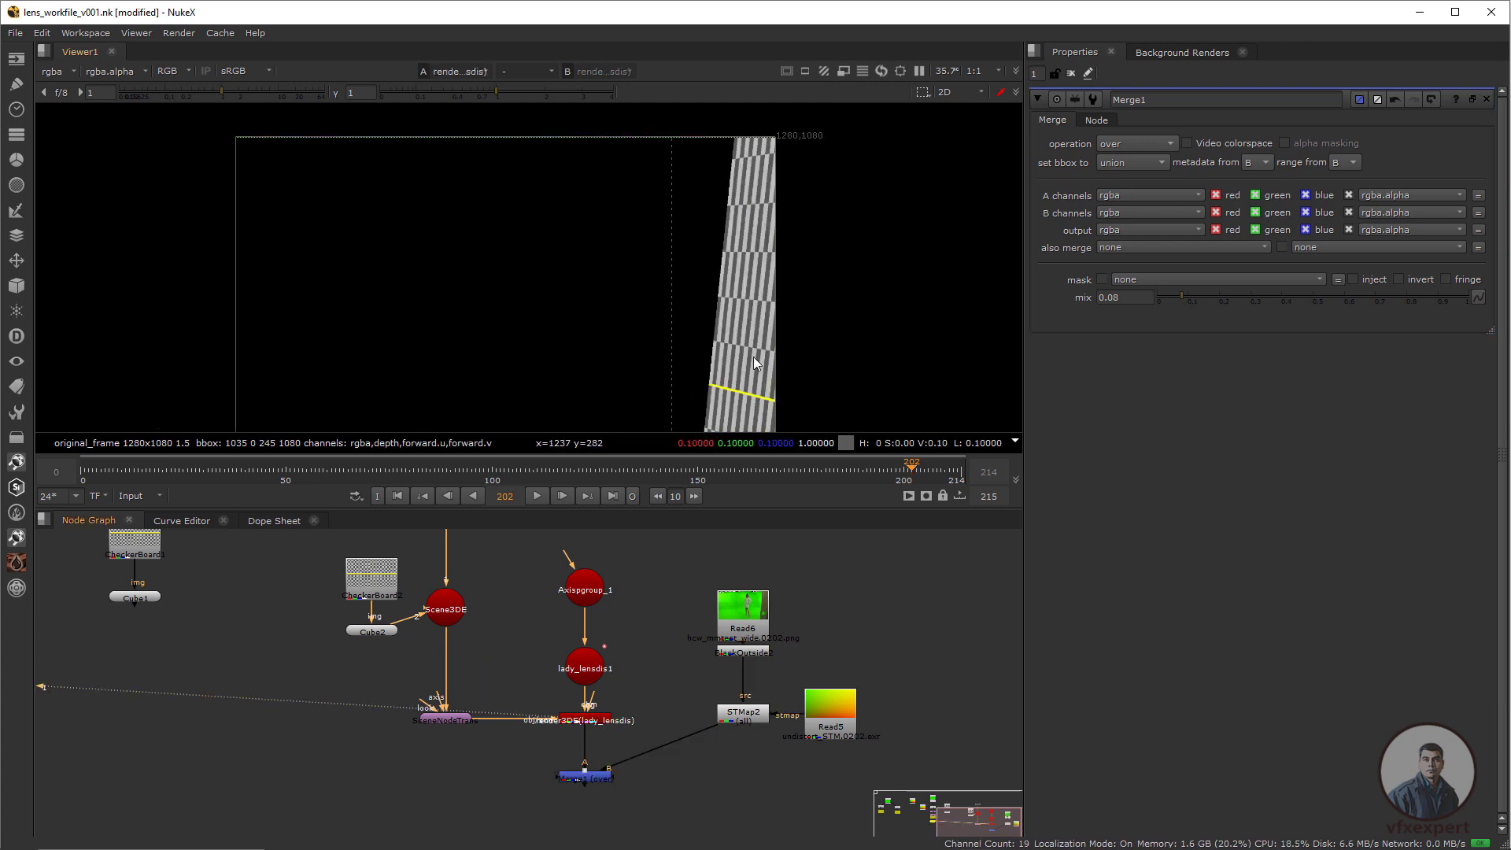
scroll(598, 729, "up", 4)
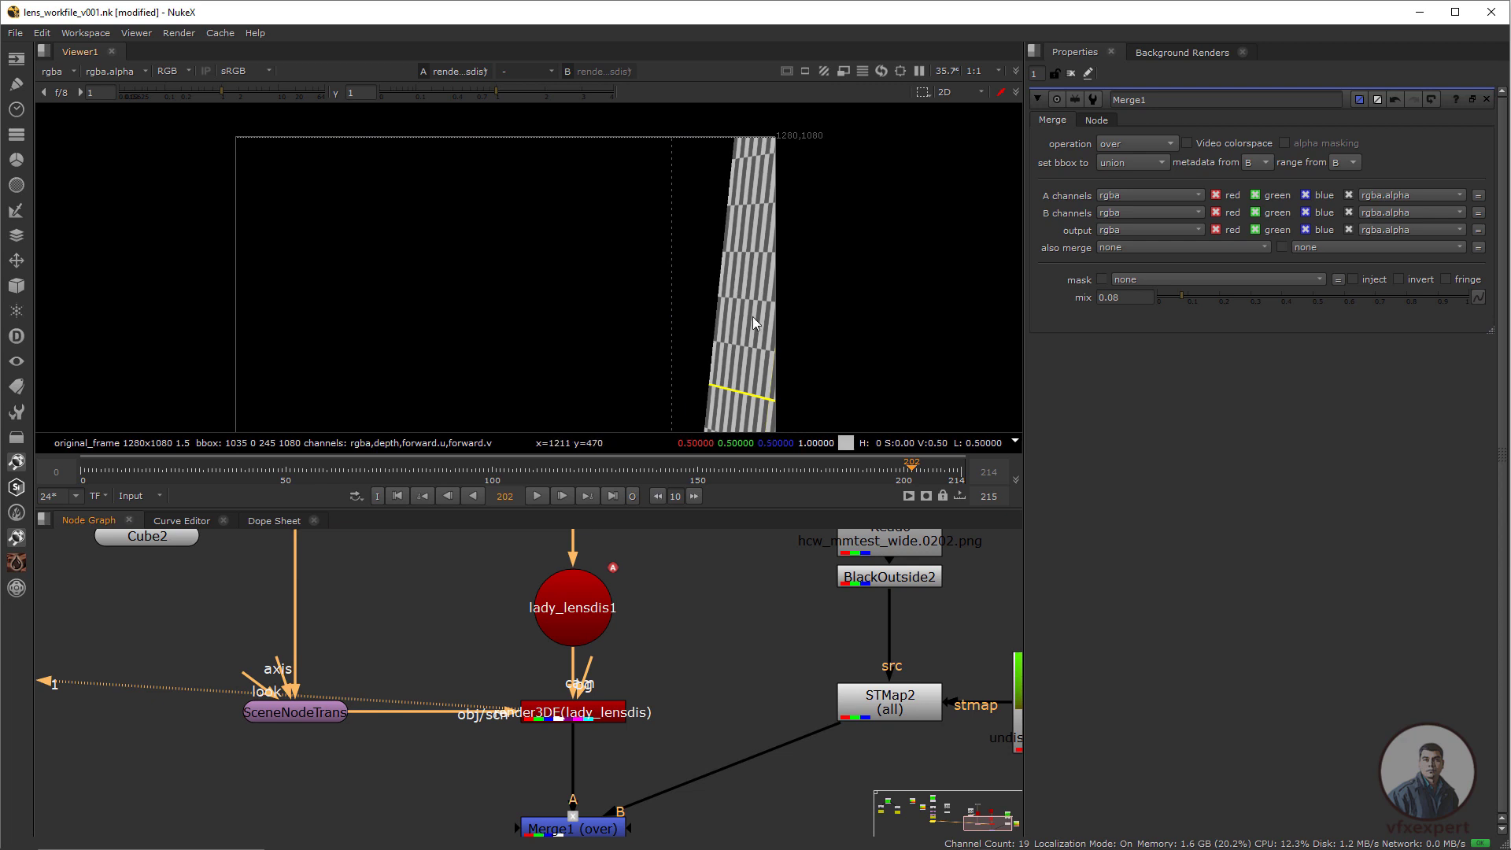
left_click_drag(884, 479, 953, 476)
Move the Read6, STMap2 and Read5 plate branch in line beside Merge1 and view the merge.
scroll(737, 592, "down", 5)
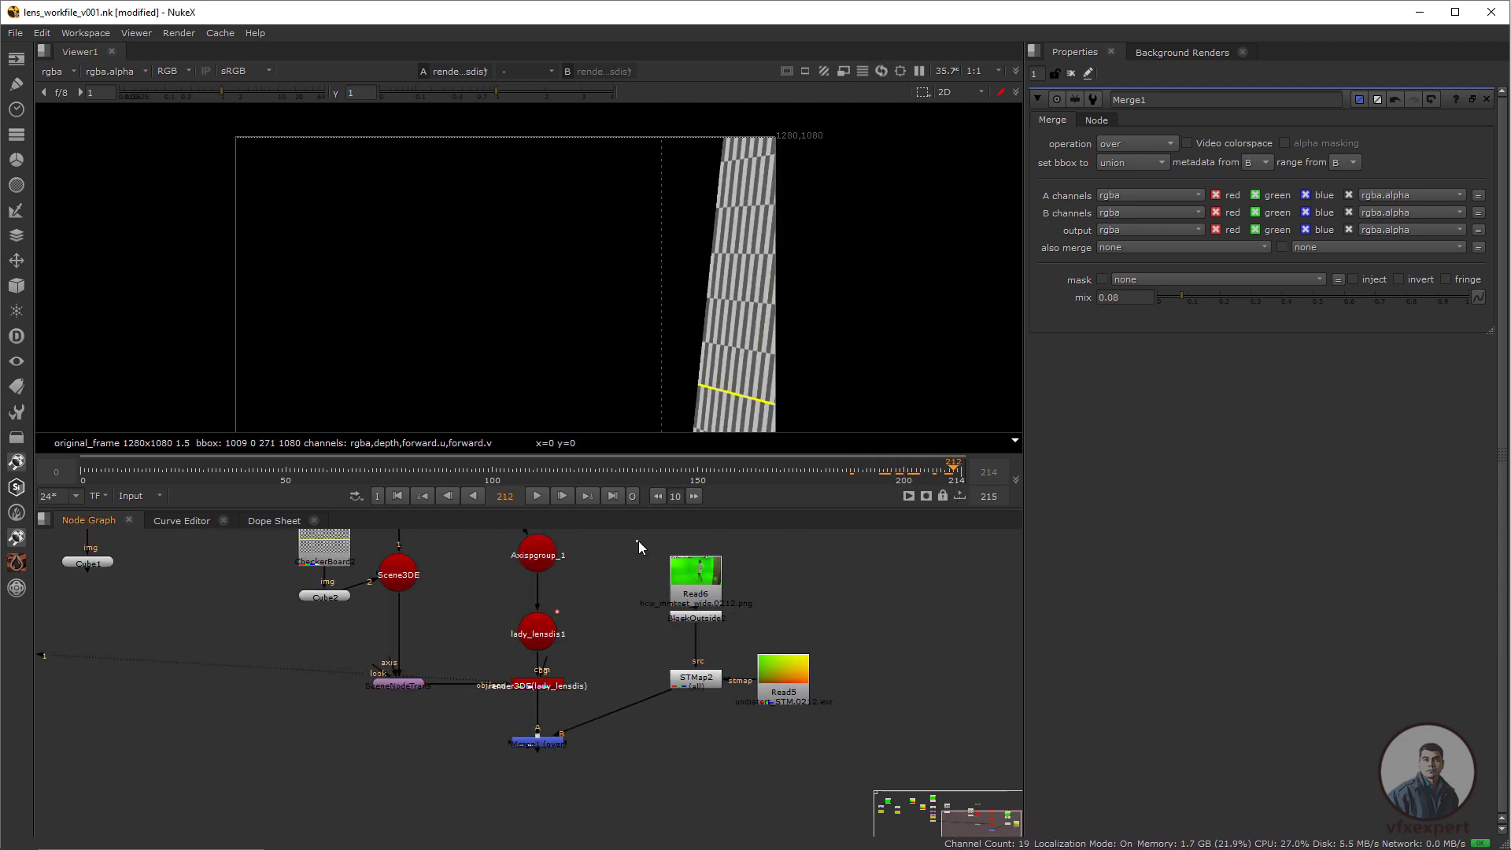
left_click_drag(639, 541, 864, 738)
left_click_drag(780, 697, 720, 761)
left_click(758, 661)
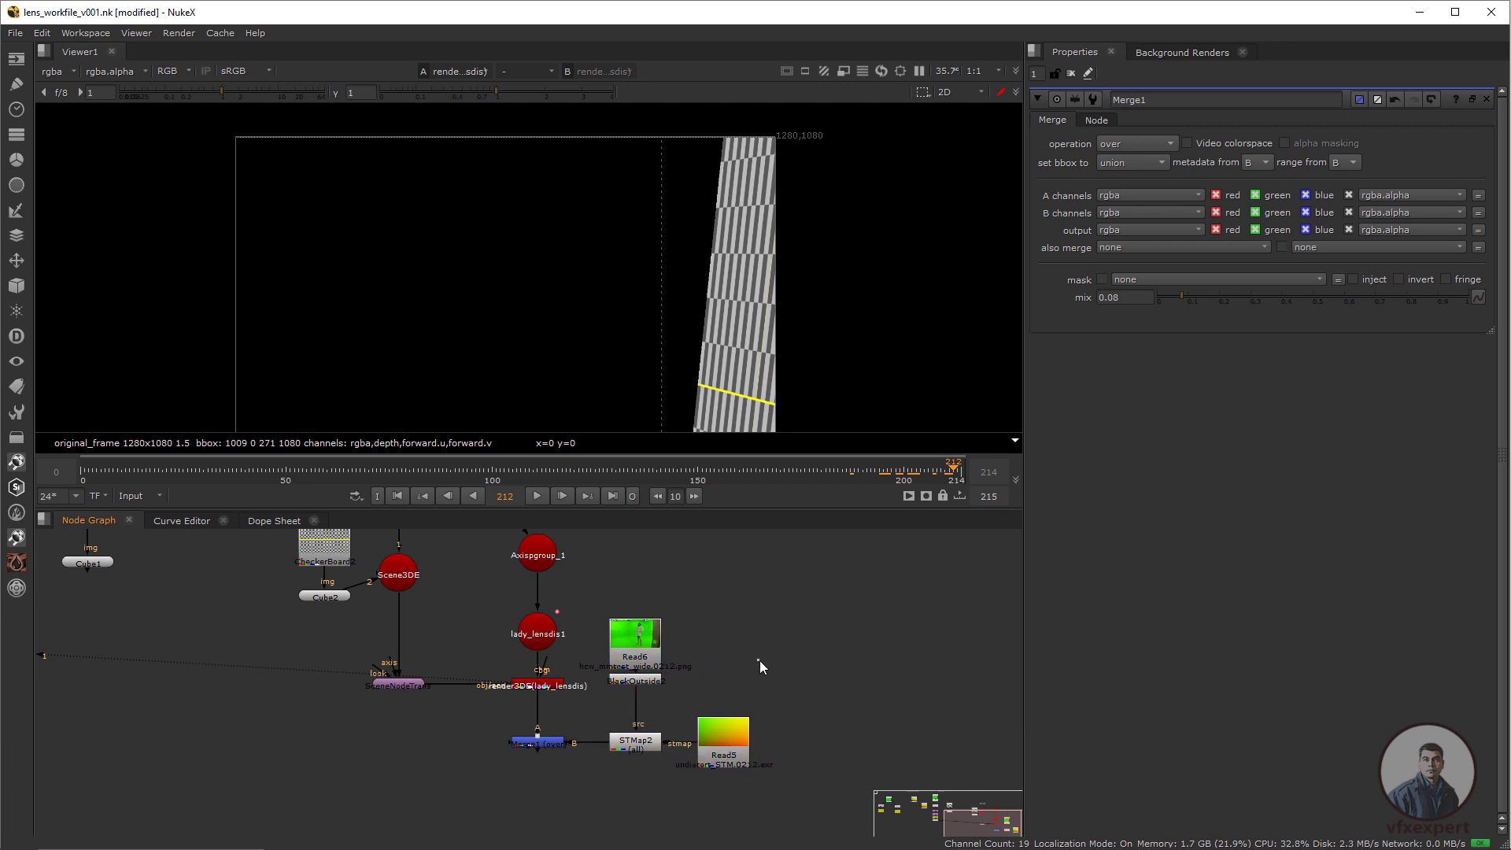
left_click(539, 743)
key("1")
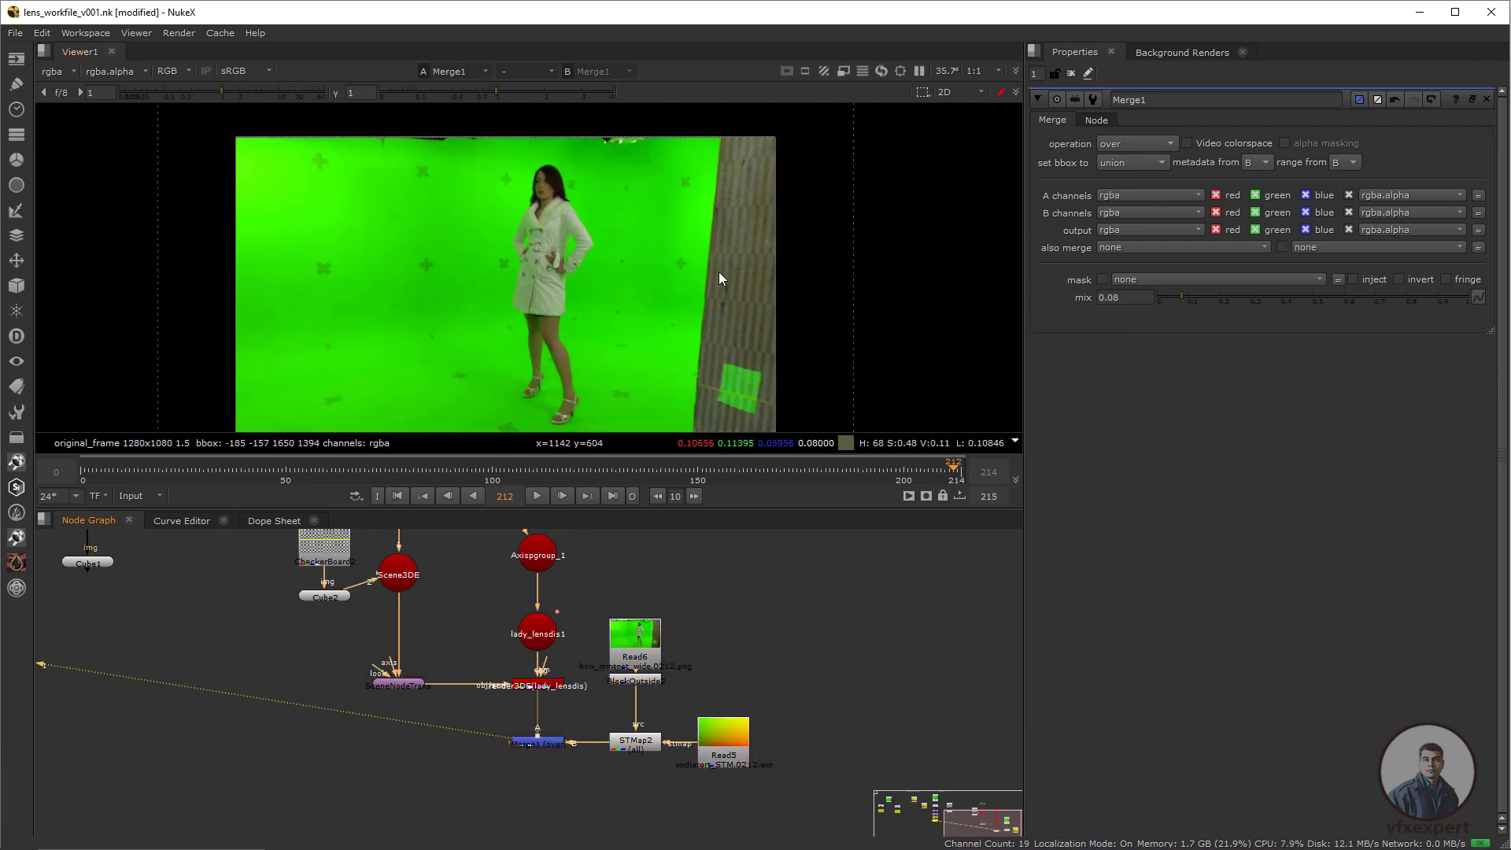
scroll(748, 334, "down", 1)
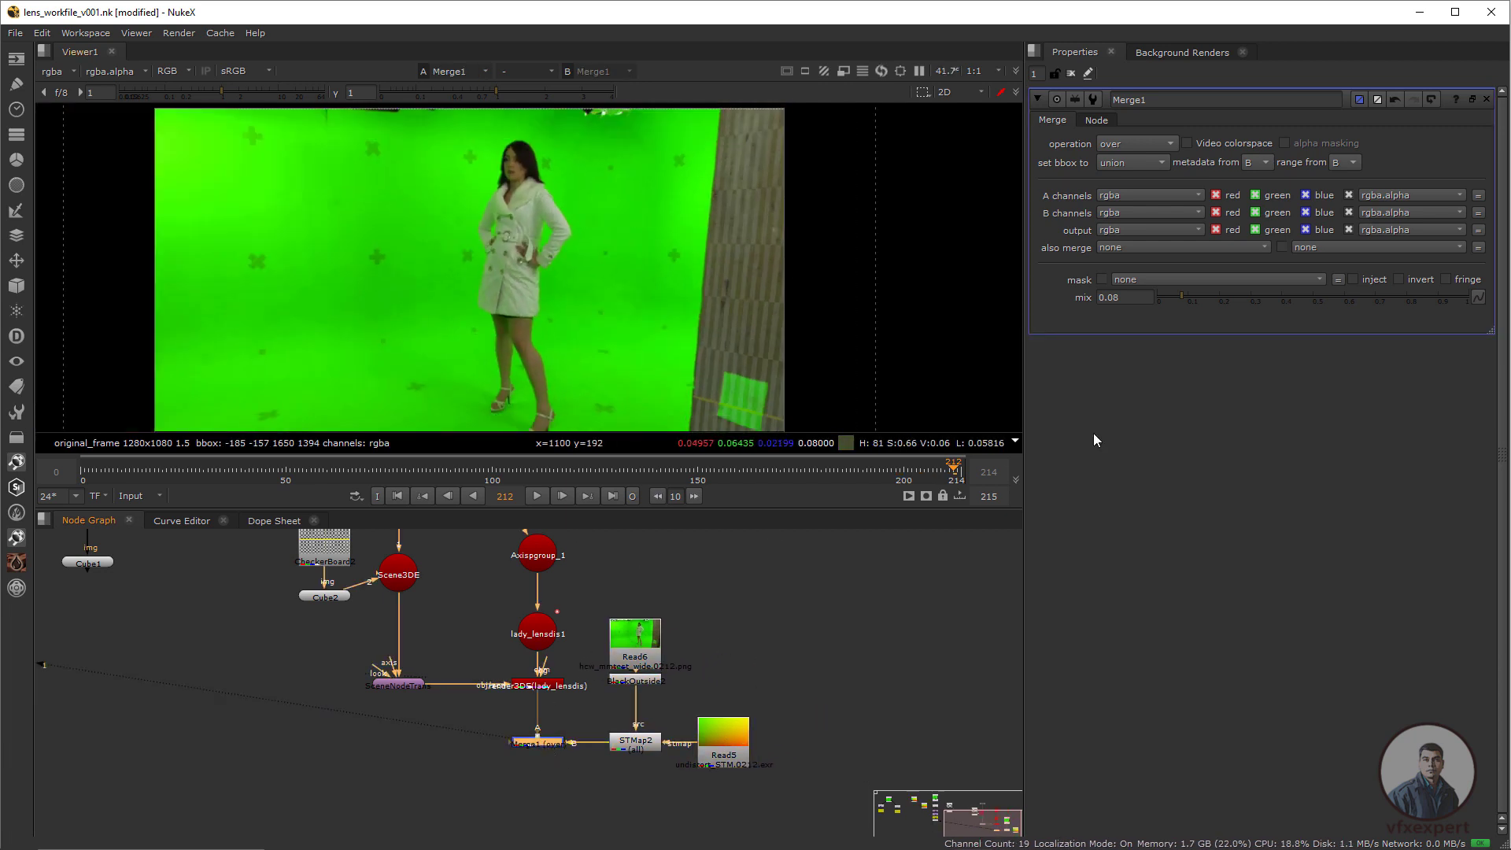
Set the mix of Merge1 to 0.125 and go to frame 216.
left_click_drag(1429, 297, 1197, 289)
left_click_drag(936, 473, 972, 491)
scroll(650, 373, "down", 2)
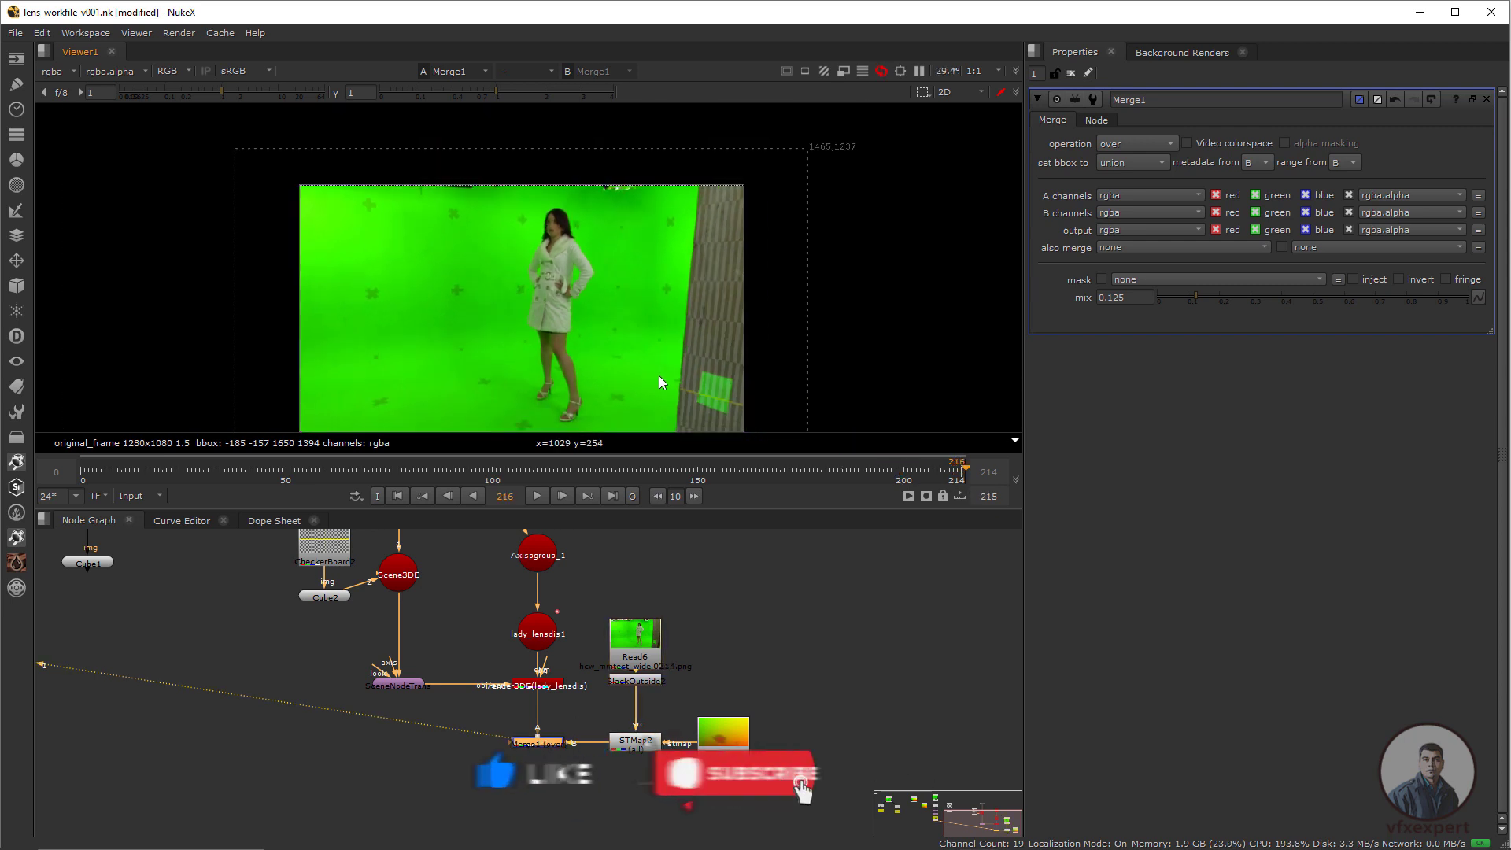
Compare the outputs of render3DE, STMap2 and Merge1 to check the cube's alignment with the undistorted pillar.
left_click(544, 685)
key("1")
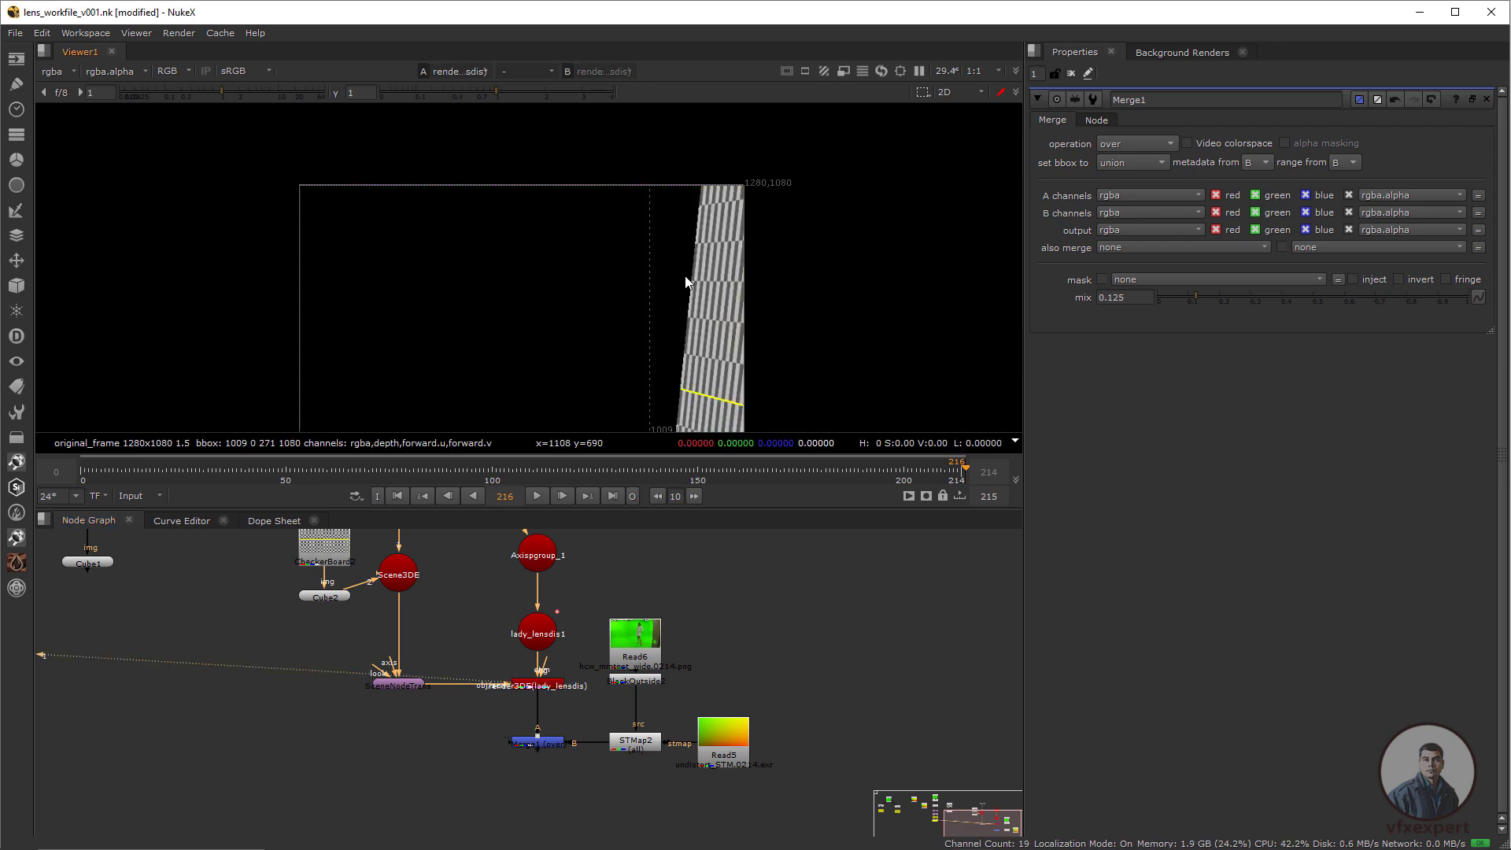
left_click(638, 752)
left_click(549, 743)
left_click(646, 739)
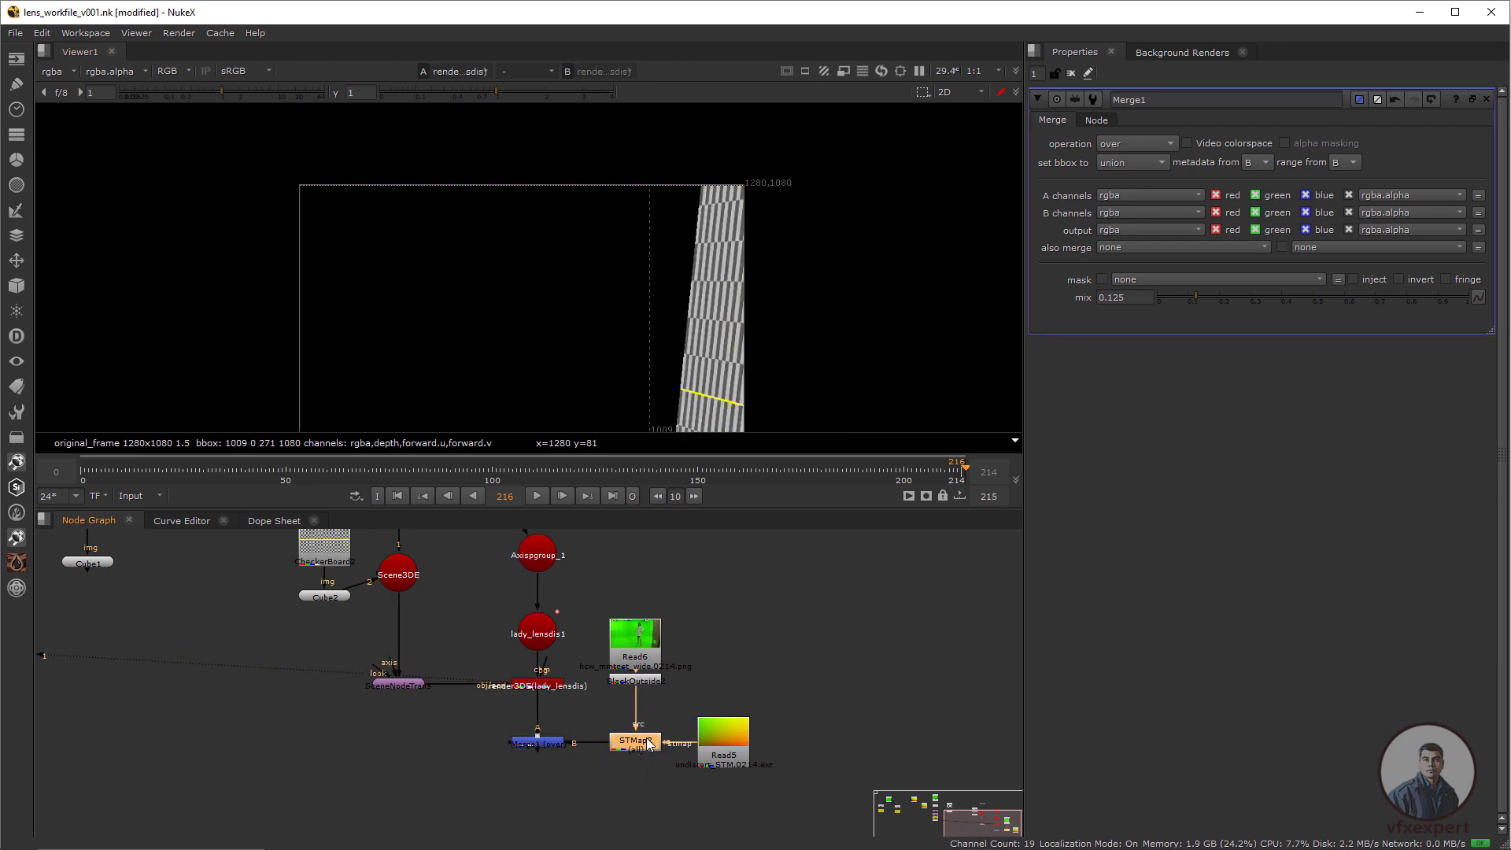
key("1")
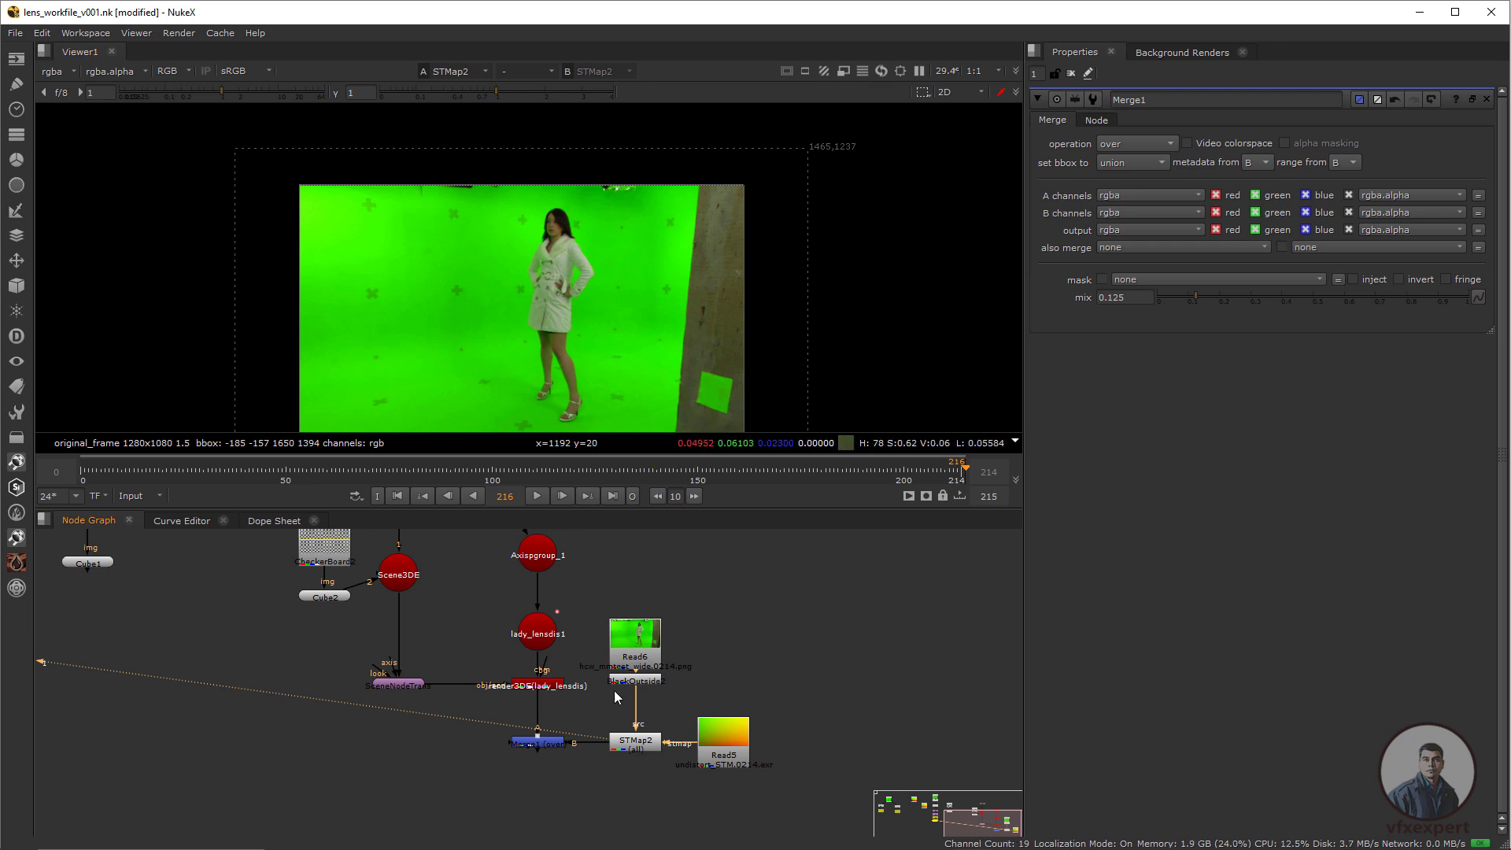
left_click(537, 742)
key("1")
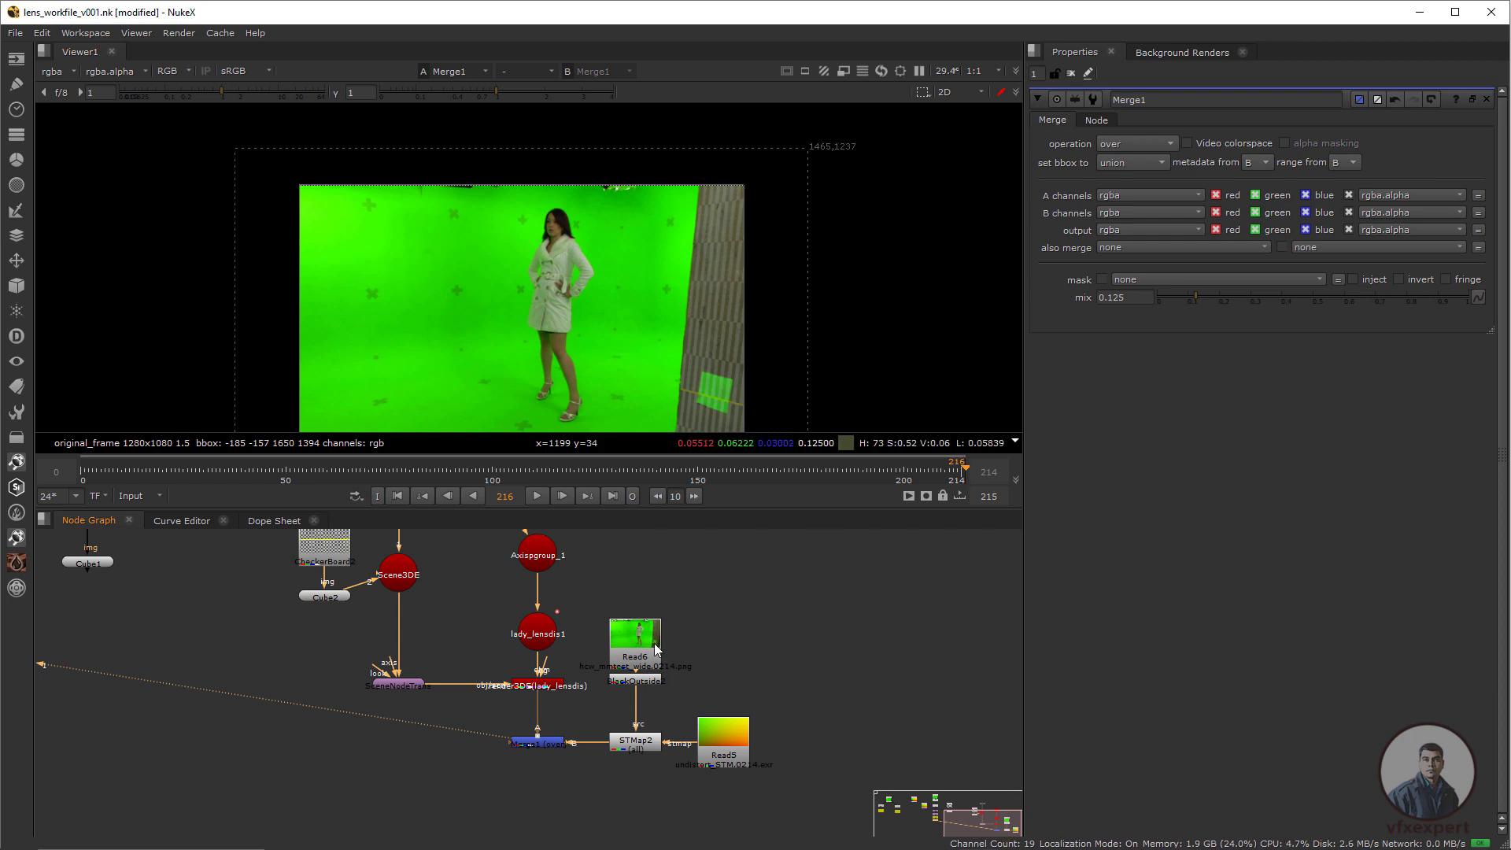
Move Read6 away from its branch and delete the BlackOutside node between it and STMap2.
left_click_drag(654, 644, 650, 609)
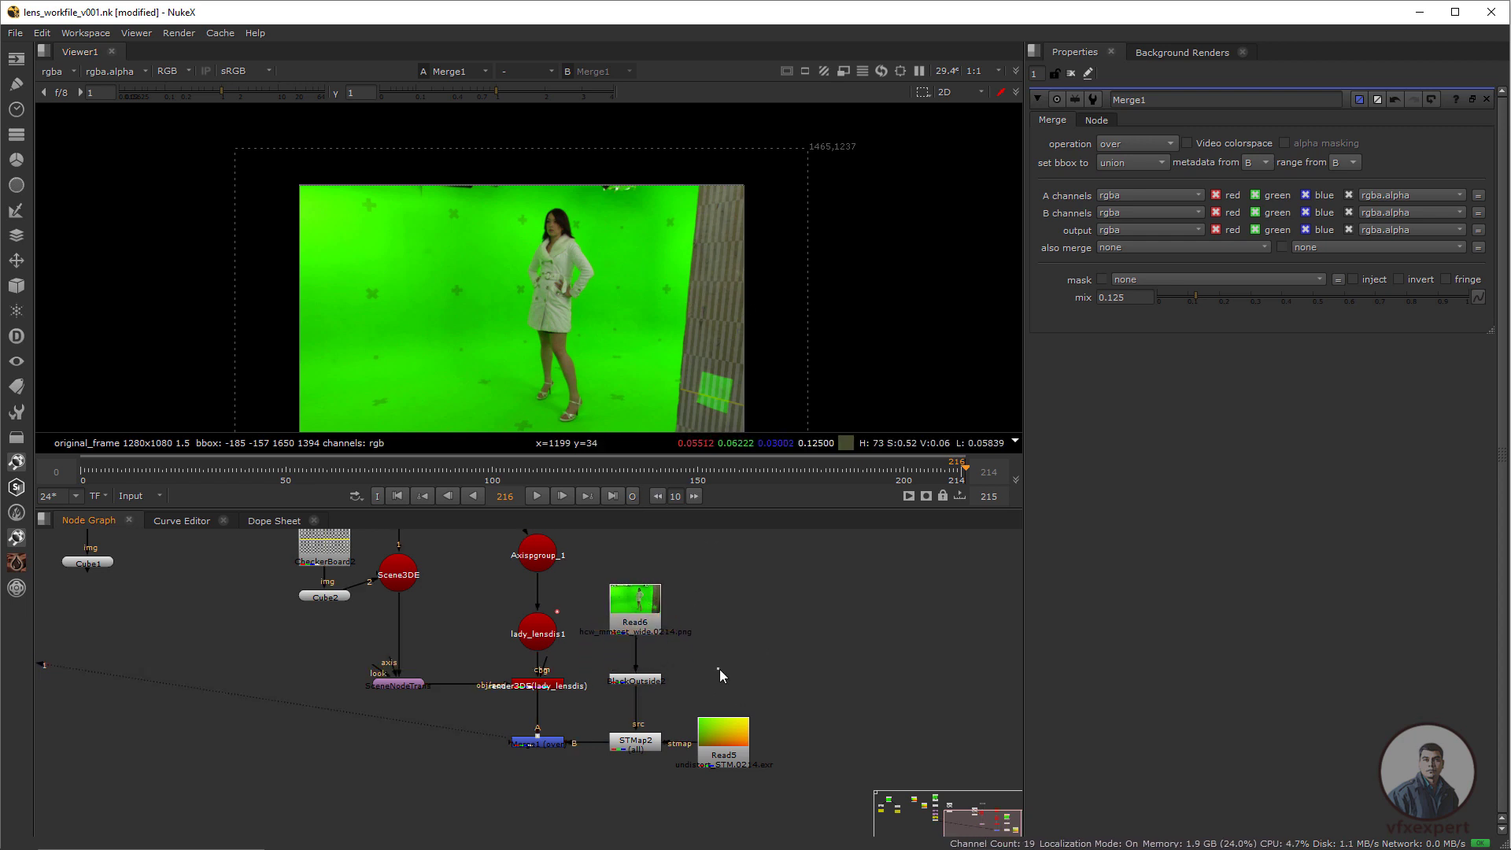
left_click(644, 684)
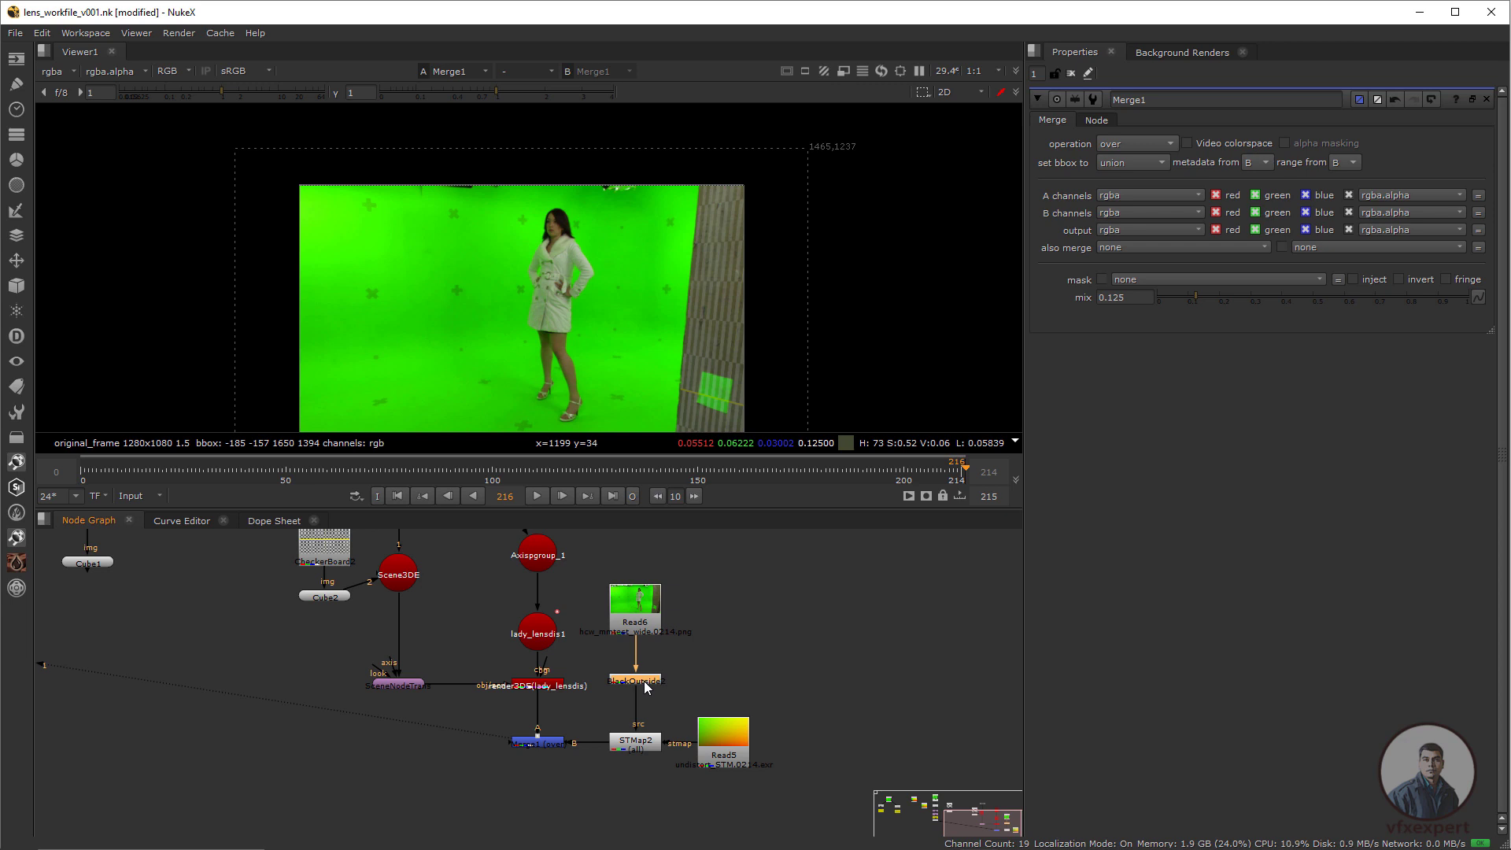
key("Delete")
left_click(707, 677)
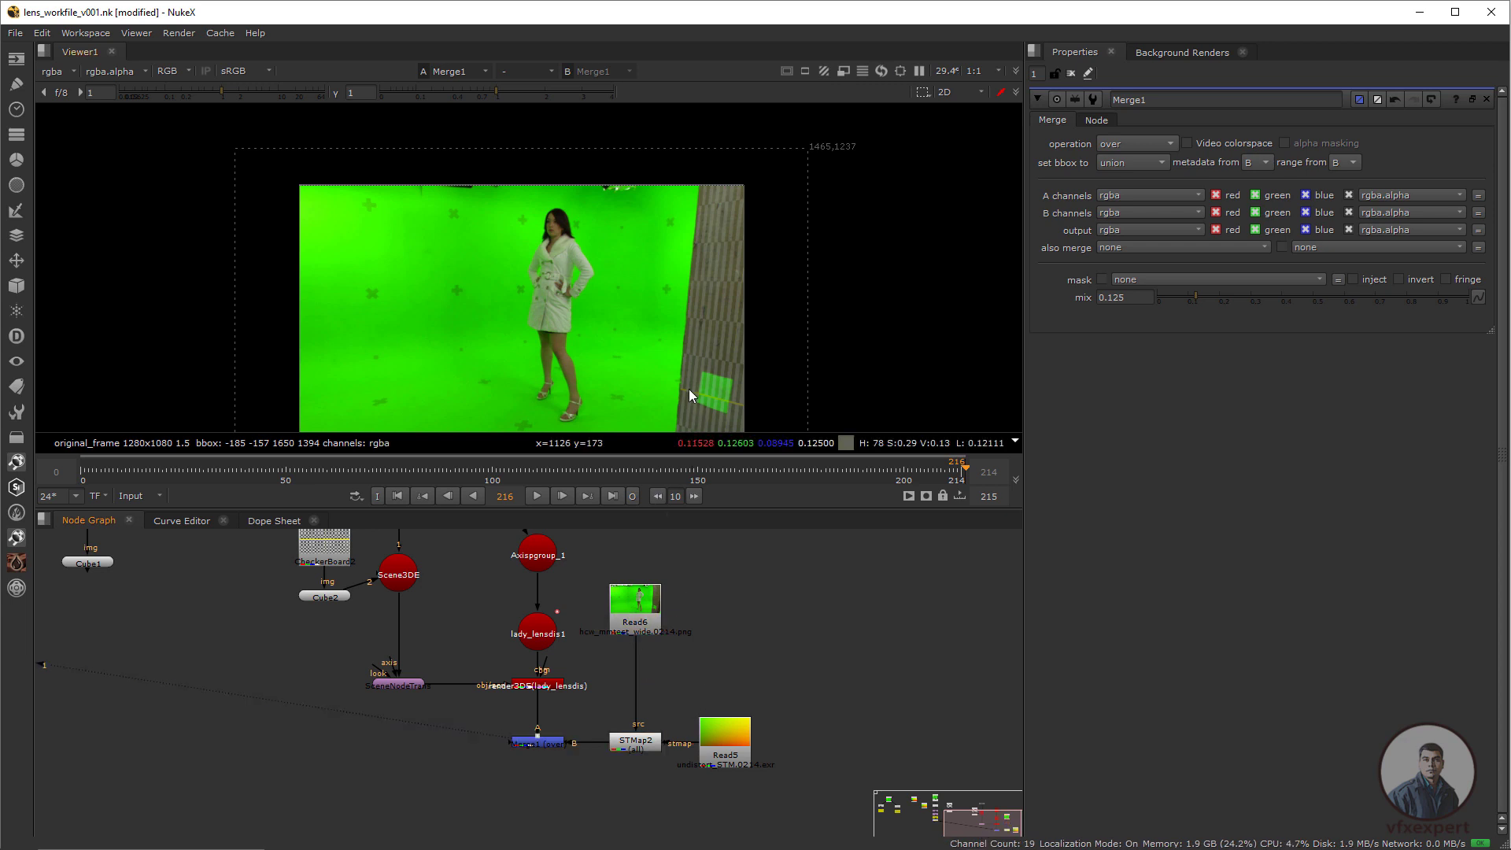
Move the Viewer1 node directly below Merge1.
scroll(602, 702, "down", 2)
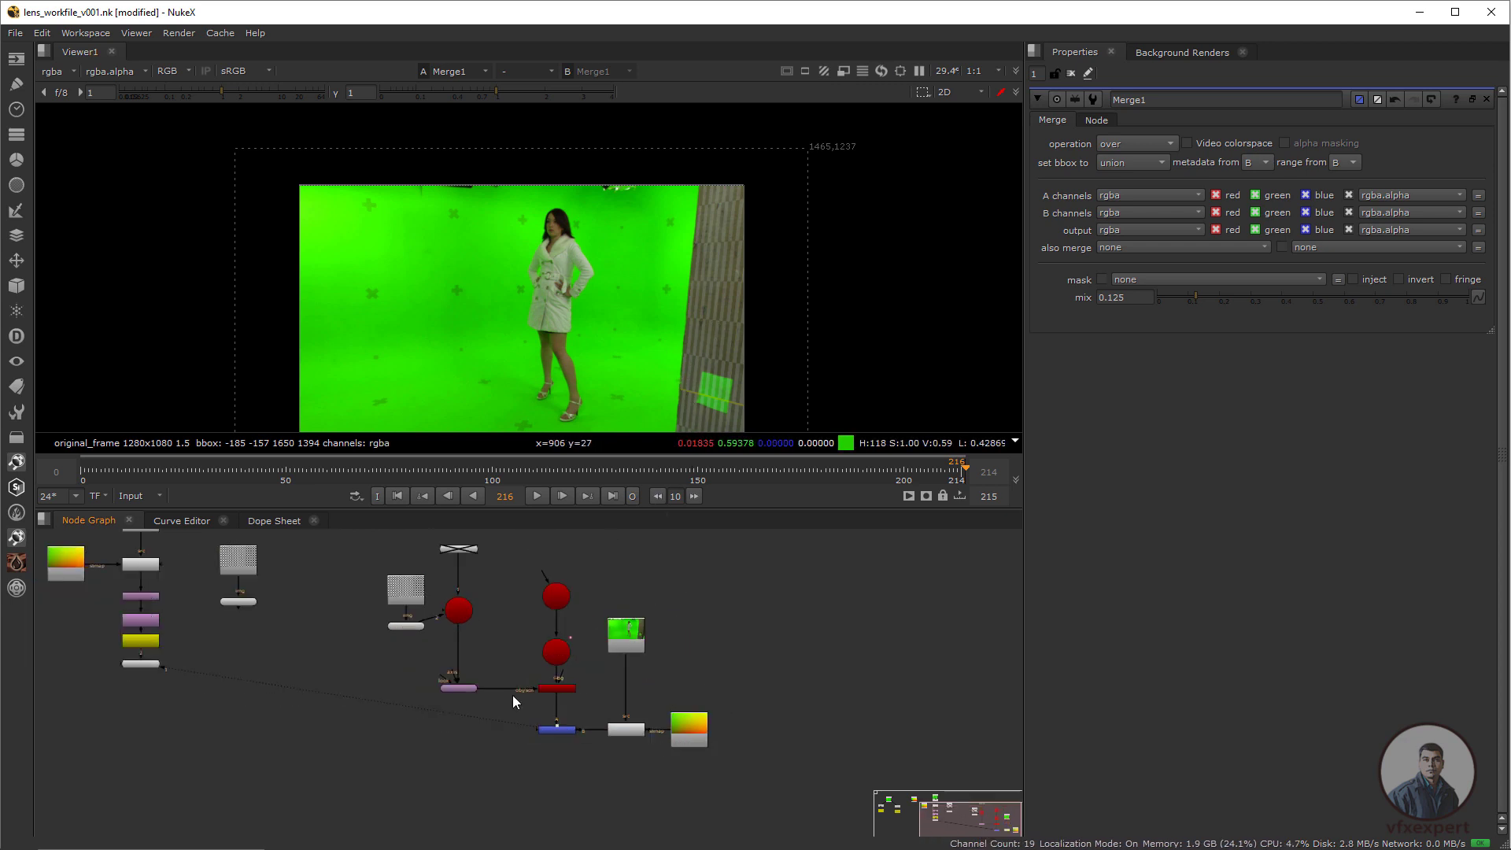
middle_click_drag(513, 699, 593, 705)
scroll(408, 720, "down", 2)
left_click_drag(283, 678, 573, 763)
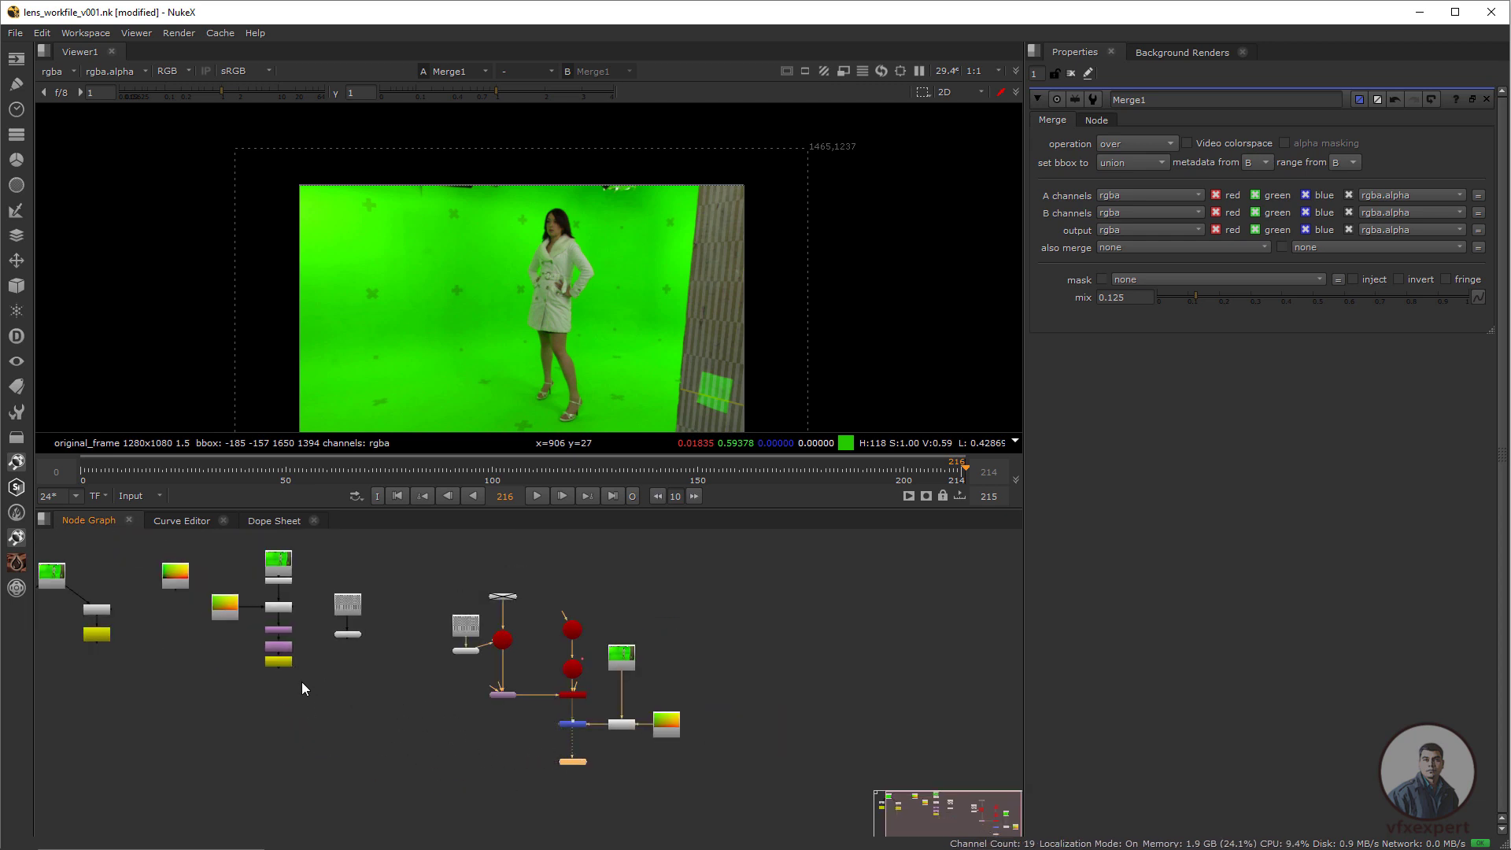
Bring the distort_STM node Read2 across the node graph, placing it near Merge1.
middle_click_drag(395, 728, 561, 784)
scroll(351, 633, "up", 6)
left_click_drag(315, 641, 819, 767)
scroll(312, 739, "down", 2)
middle_click_drag(819, 768, 436, 664)
left_click_drag(436, 664, 477, 767)
middle_click_drag(630, 705, 623, 596)
left_click_drag(468, 662, 575, 772)
middle_click_drag(757, 687, 620, 637)
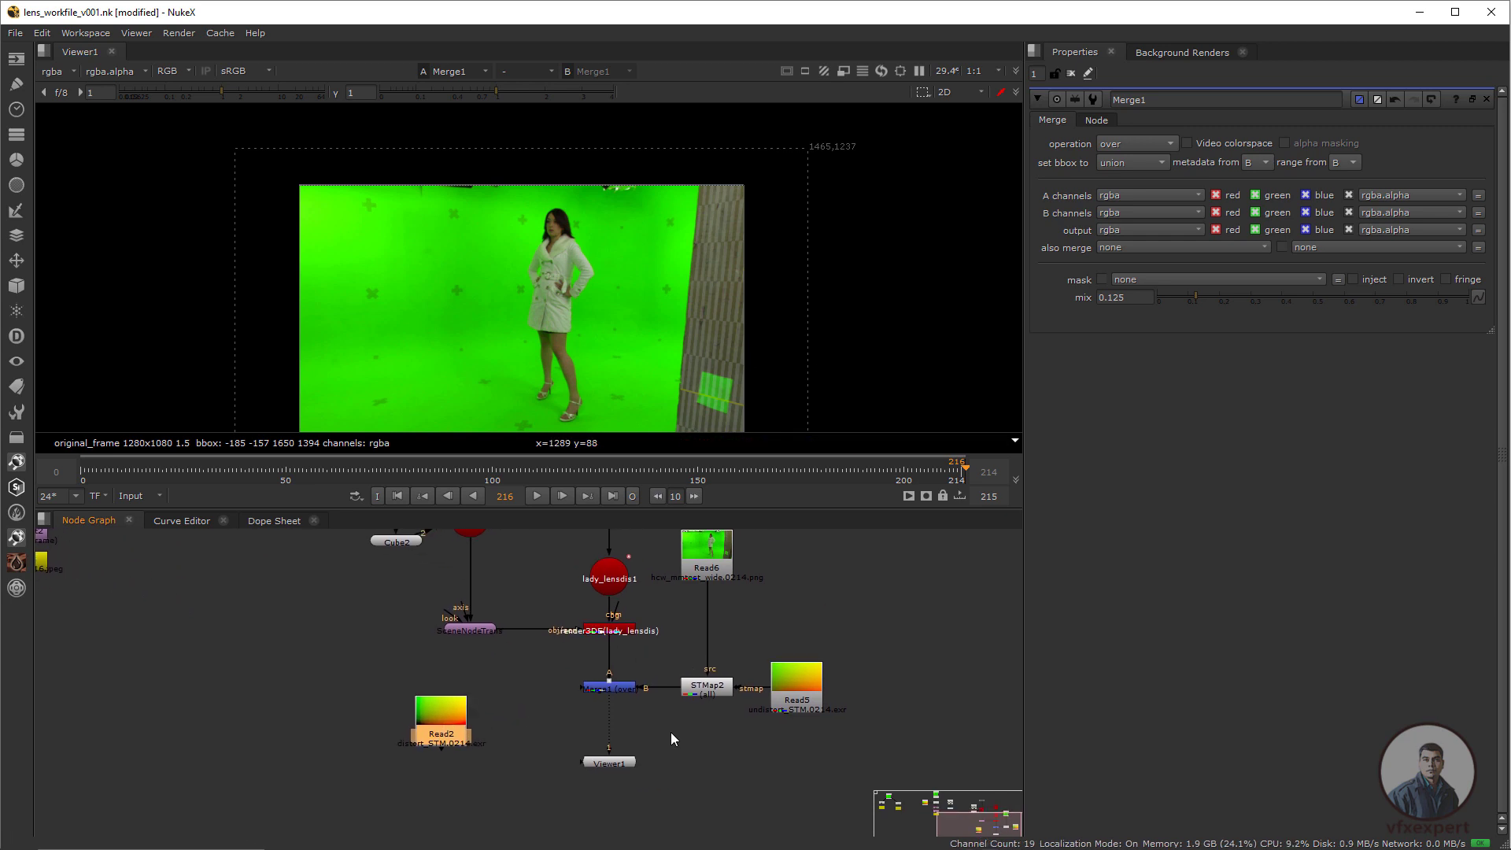
Add an STMap node and insert it between Merge1 and Viewer1.
scroll(668, 728, "up", 1)
left_click_drag(616, 768, 617, 801)
left_click(581, 749)
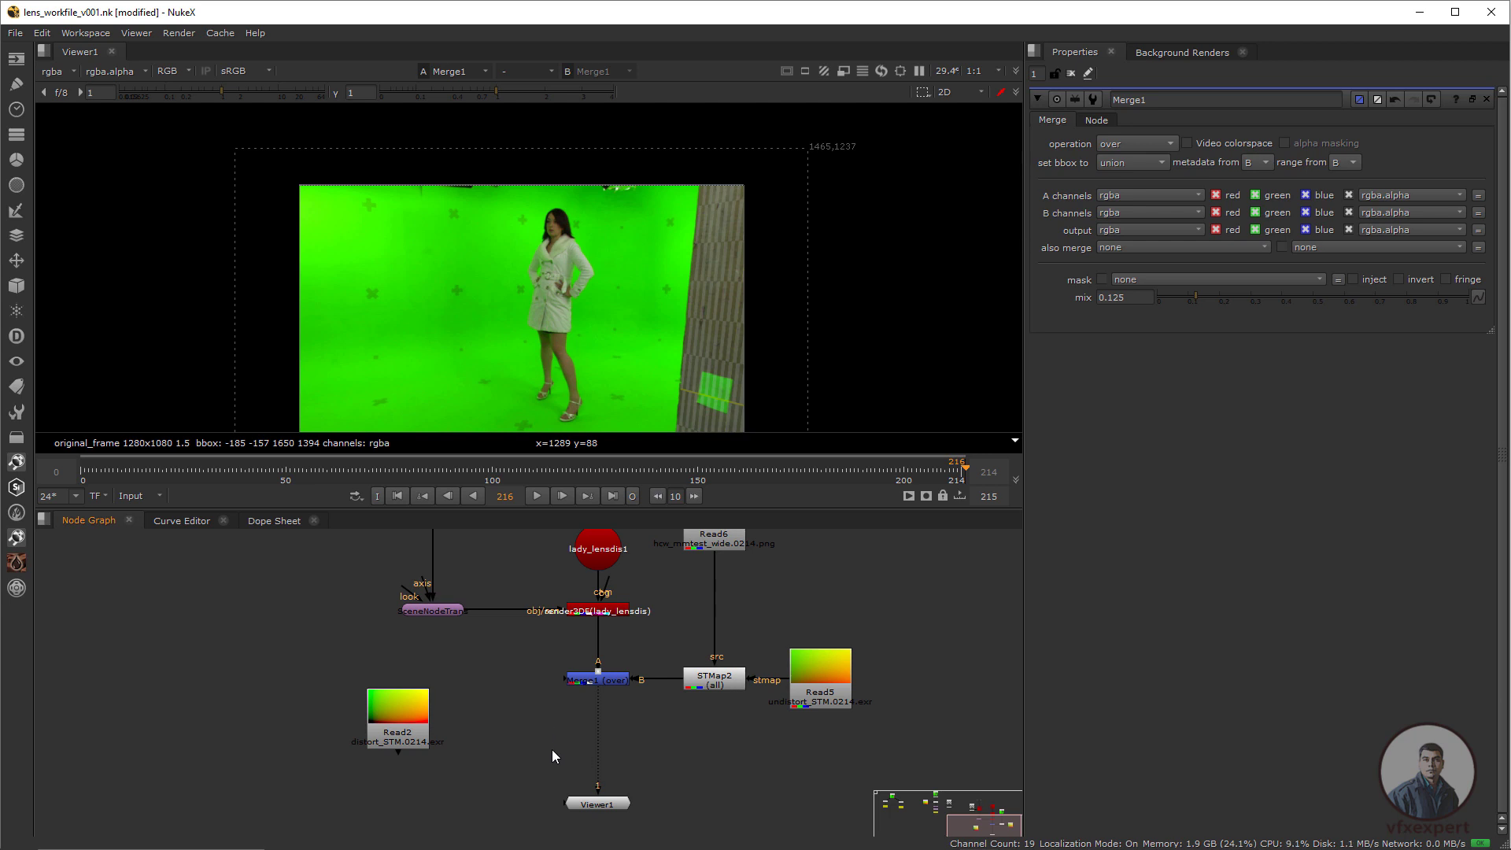
key("Tab")
type("st")
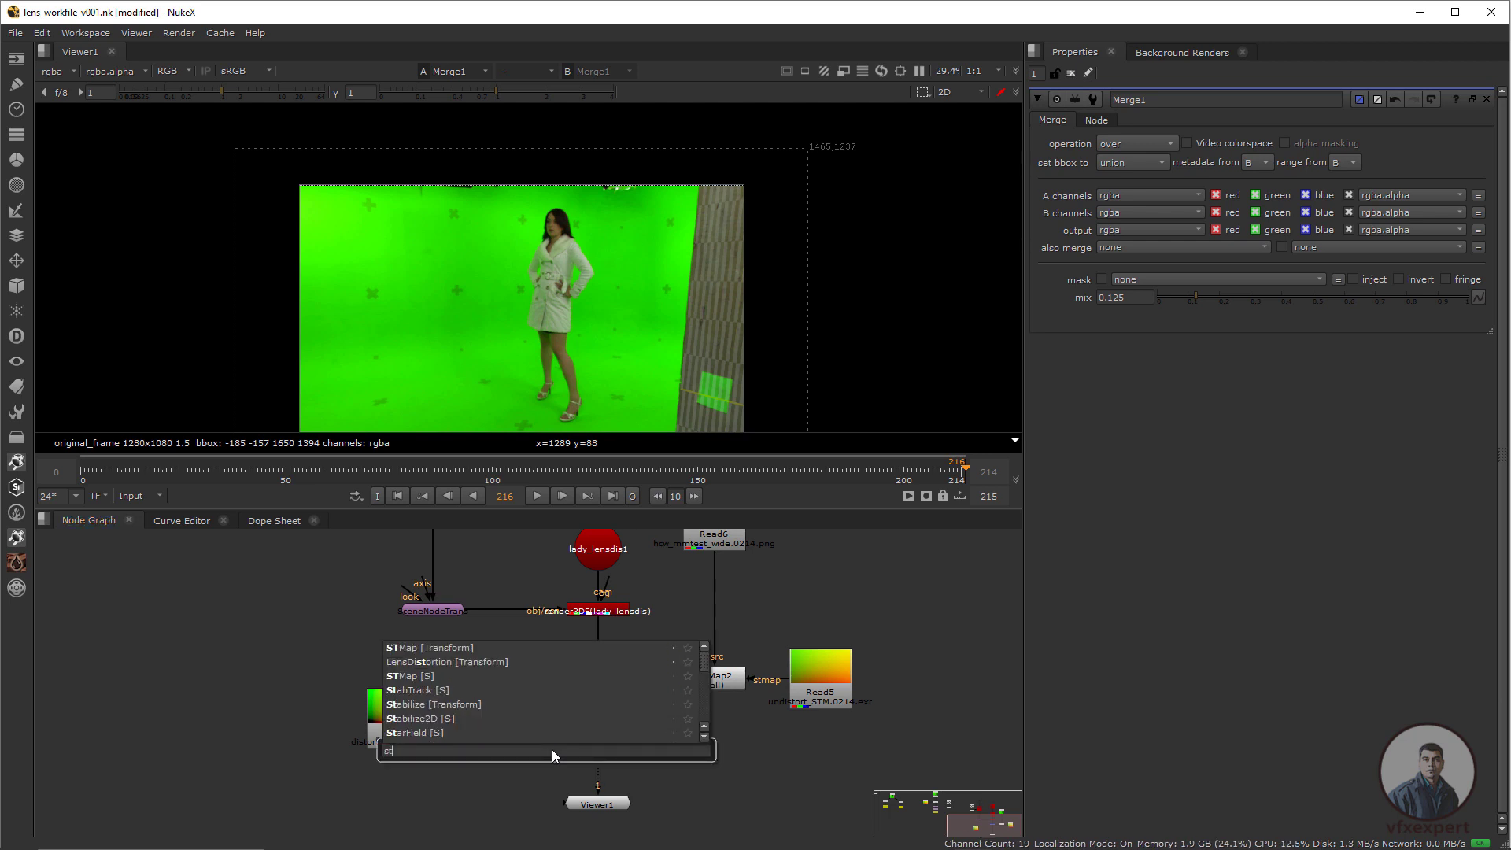
key("Return")
left_click_drag(558, 751, 552, 754)
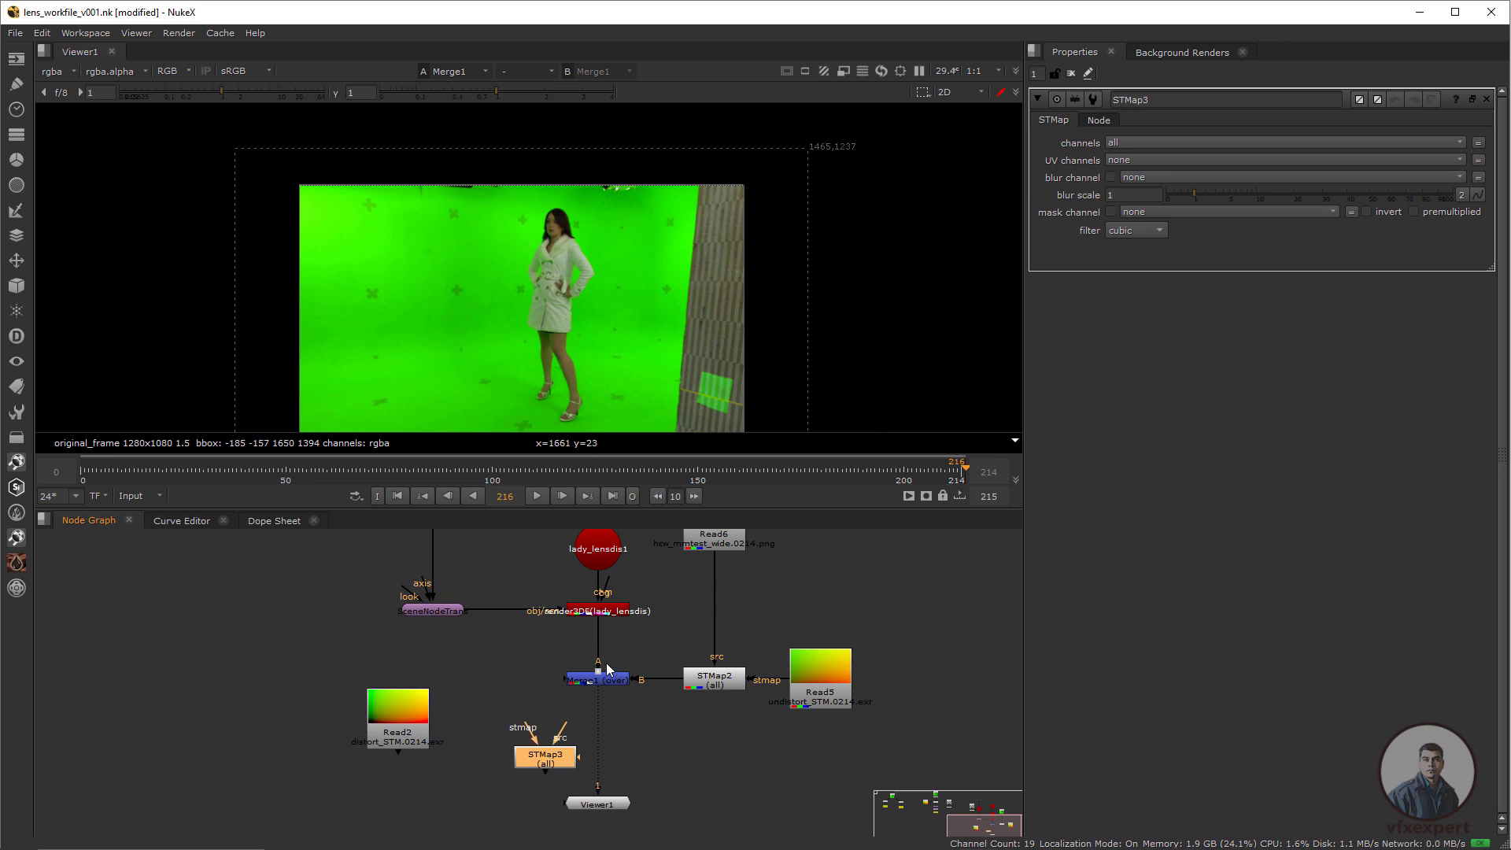
left_click_drag(567, 746, 602, 751)
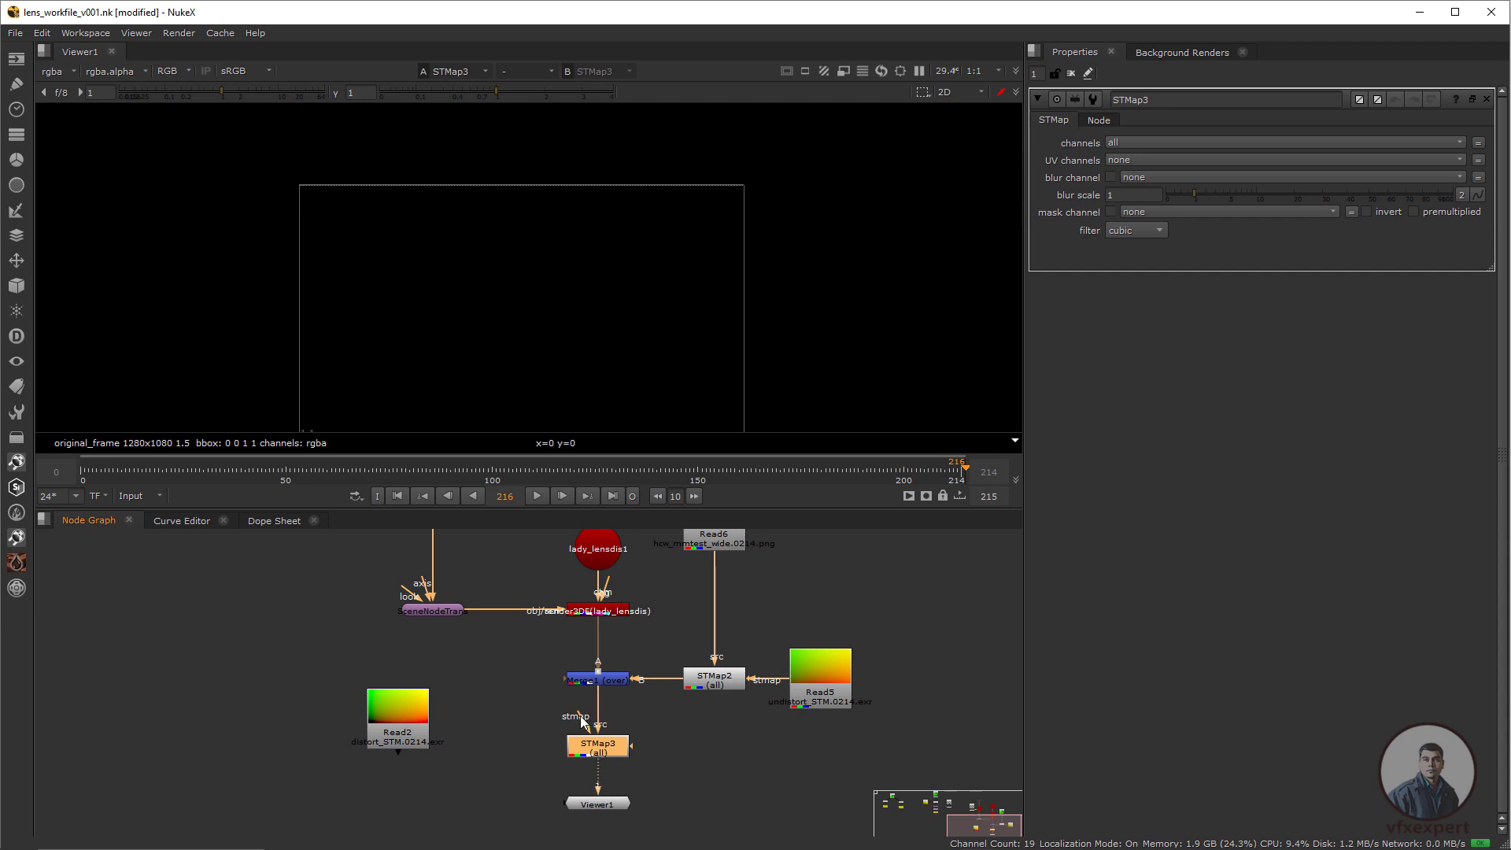
Connect the stmap input of STMap3 to the distort_STM node Read2.
left_click_drag(410, 732, 425, 743)
scroll(411, 756, "up", 2)
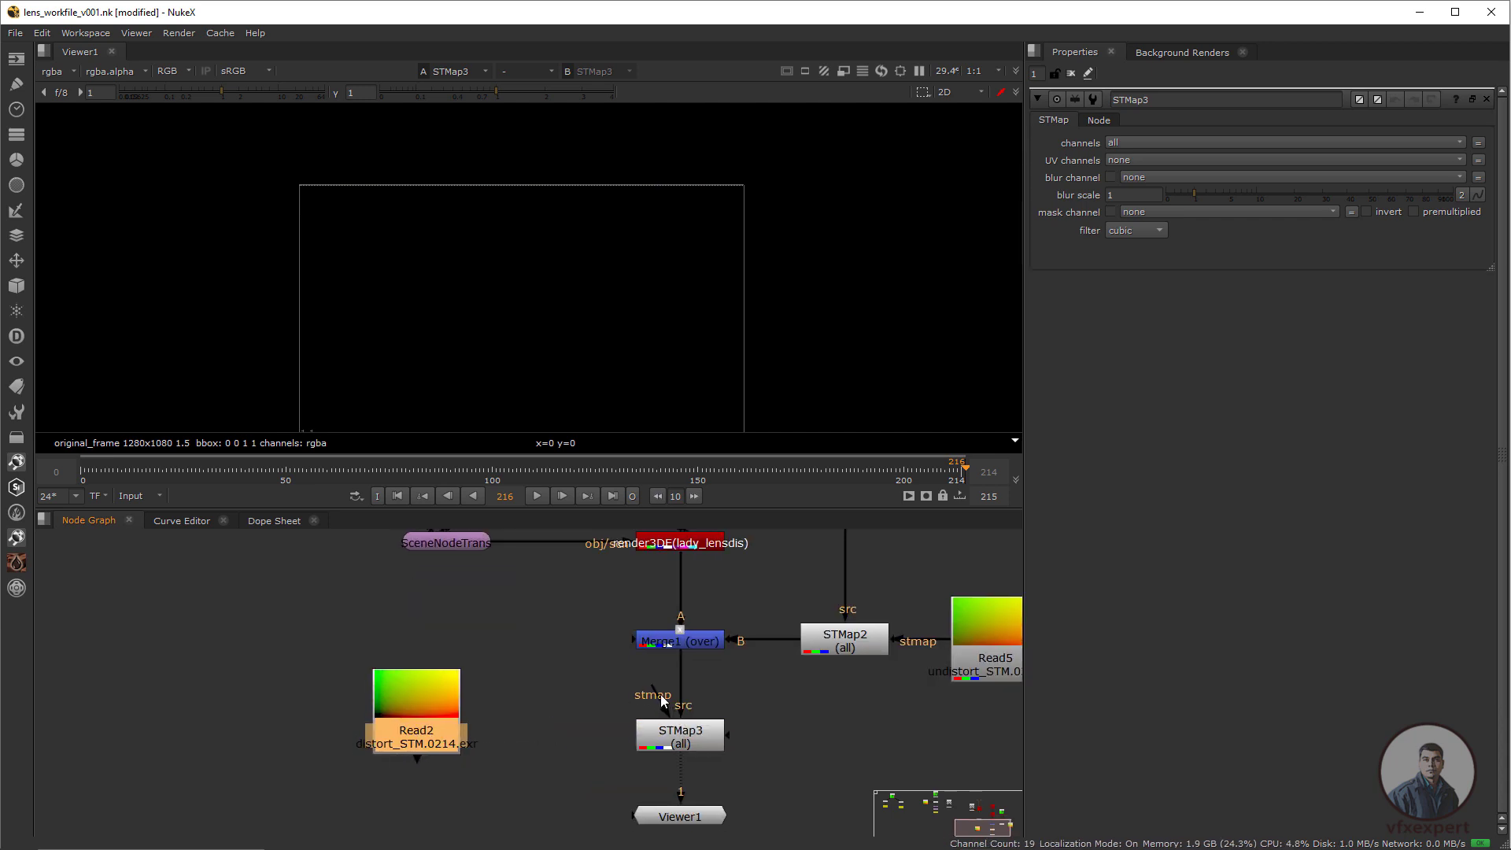
left_click_drag(663, 700, 427, 743)
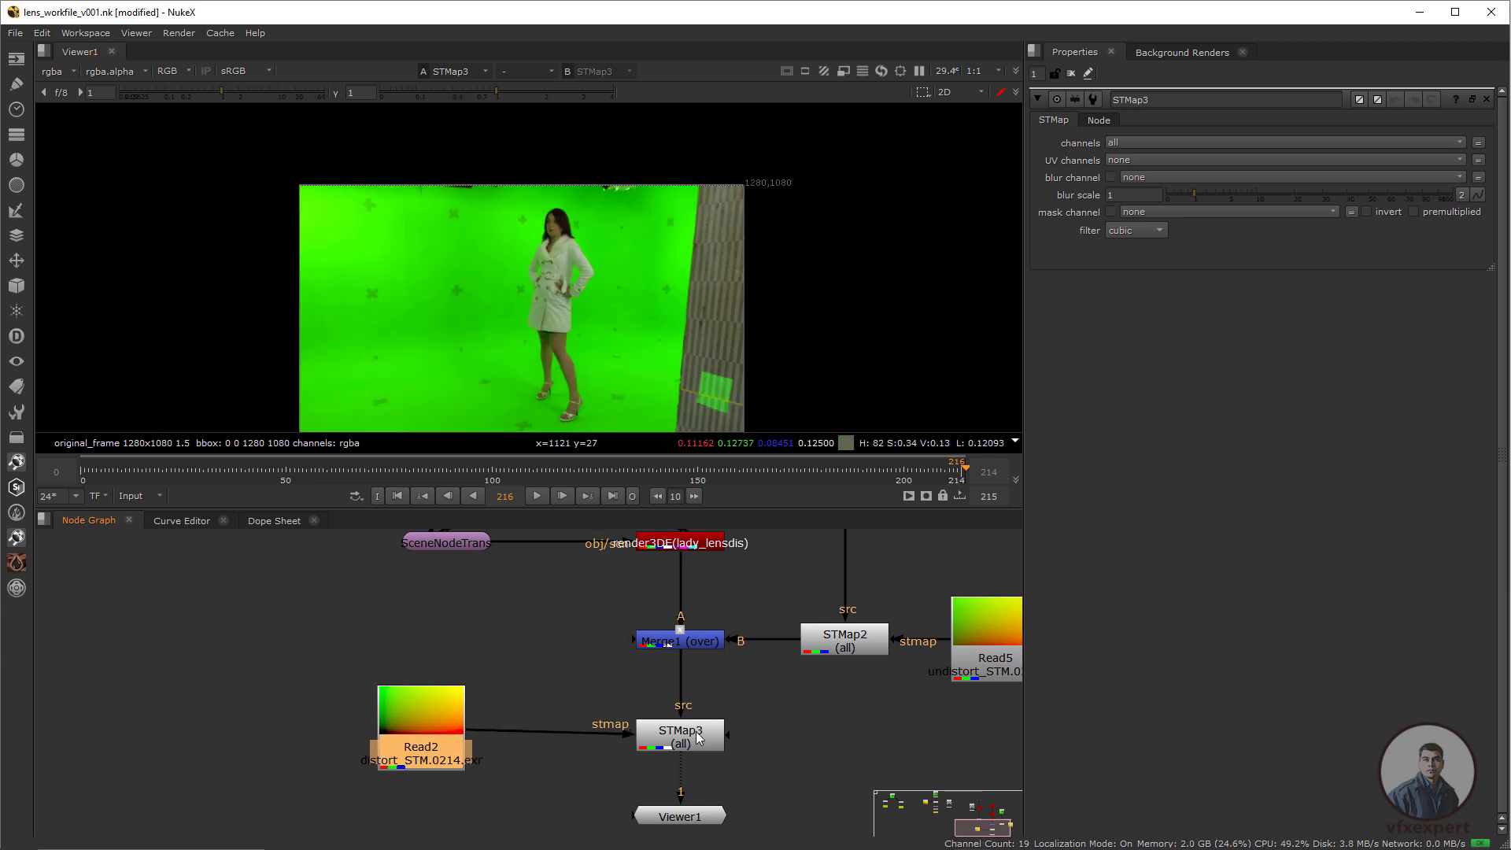
Set the UV channels of STMap3 to rgb so it reads the distortion map from Read2.
middle_click_drag(755, 698, 636, 679)
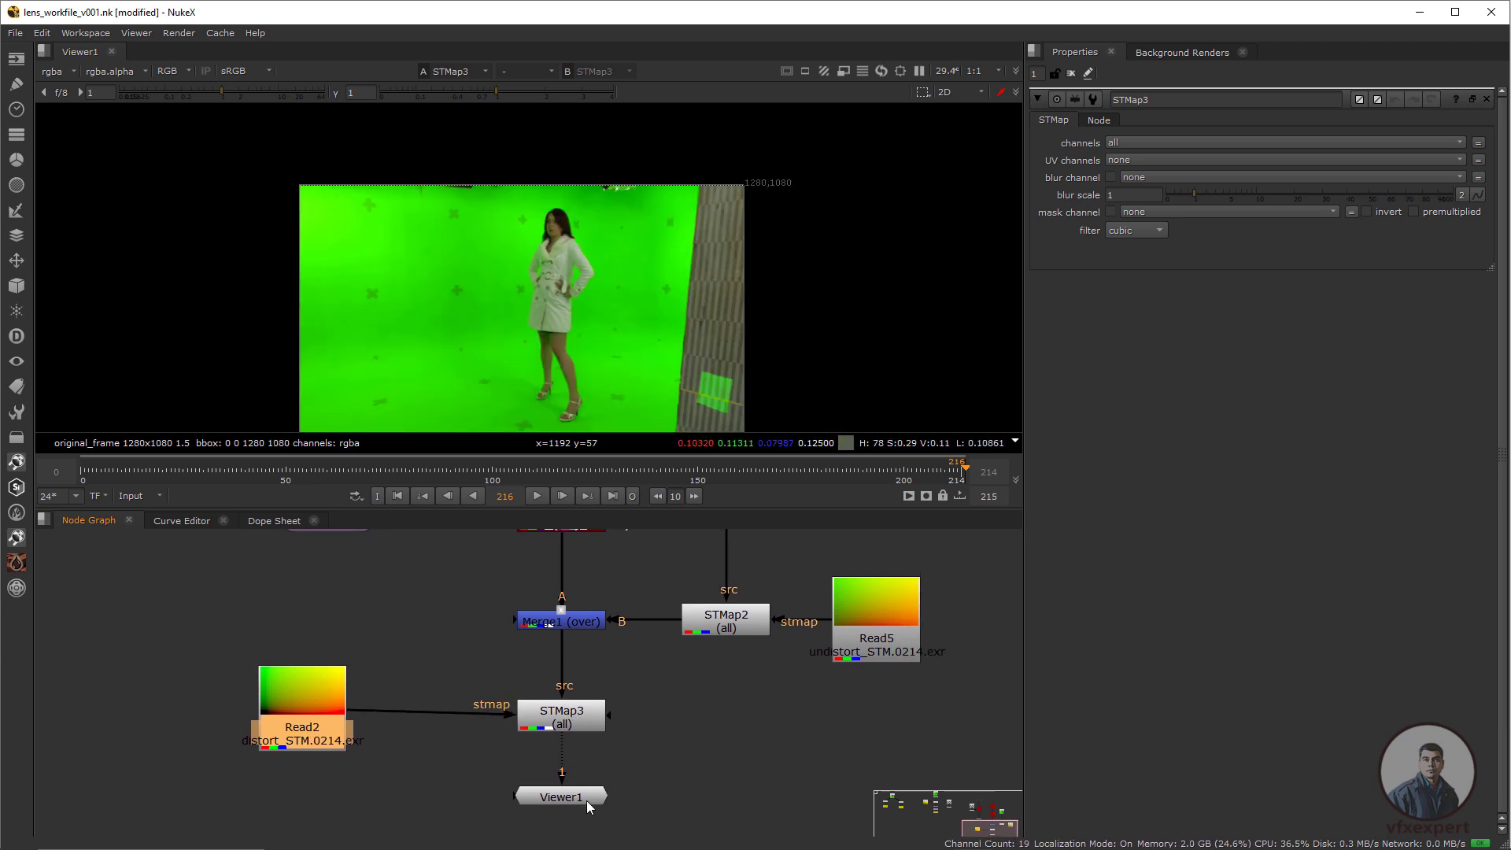
left_click_drag(587, 800, 584, 809)
left_click(573, 726)
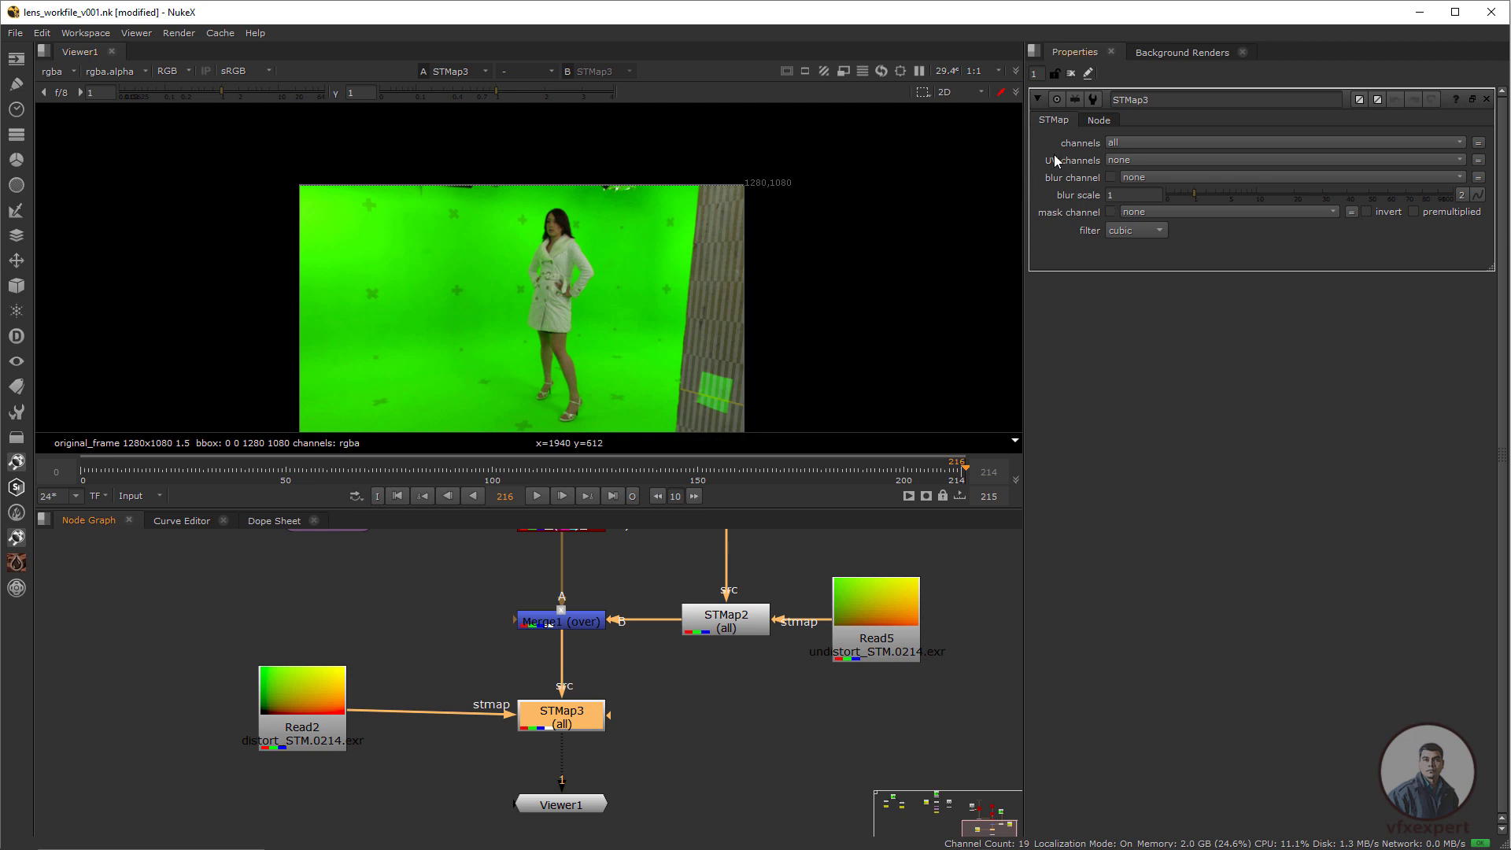
left_click(1135, 161)
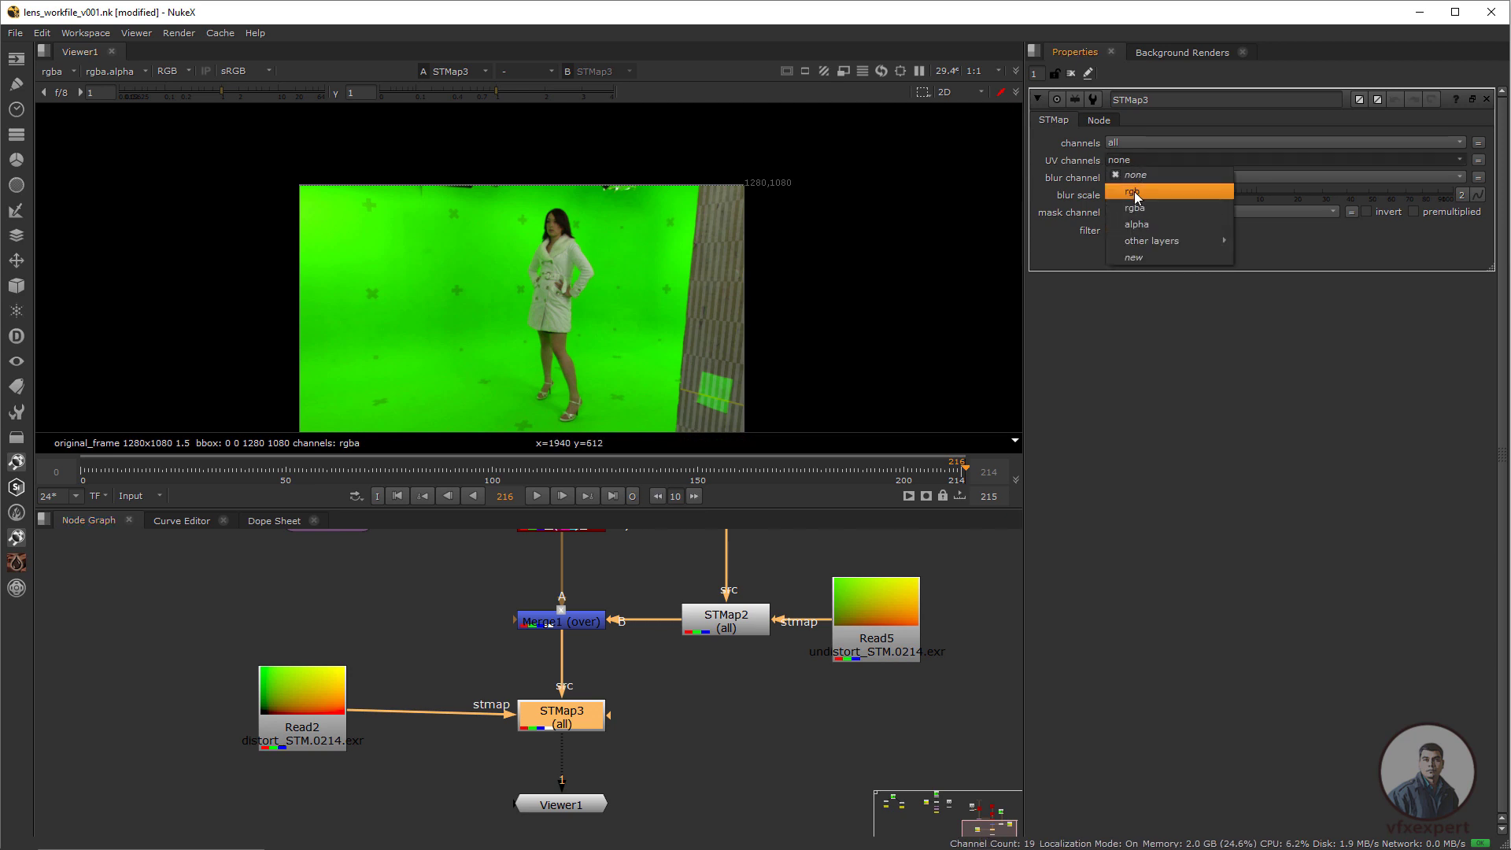
left_click(1134, 194)
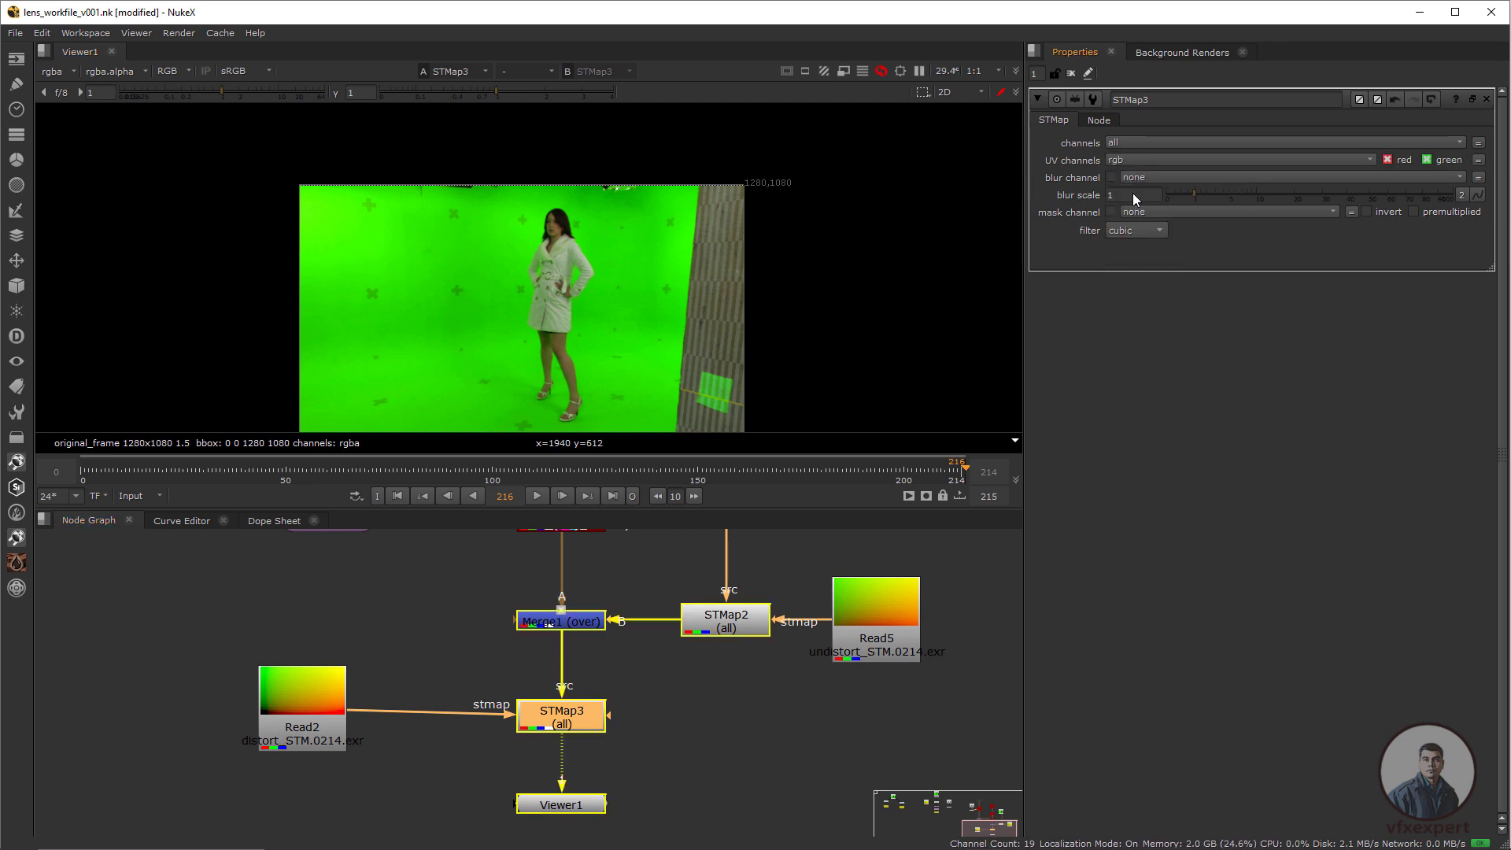
Raise the mix of Merge1 to 0.785 and inspect the distorted CG wall at the plate's right edge.
scroll(703, 332, "up", 3)
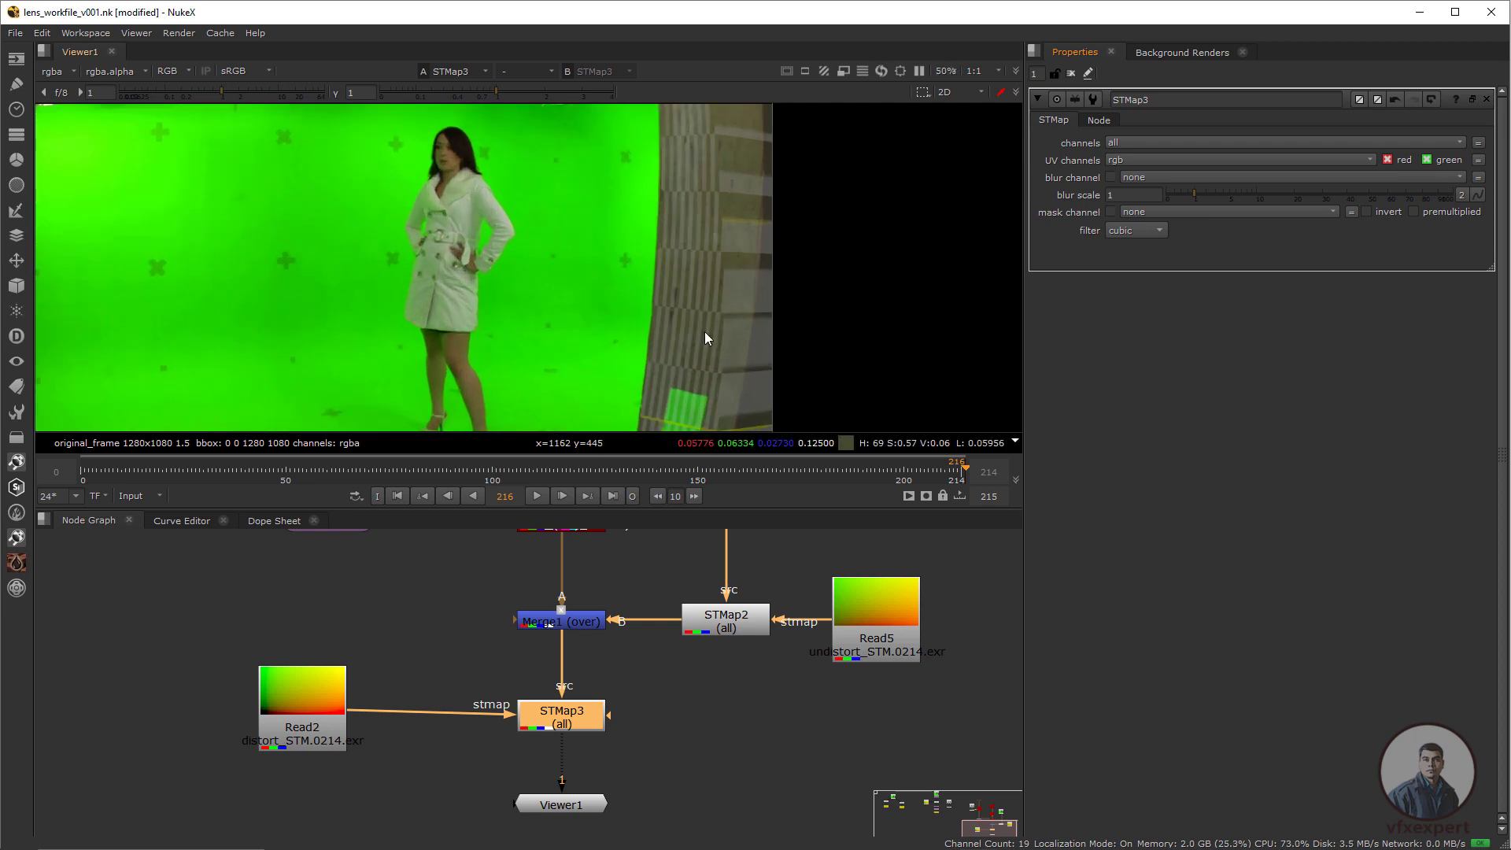
left_click_drag(700, 240, 630, 332, "ctrl+shift")
left_click(714, 251, "ctrl")
double_click(586, 627)
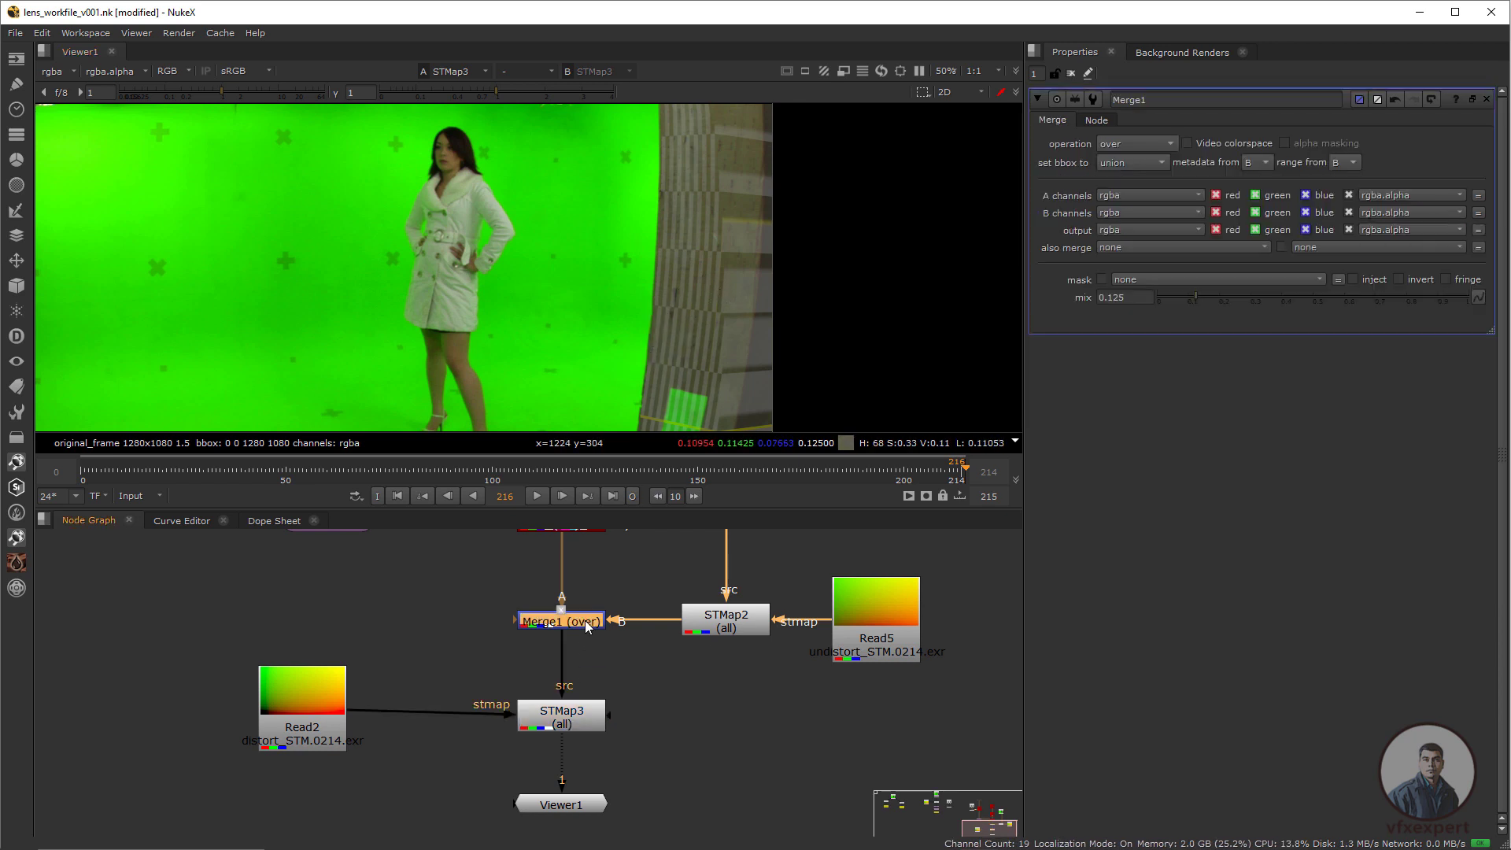
left_click(1293, 296)
left_click_drag(1312, 300, 1400, 308)
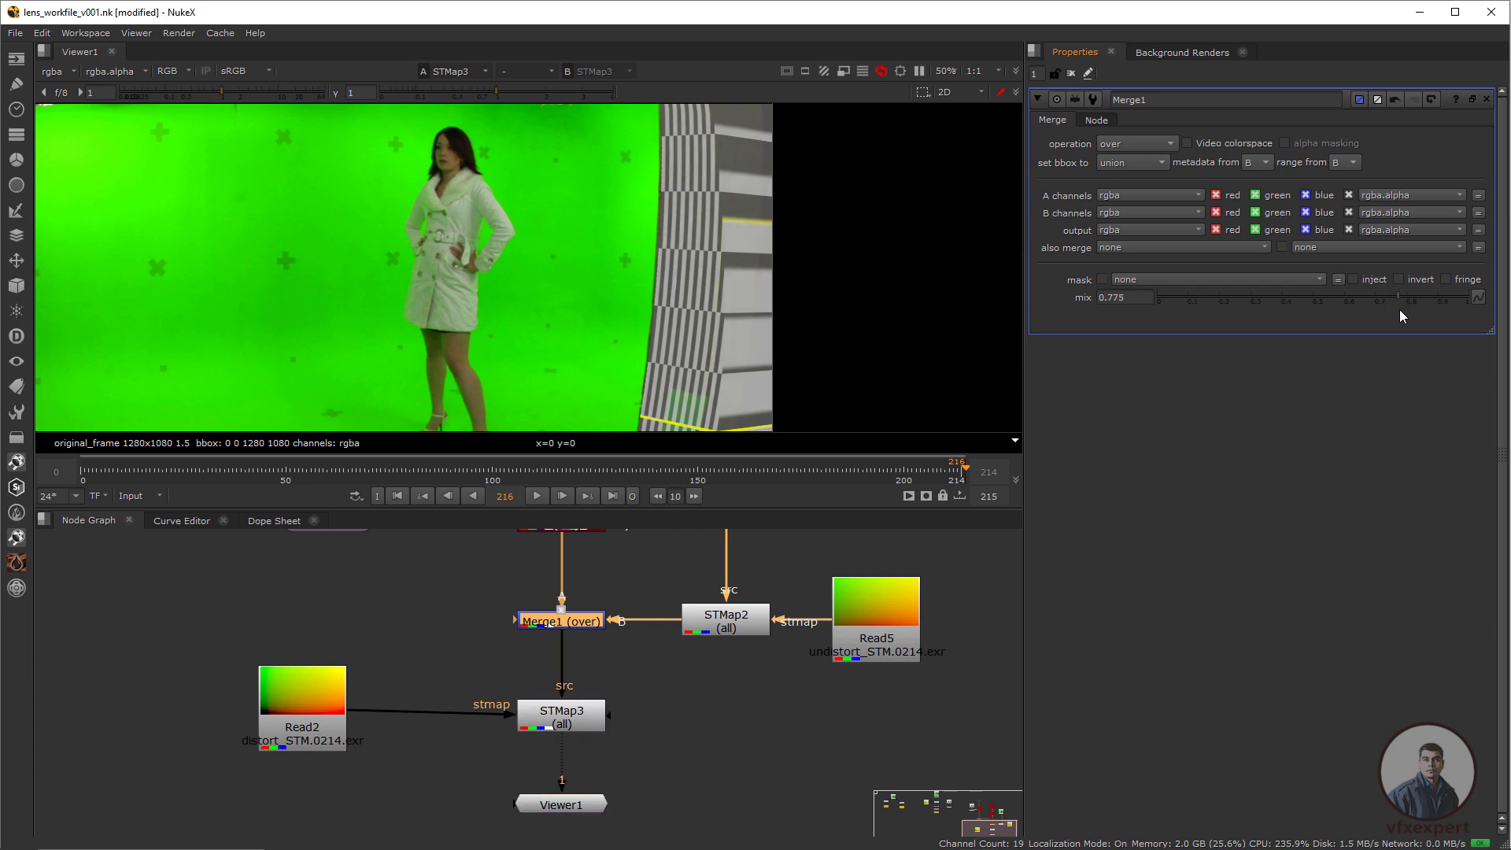
left_click_drag(737, 308, 754, 346, "ctrl+shift")
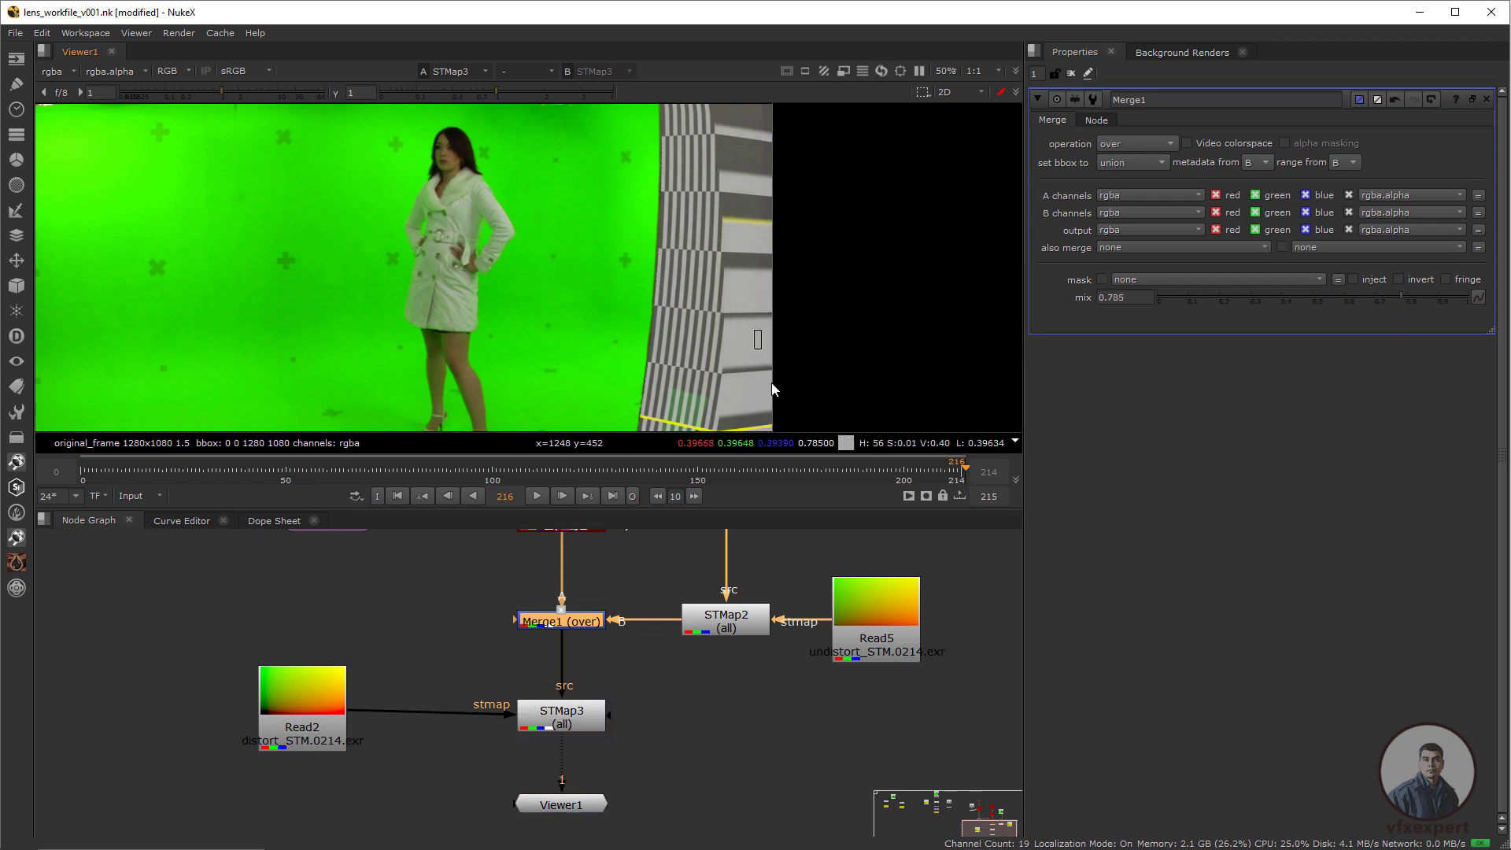
scroll(768, 392, "down", 2)
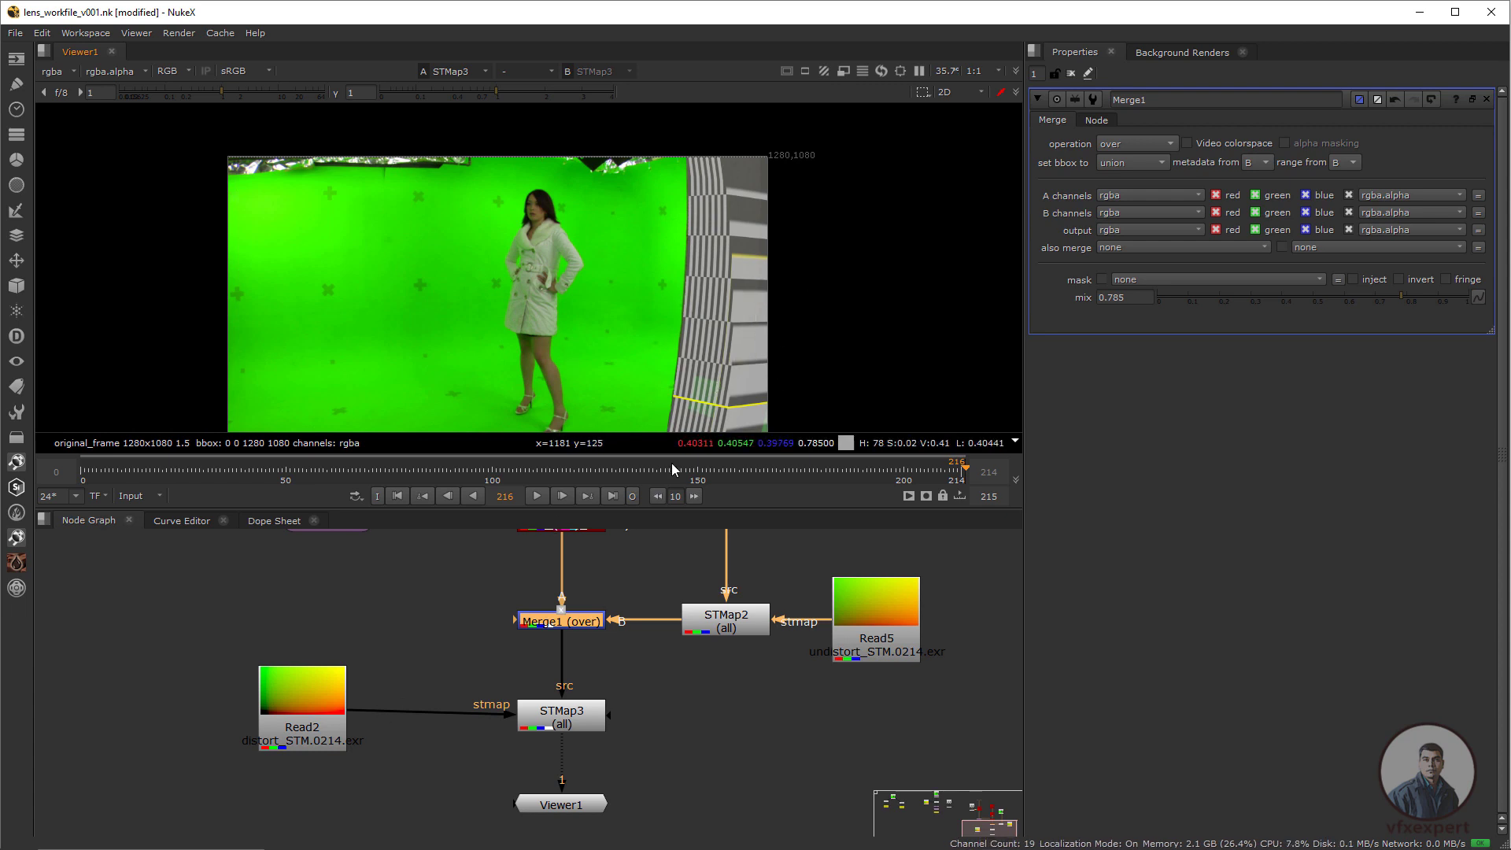
Try overscan values of 100 and 150 on the render3DE(lady_lensdis) node, and set its overscan to 200.
scroll(579, 665, "down", 3)
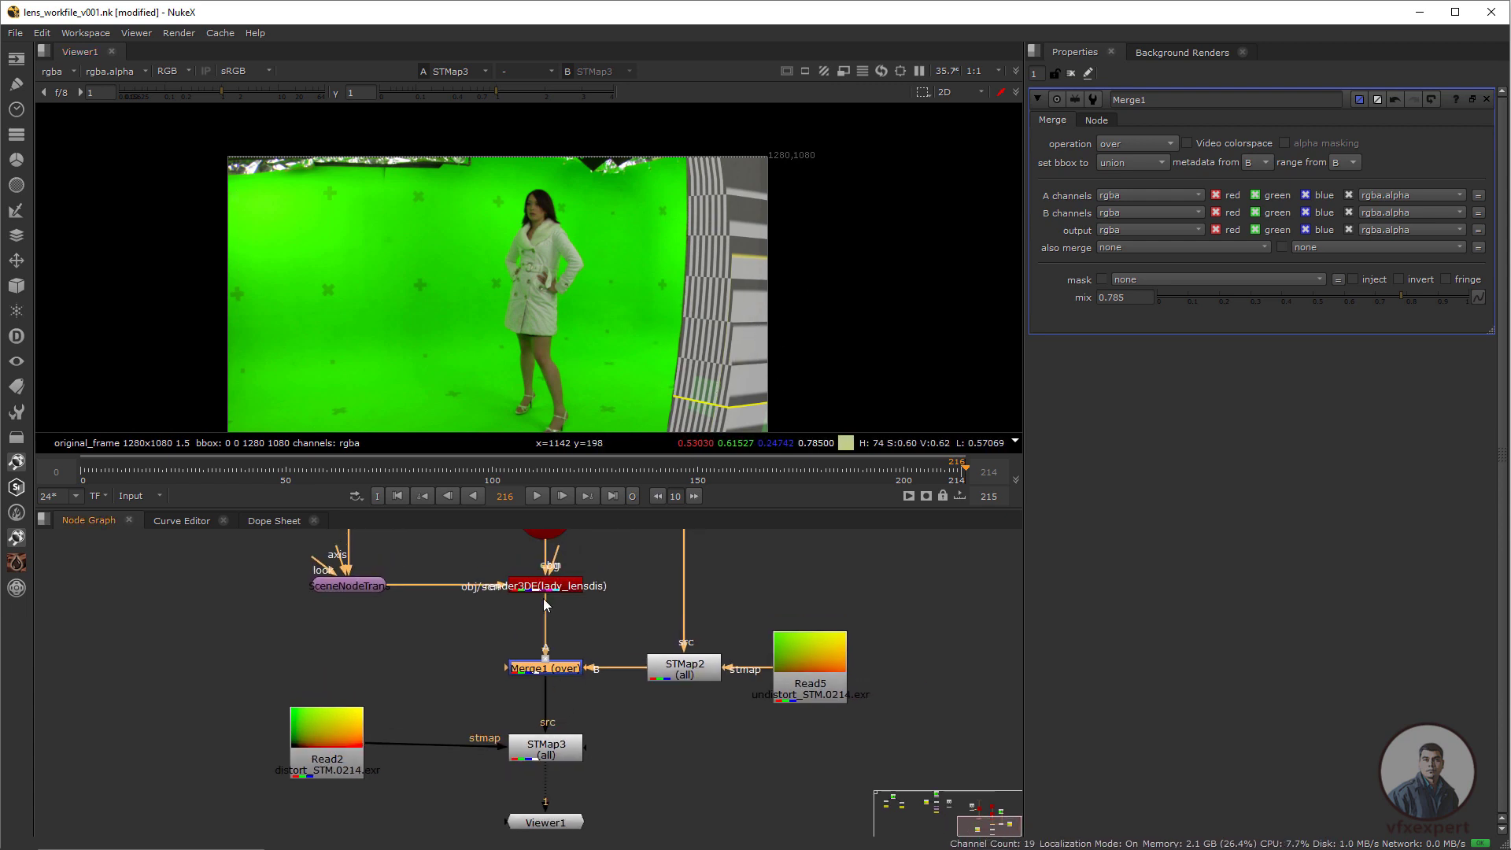
double_click(557, 588)
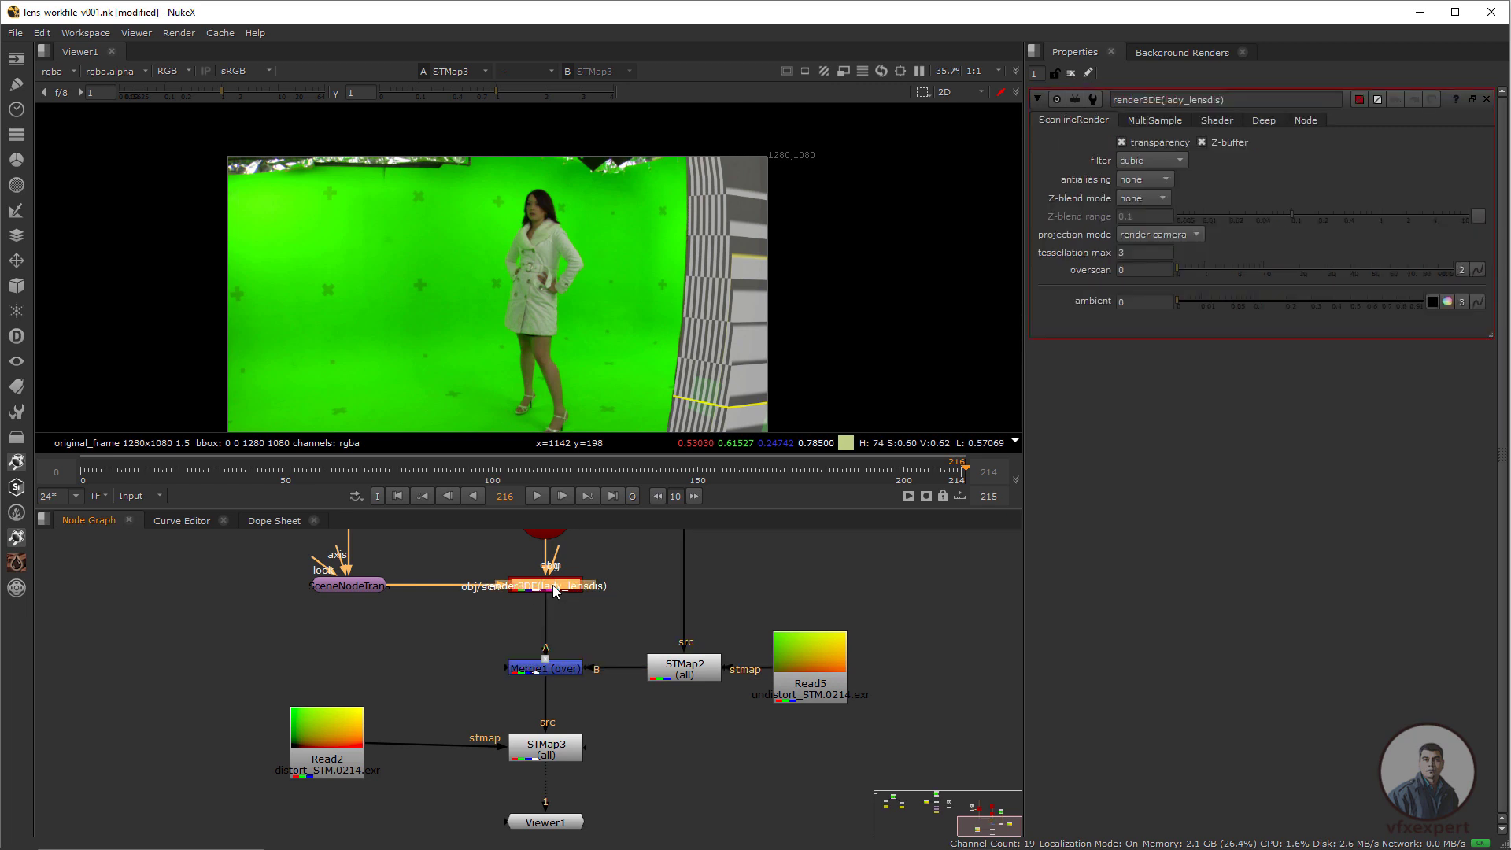
left_click(1133, 271)
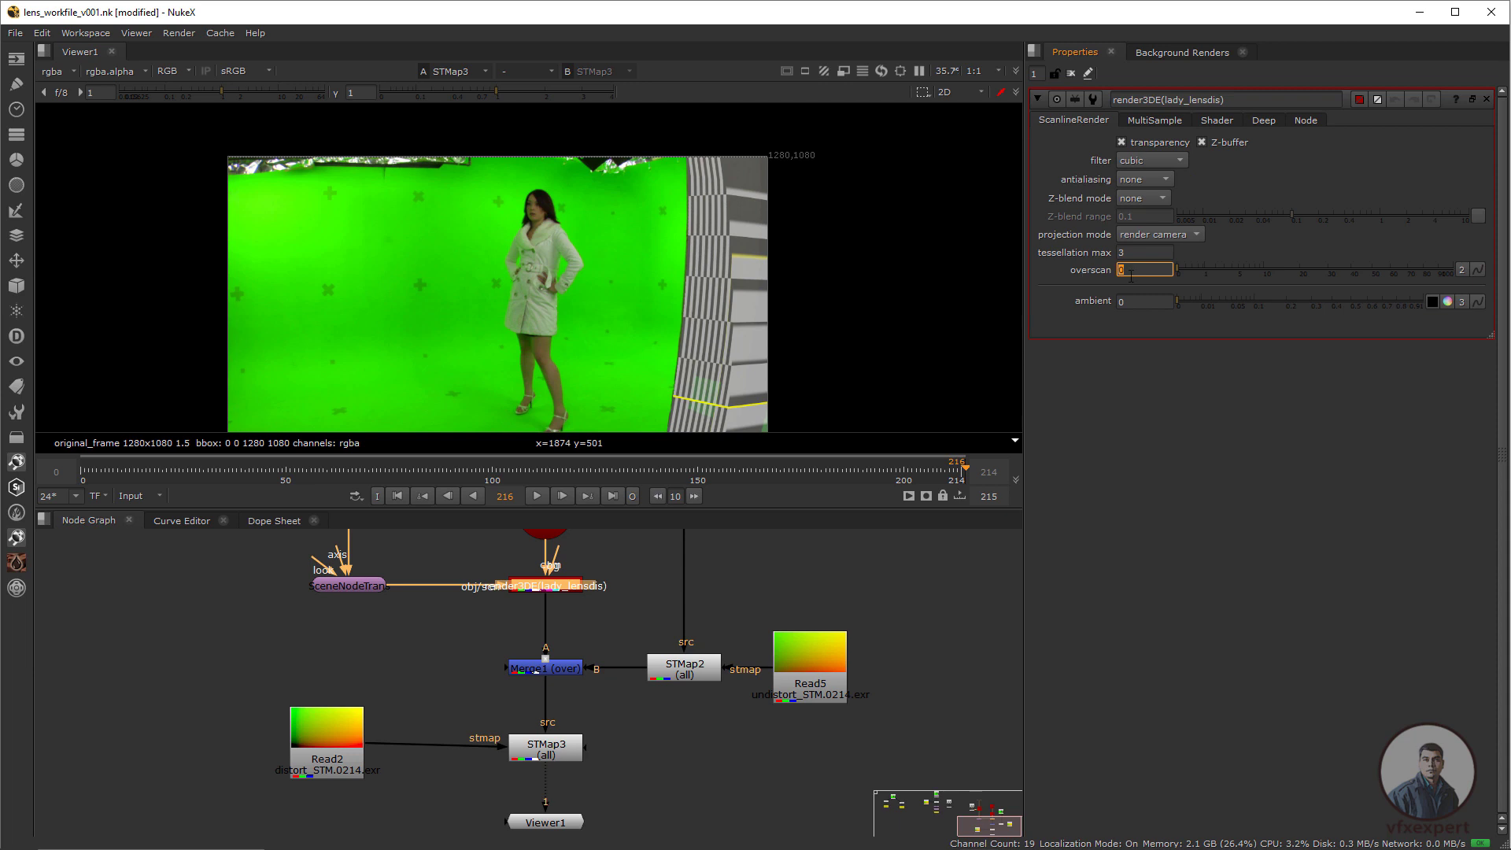
type("100")
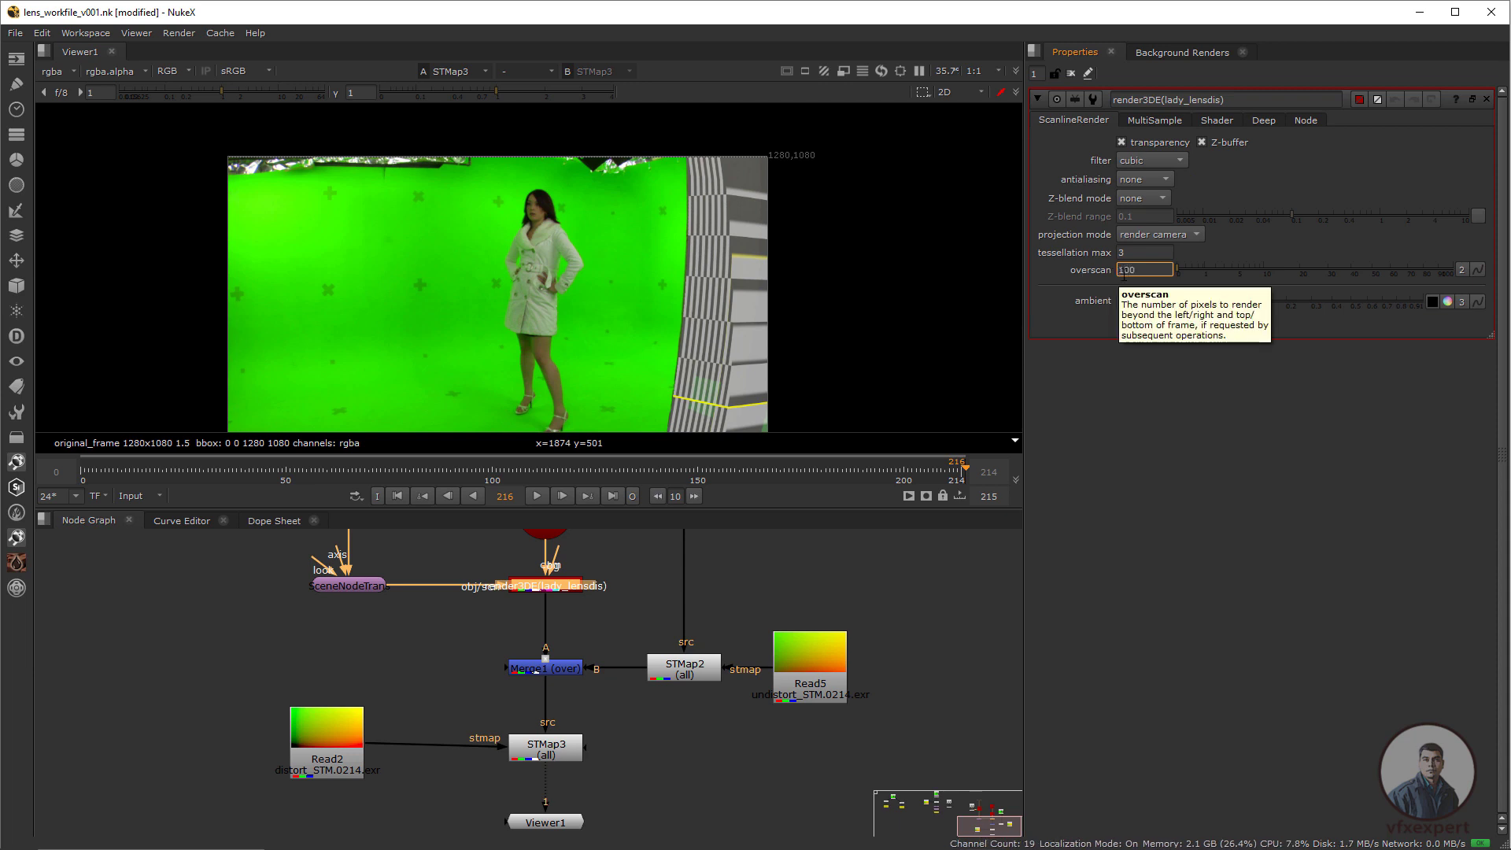
key("Return")
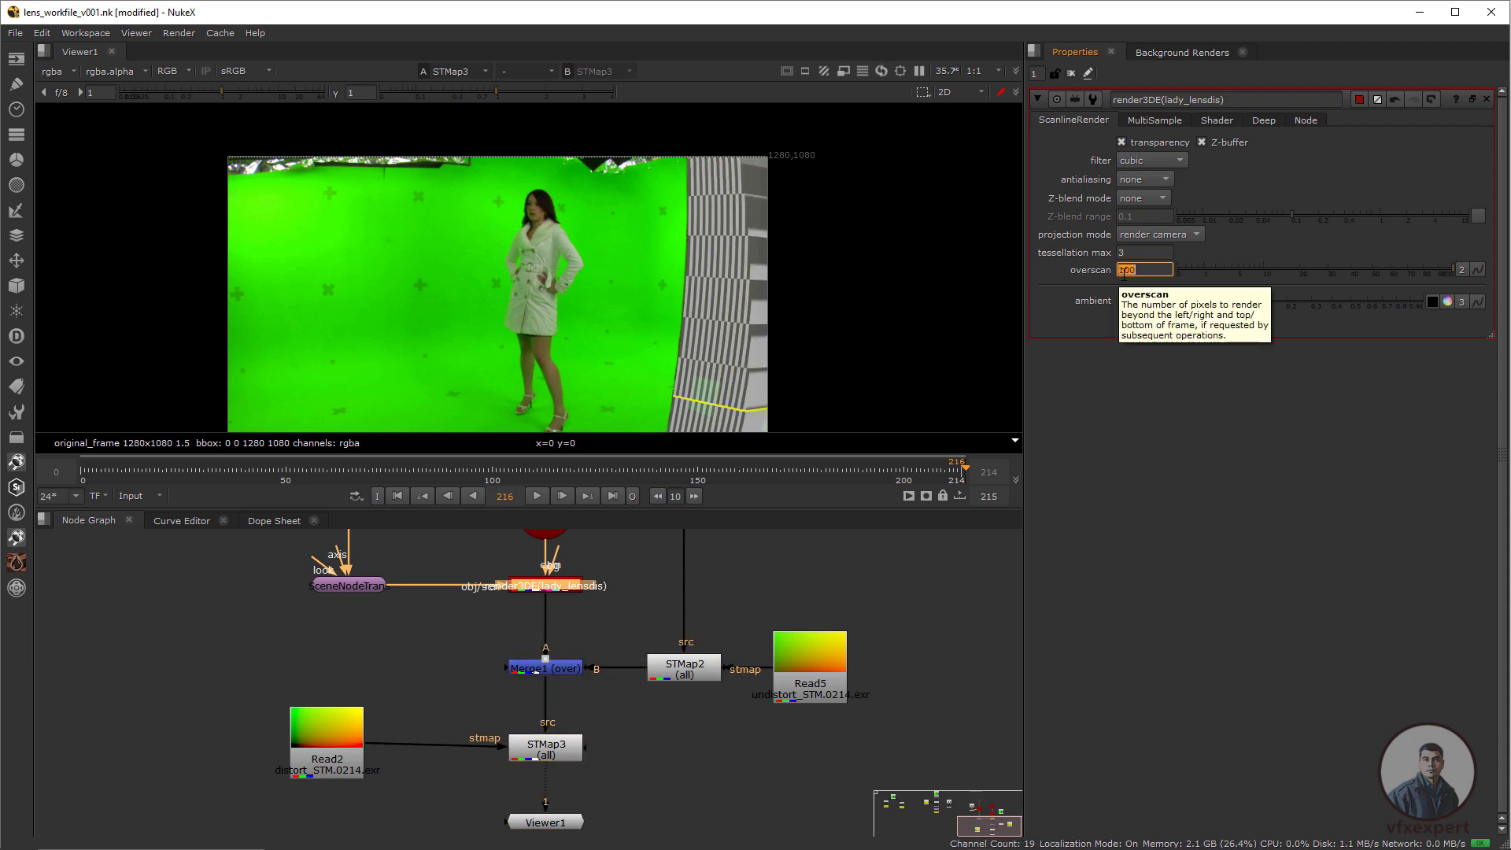
type("1")
key("Return")
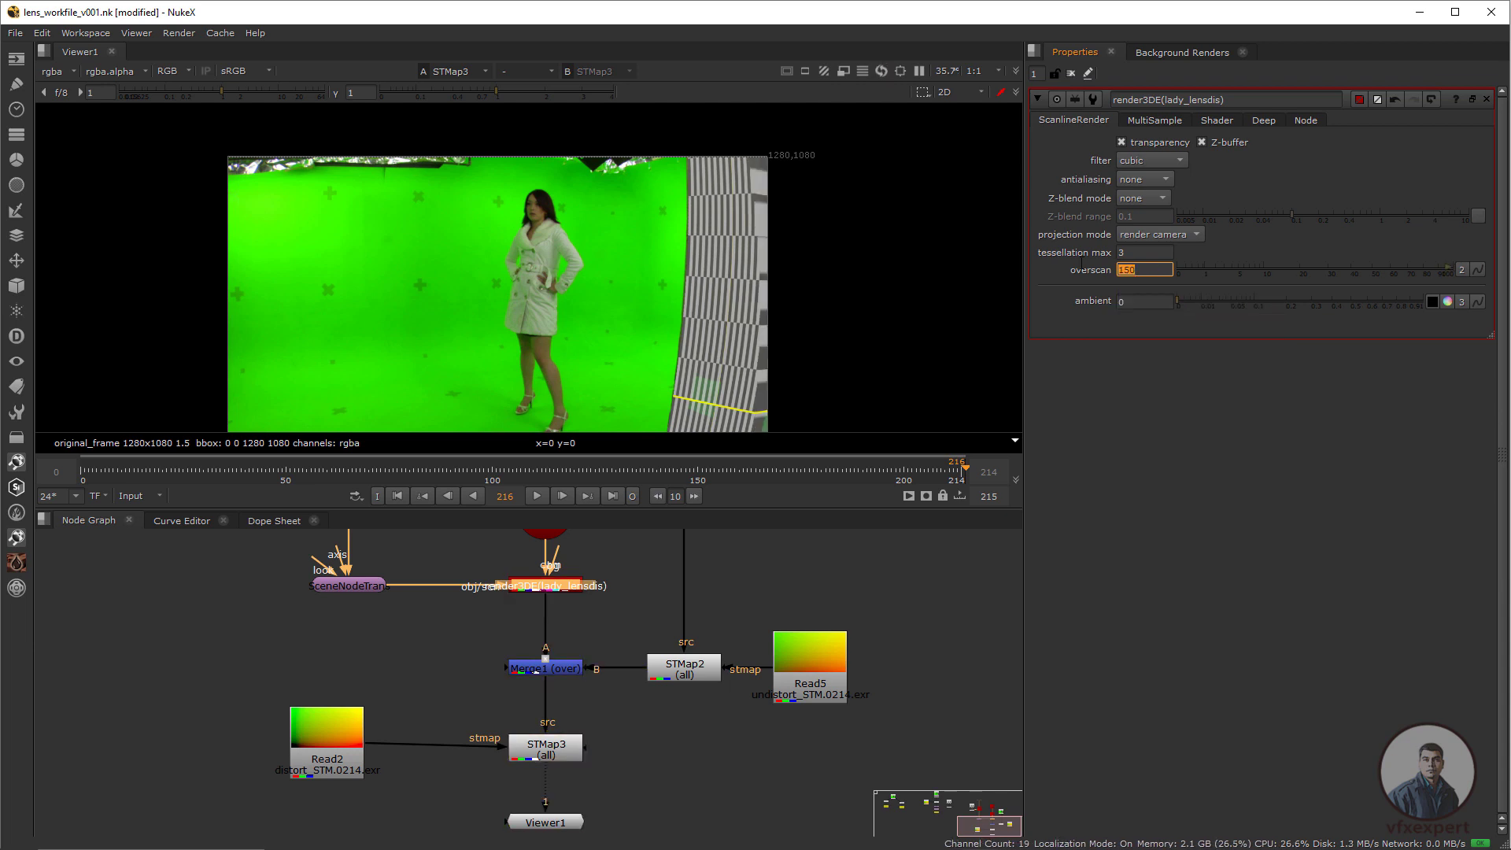
type("200")
key("Return")
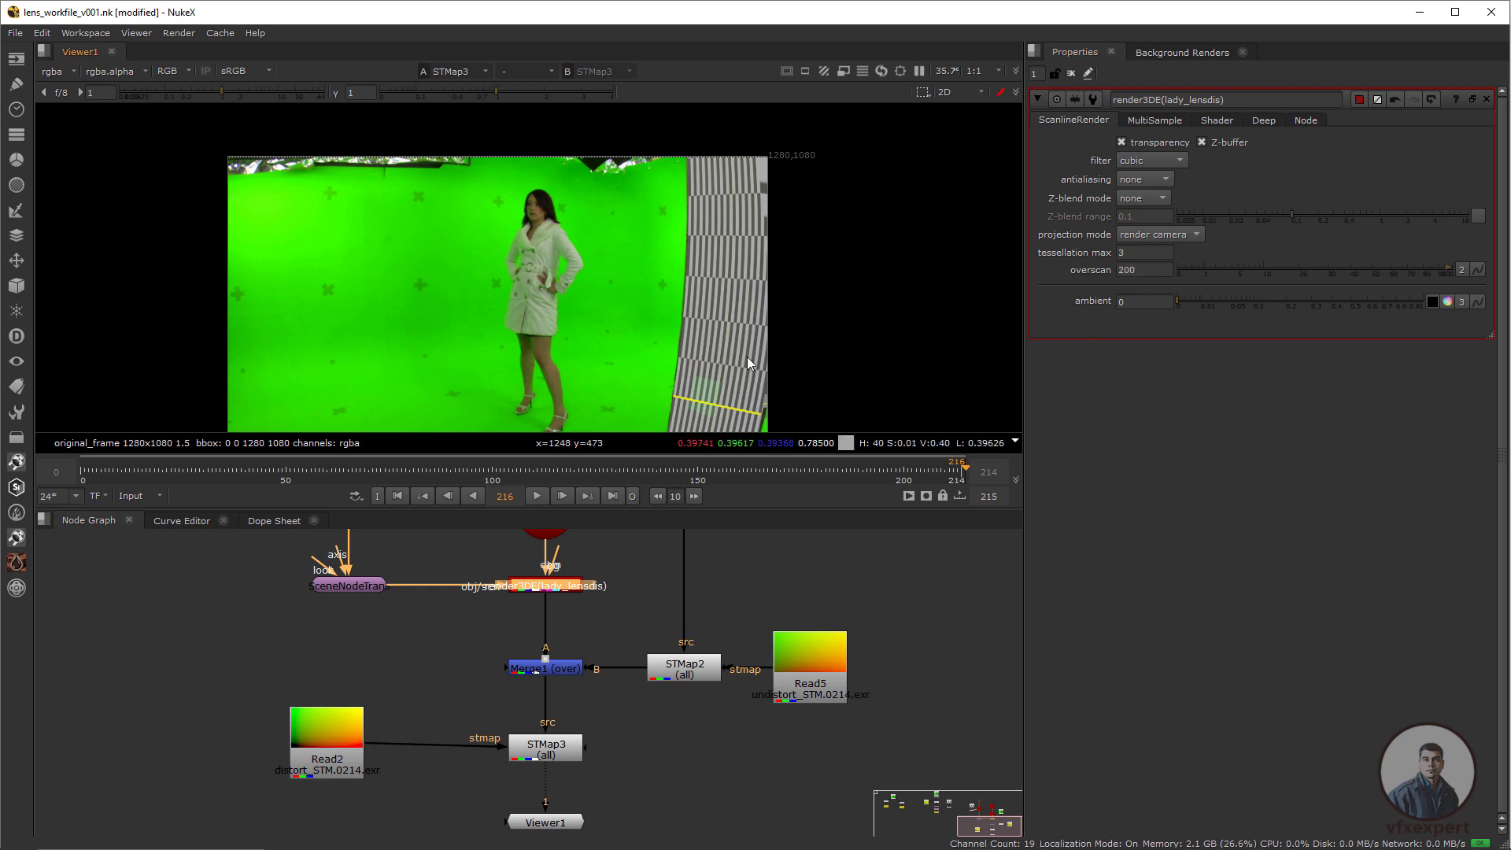
Go to frame 210 near the end of the shot and set the mix of Merge1 to 0.185.
left_click_drag(949, 466, 836, 459)
left_click_drag(826, 459, 944, 463)
scroll(581, 692, "down", 1)
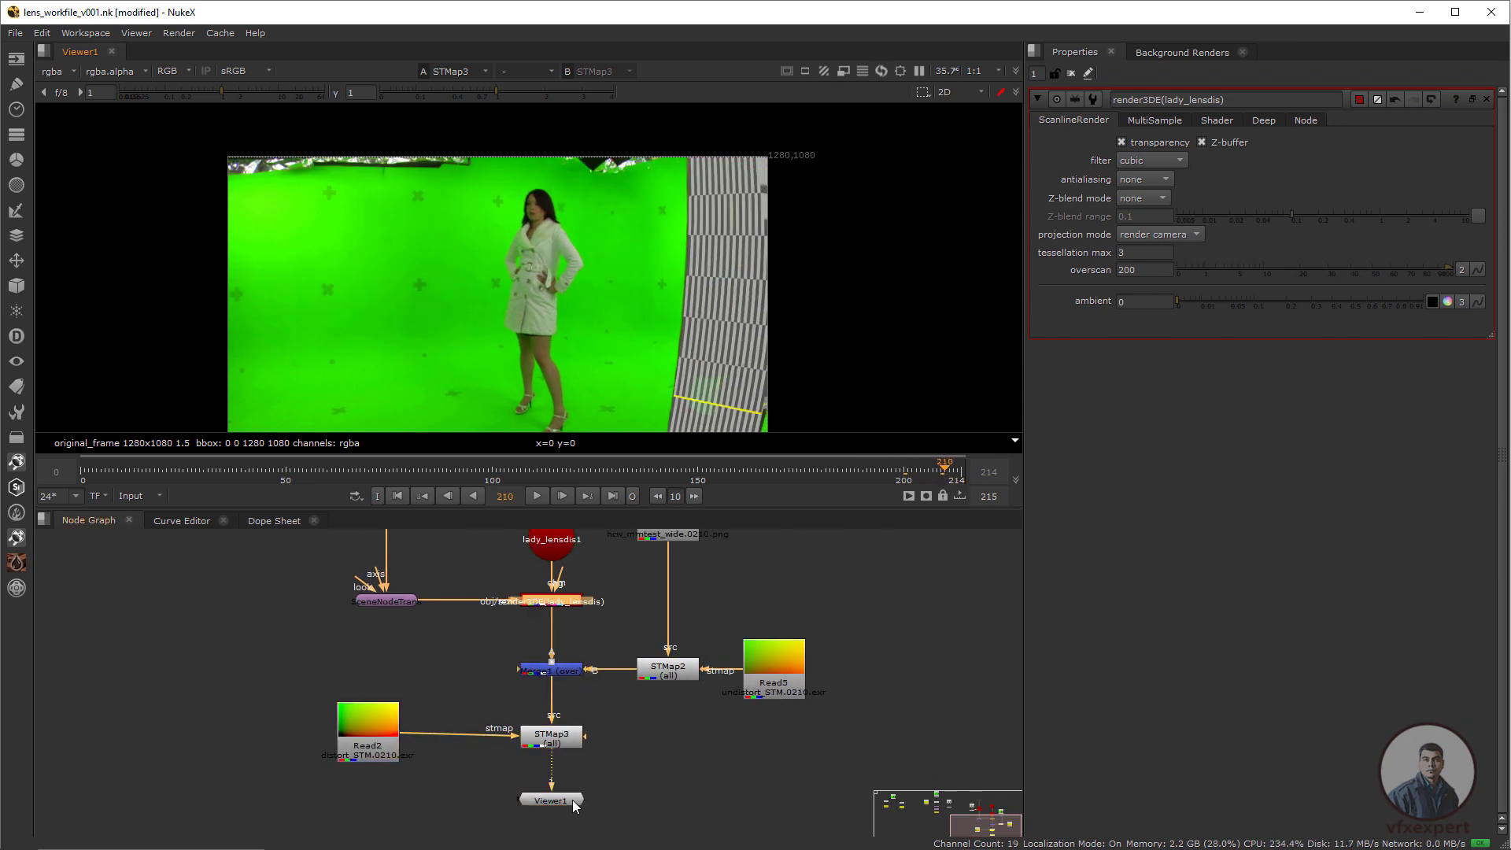
left_click_drag(574, 804, 575, 812)
left_click(551, 738)
double_click(551, 670)
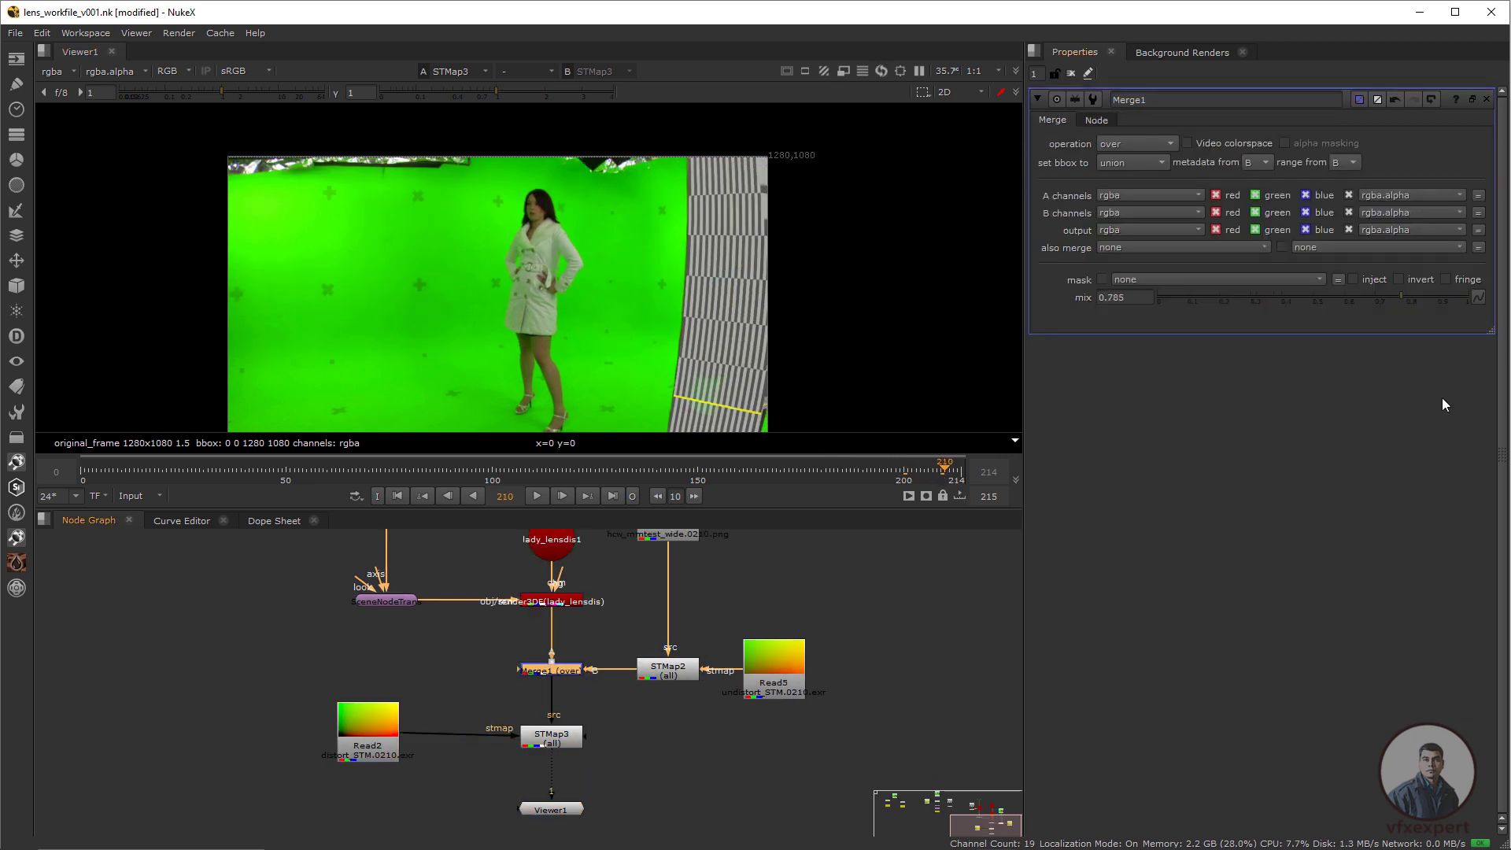
left_click_drag(1397, 294, 1216, 295)
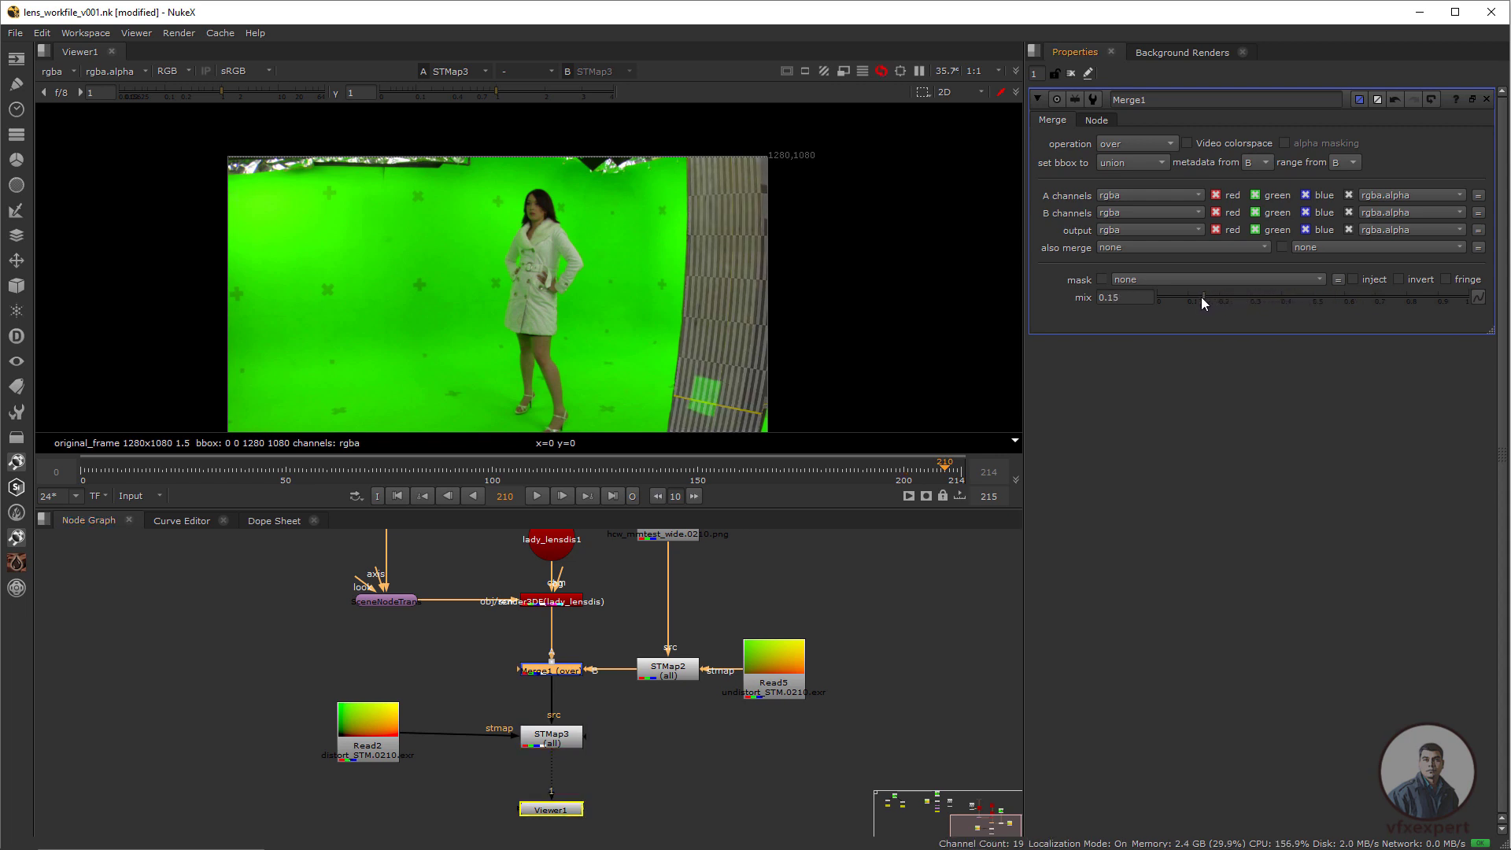
scroll(687, 425, "down", 1)
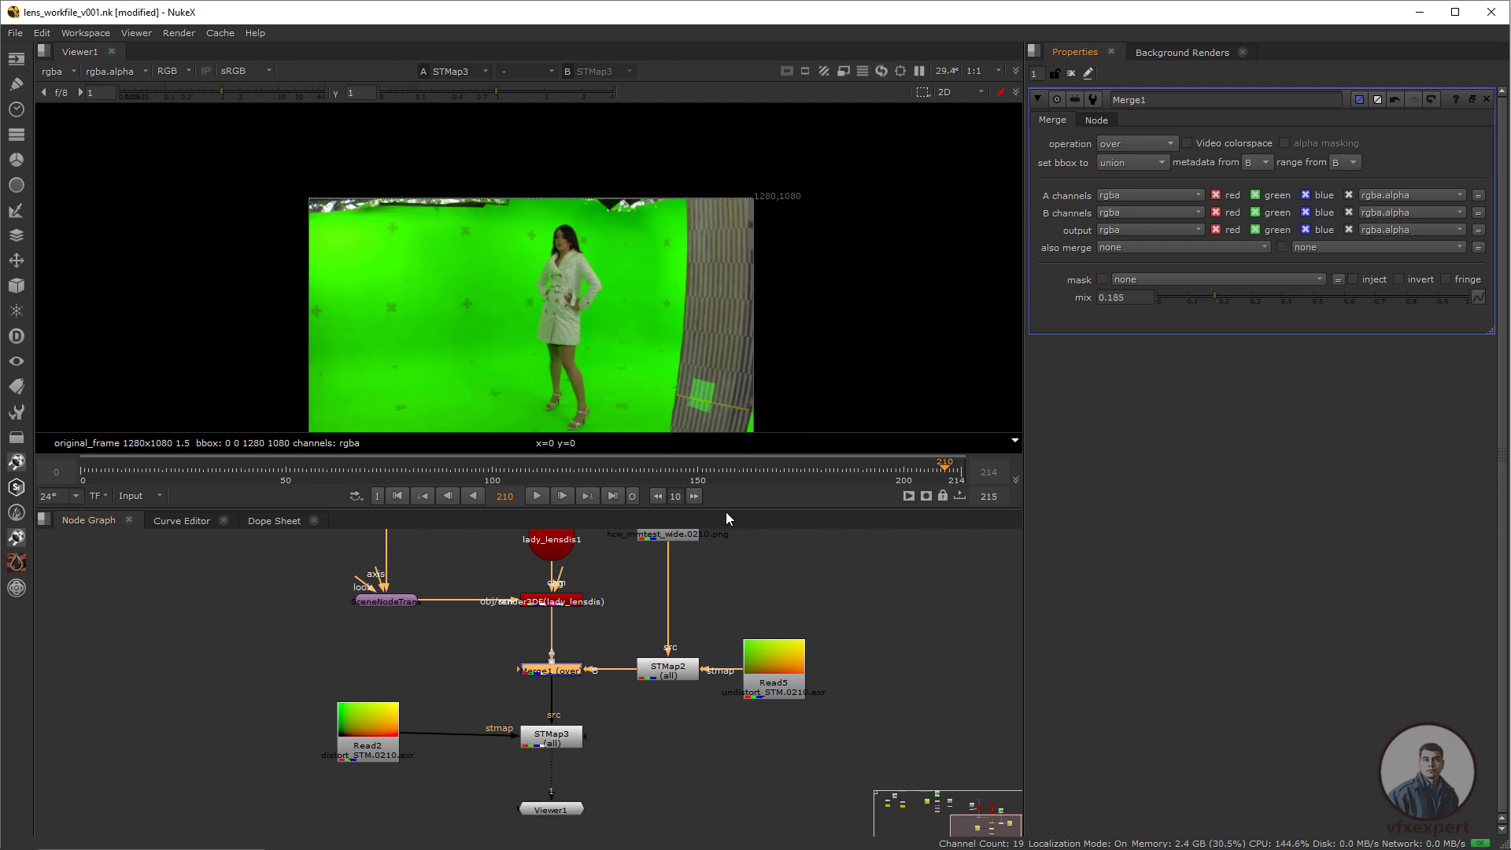
Enlarge the Viewer pane and scrub through the last frames, stopping on frame 213, to check the redistorted overlay.
left_click_drag(726, 509, 726, 570)
scroll(749, 427, "up", 1)
scroll(803, 386, "up", 1)
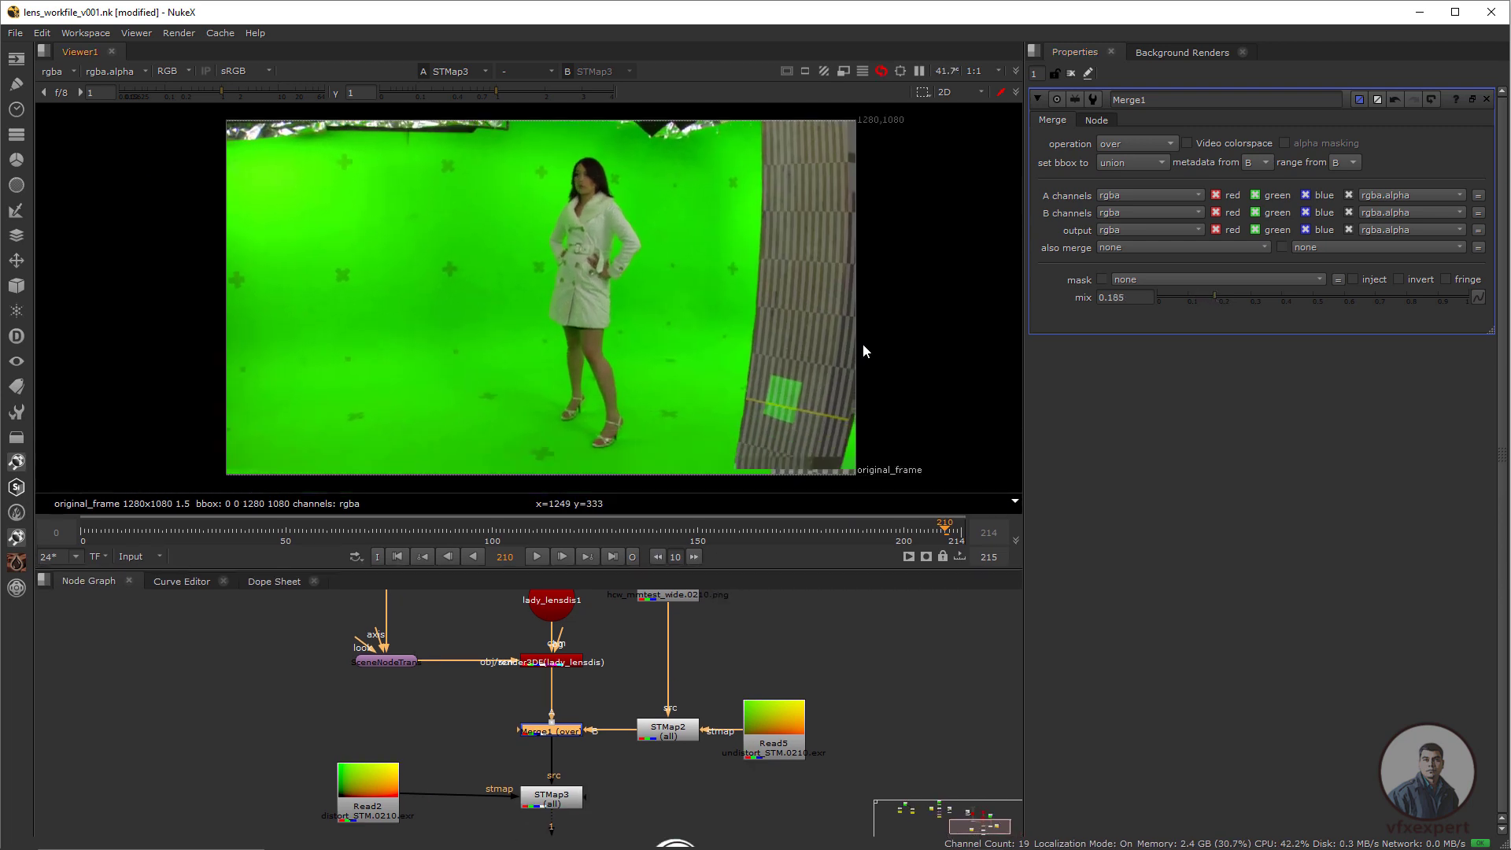
scroll(862, 343, "down", 2)
left_click(904, 531)
left_click_drag(904, 527, 961, 532)
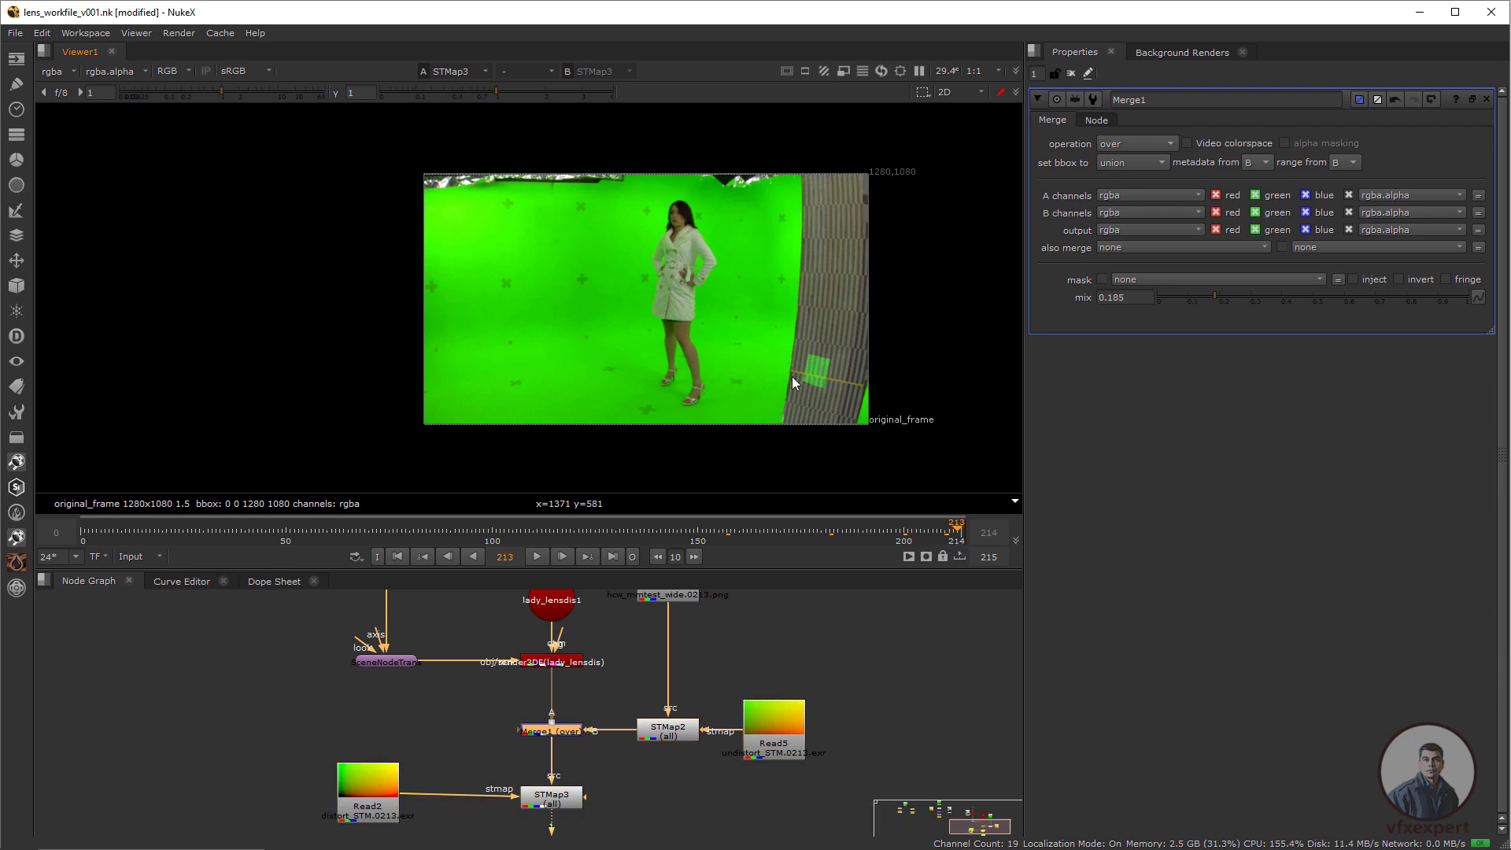
Duplicate the CG render branch from the checkerboard, cube and scene through render3DE(lady_lensdis), and place the copy beside the original tree.
scroll(593, 740, "down", 1)
scroll(594, 740, "down", 5)
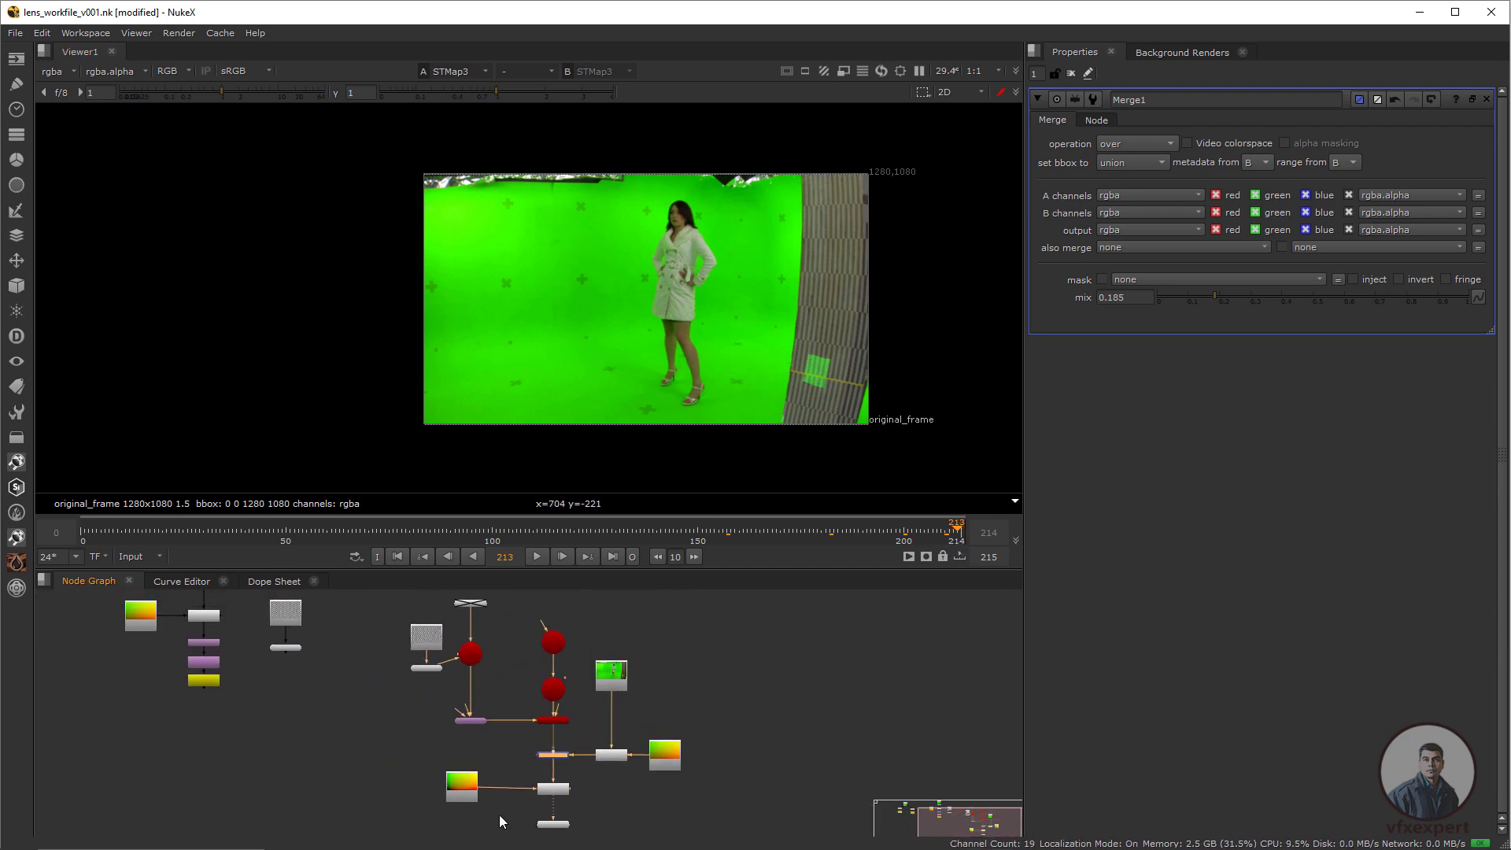
scroll(583, 789, "up", 3)
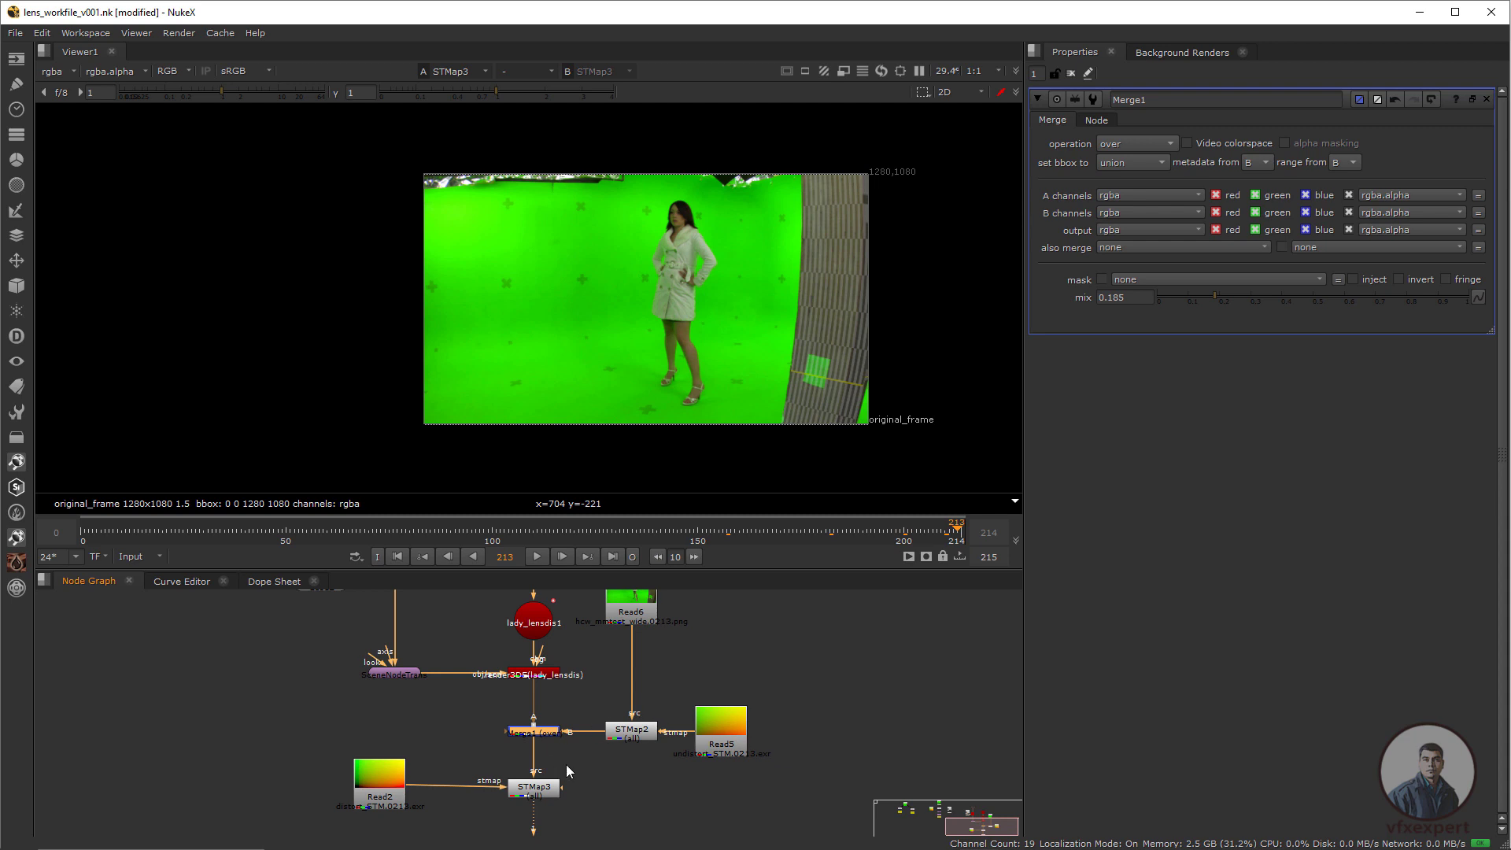
scroll(573, 712, "down", 3)
middle_click_drag(442, 736, 459, 767)
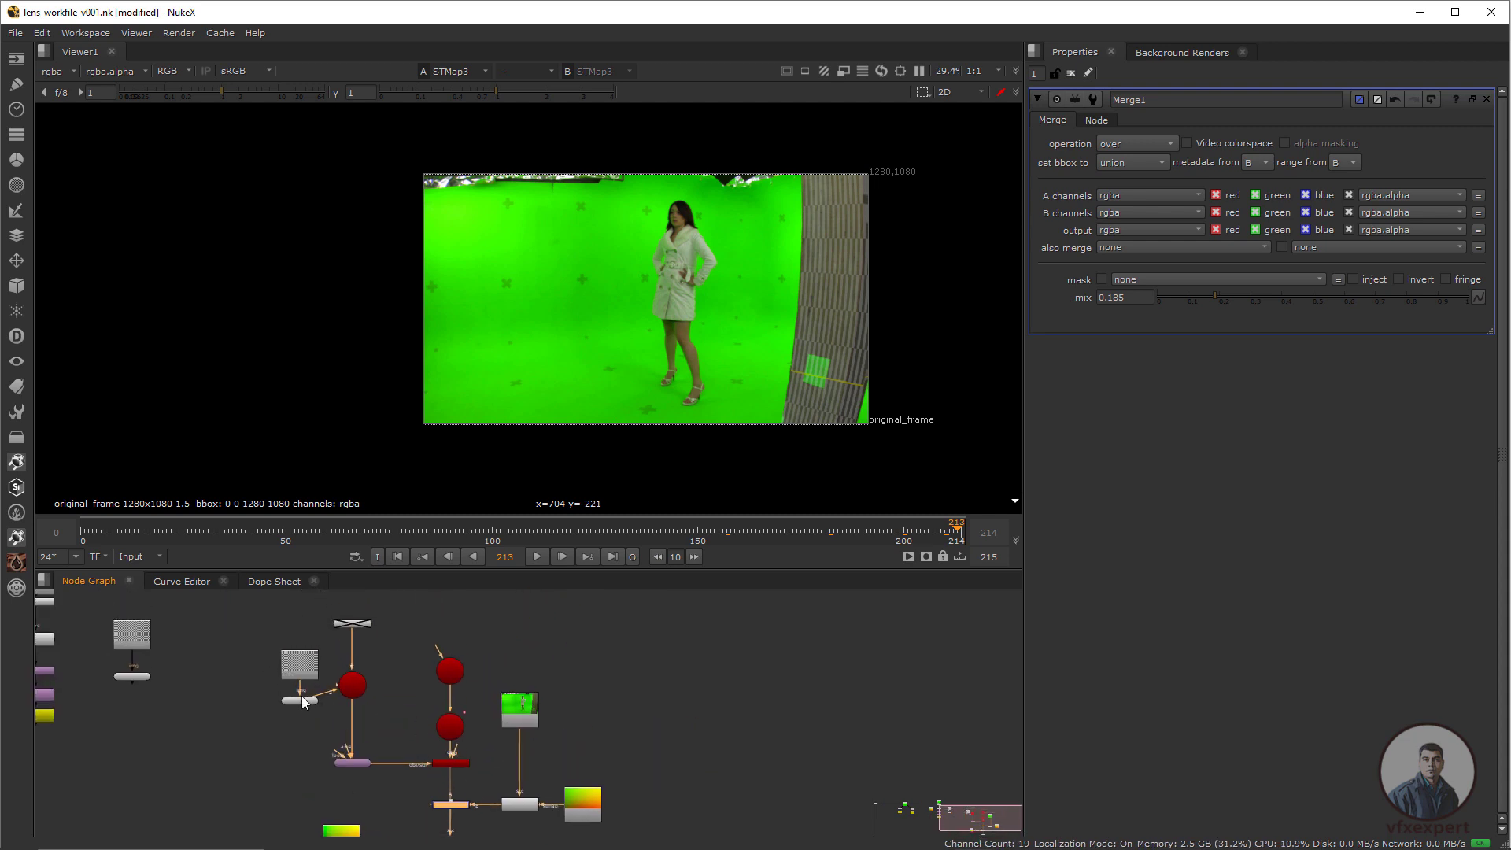
left_click_drag(255, 619, 322, 708)
scroll(381, 730, "down", 3)
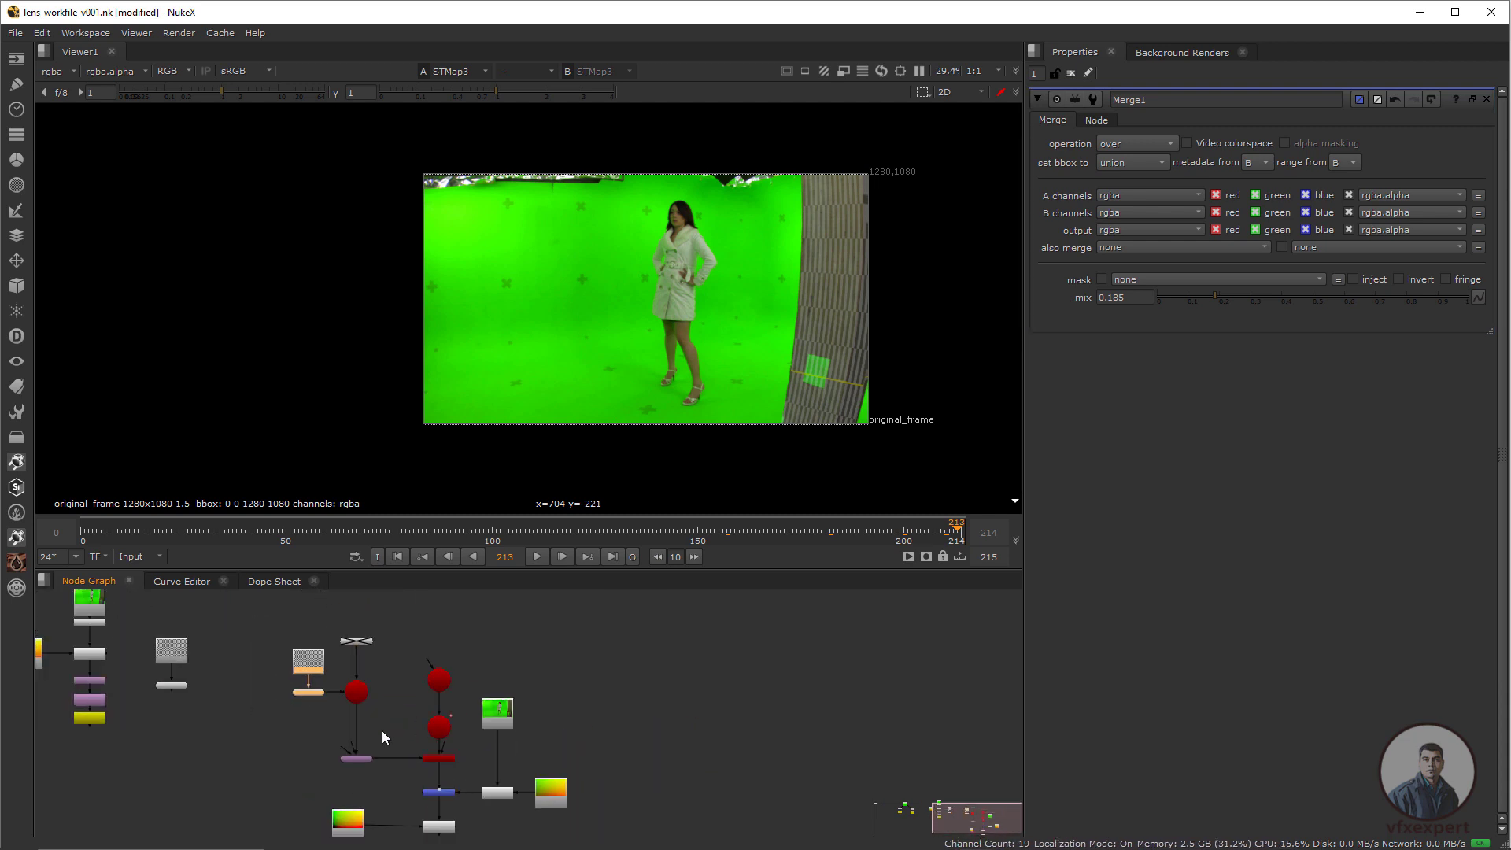
left_click_drag(272, 627, 455, 767)
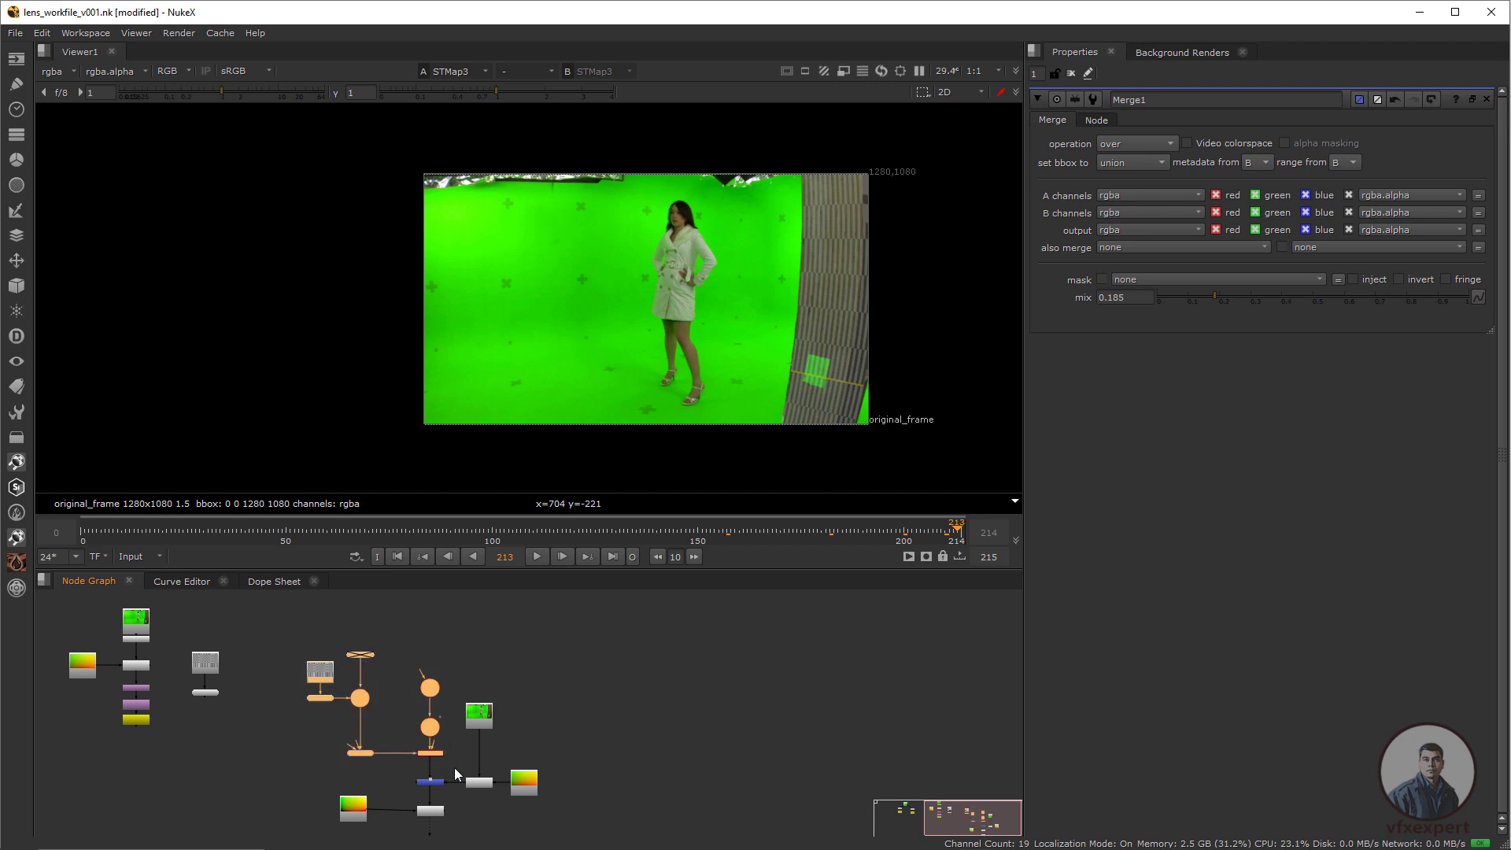
left_click(644, 707)
key("ctrl+v")
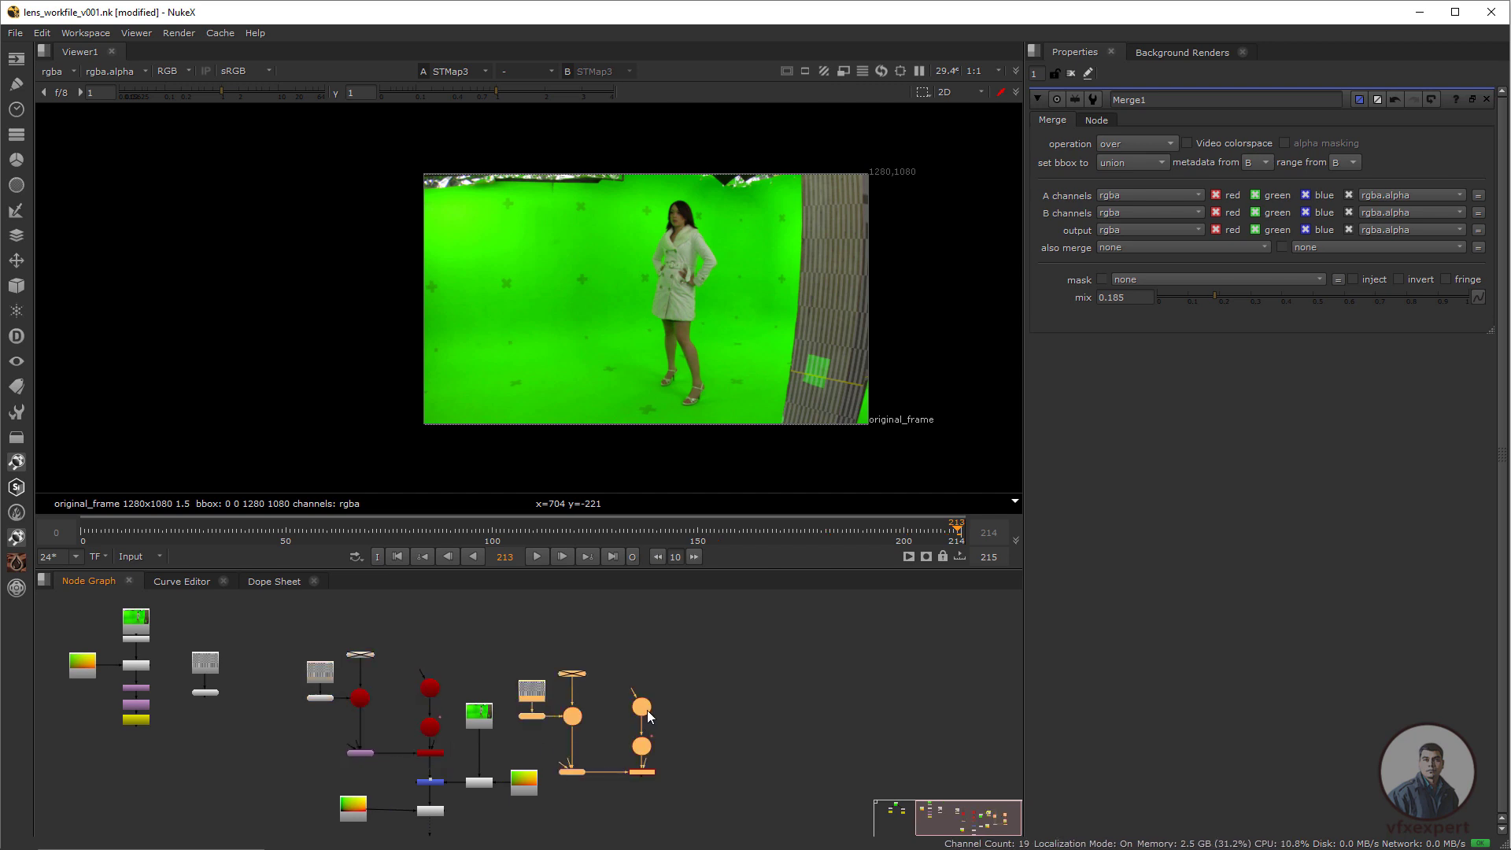
left_click_drag(644, 707, 695, 694)
scroll(703, 748, "up", 2)
scroll(703, 747, "up", 2)
left_click(712, 767)
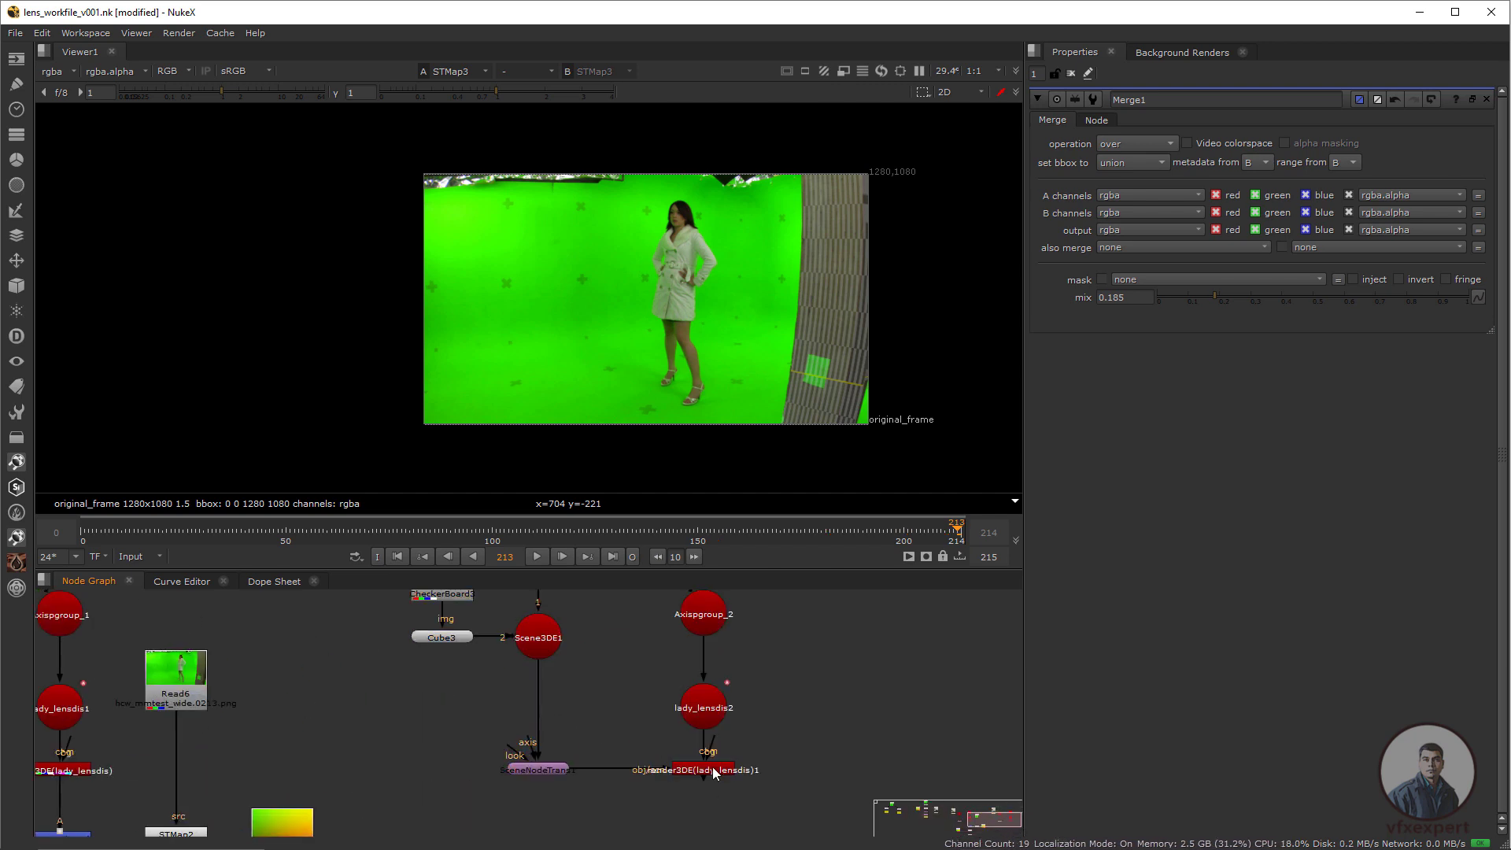
Duplicate the green-screen plate node Read6 and place the copy beside the duplicated render branch.
scroll(703, 767, "down", 5)
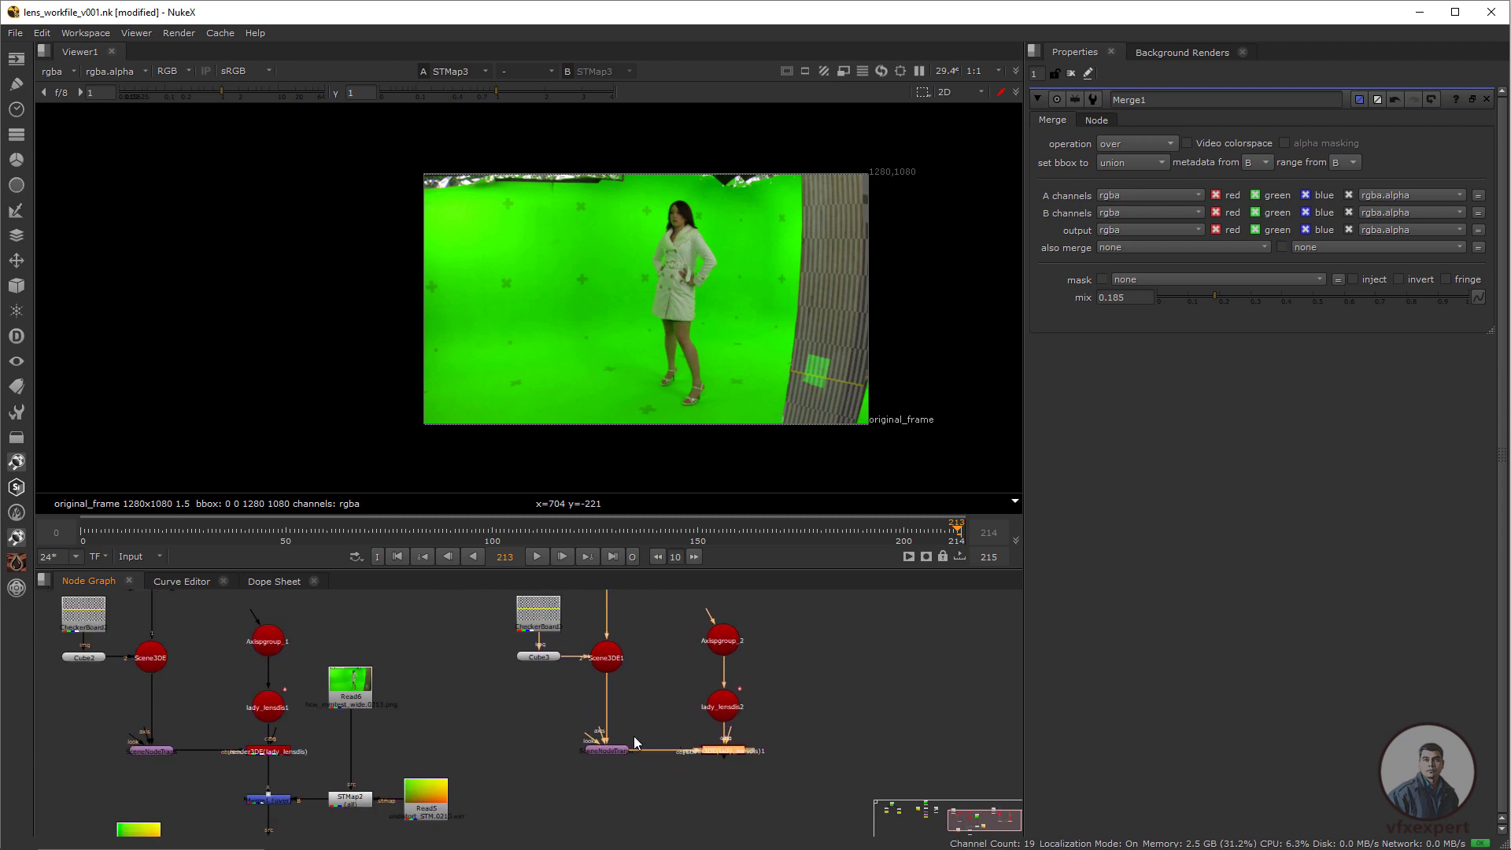
left_click(410, 666)
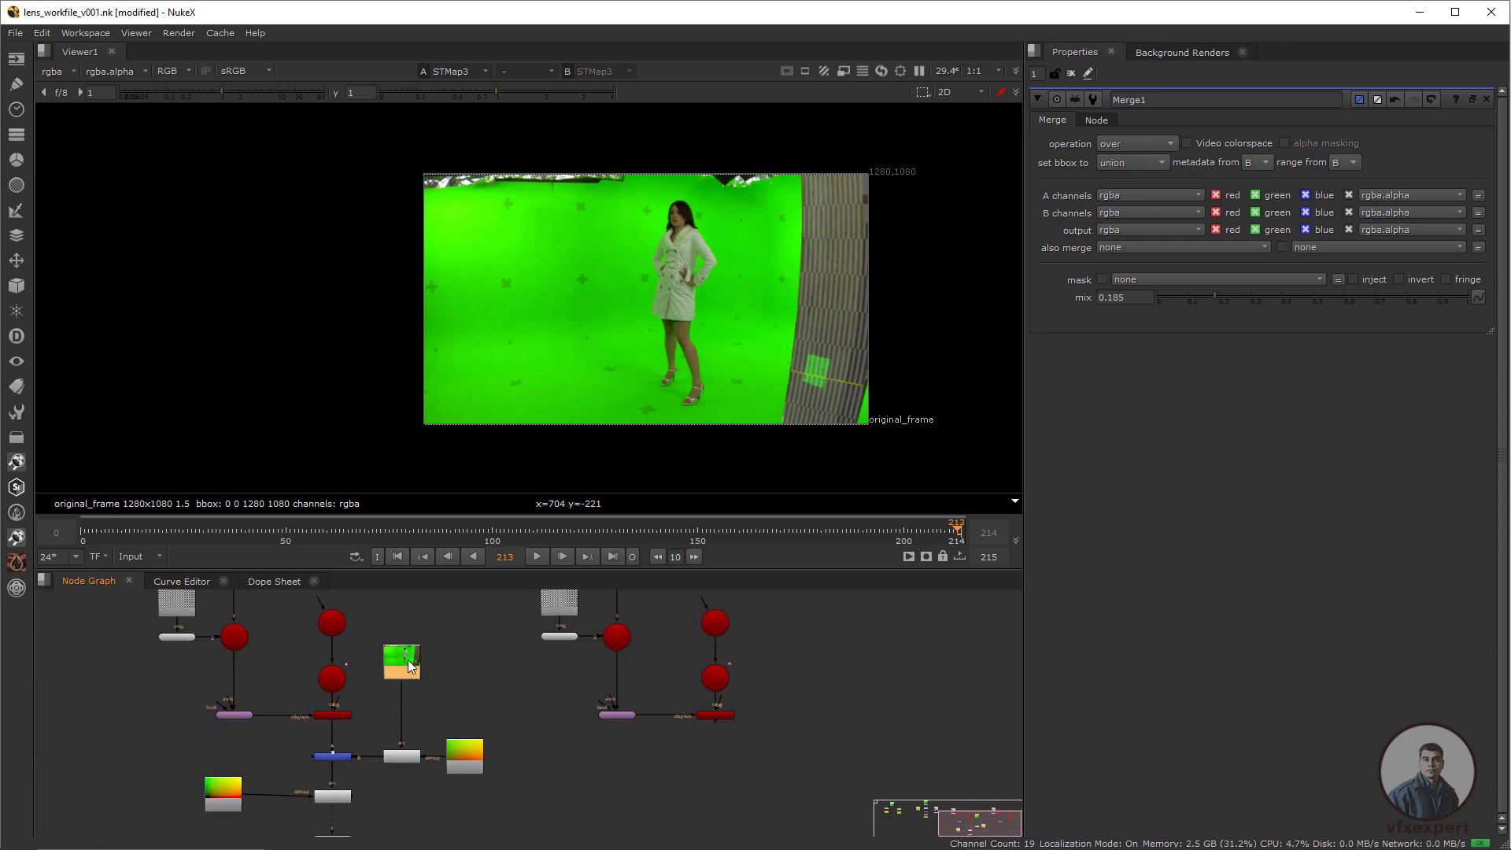
left_click(851, 747)
key("ctrl+v")
mouse_move(851, 747)
left_mouse_down()
mouse_move(830, 740)
mouse_move(841, 734)
left_mouse_up()
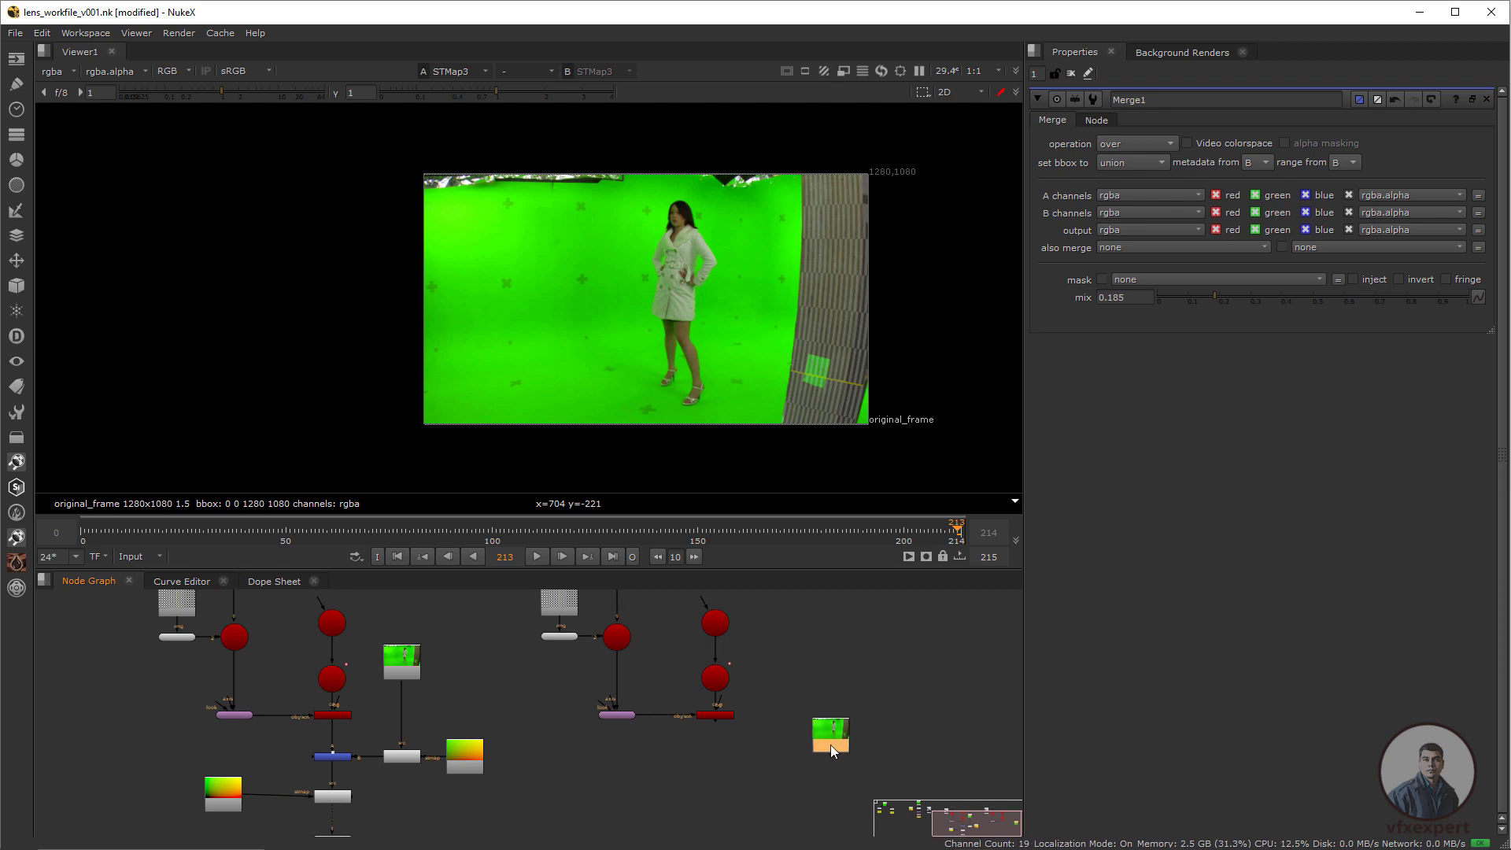
Display render3DE(lady_lensdis)1 in the Viewer and examine the overscan around the rendered wall.
scroll(751, 734, "up", 3)
left_click(701, 710)
key("1")
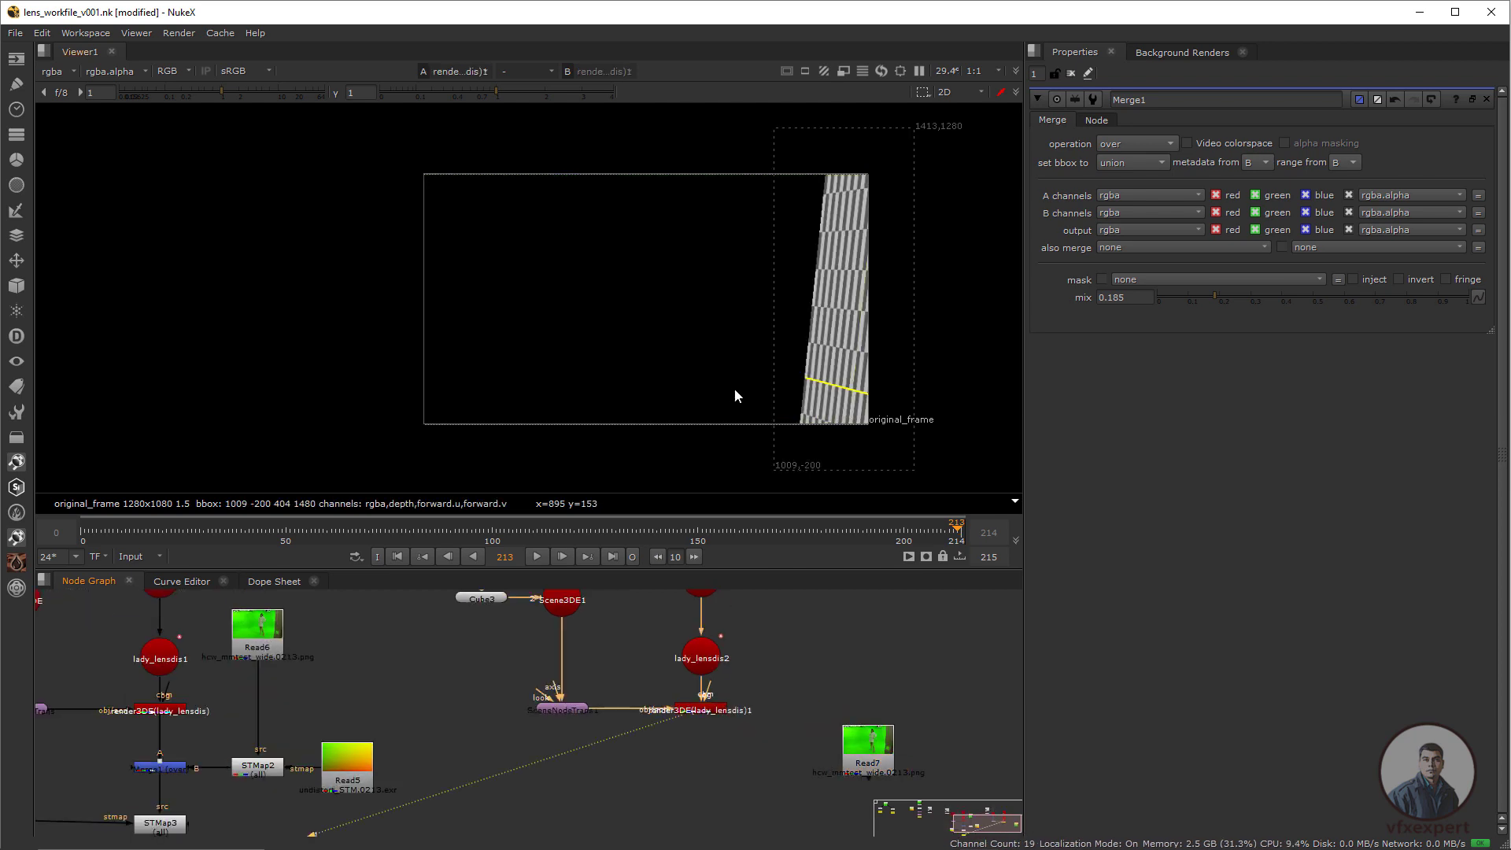
scroll(740, 389, "down", 1)
middle_click_drag(772, 396, 644, 439)
left_click_drag(634, 263, 745, 412)
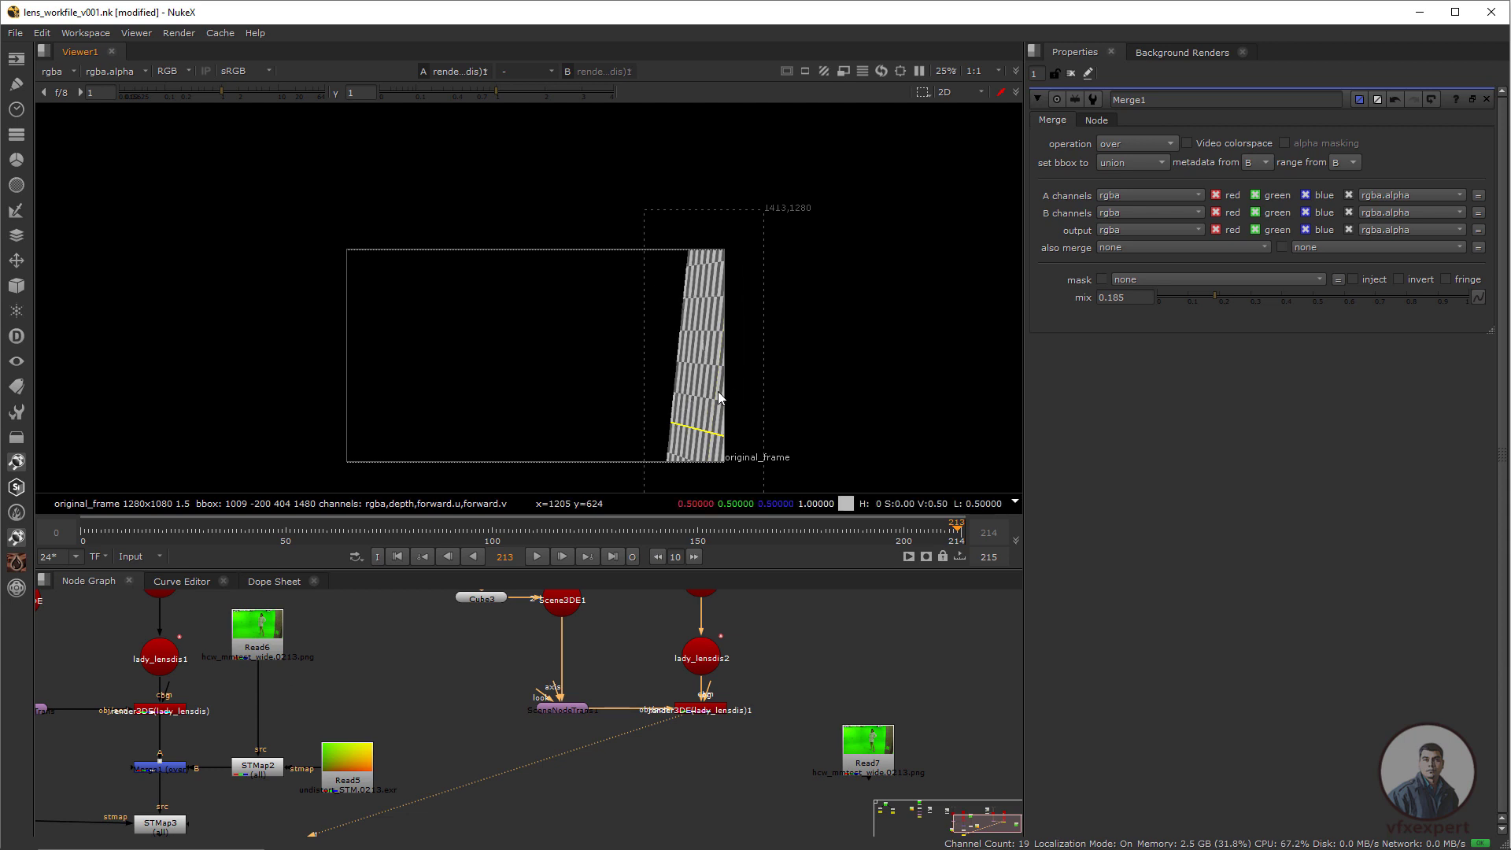
Compare the duplicated green-screen plate Read7 with the render3DE(lady_lensdis)1 output in the Viewer.
left_click_drag(871, 760, 857, 729)
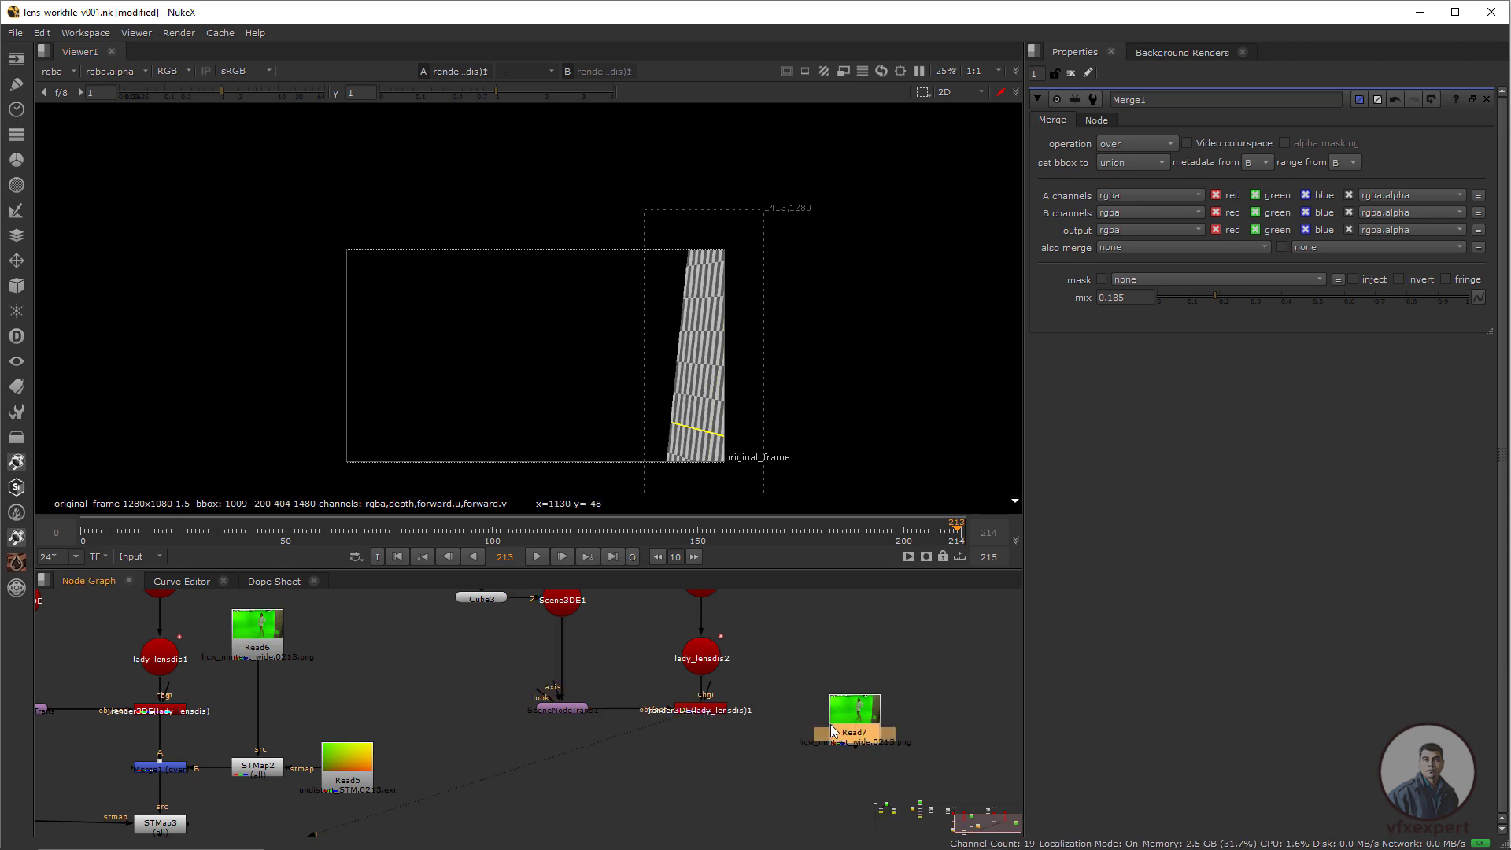
key("1")
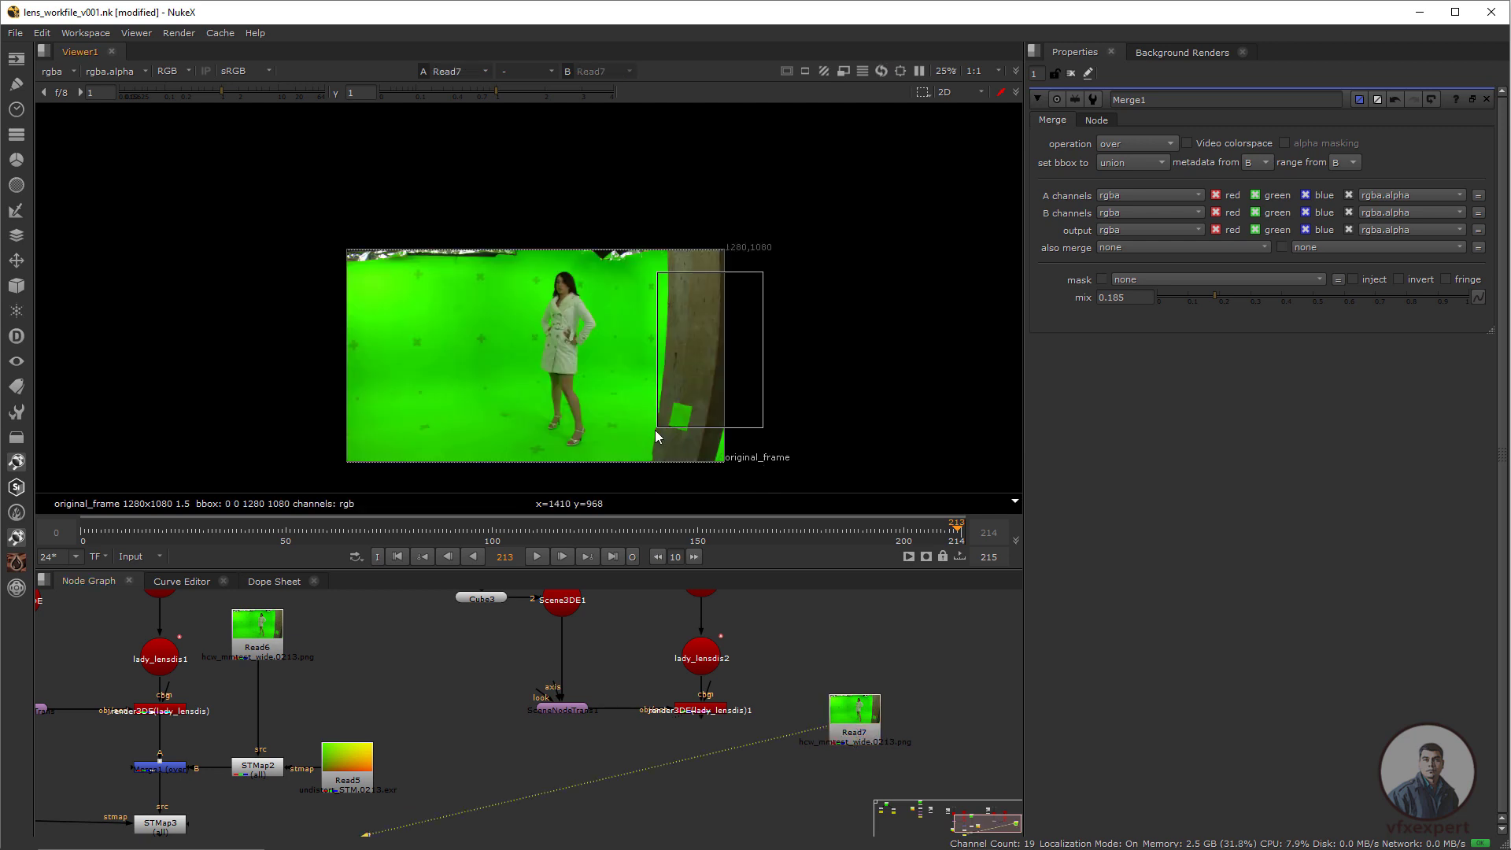
left_click_drag(866, 729, 874, 736)
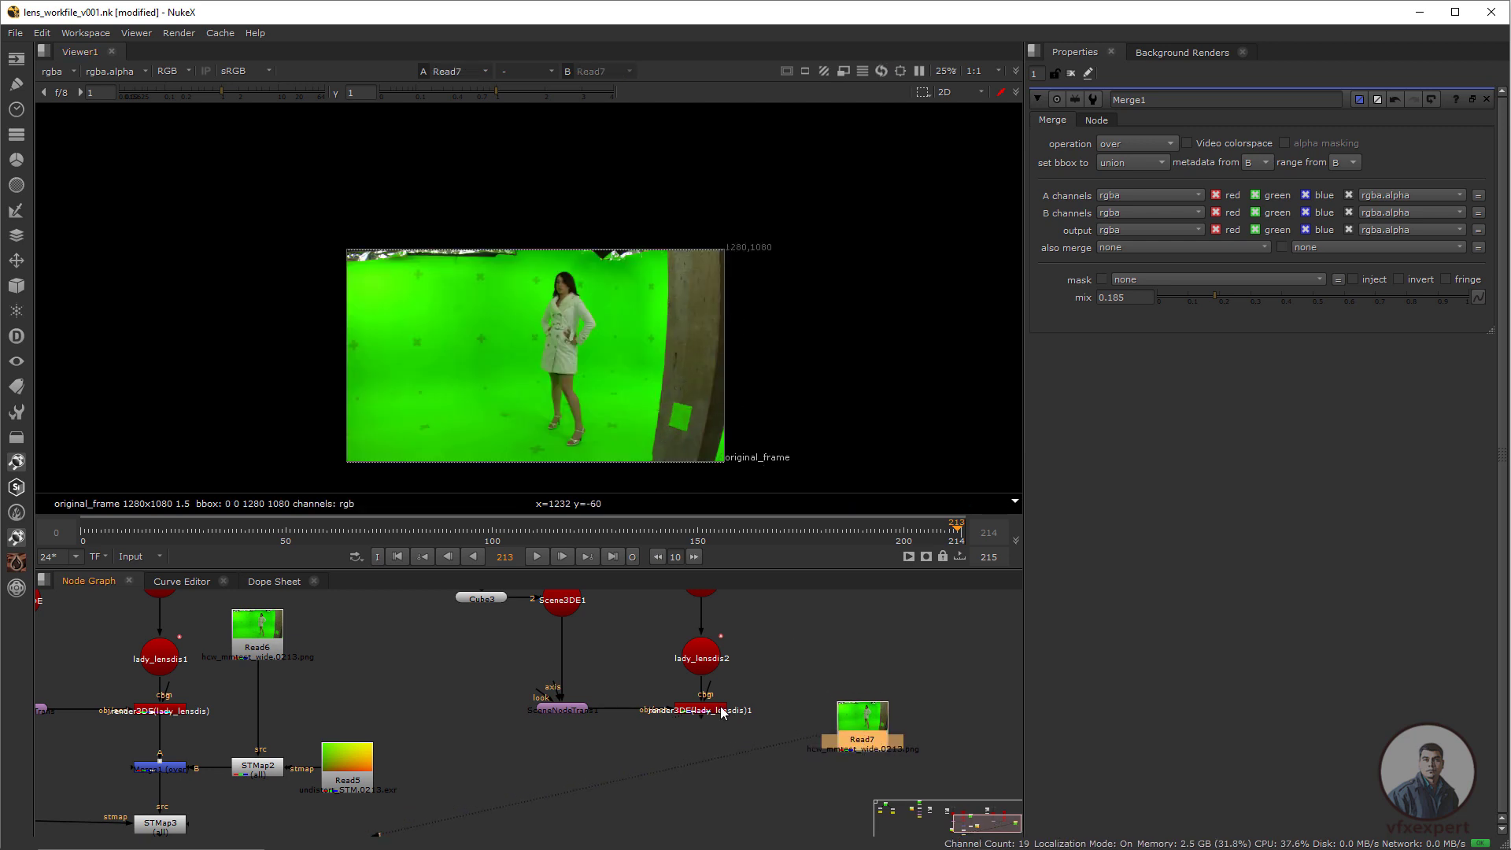
left_click(721, 710)
key("1")
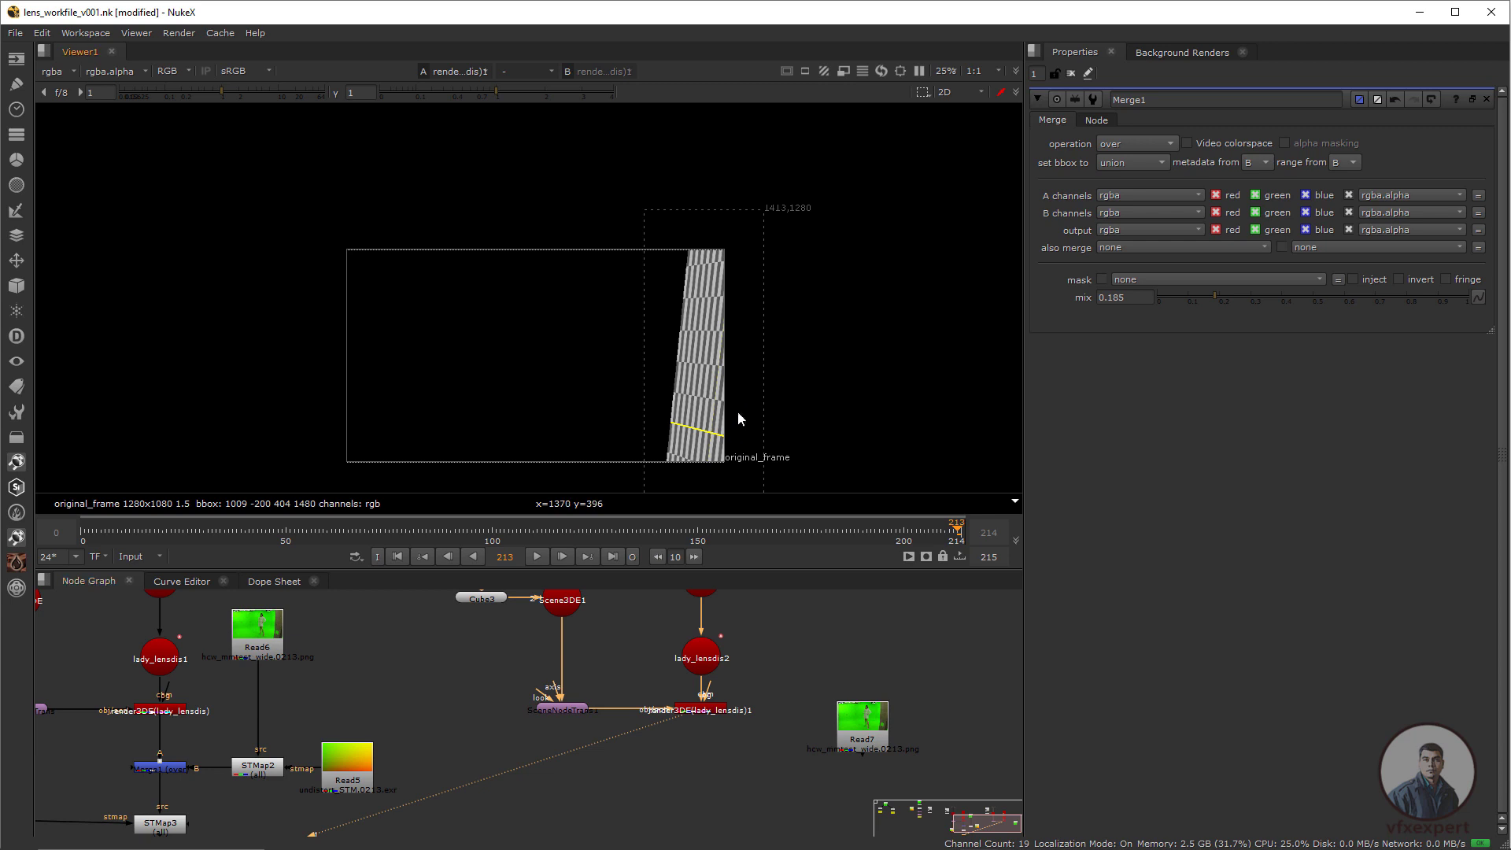
left_click_drag(872, 738, 863, 728)
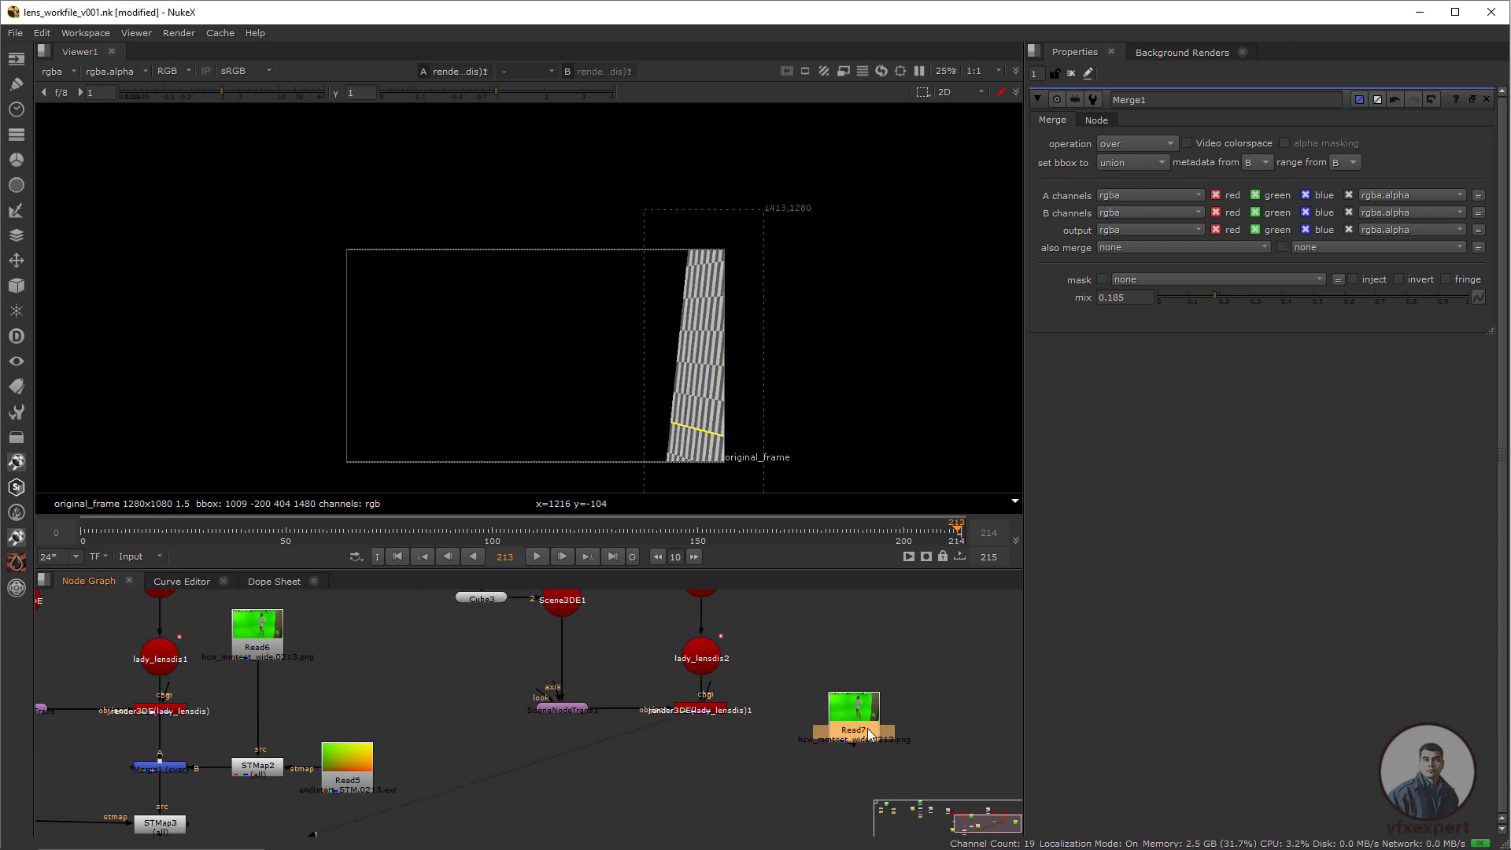
Duplicate the distort STMap image node Read2 and place the copy below the duplicated CG render branch.
scroll(710, 724, "down", 2)
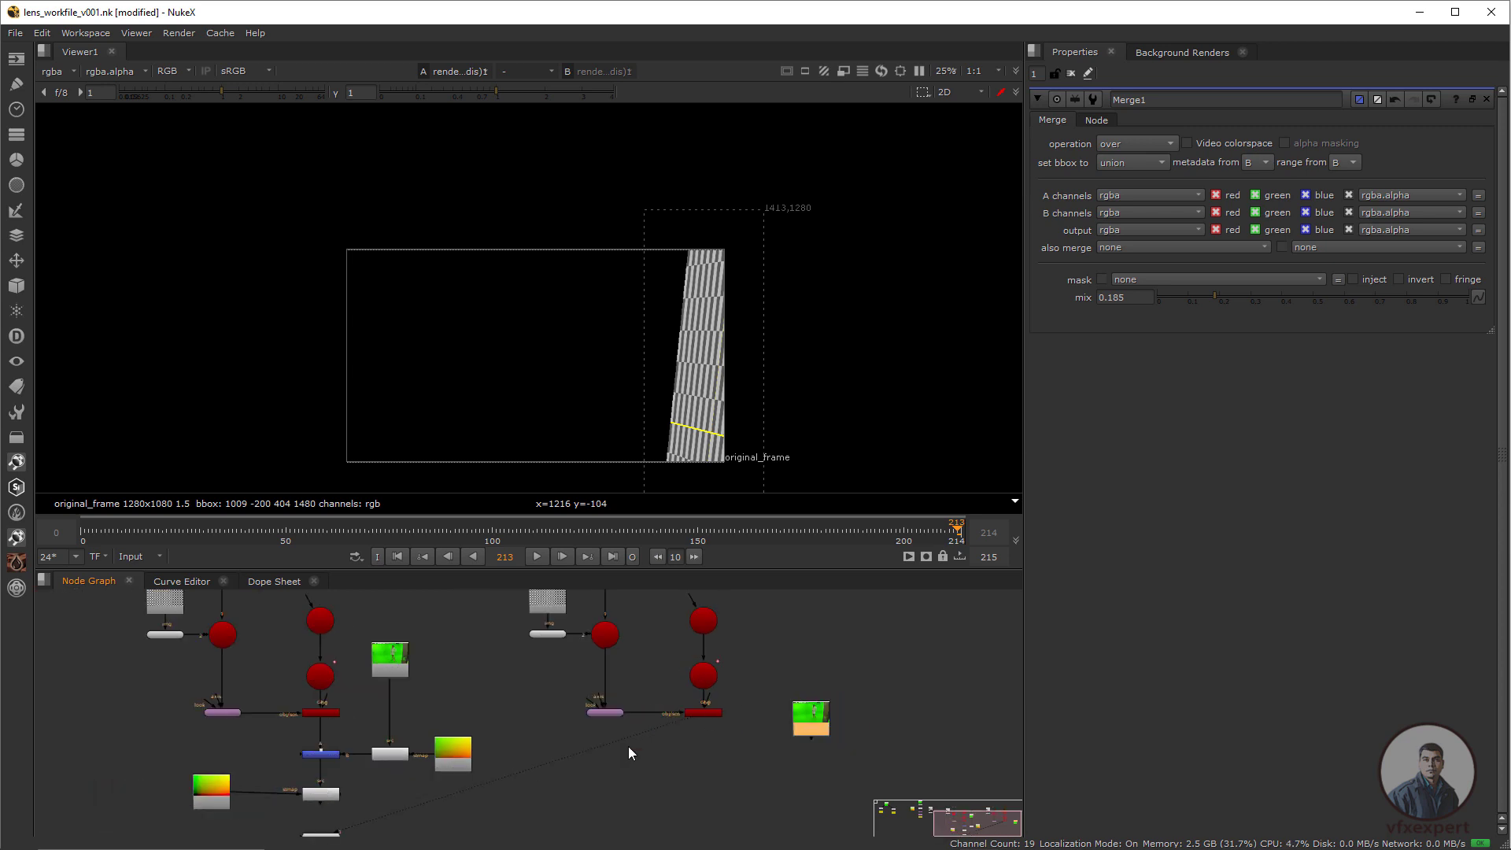
scroll(636, 710, "up", 2)
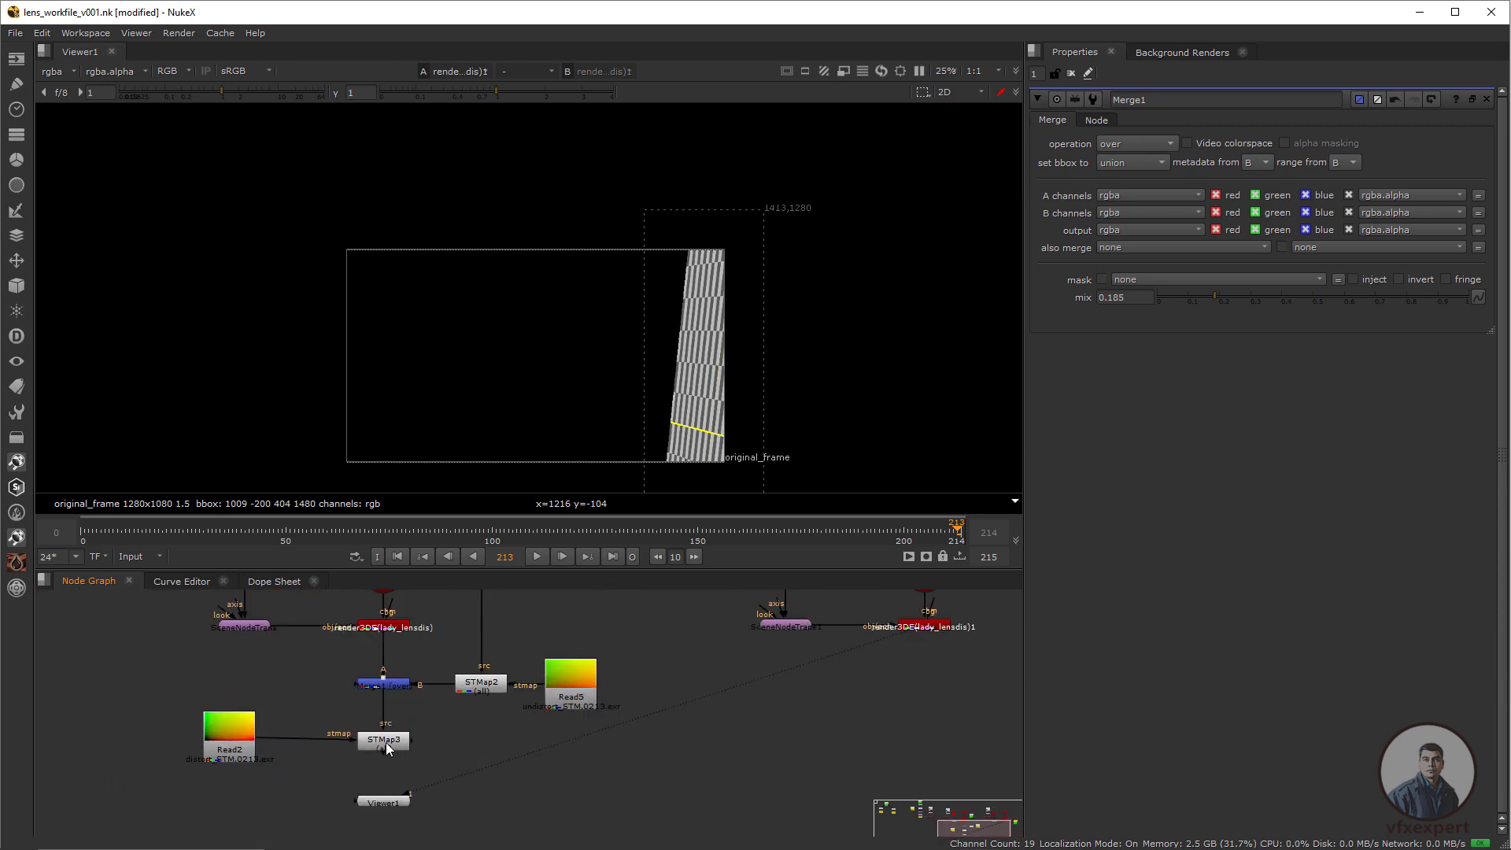
left_click(214, 754)
scroll(654, 760, "down", 3)
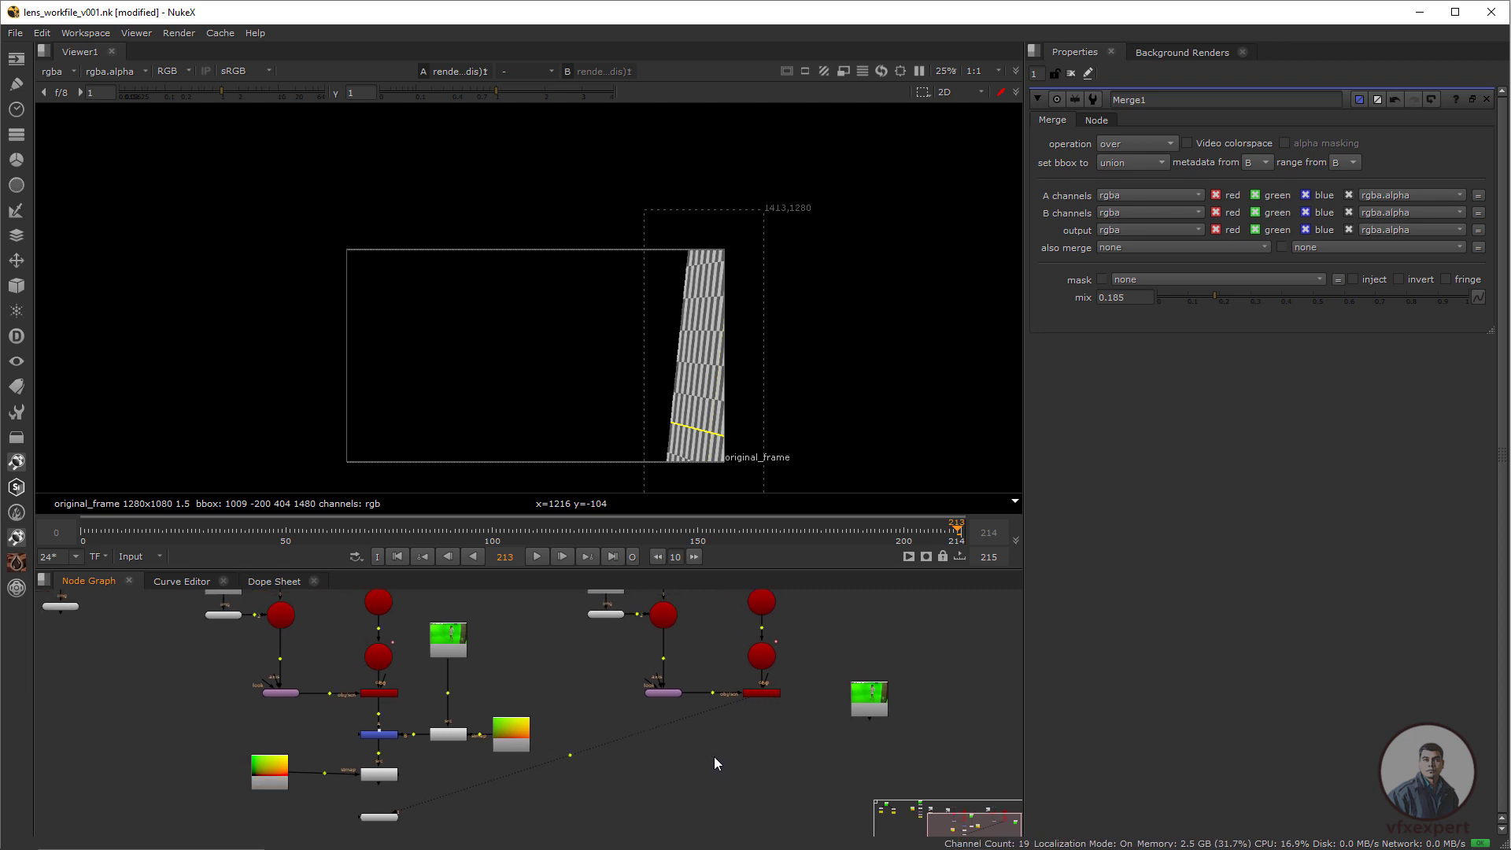
key("ctrl+v")
scroll(710, 755, "up", 3)
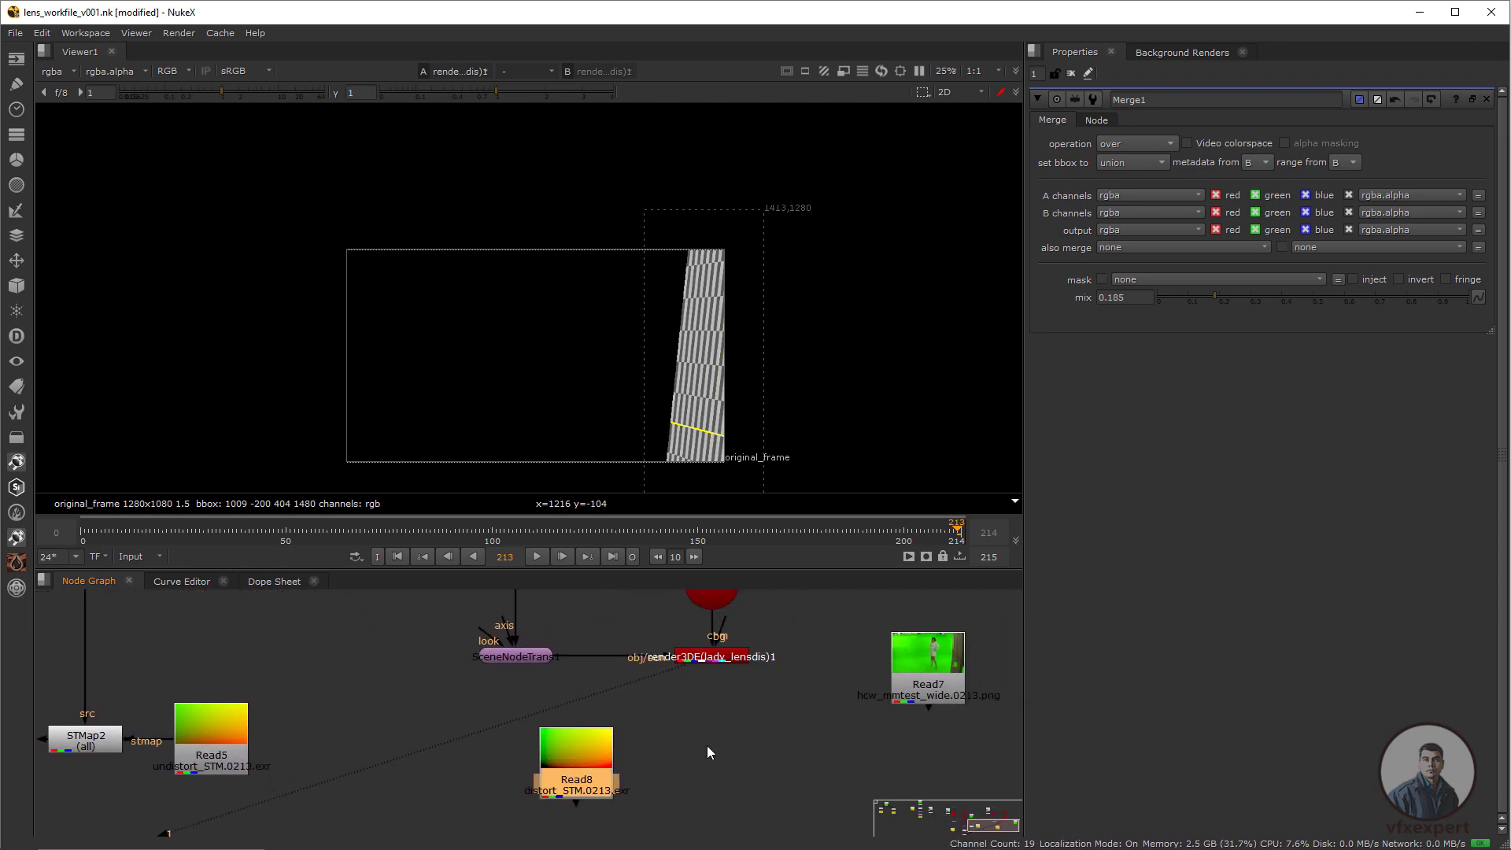
Add an STMap node fed by render3DE(lady_lensdis)1 as src and the duplicated distort map Read8 as stmap.
left_click(708, 748)
key("Tab")
type("sta")
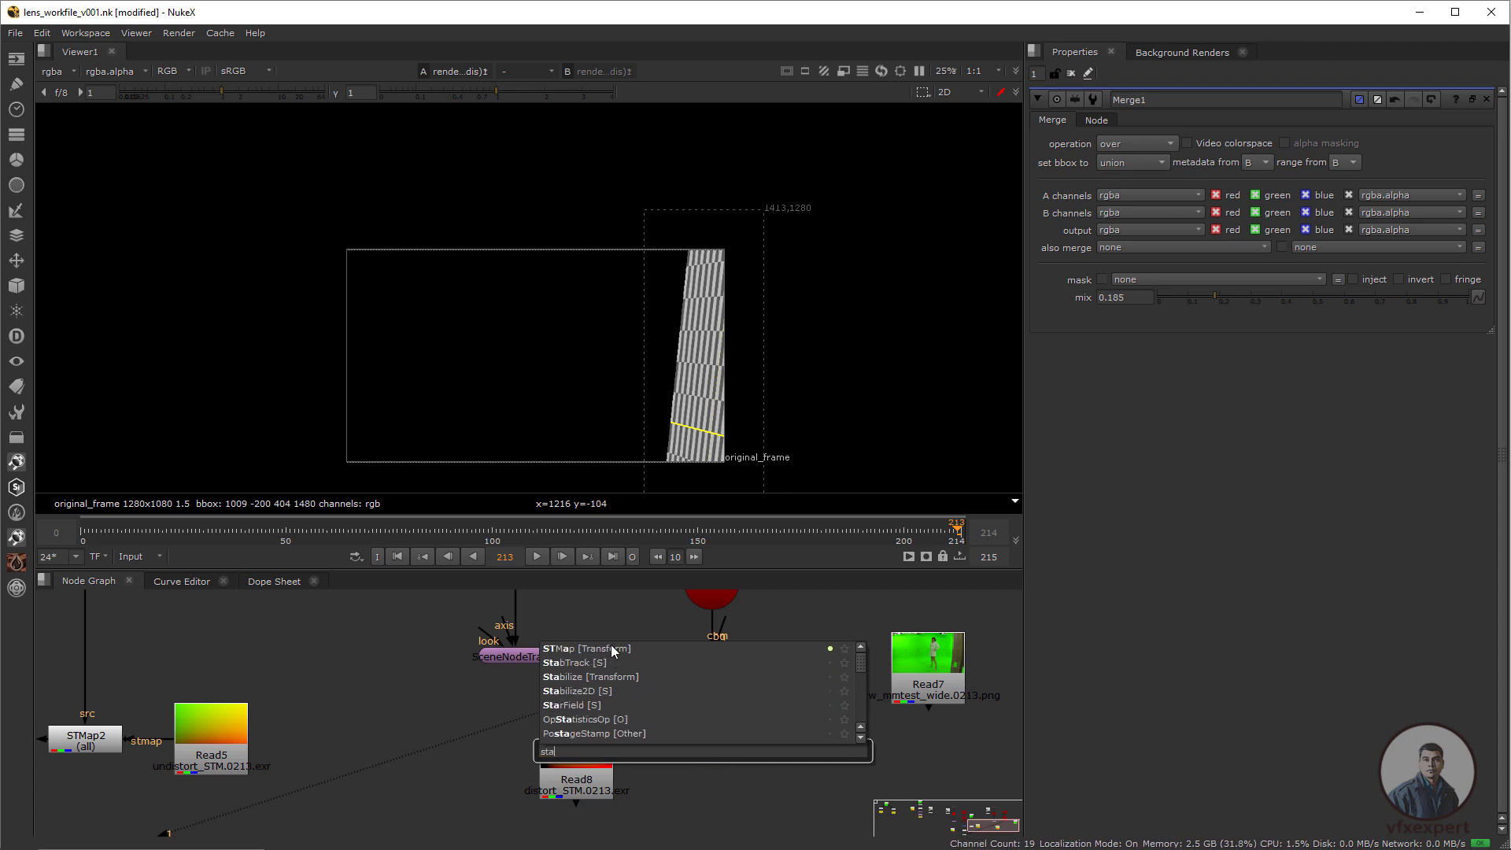
left_click(611, 648)
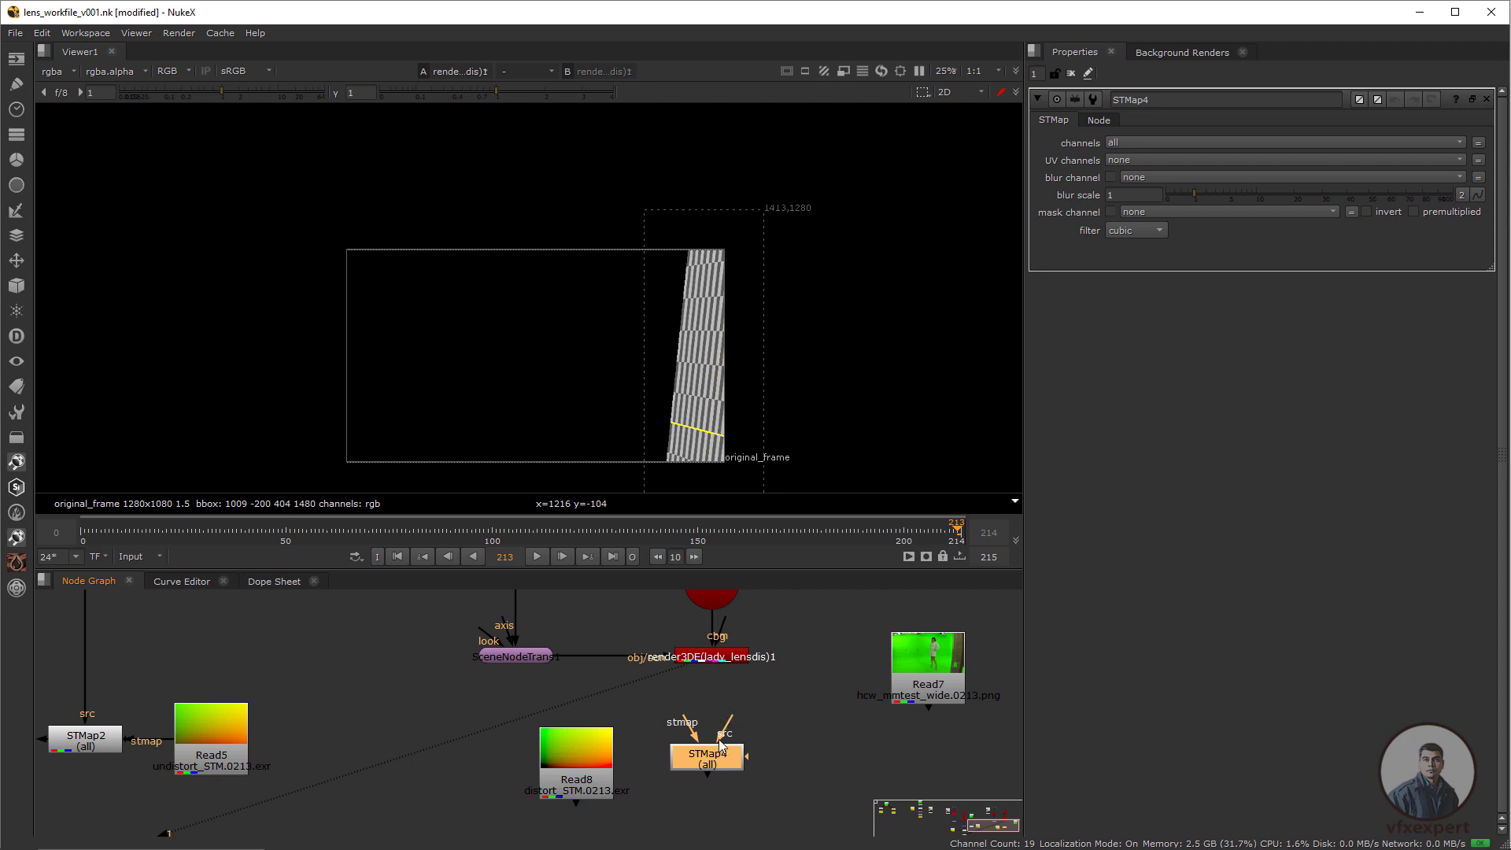
left_click_drag(722, 770, 712, 660)
left_click_drag(686, 728, 587, 759)
left_click_drag(584, 770, 580, 780)
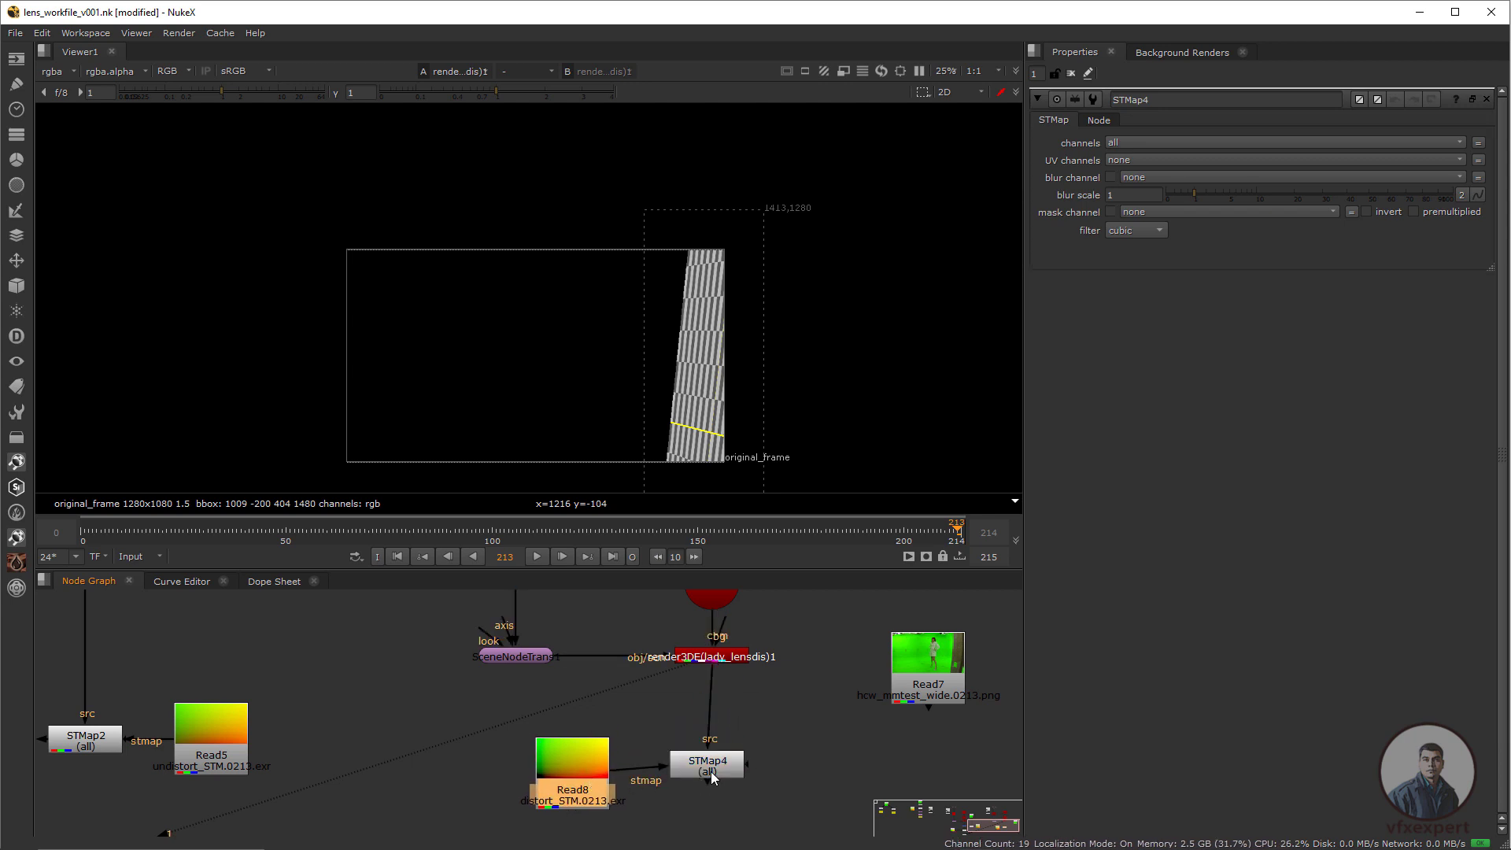
Display STMap4 in the Viewer and set its UV channels to rgb.
left_click_drag(713, 764, 716, 773)
key("1")
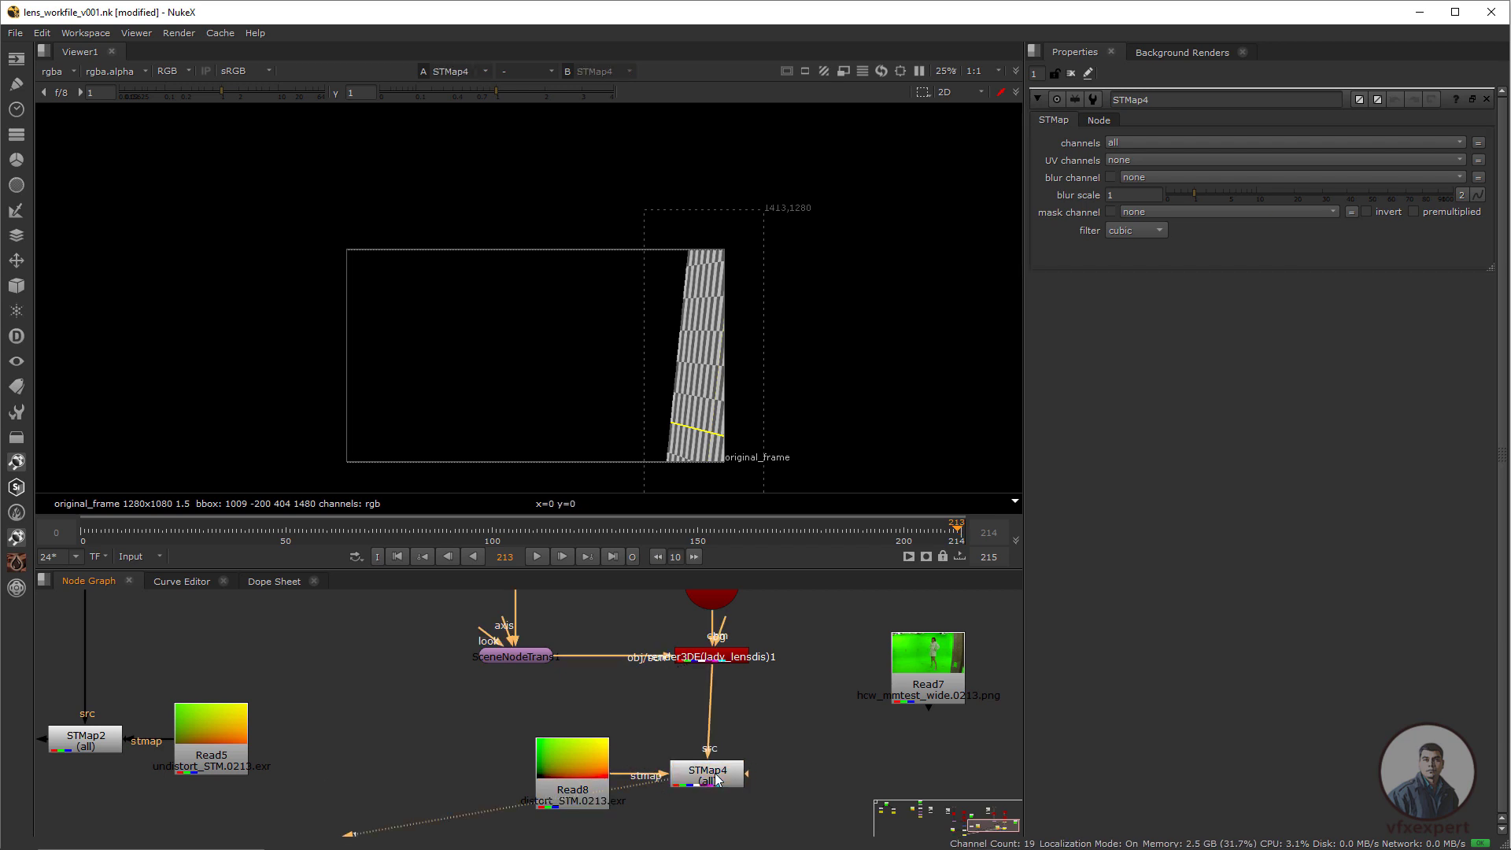
left_click(1119, 160)
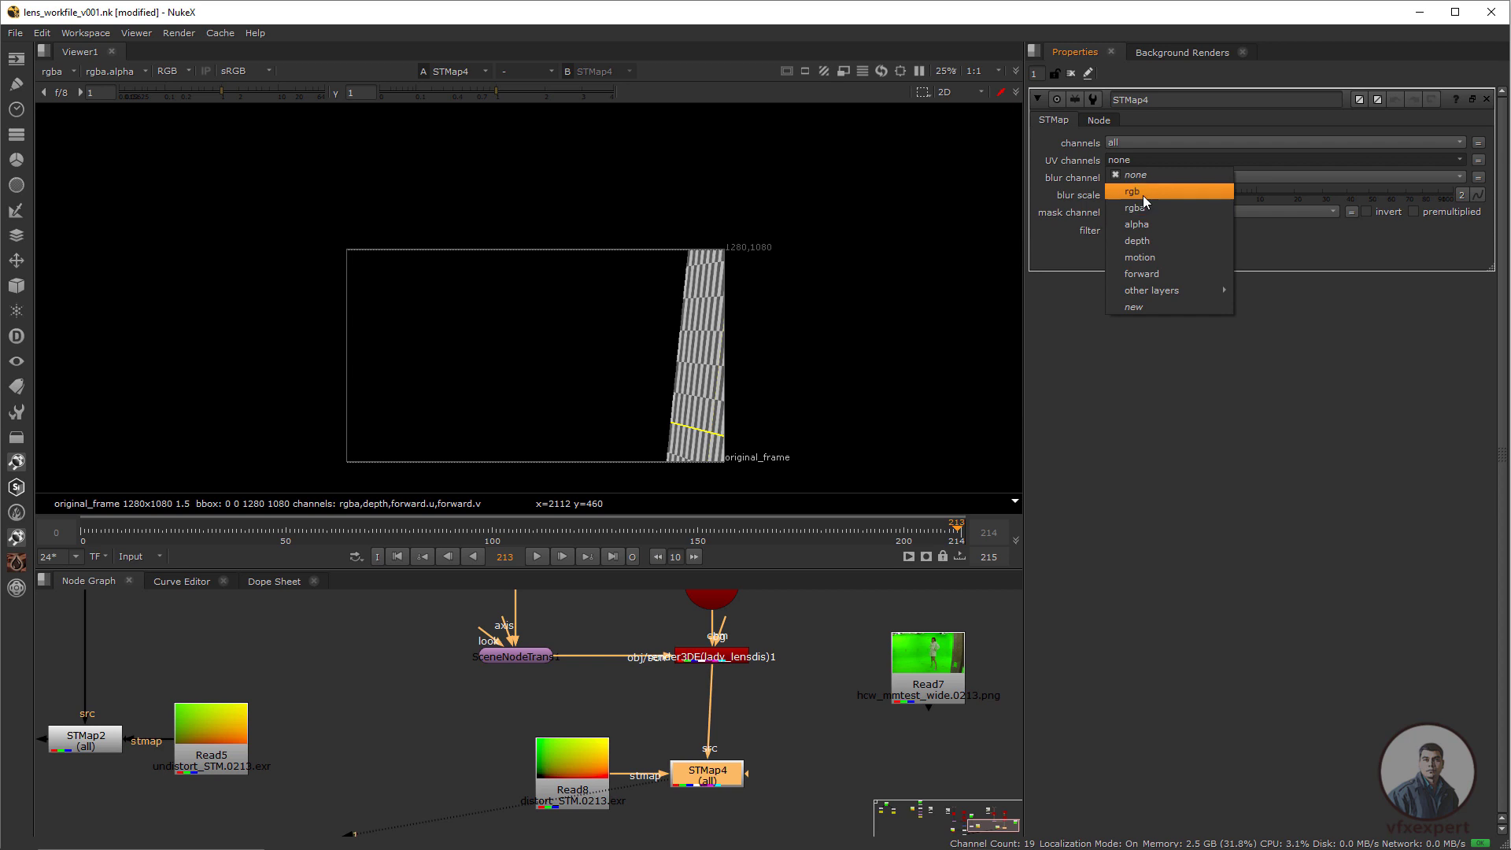
left_click(1142, 193)
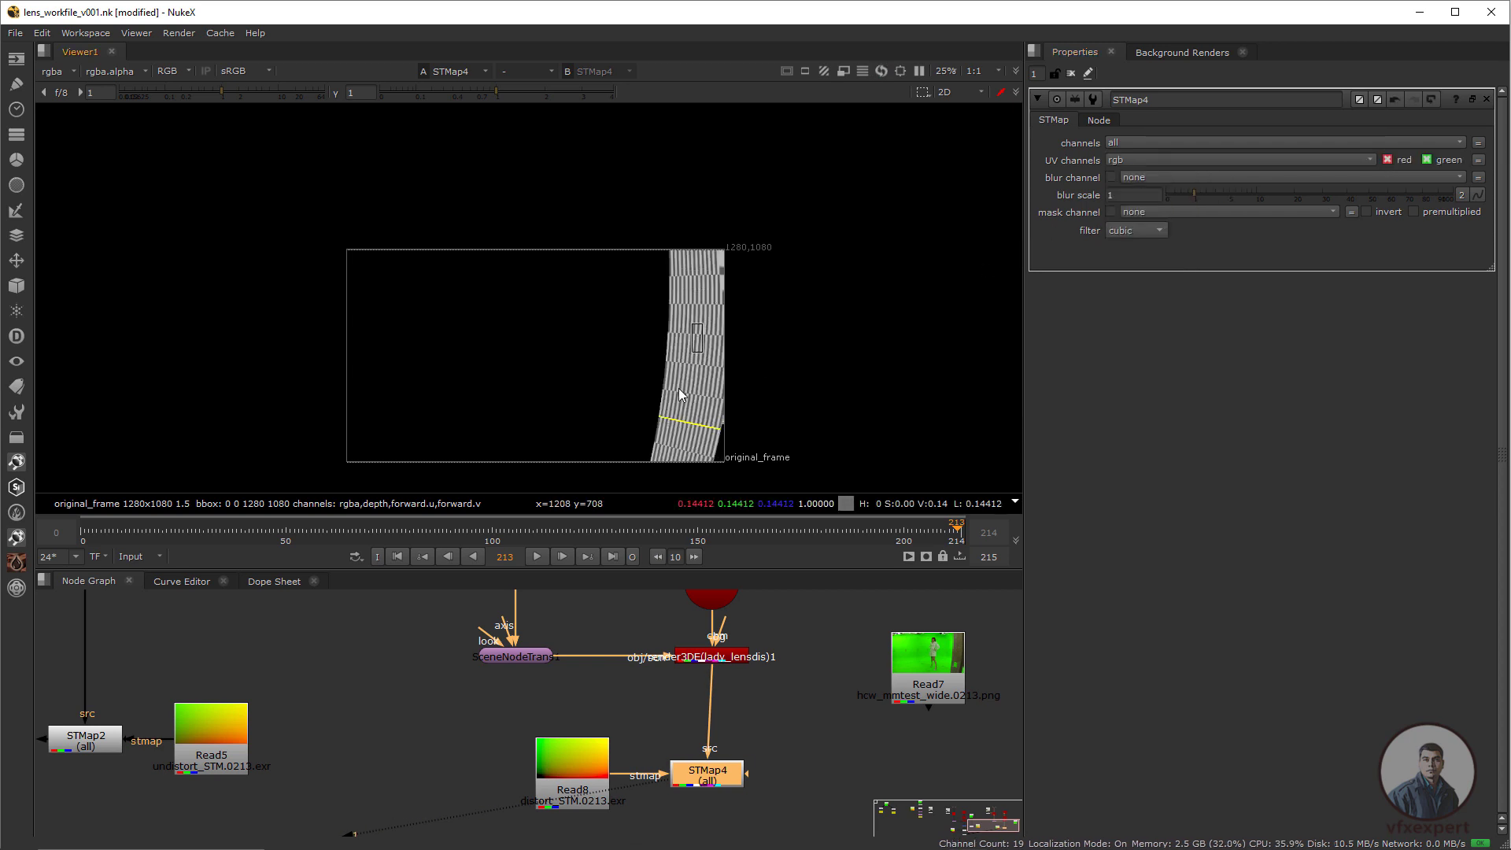
left_click_drag(718, 778, 729, 777)
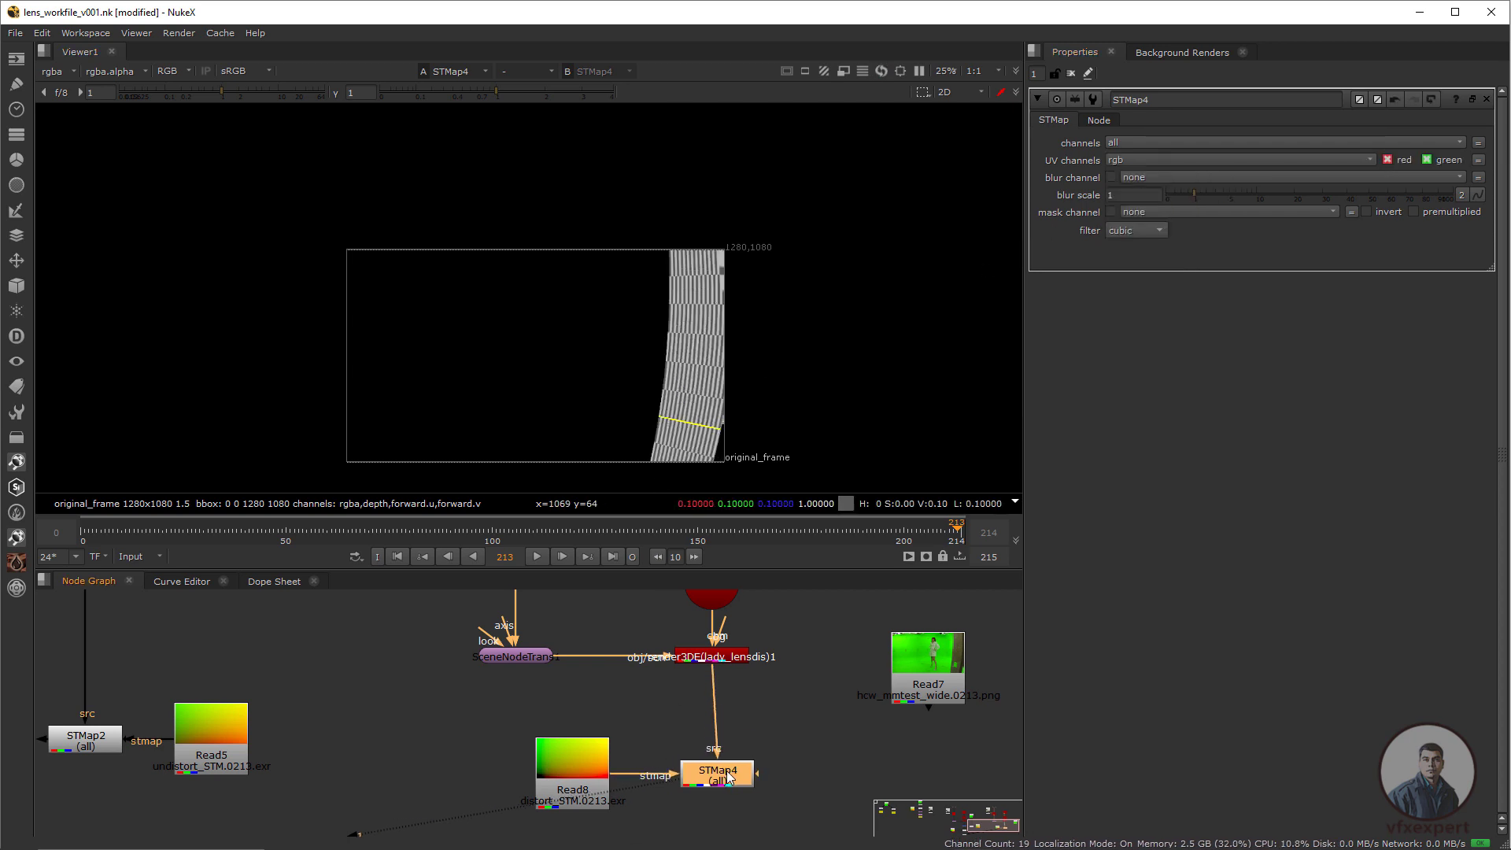
Merge STMap4 over the Read7 plate, route the plate's connection through a dot, and display the merge in the Viewer.
scroll(673, 738, "down", 2)
left_click_drag(847, 704, 836, 742)
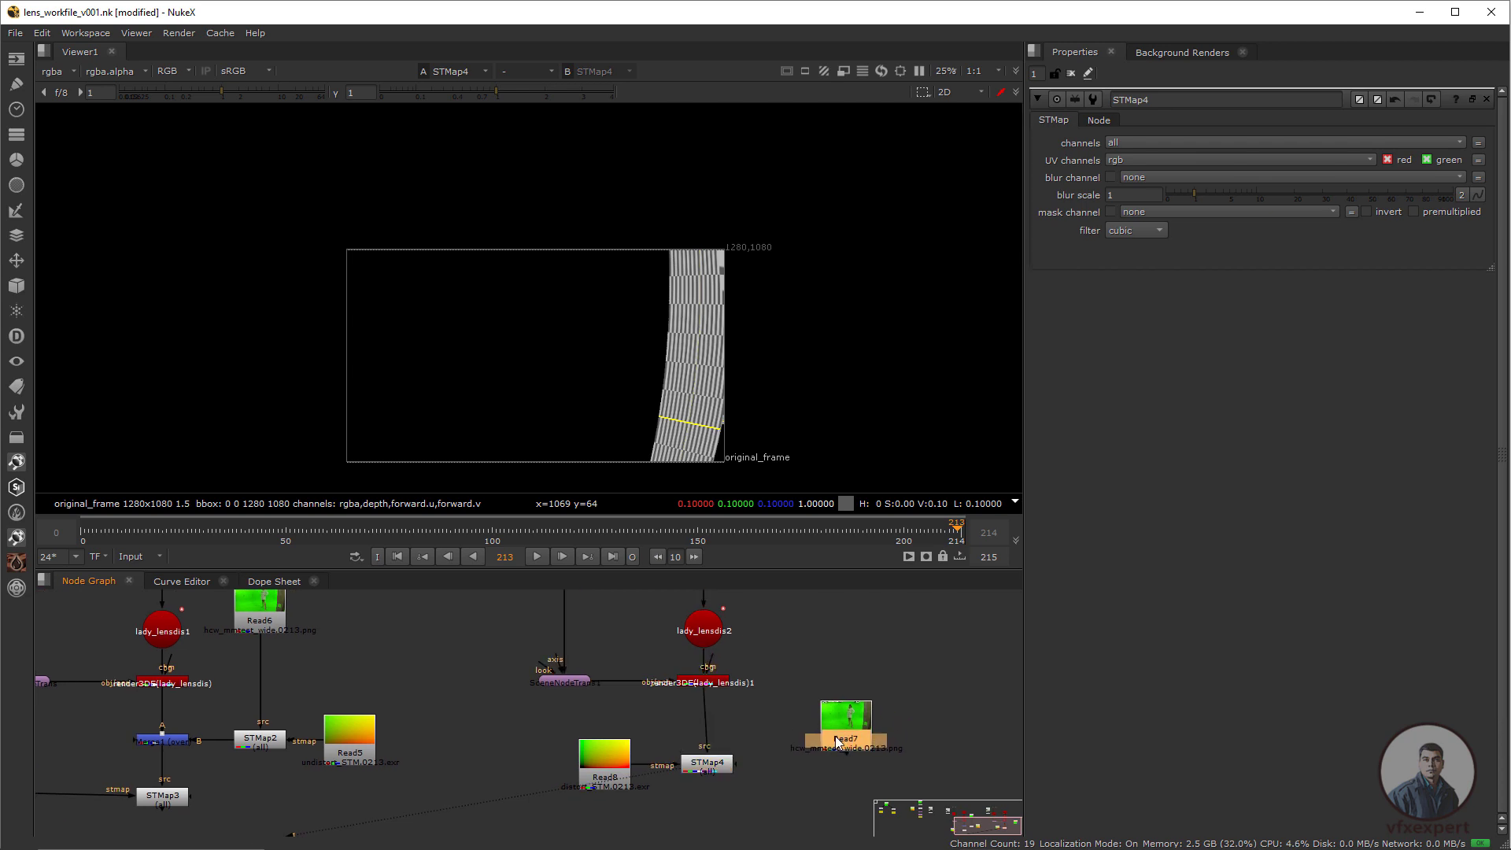
left_click_drag(716, 775, 710, 766)
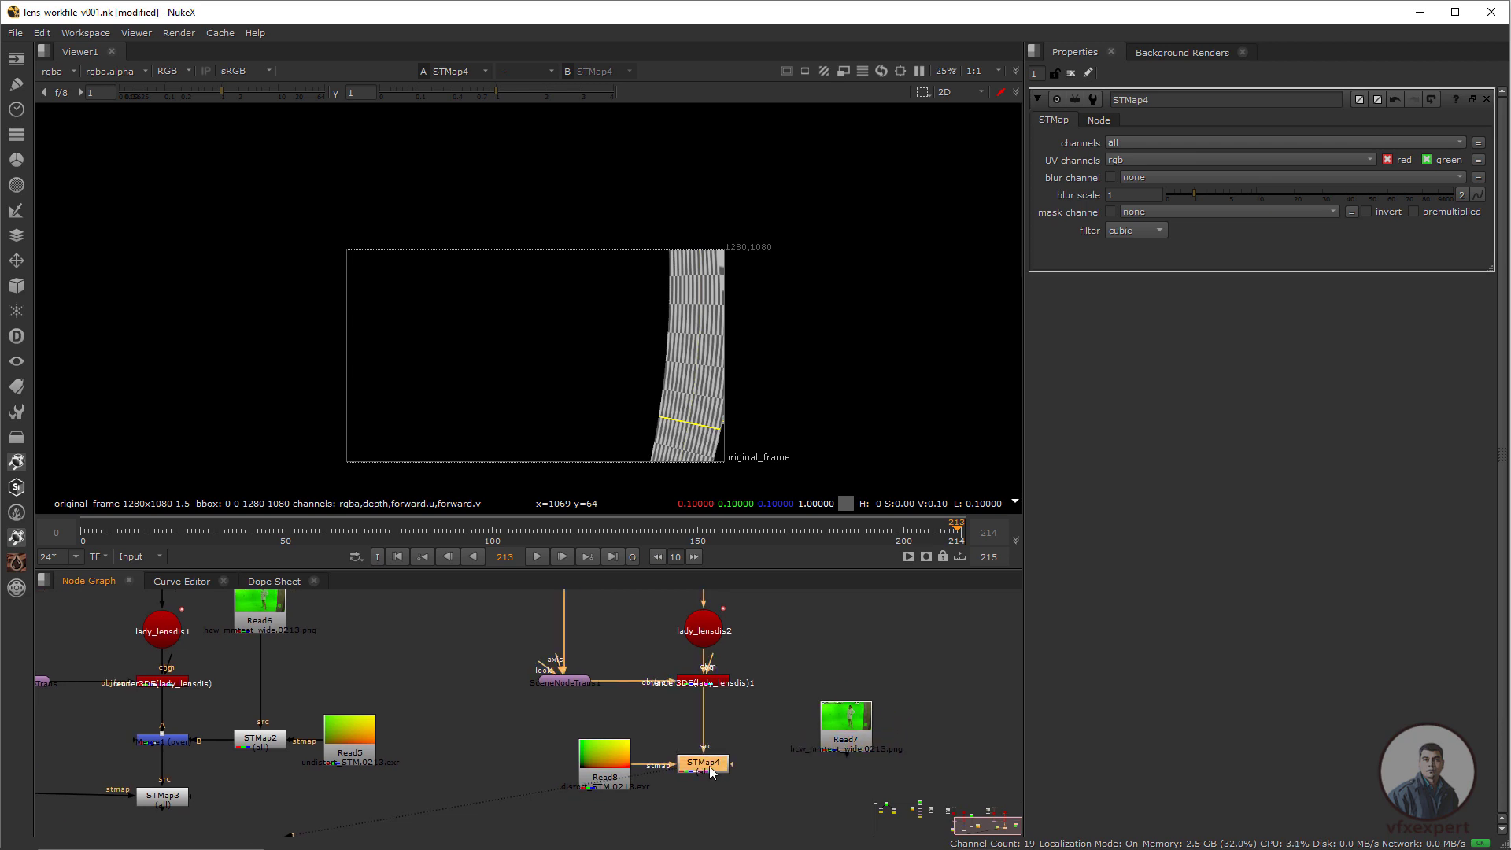
key("m")
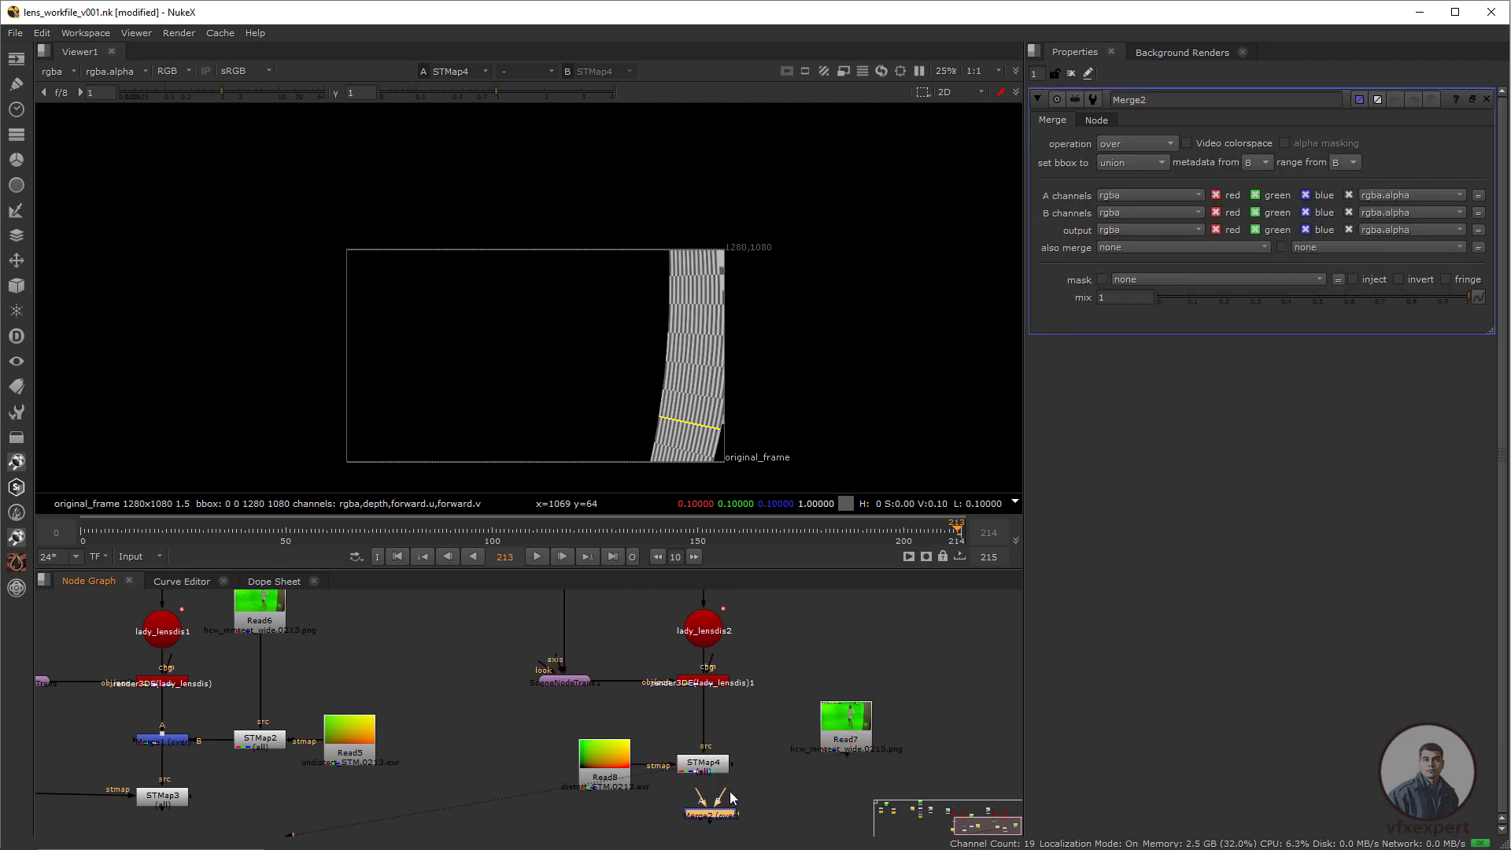
left_click_drag(696, 791, 711, 765)
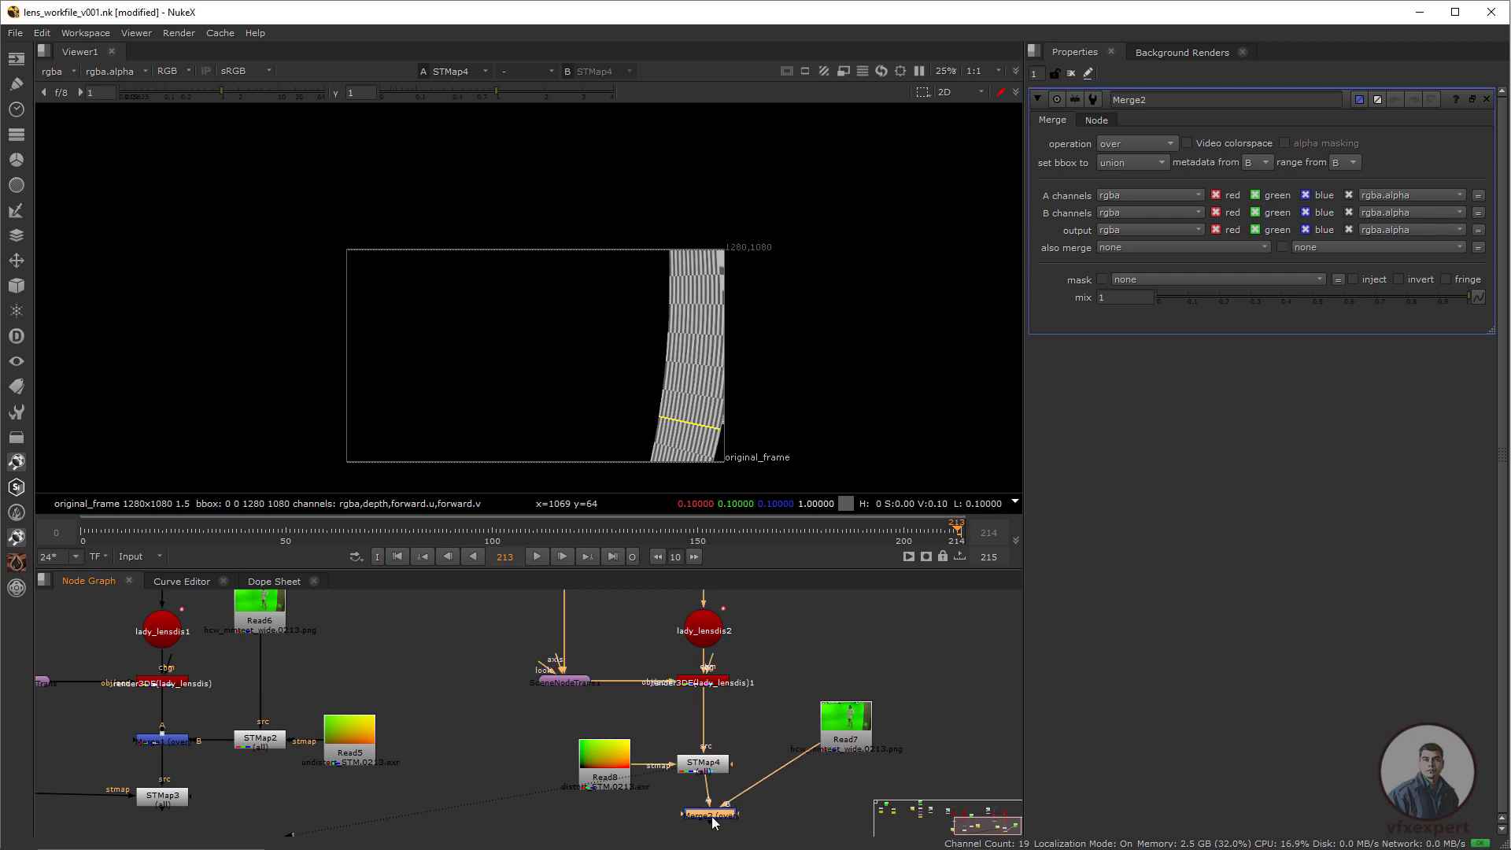
left_click_drag(714, 817, 707, 814)
left_click_drag(766, 775, 847, 813, "ctrl")
scroll(784, 789, "down", 2)
left_click(738, 806)
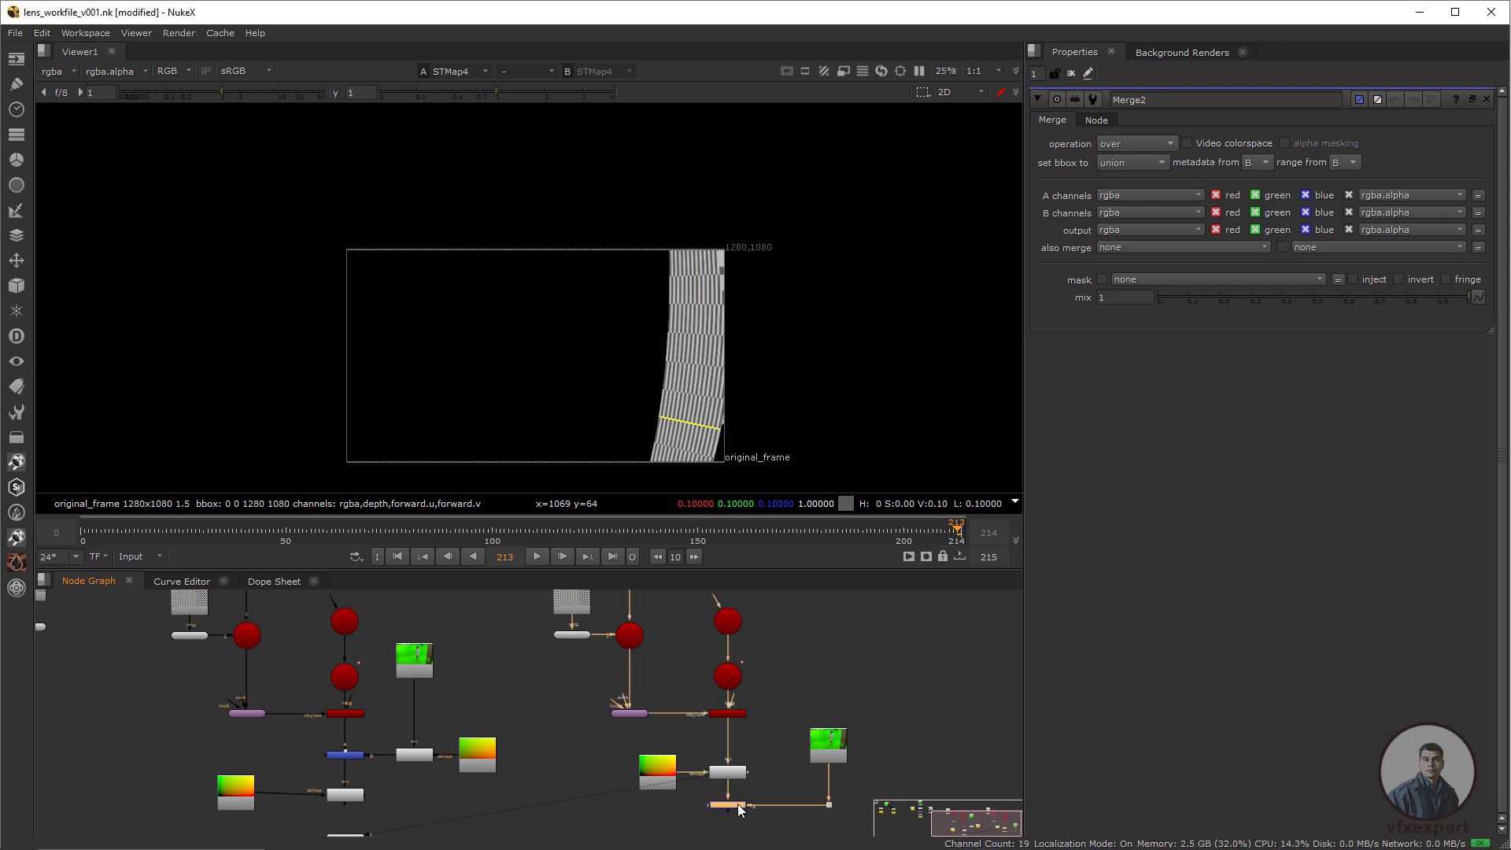
key("1")
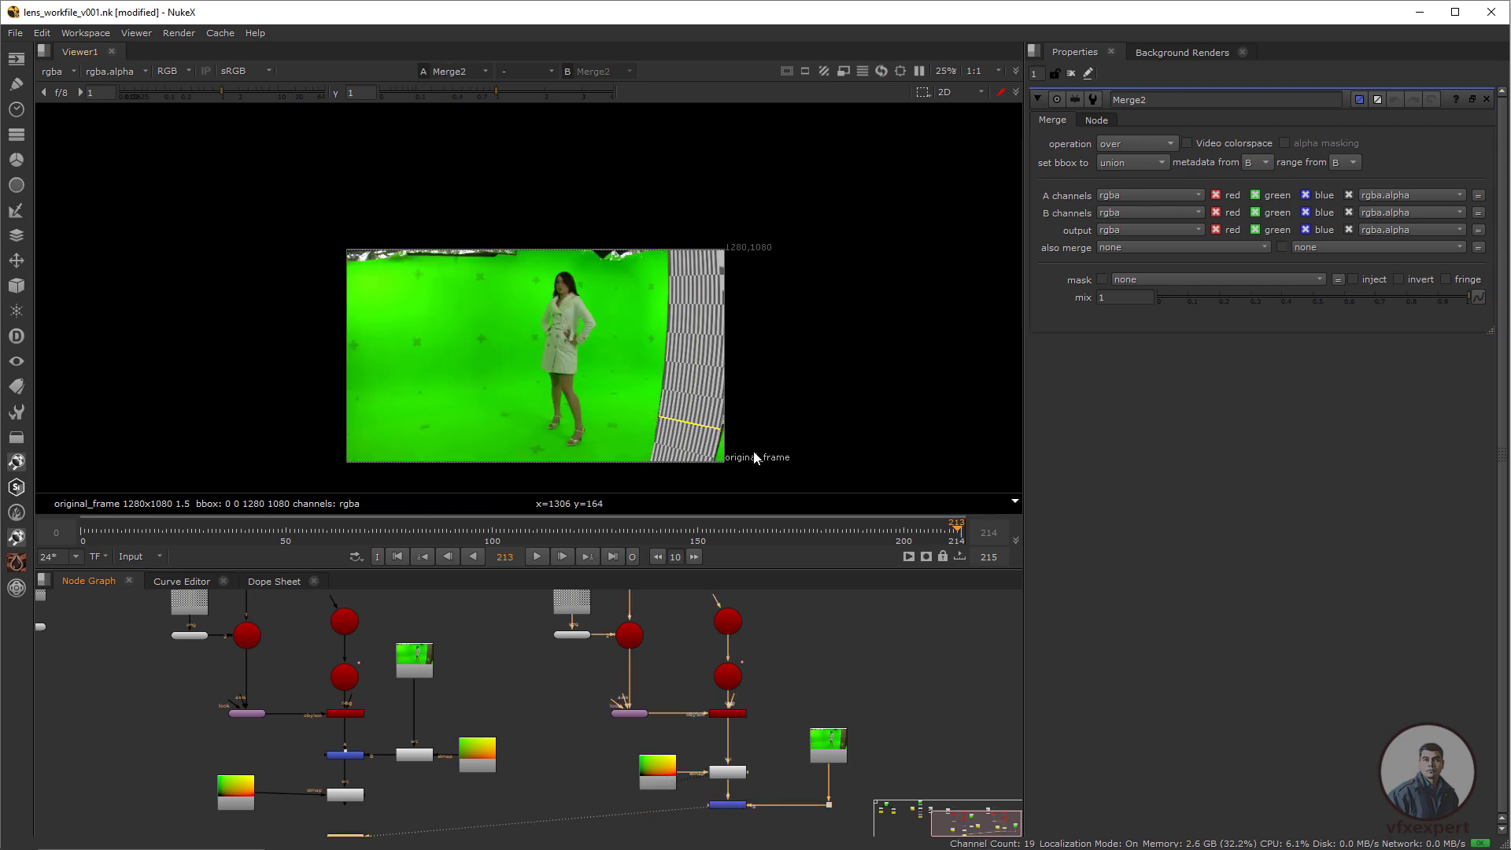
Set the mix of Merge2 to 0.095 and scrub to frame 200 to check the overlay.
left_click(739, 806)
left_click_drag(1463, 306, 1187, 282)
scroll(642, 425, "up", 2)
scroll(642, 431, "down", 2)
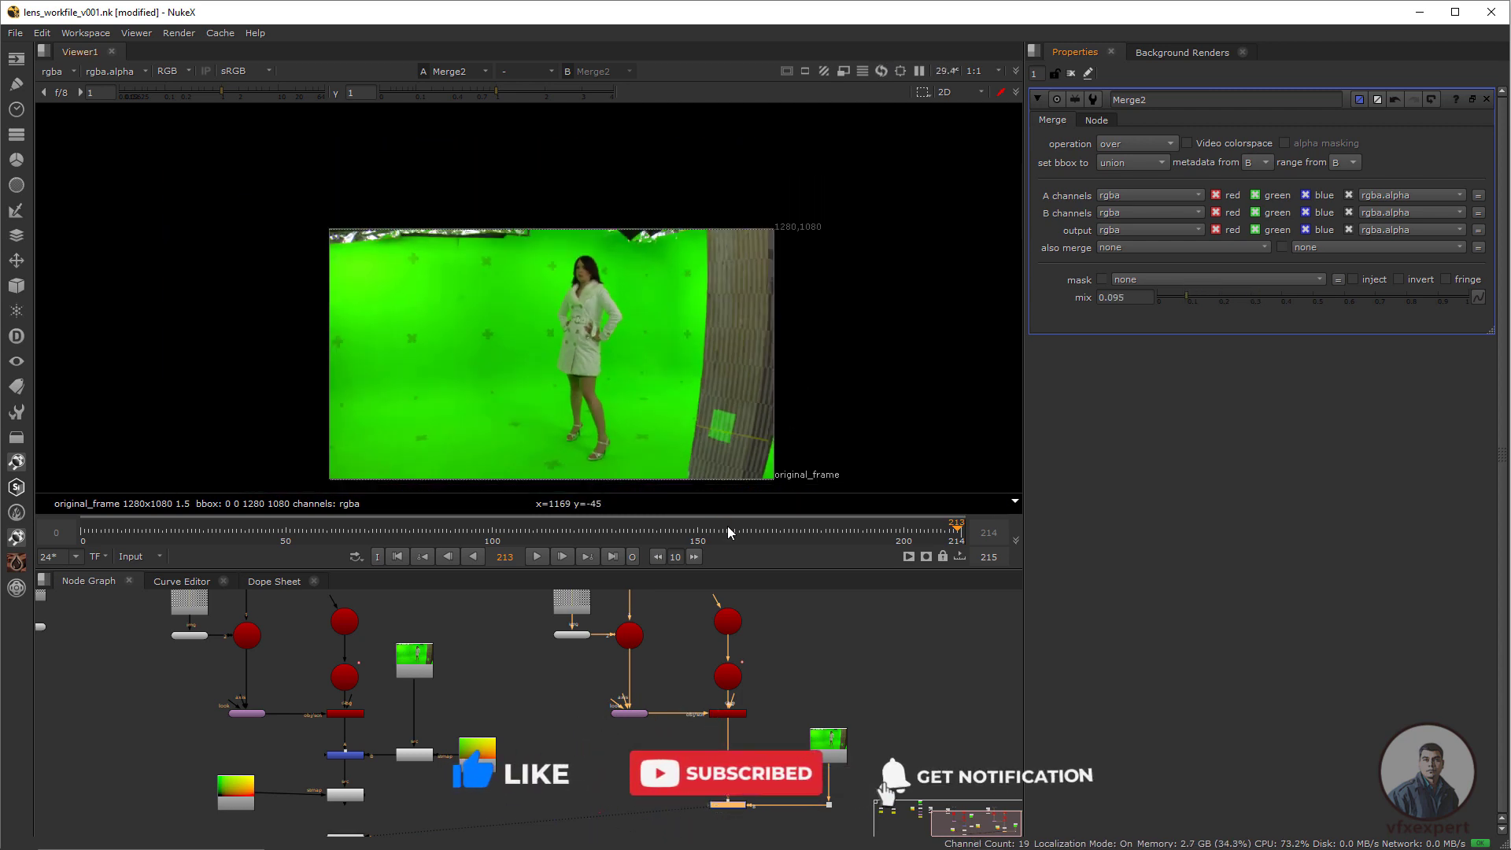
left_click(890, 530)
mouse_move(888, 527)
left_mouse_down()
mouse_move(837, 527)
mouse_move(903, 527)
left_mouse_up()
Move the Viewer node directly below Merge2 and enlarge the Node Graph pane.
scroll(632, 726, "down", 3)
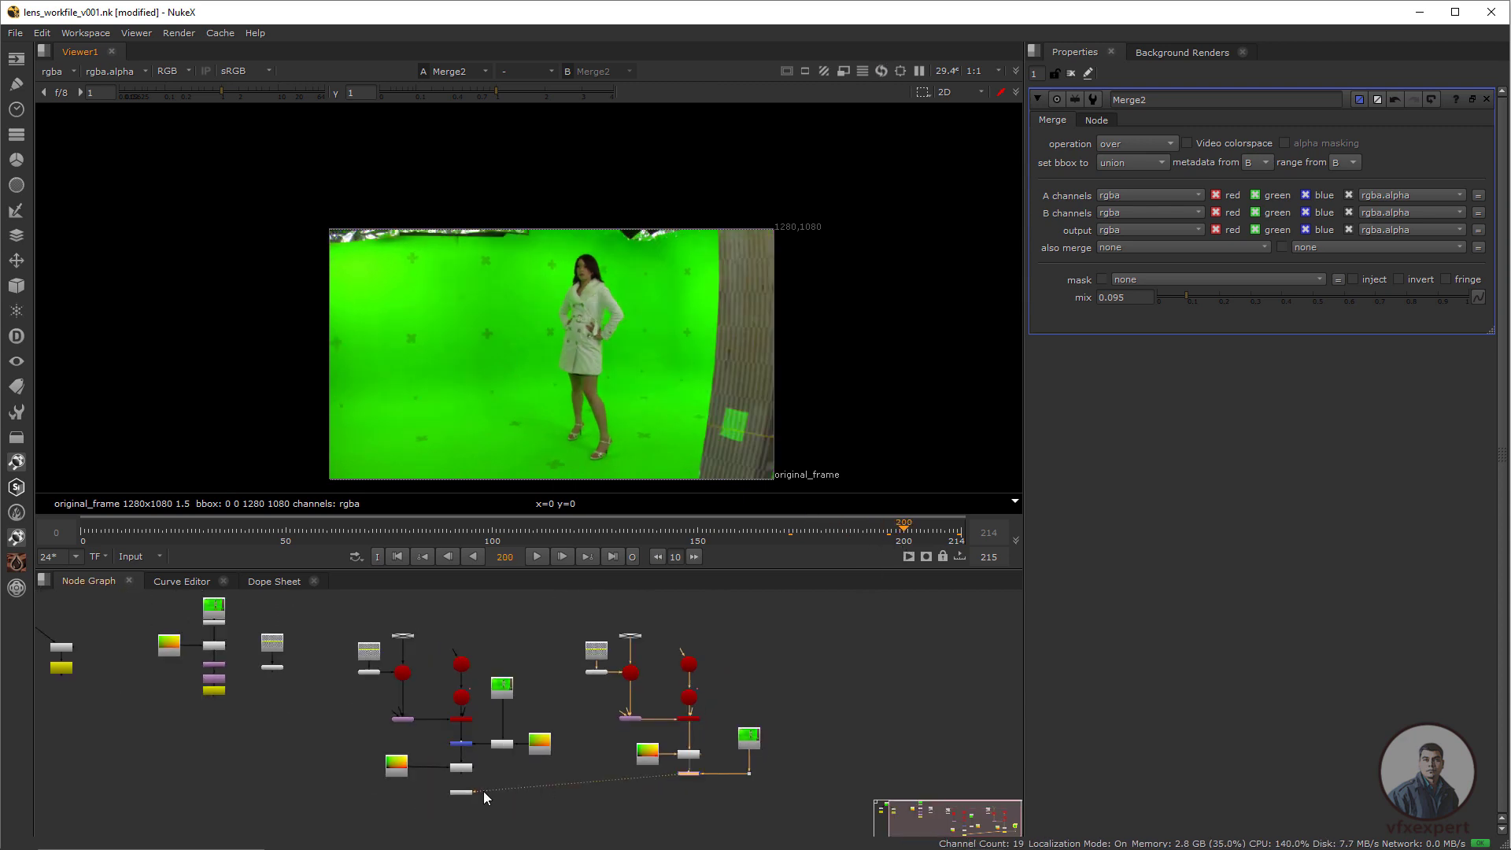
left_click_drag(461, 791, 691, 793)
scroll(691, 792, "up", 4)
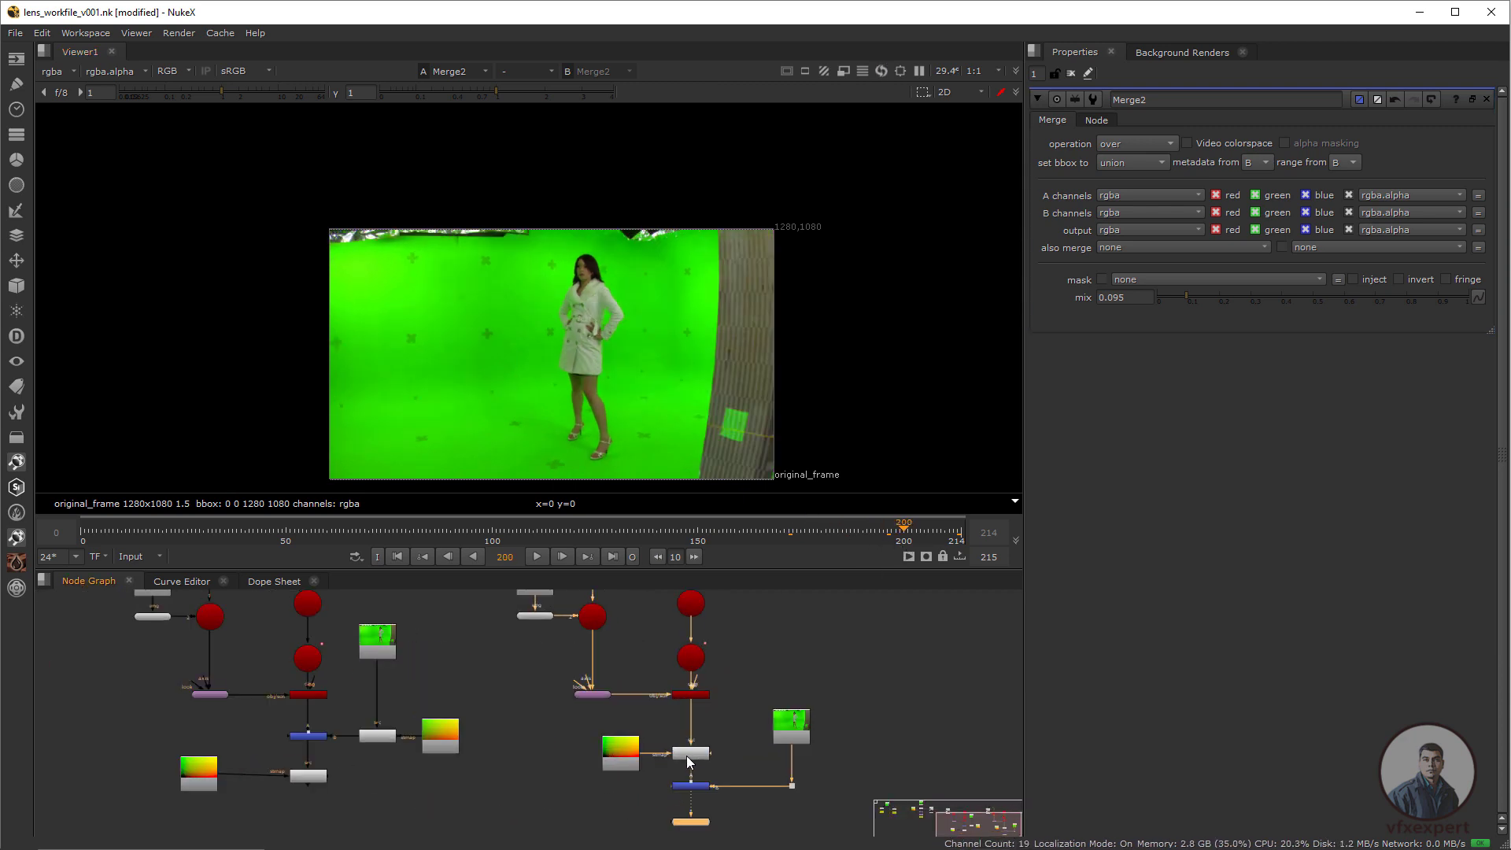
scroll(717, 729, "down", 3)
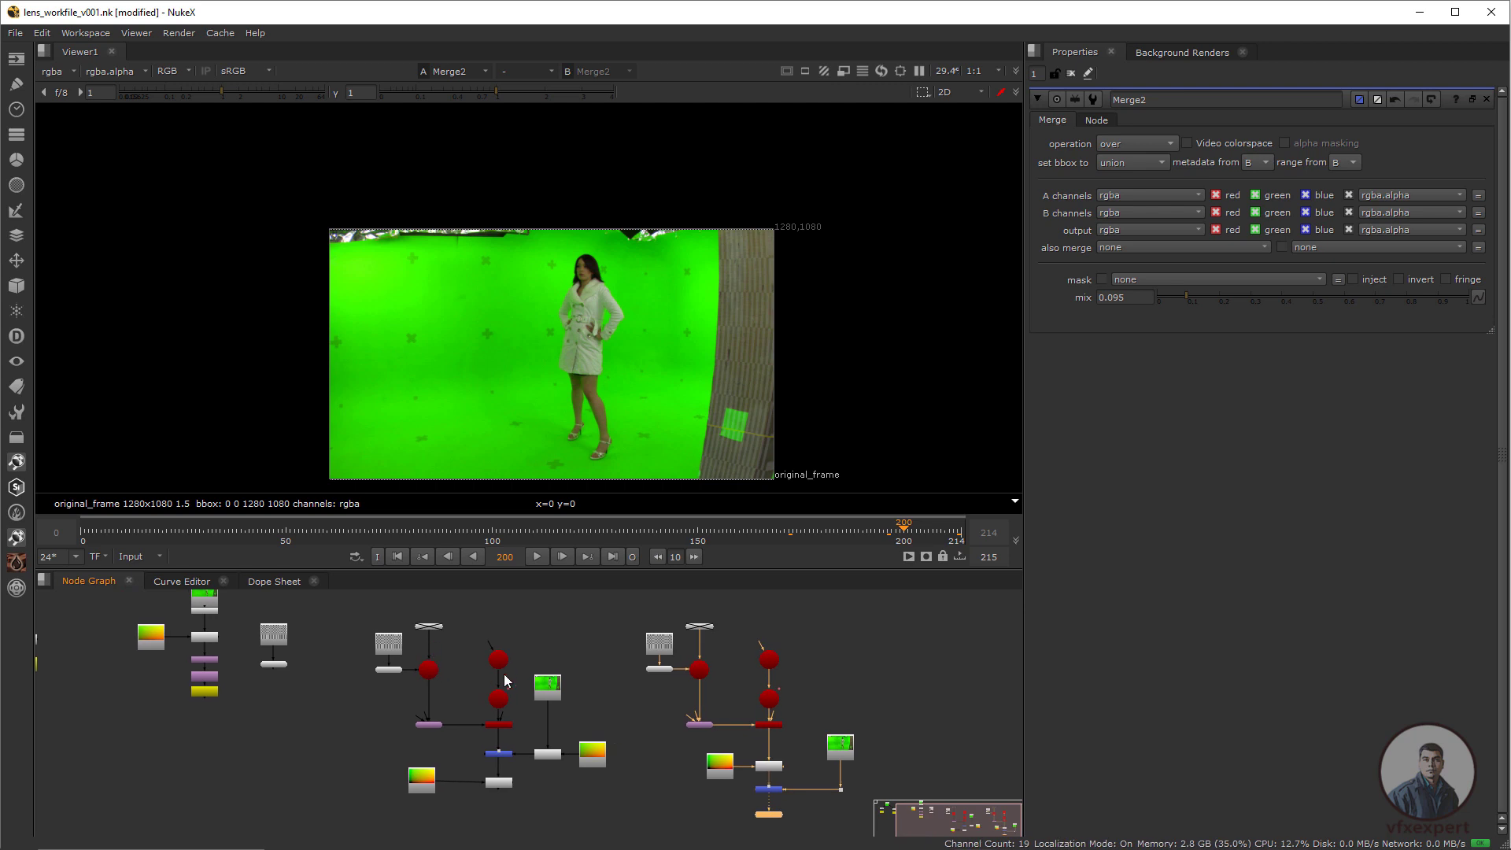
left_click_drag(721, 569, 721, 473)
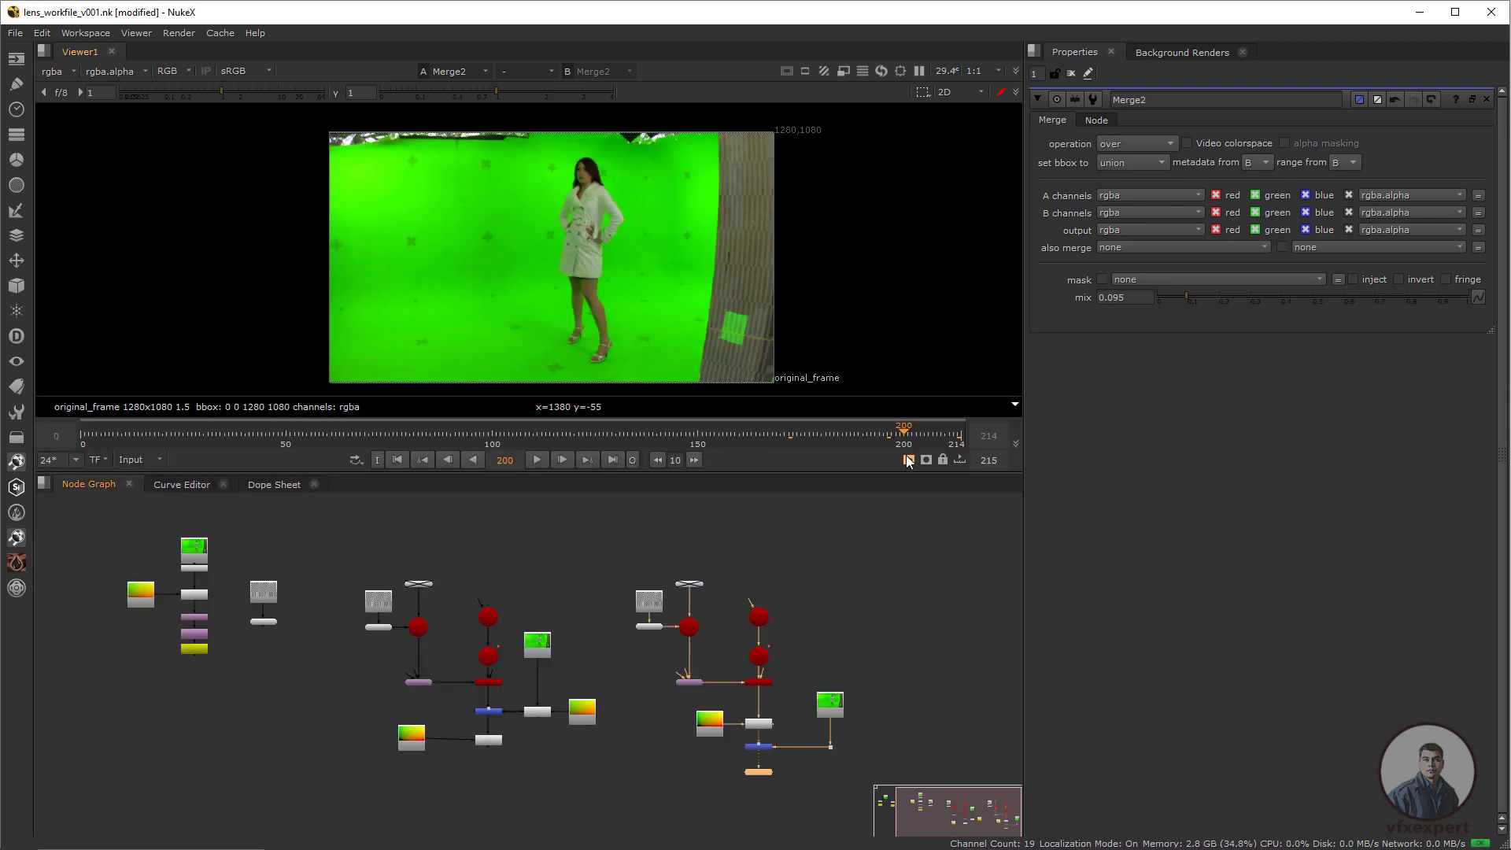
Scrub the merged result to frame 214 and review all the lens workflow trees in the Node Graph.
left_click_drag(909, 439, 962, 477)
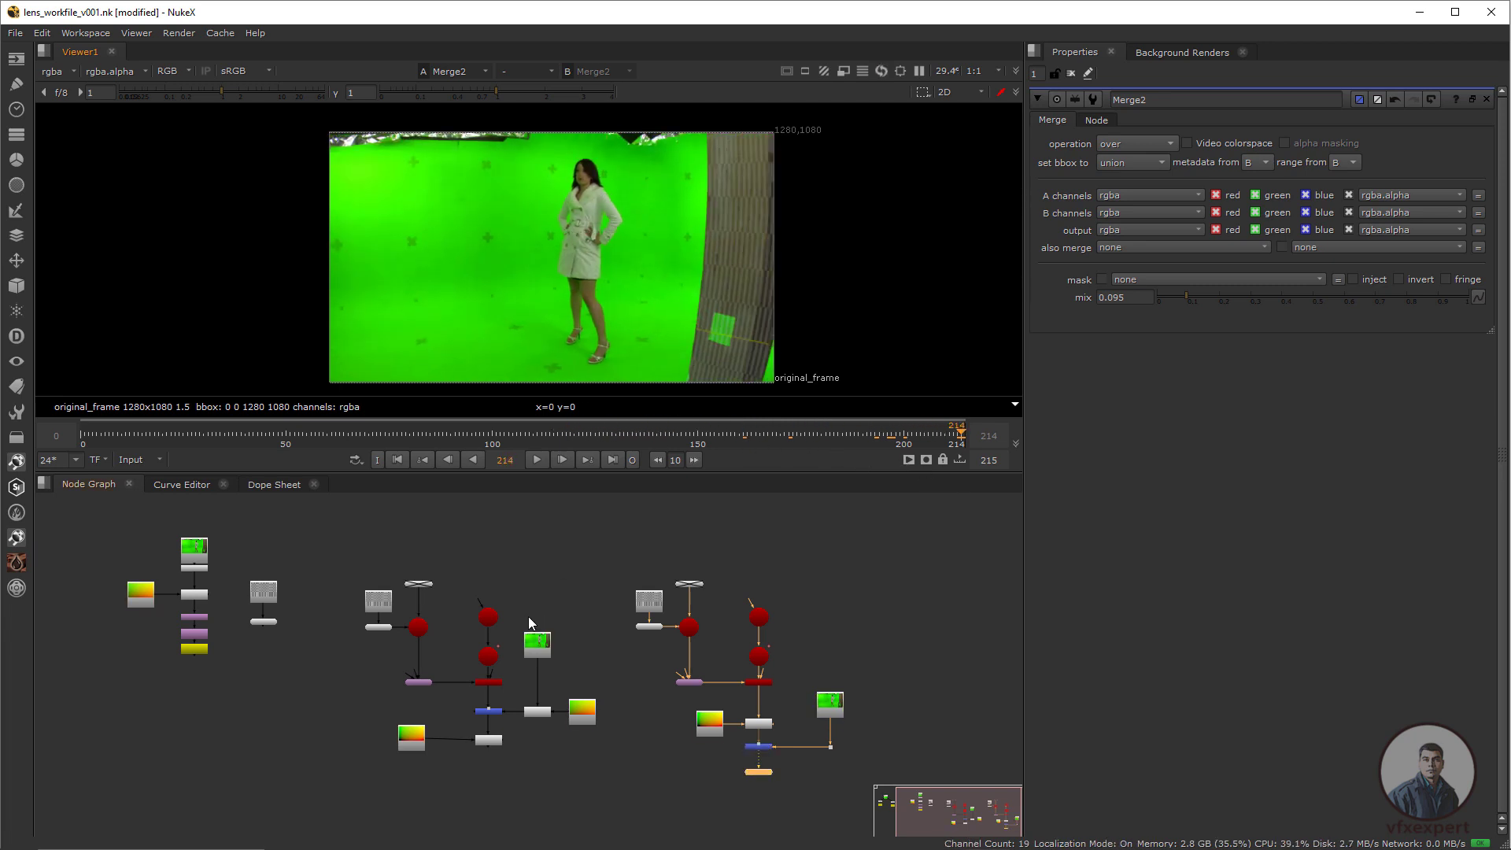
middle_click_drag(541, 625, 593, 628)
scroll(593, 628, "down", 2)
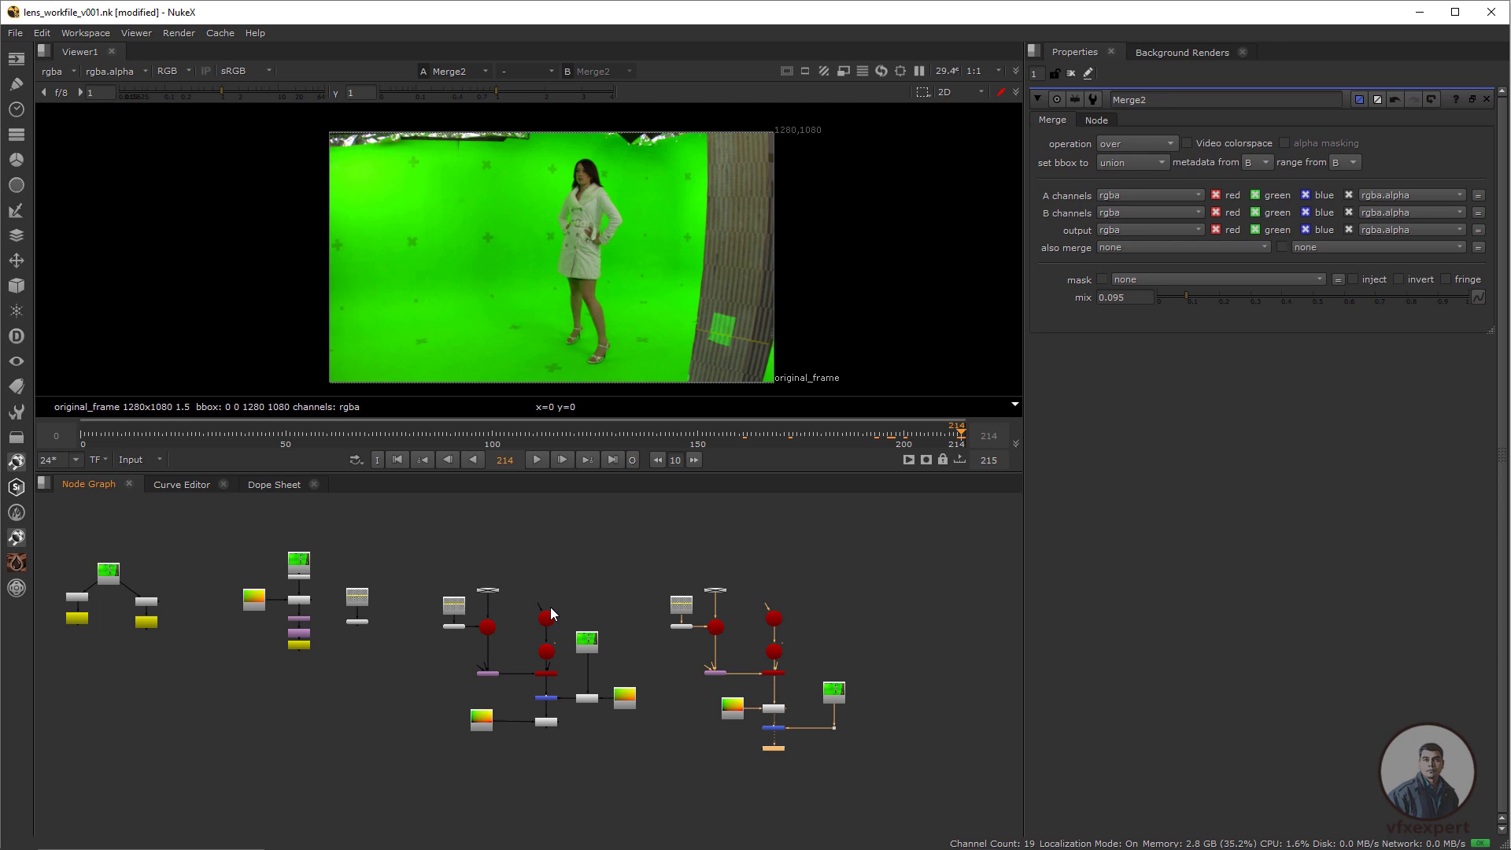
middle_click_drag(253, 598, 439, 607)
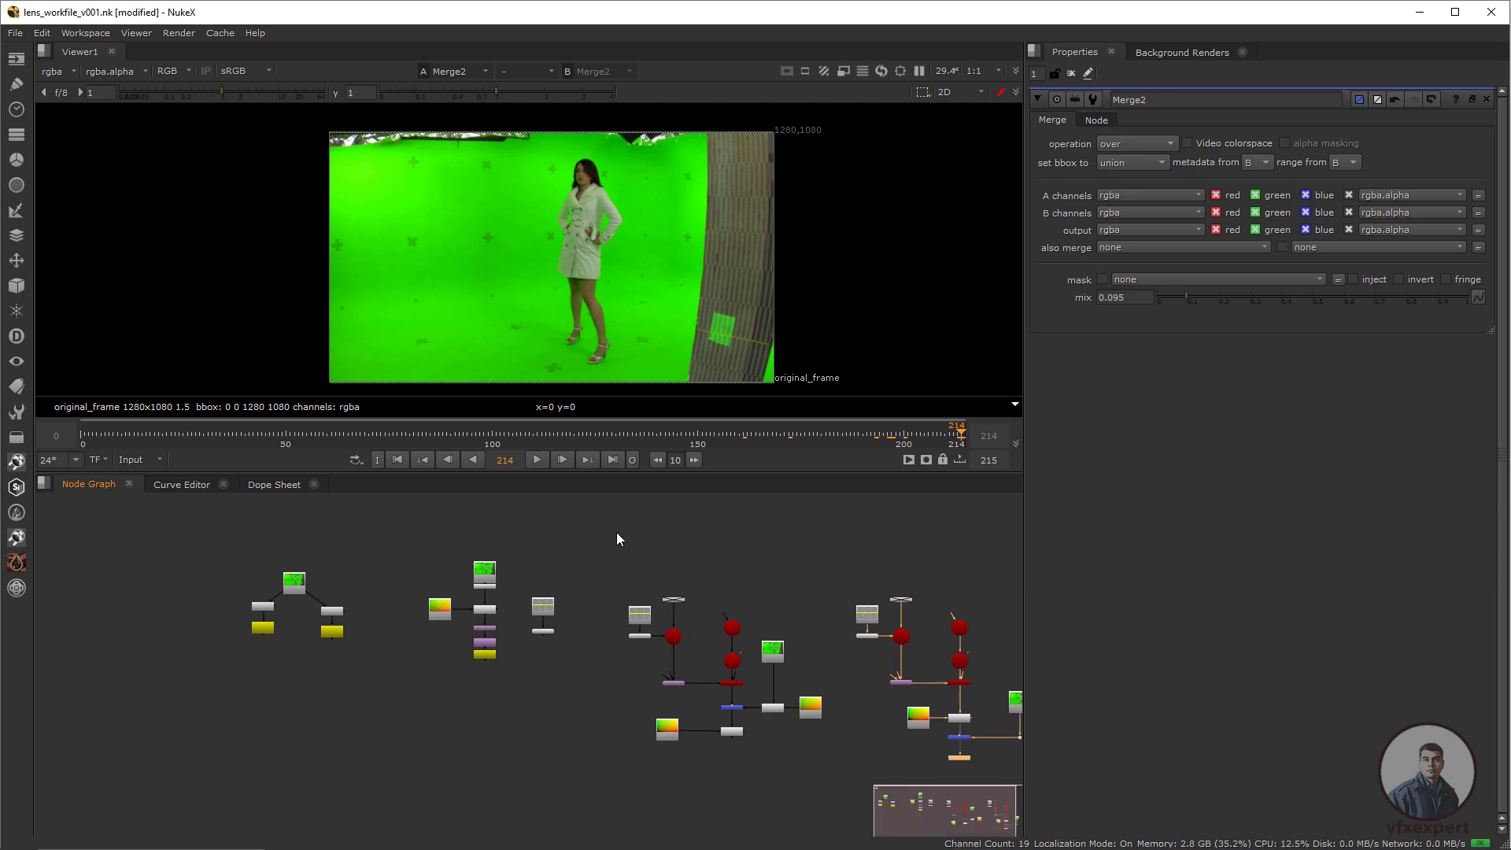
middle_click_drag(658, 554, 501, 510)
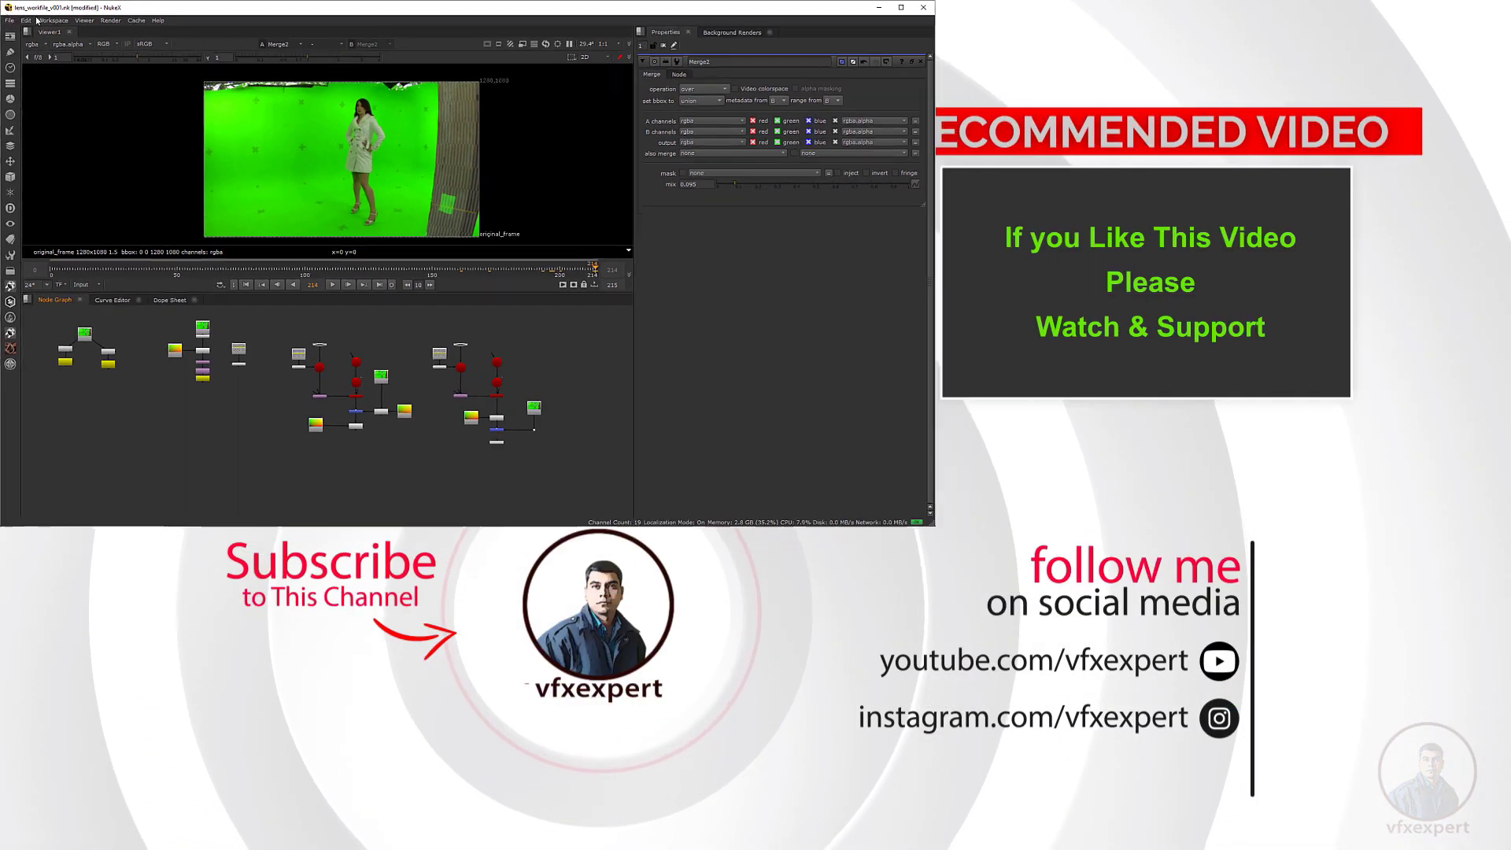
Save the lens_workfile_v001.nk script.
left_click(10, 20)
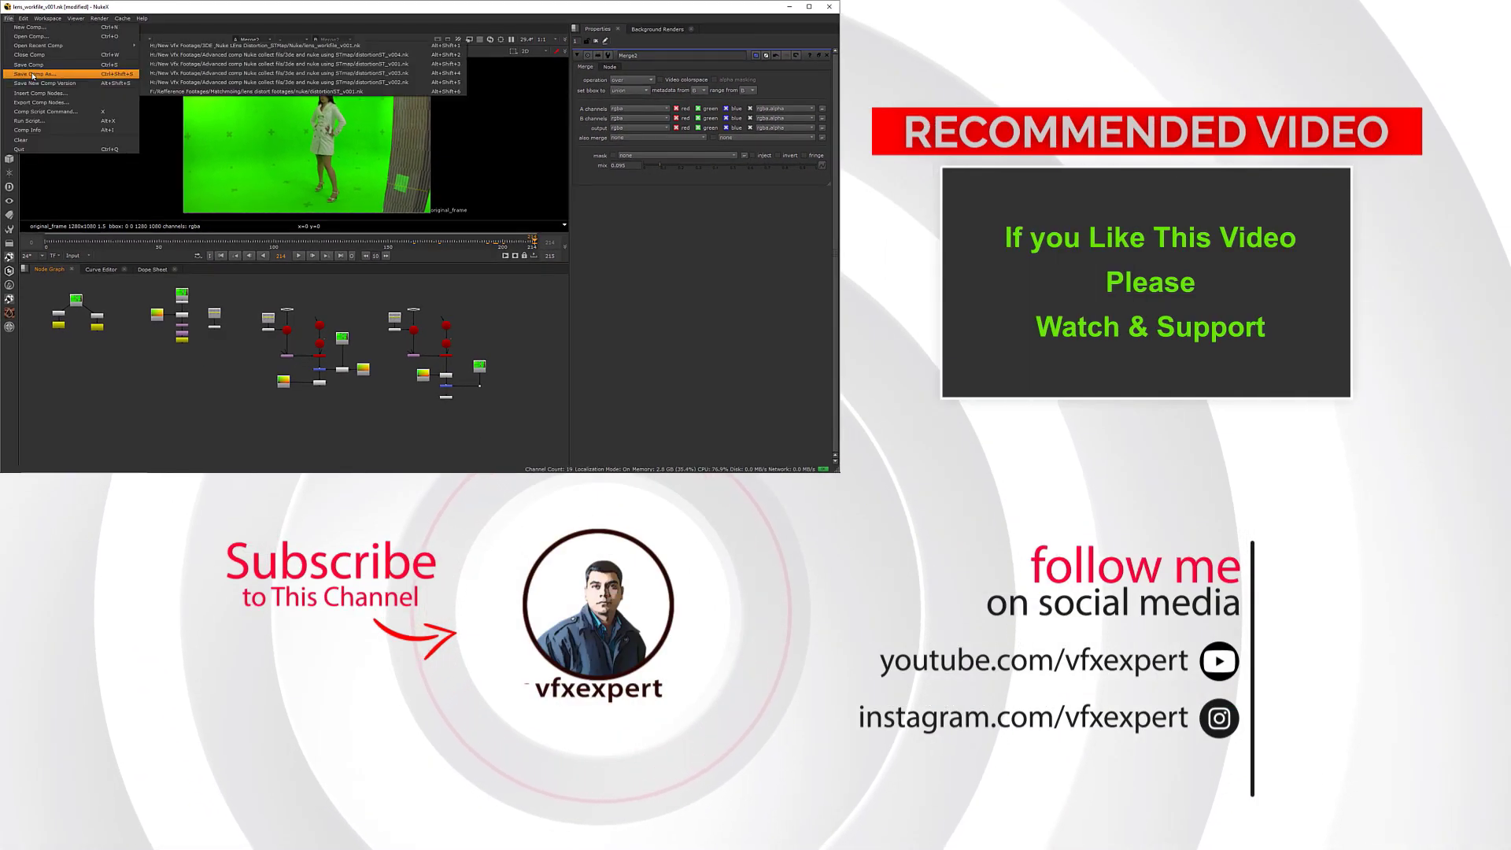
left_click(33, 71)
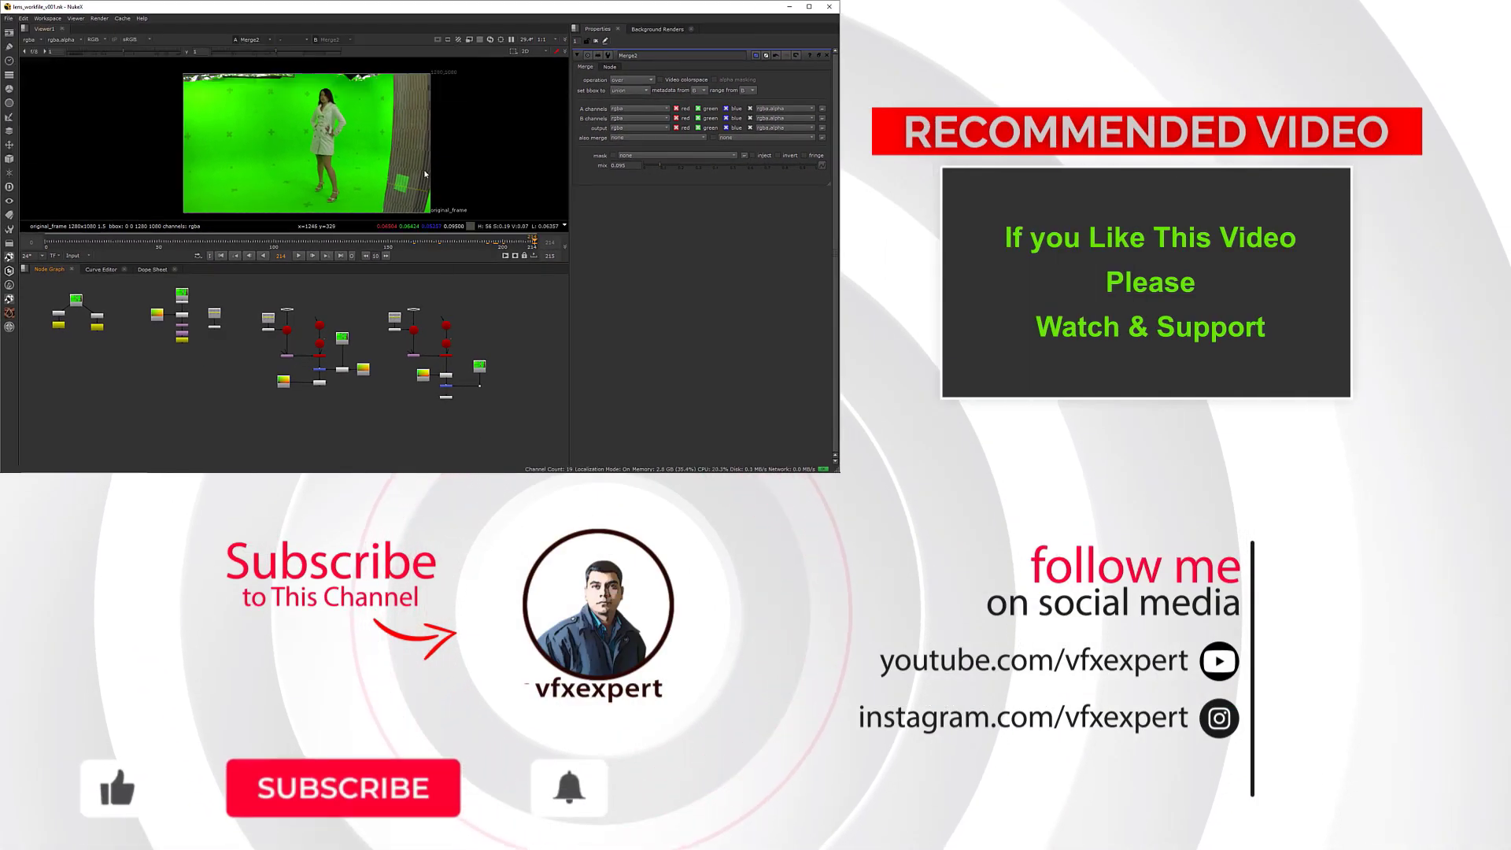